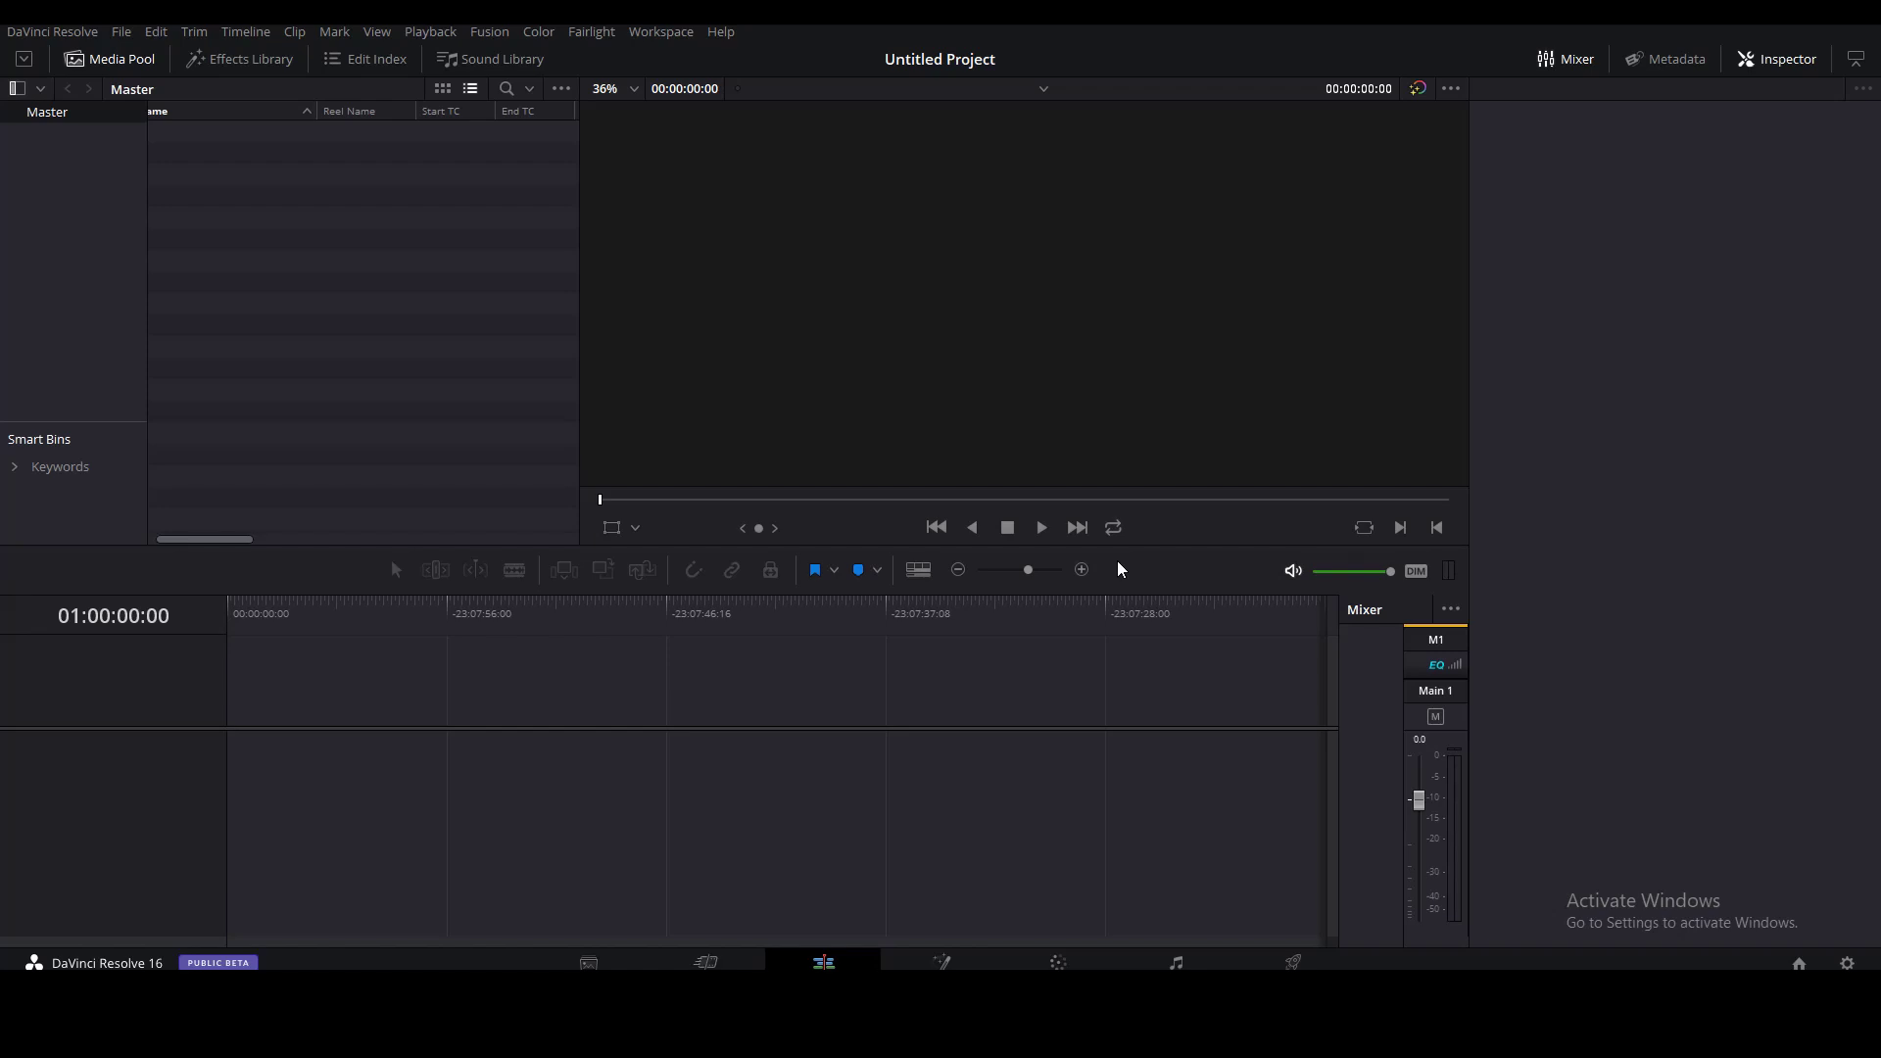
Extract the Boxed Title and Breaking News template zip into its own folder
key(alt+Tab)
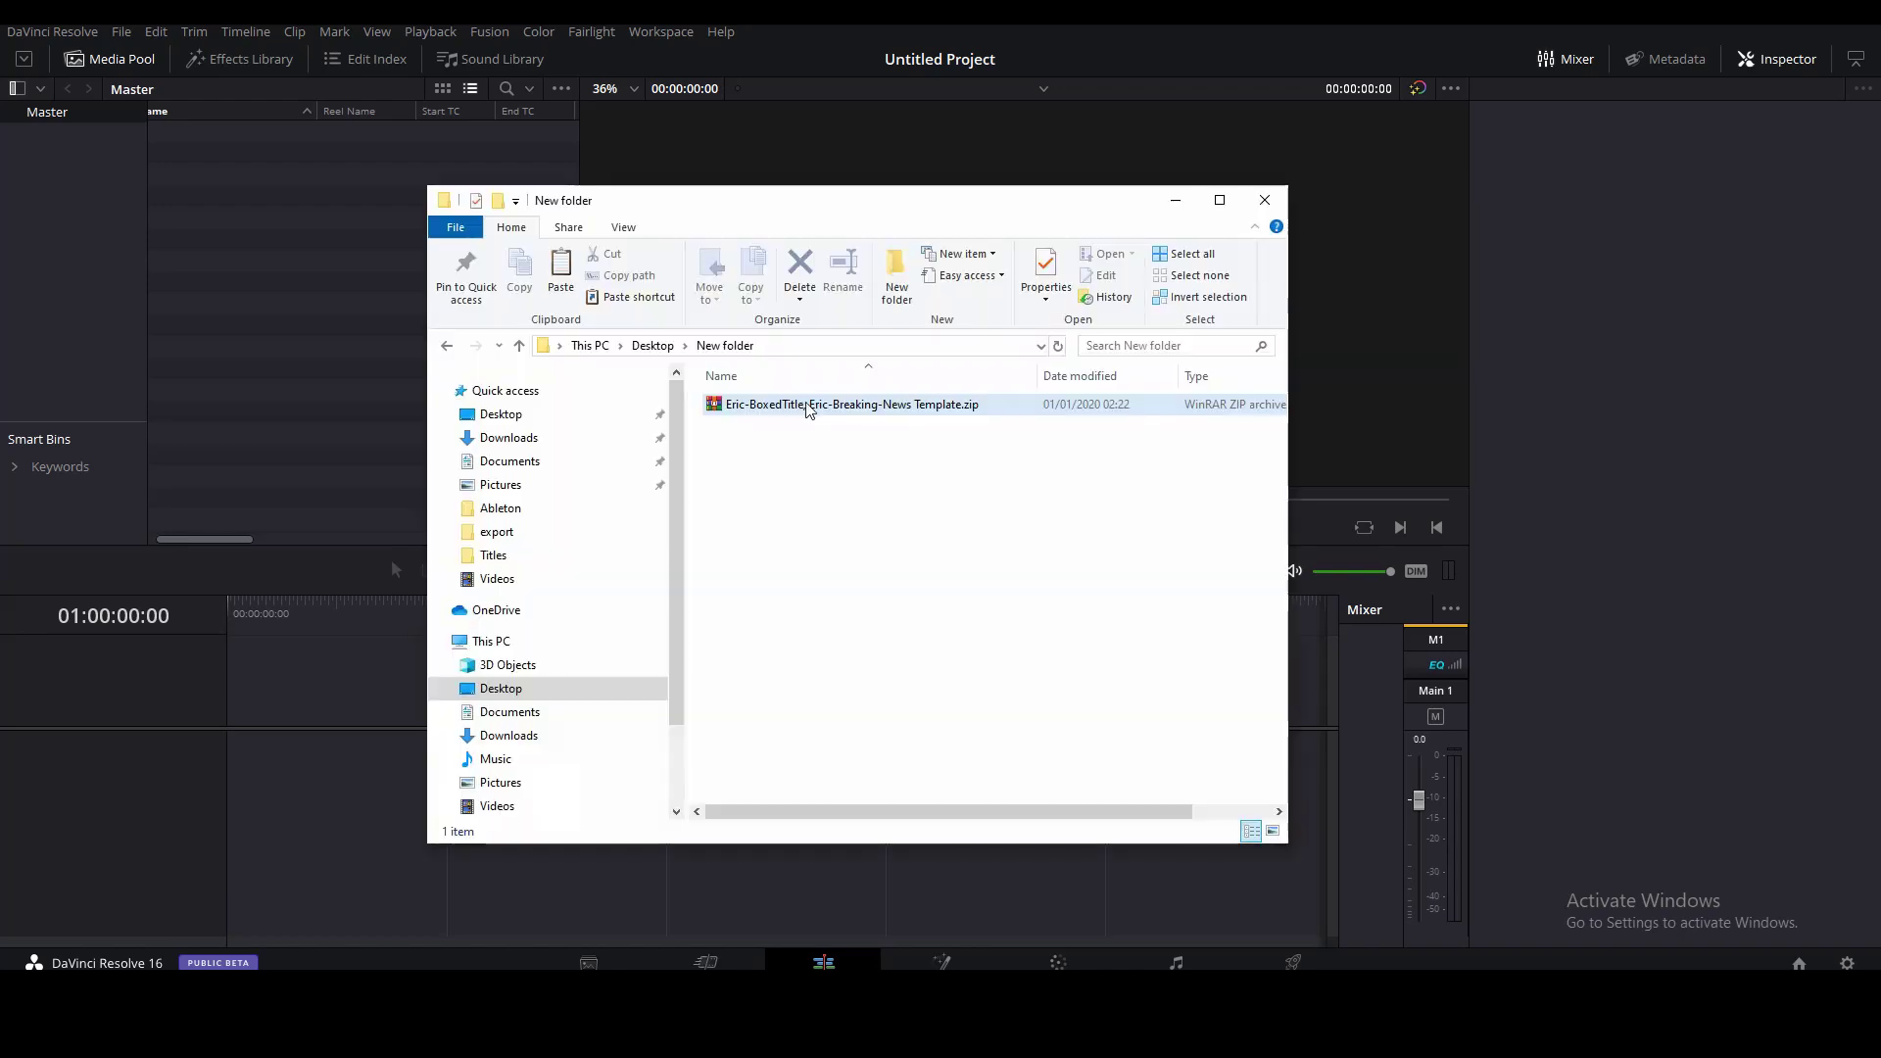
right_click(807, 403)
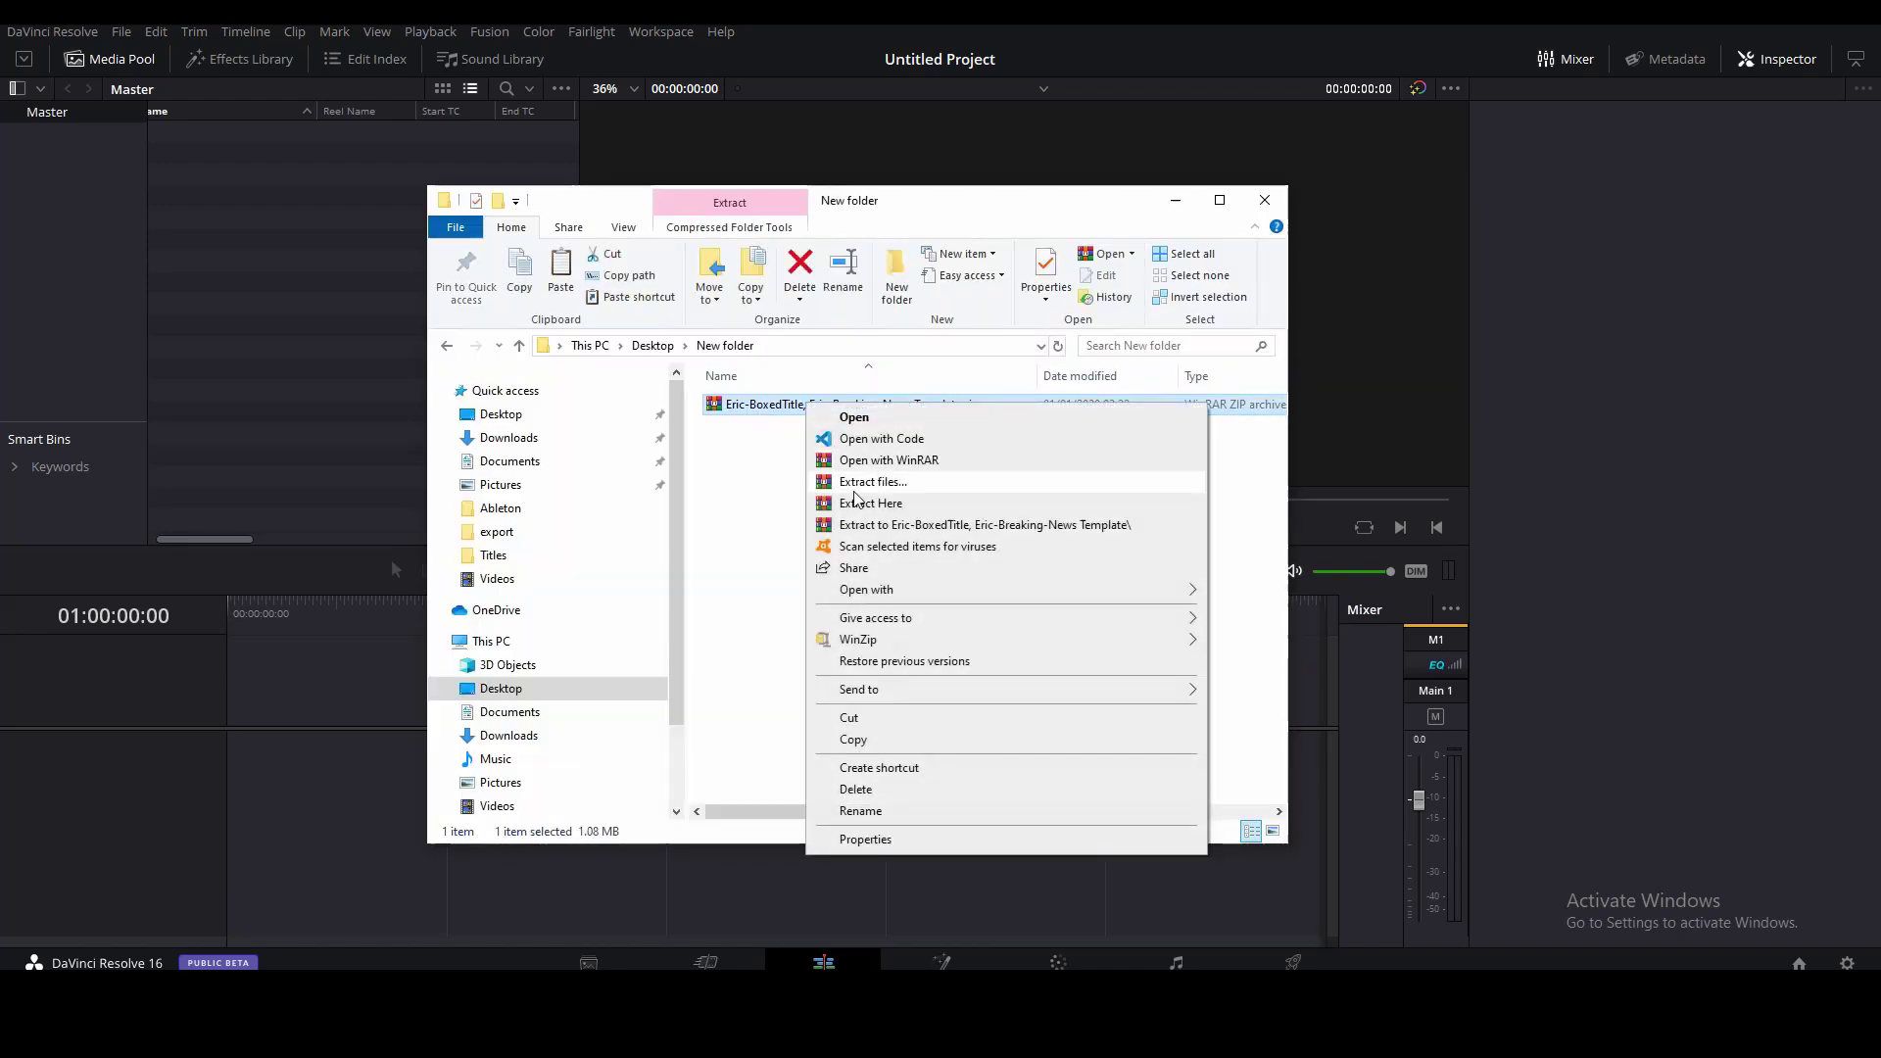
click(1024, 527)
Open ReadMe.txt from the extracted folder and select the Titles install path
double_click(840, 425)
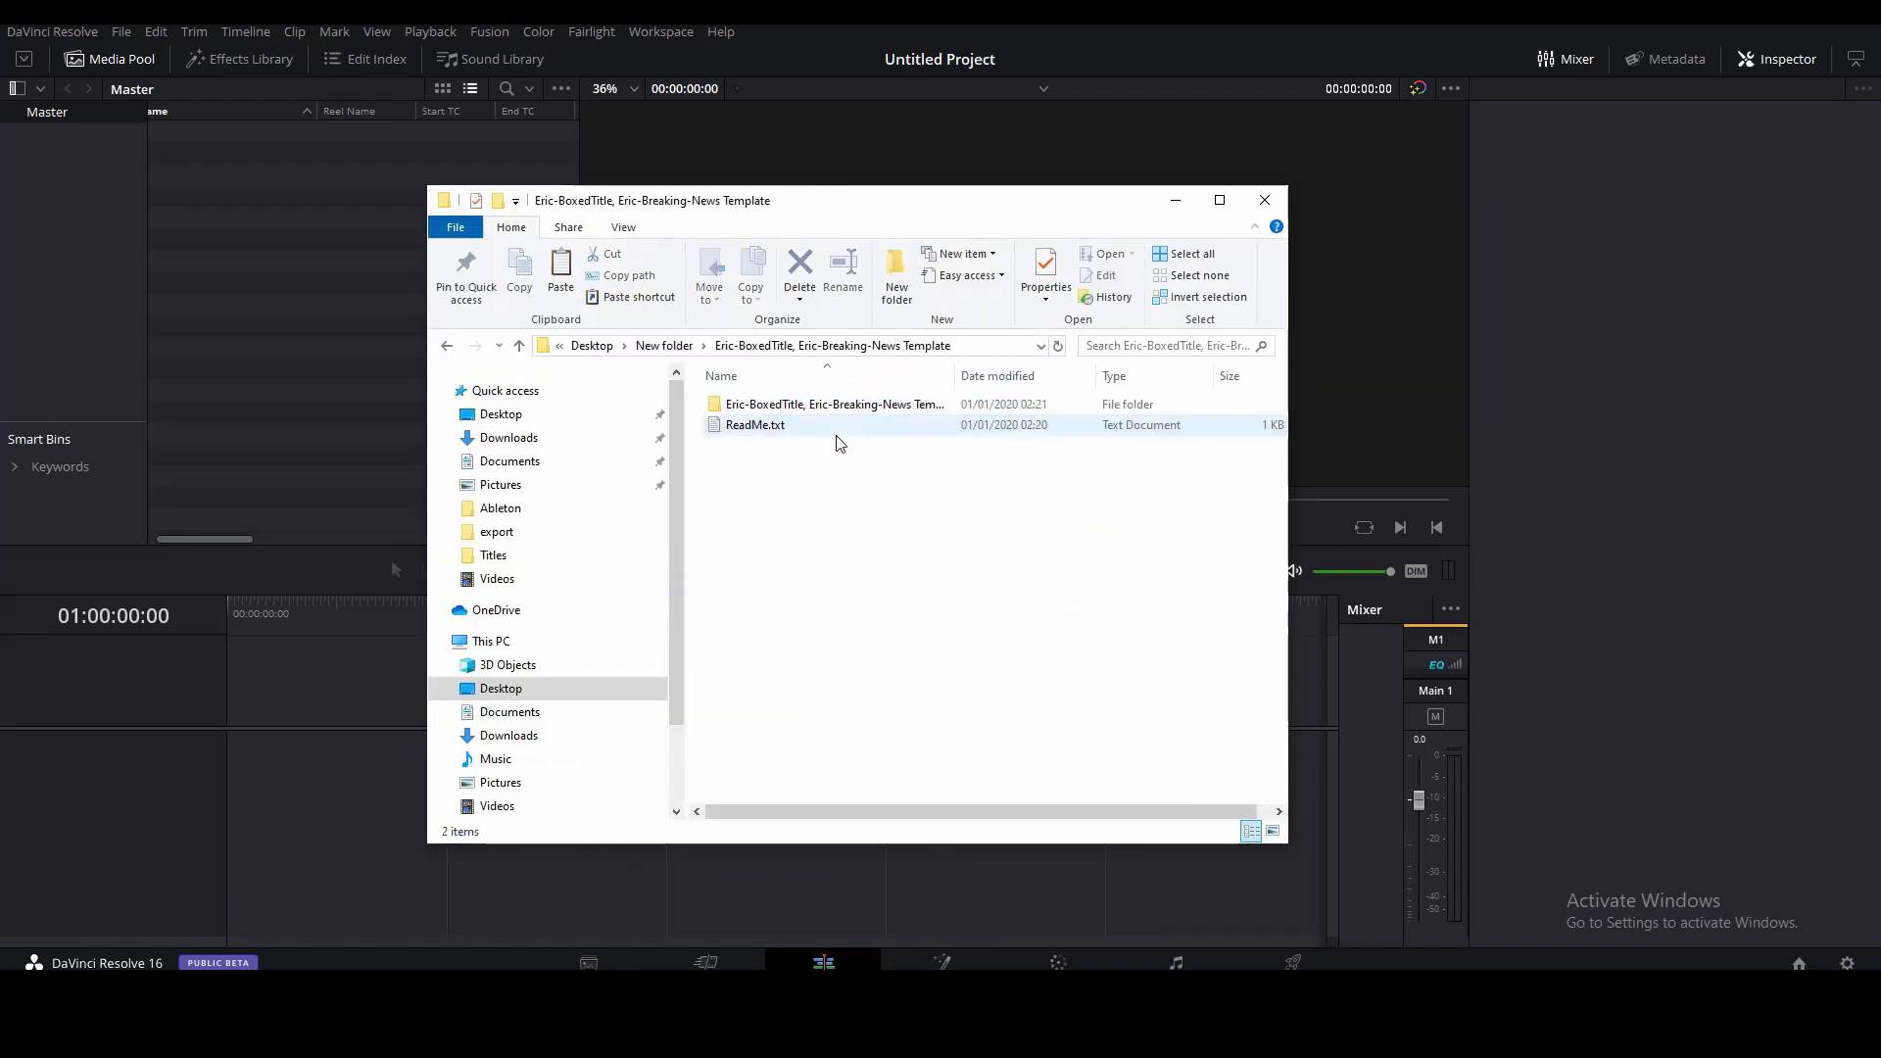
double_click(764, 431)
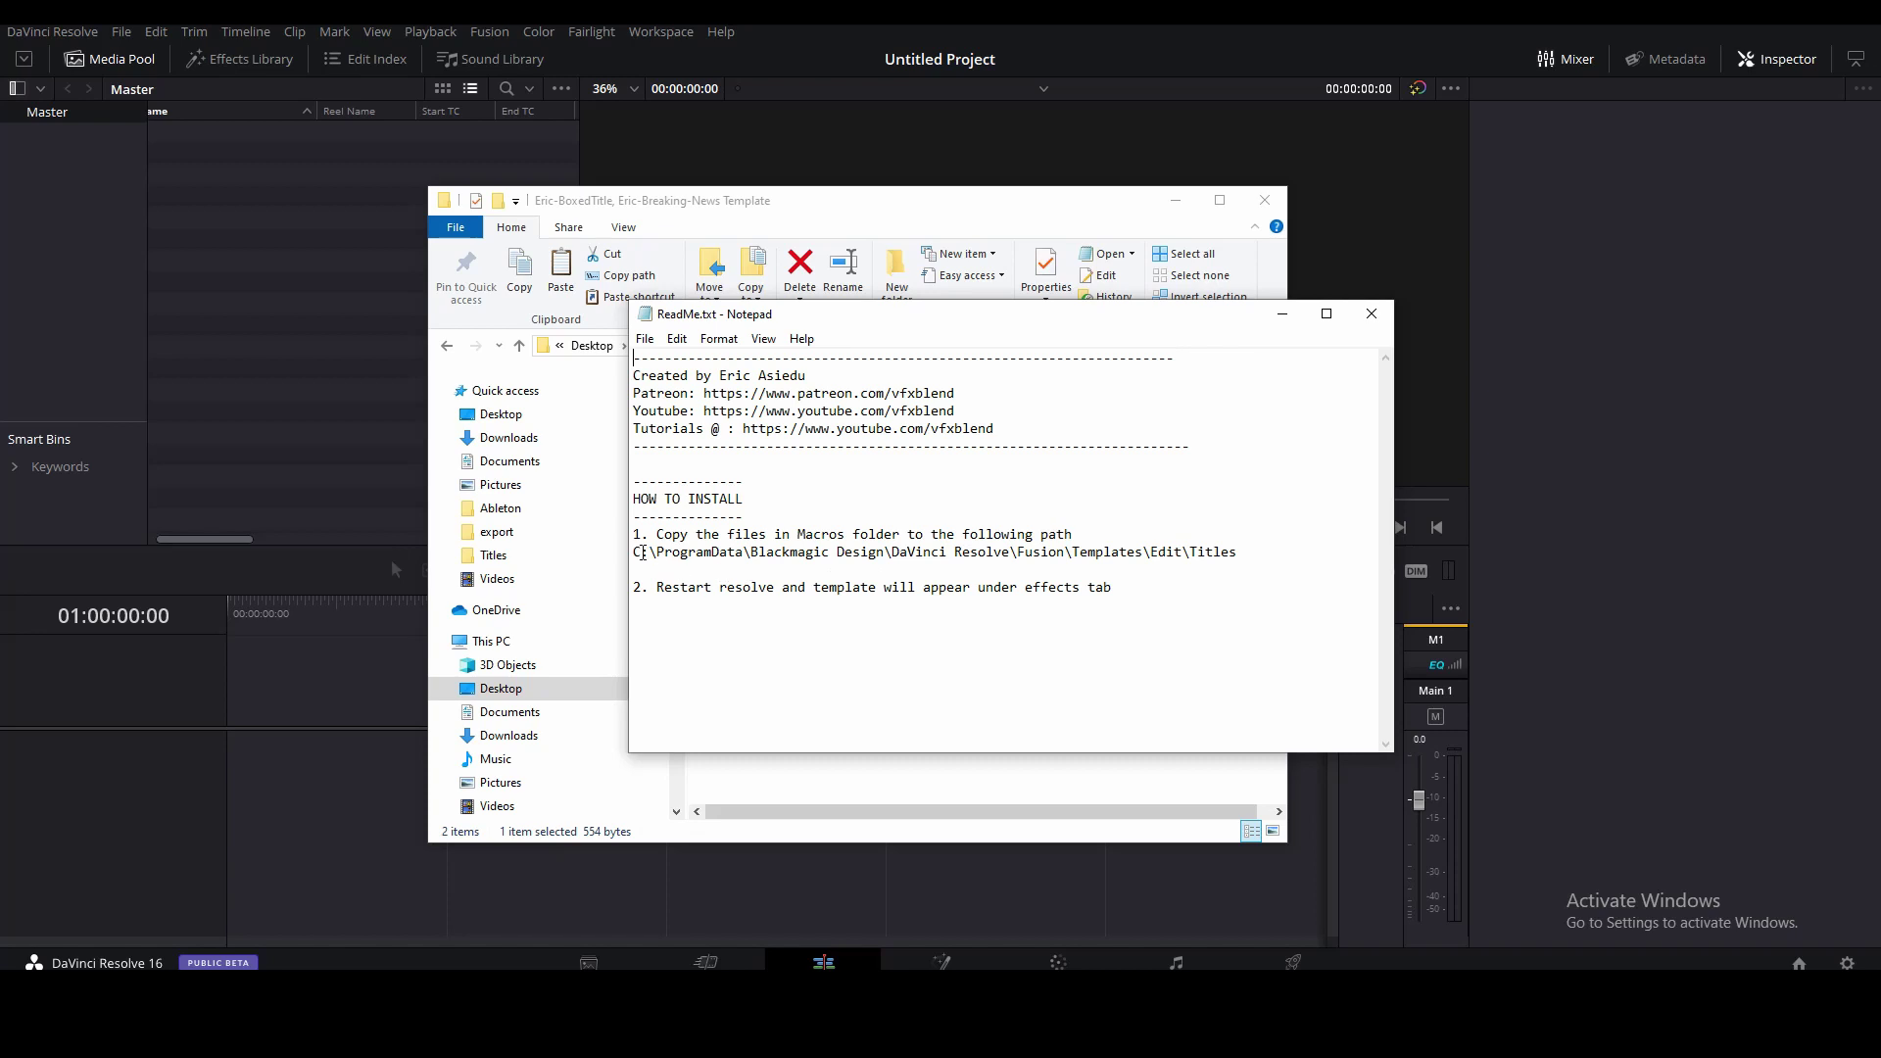
drag(634, 551, 1243, 552)
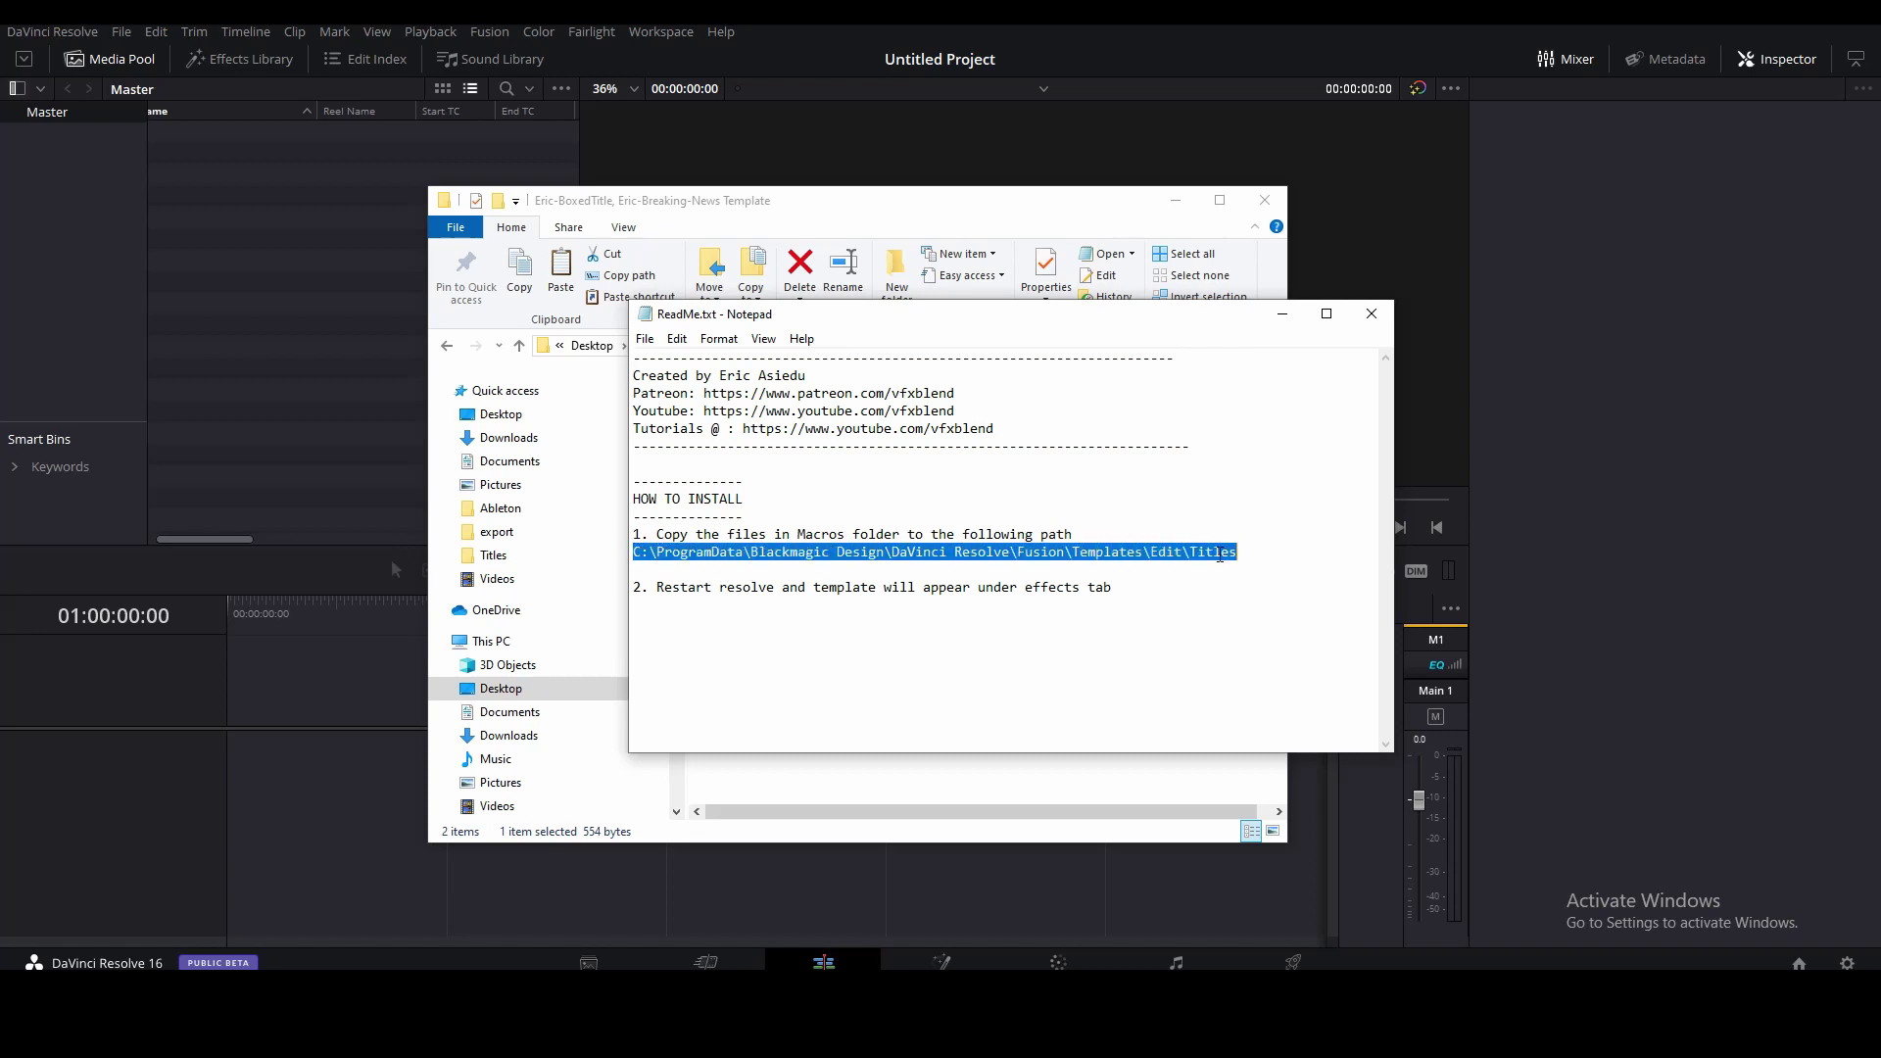
Copy the Titles install path and open the template's Template > Macros folder
right_click(1216, 555)
click(1264, 617)
click(1005, 202)
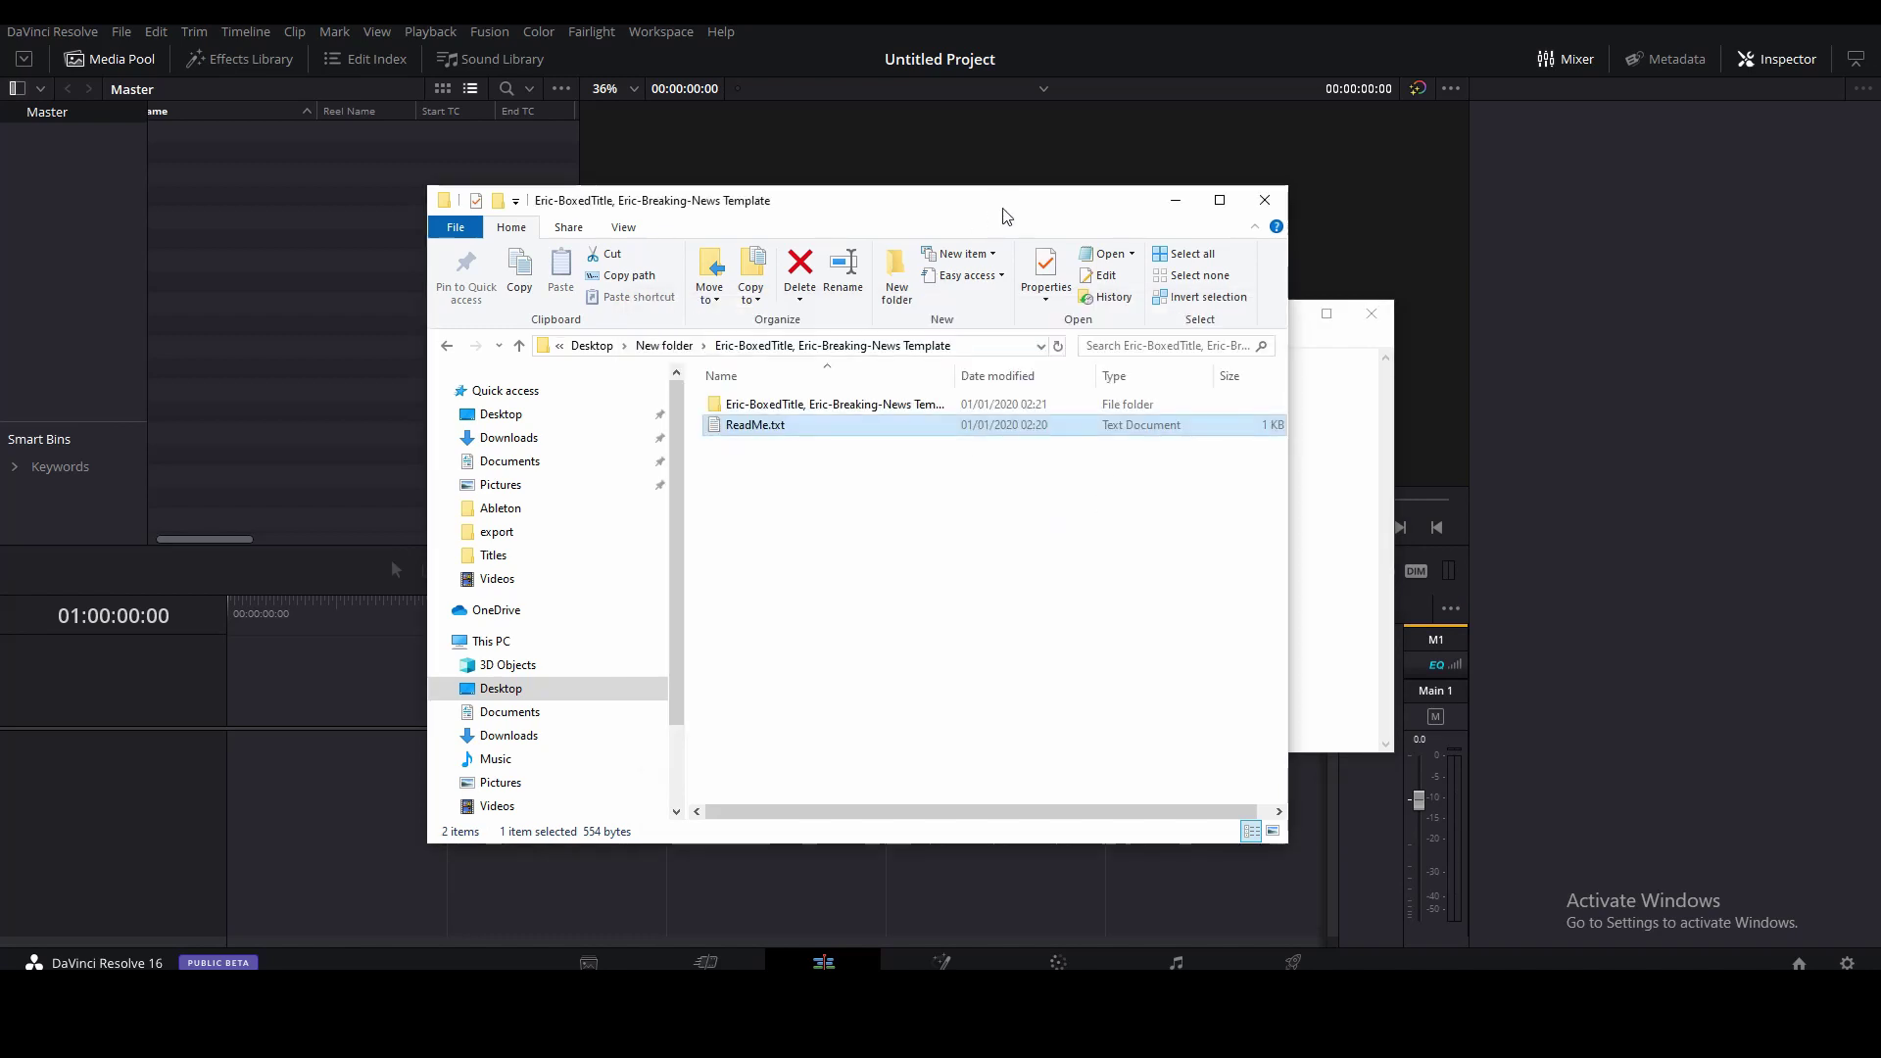
double_click(793, 407)
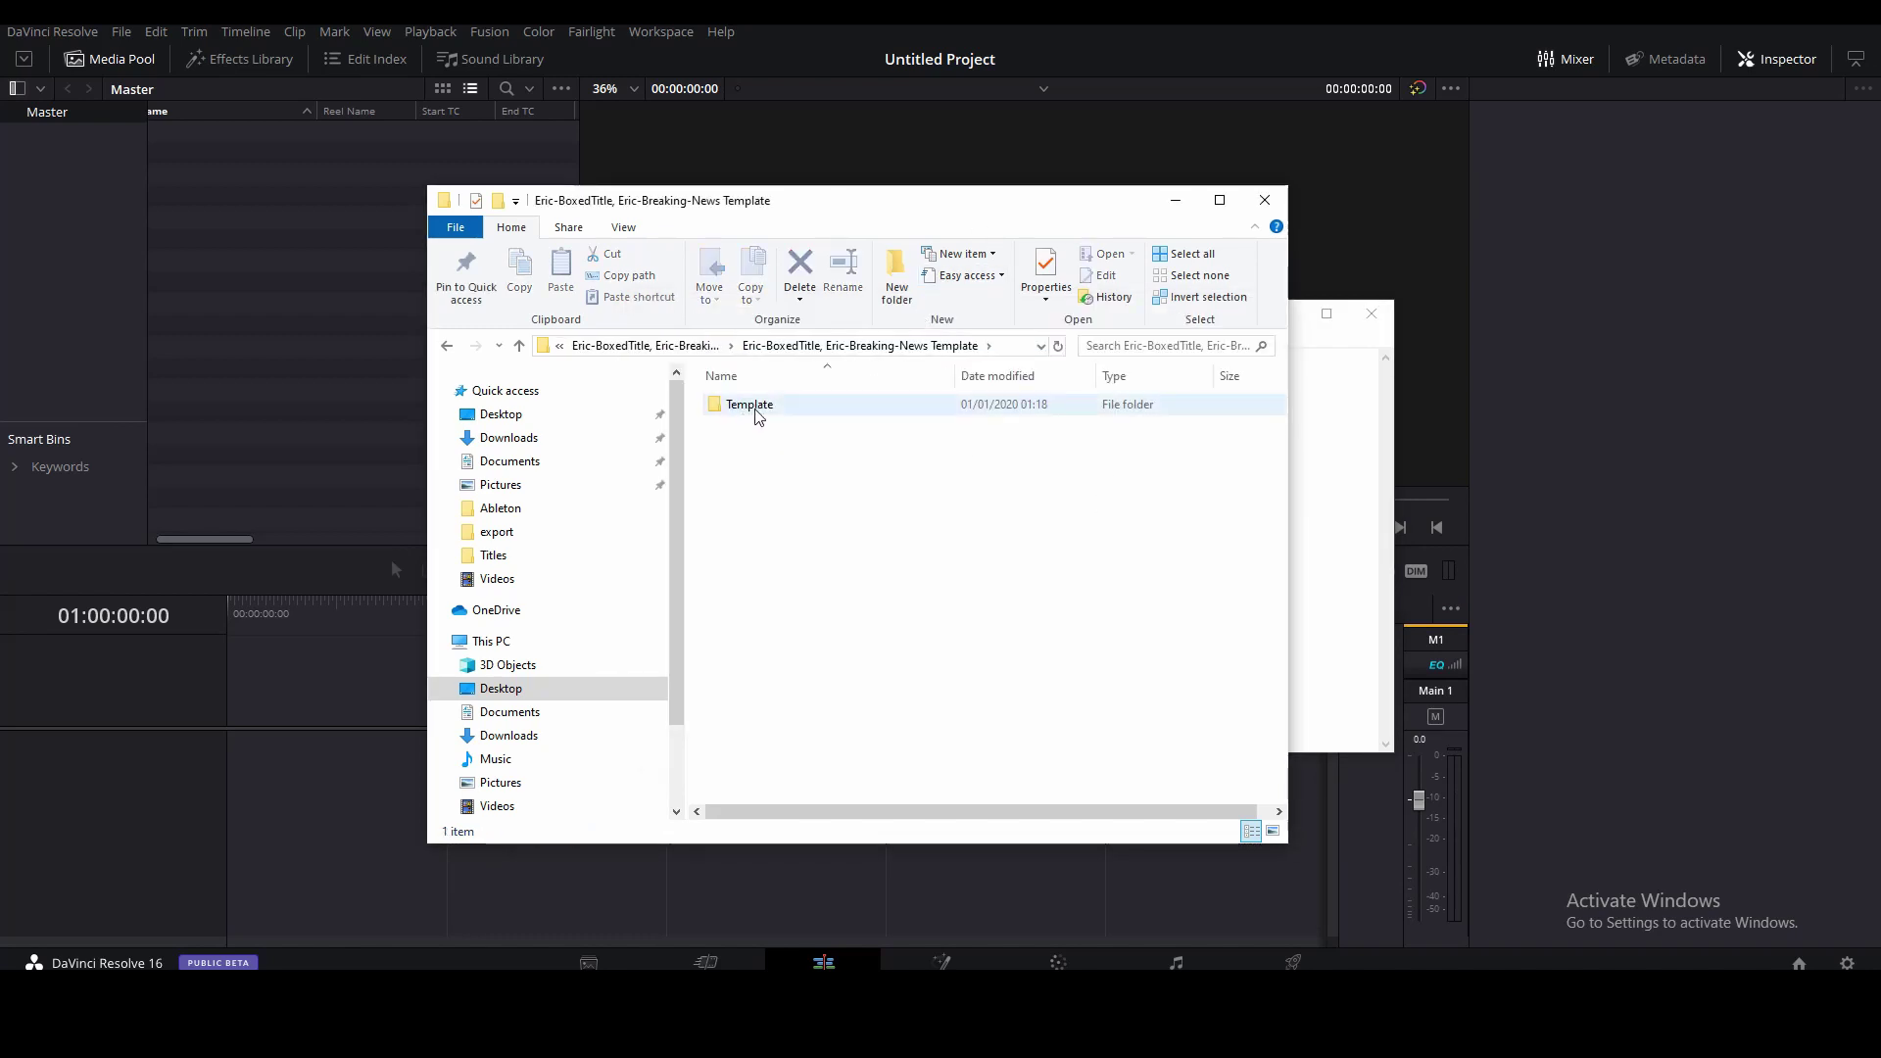
double_click(757, 405)
double_click(774, 410)
drag(861, 517, 792, 403)
click(872, 569)
Open a second Explorer window at the Fusion Templates Edit Titles path and select both .setting files to drag there
key(super+e)
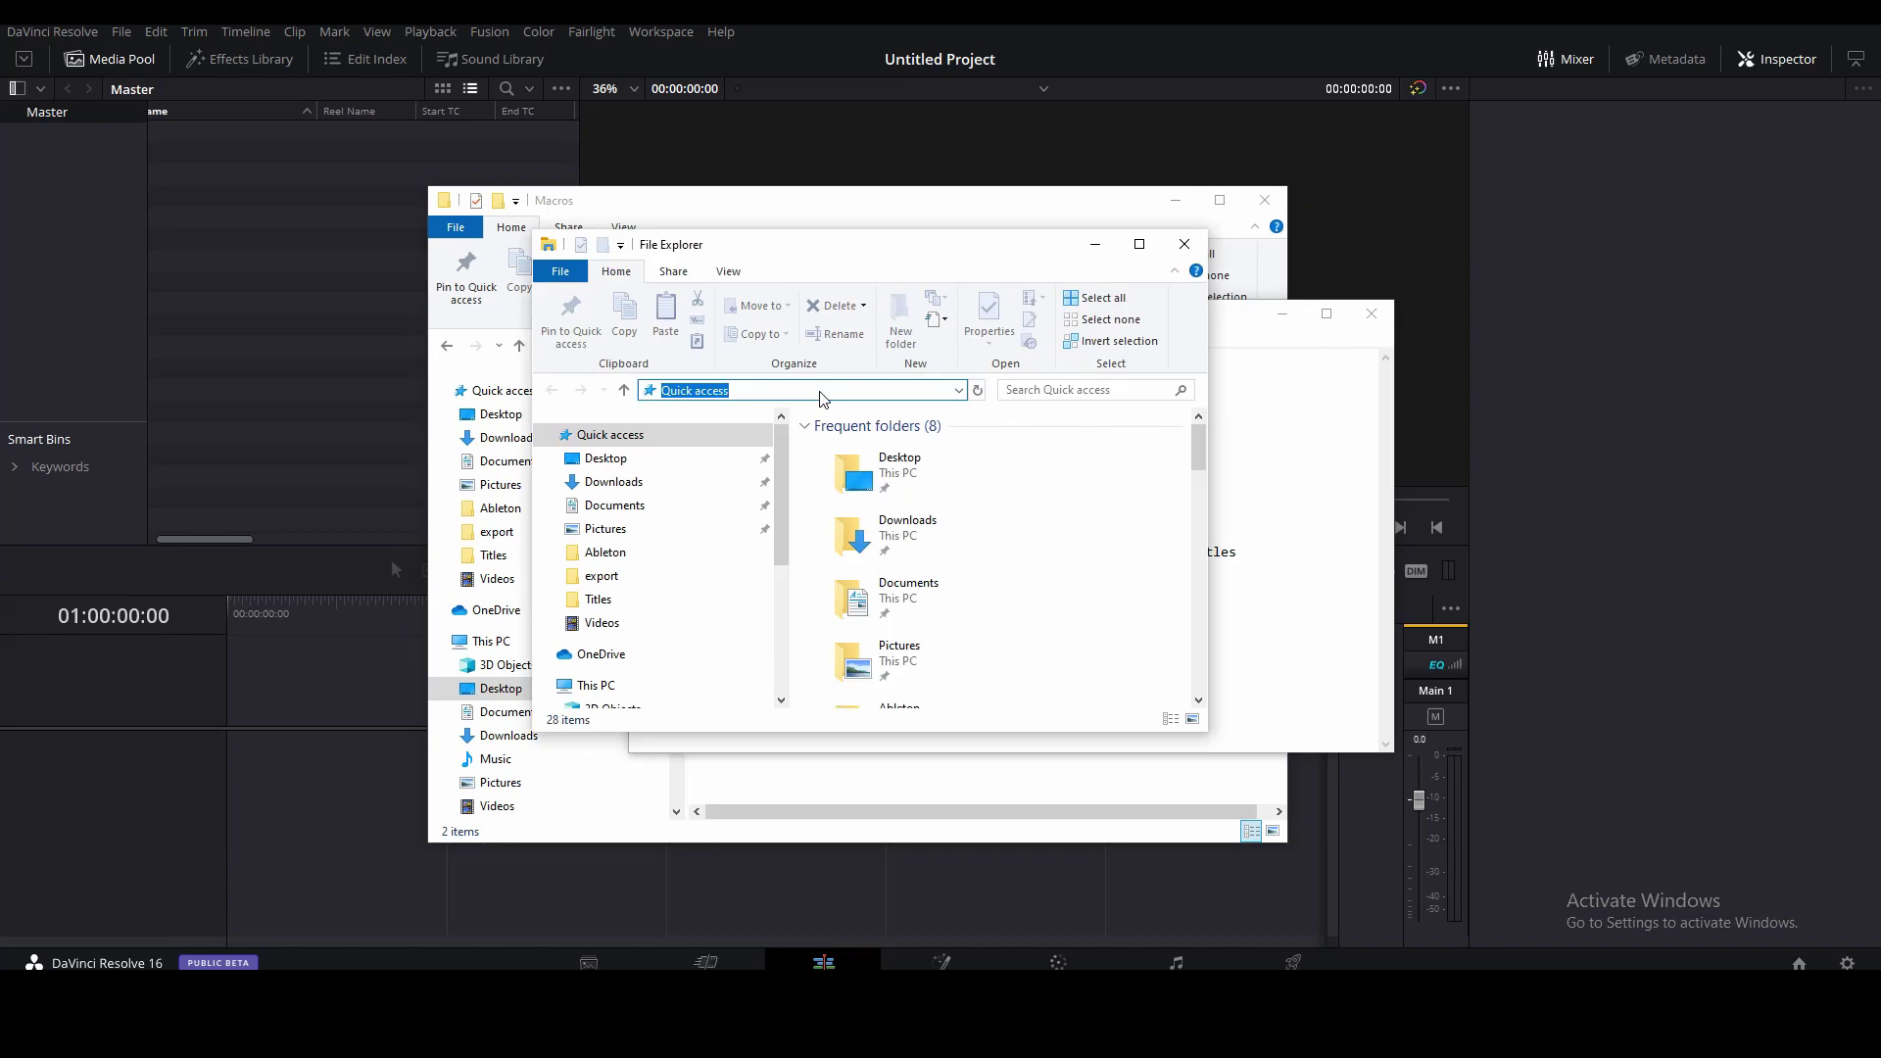
key(ctrl+v)
key(Return)
drag(1051, 263, 525, 313)
click(1205, 290)
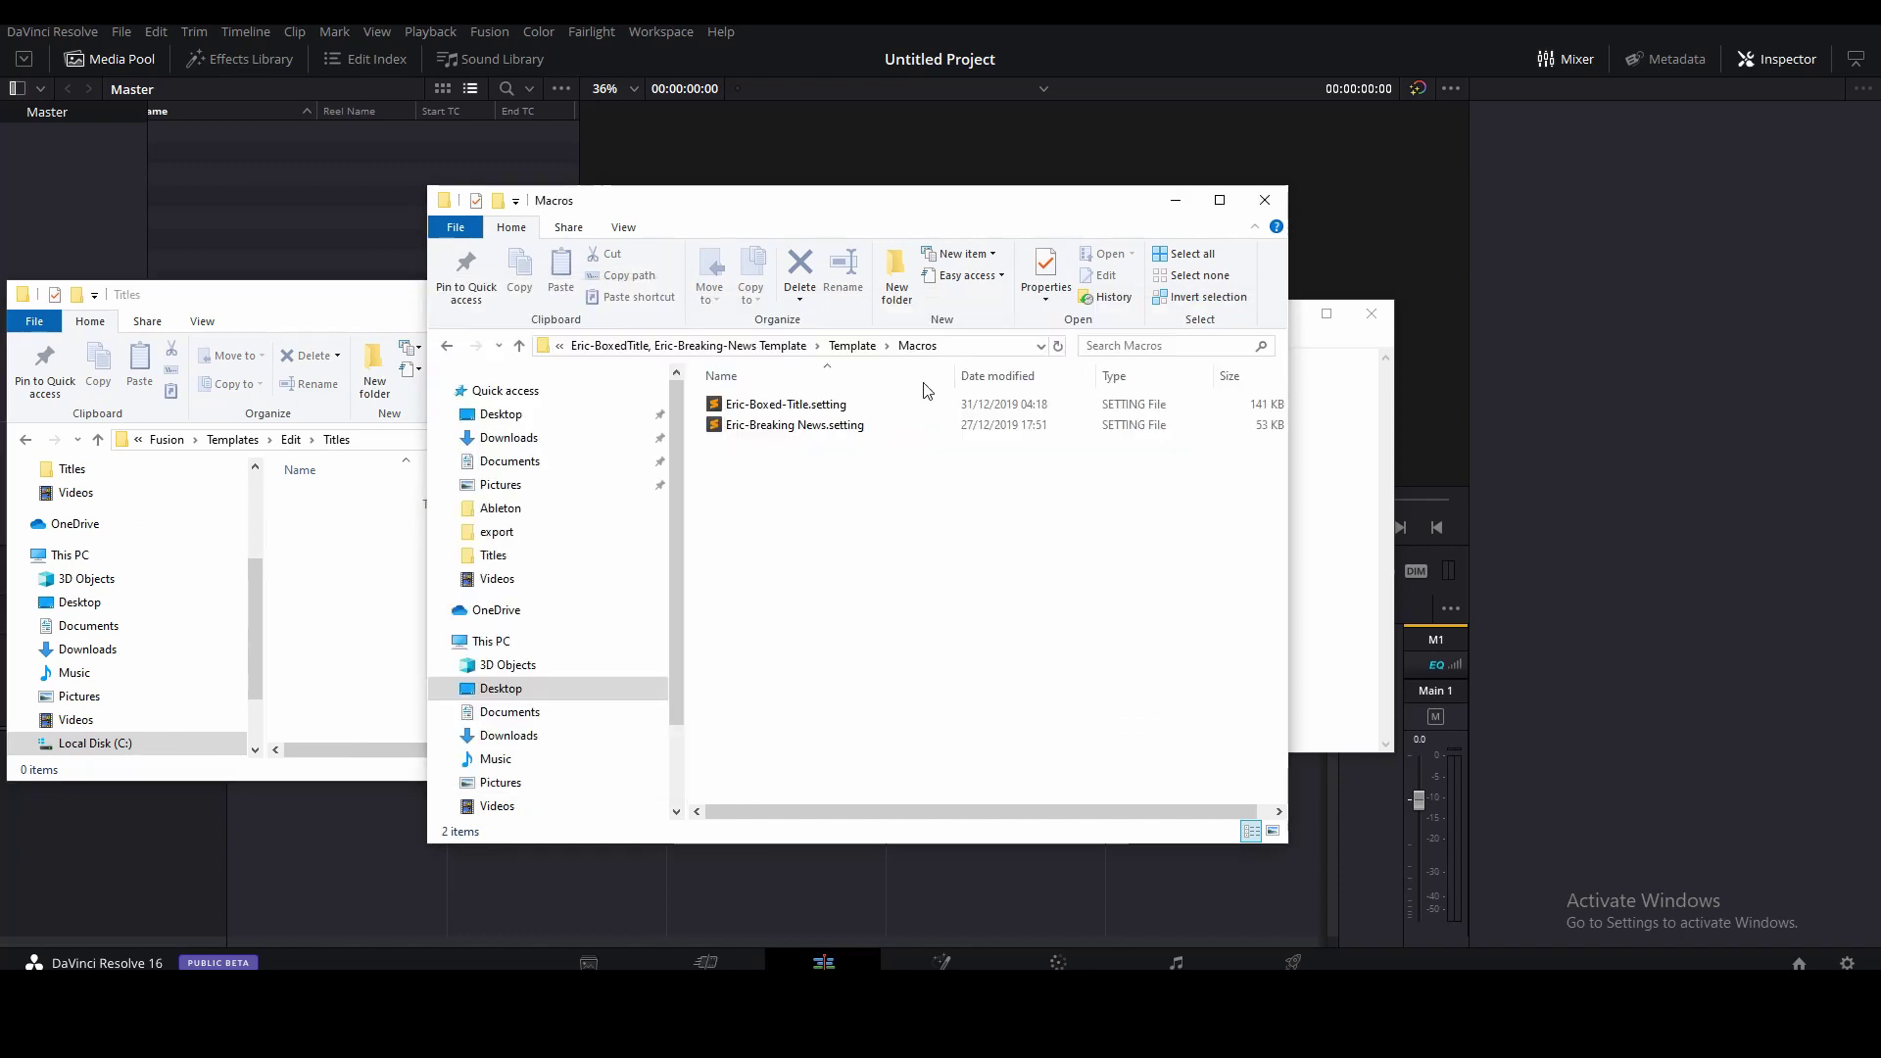
drag(874, 498, 349, 567)
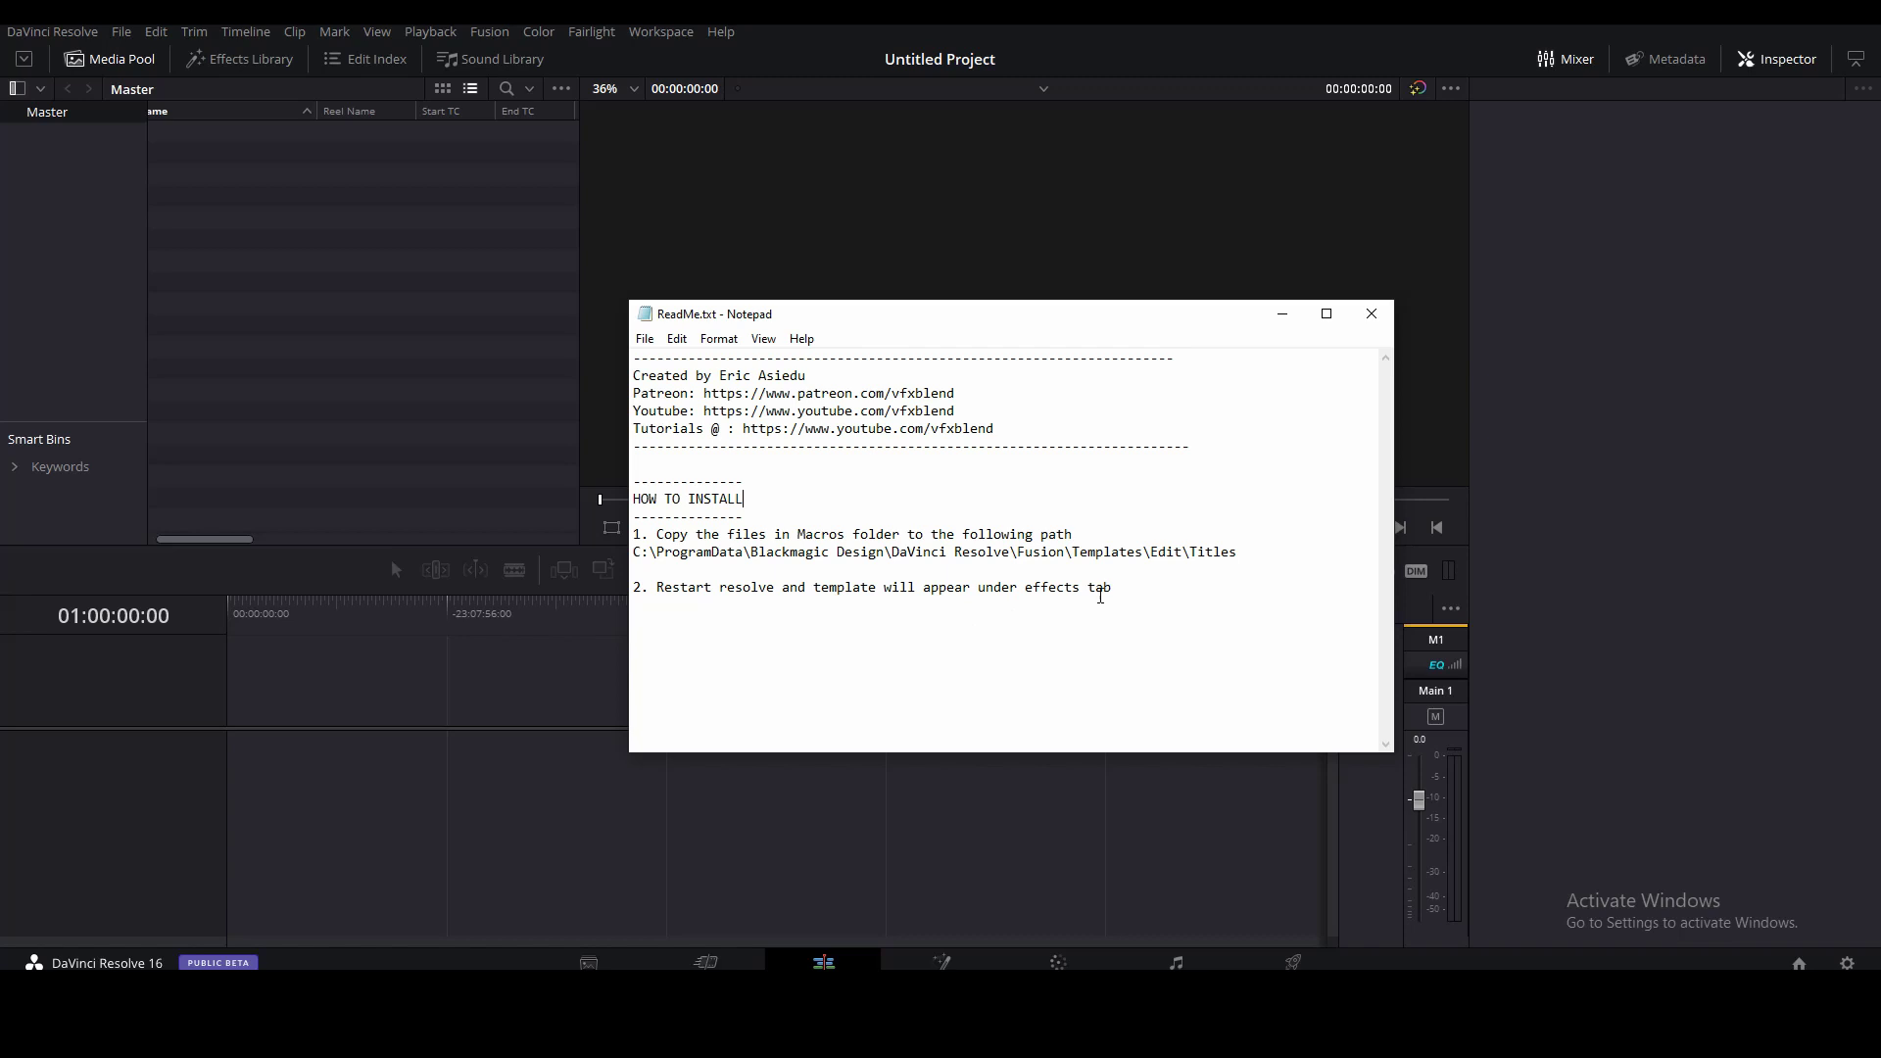
Show the Effects Library and scroll the Titles list down to the Eric templates
click(362, 306)
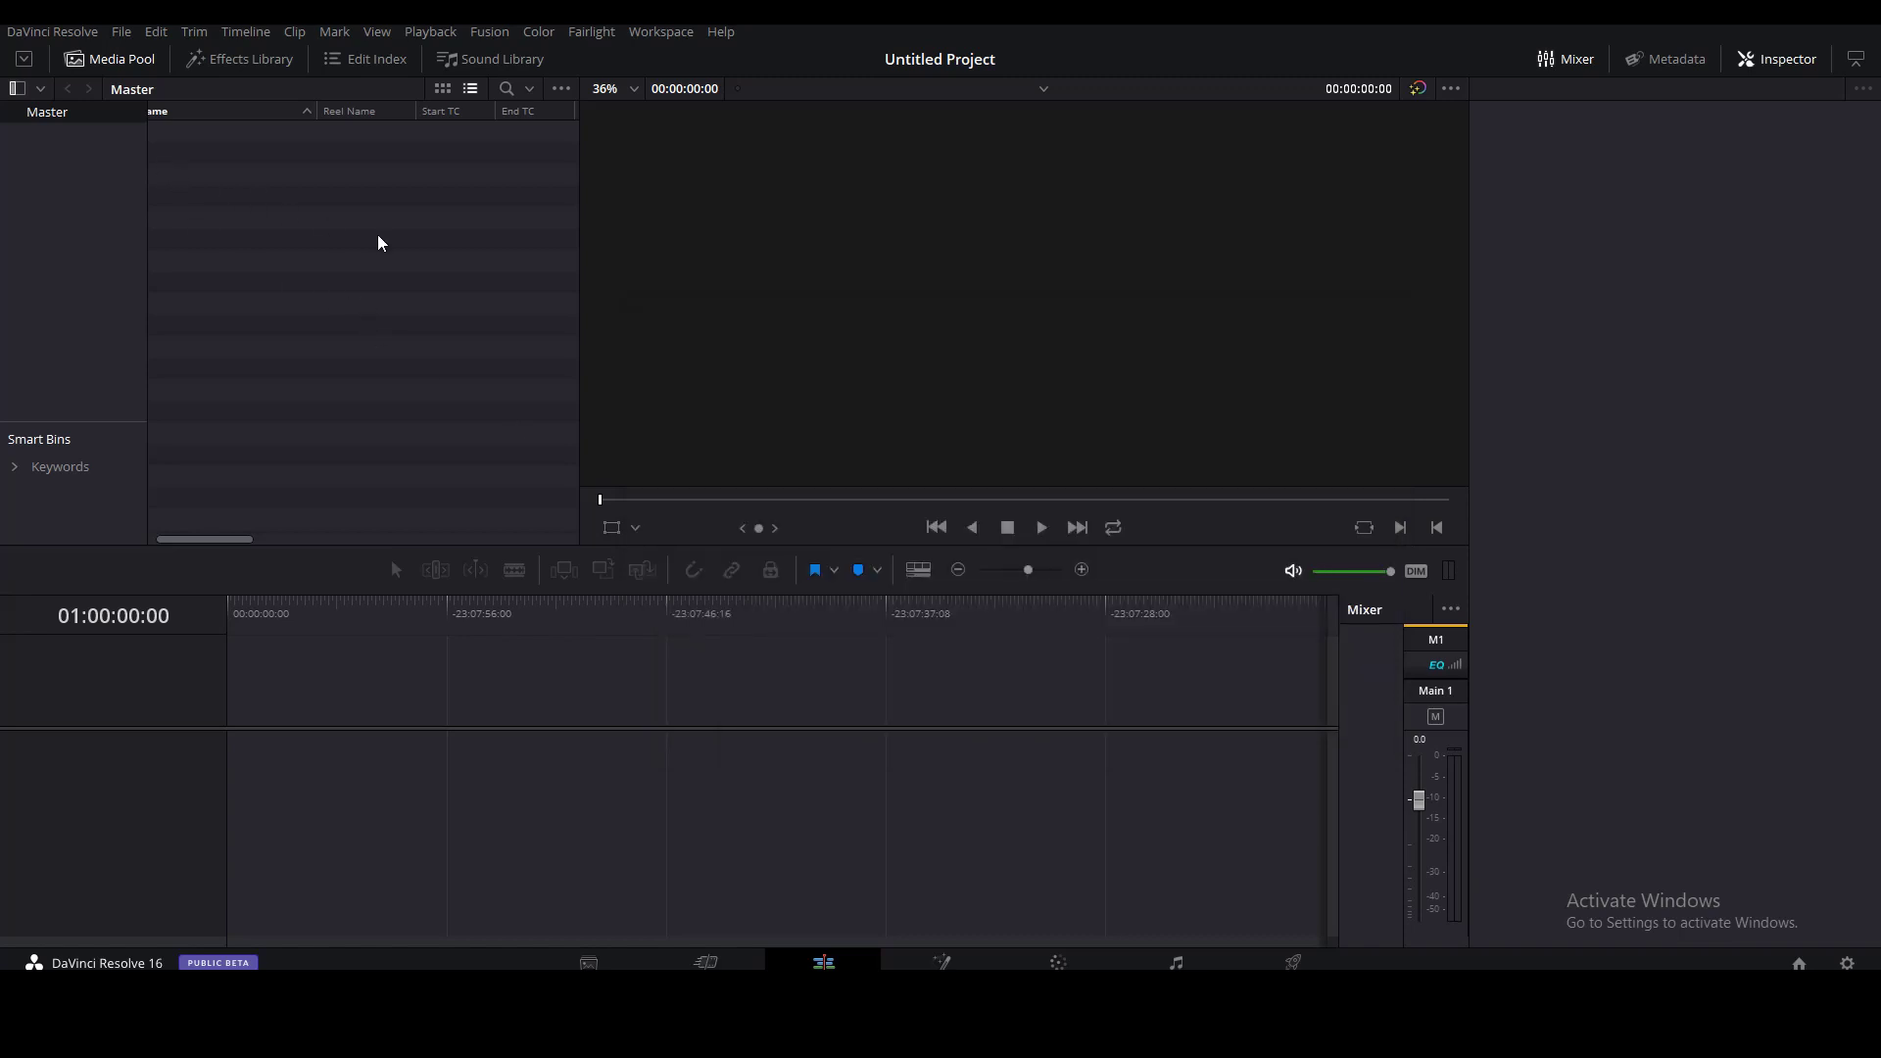
click(257, 61)
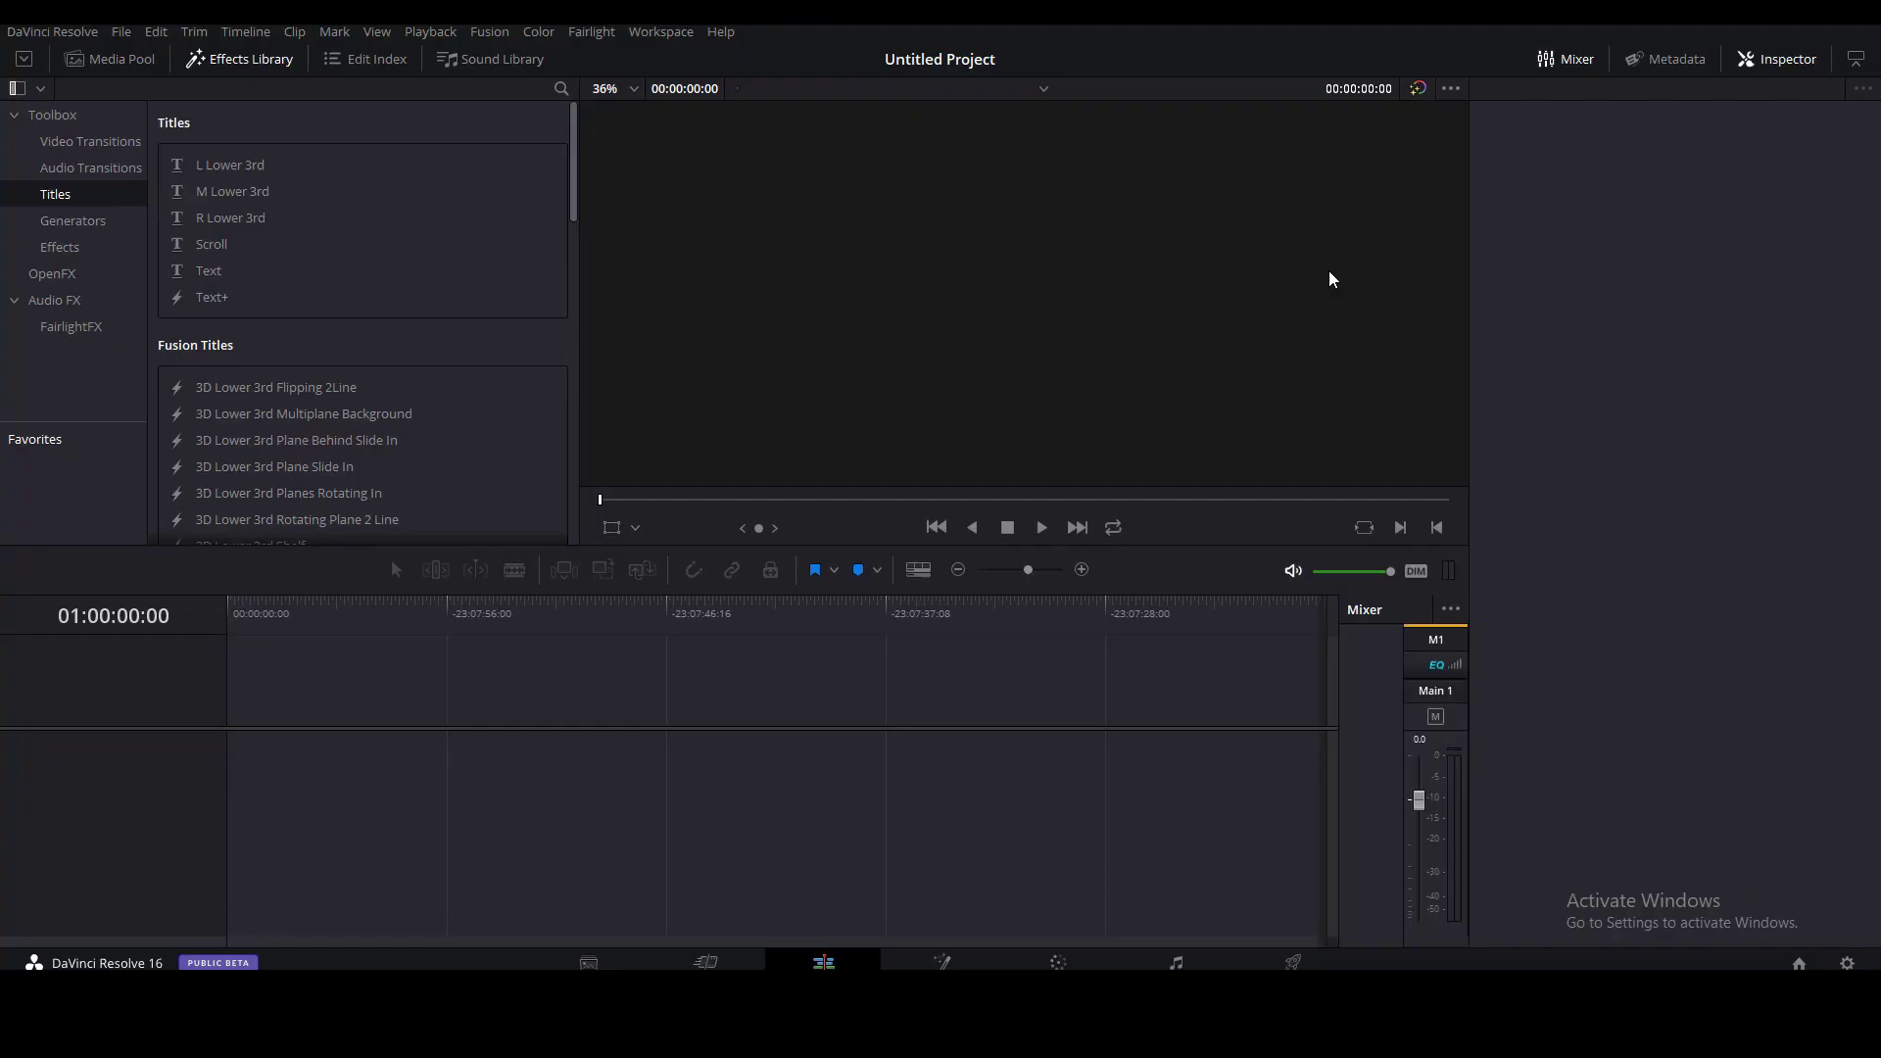
click(235, 61)
click(231, 63)
scroll(334, 441, down, 10)
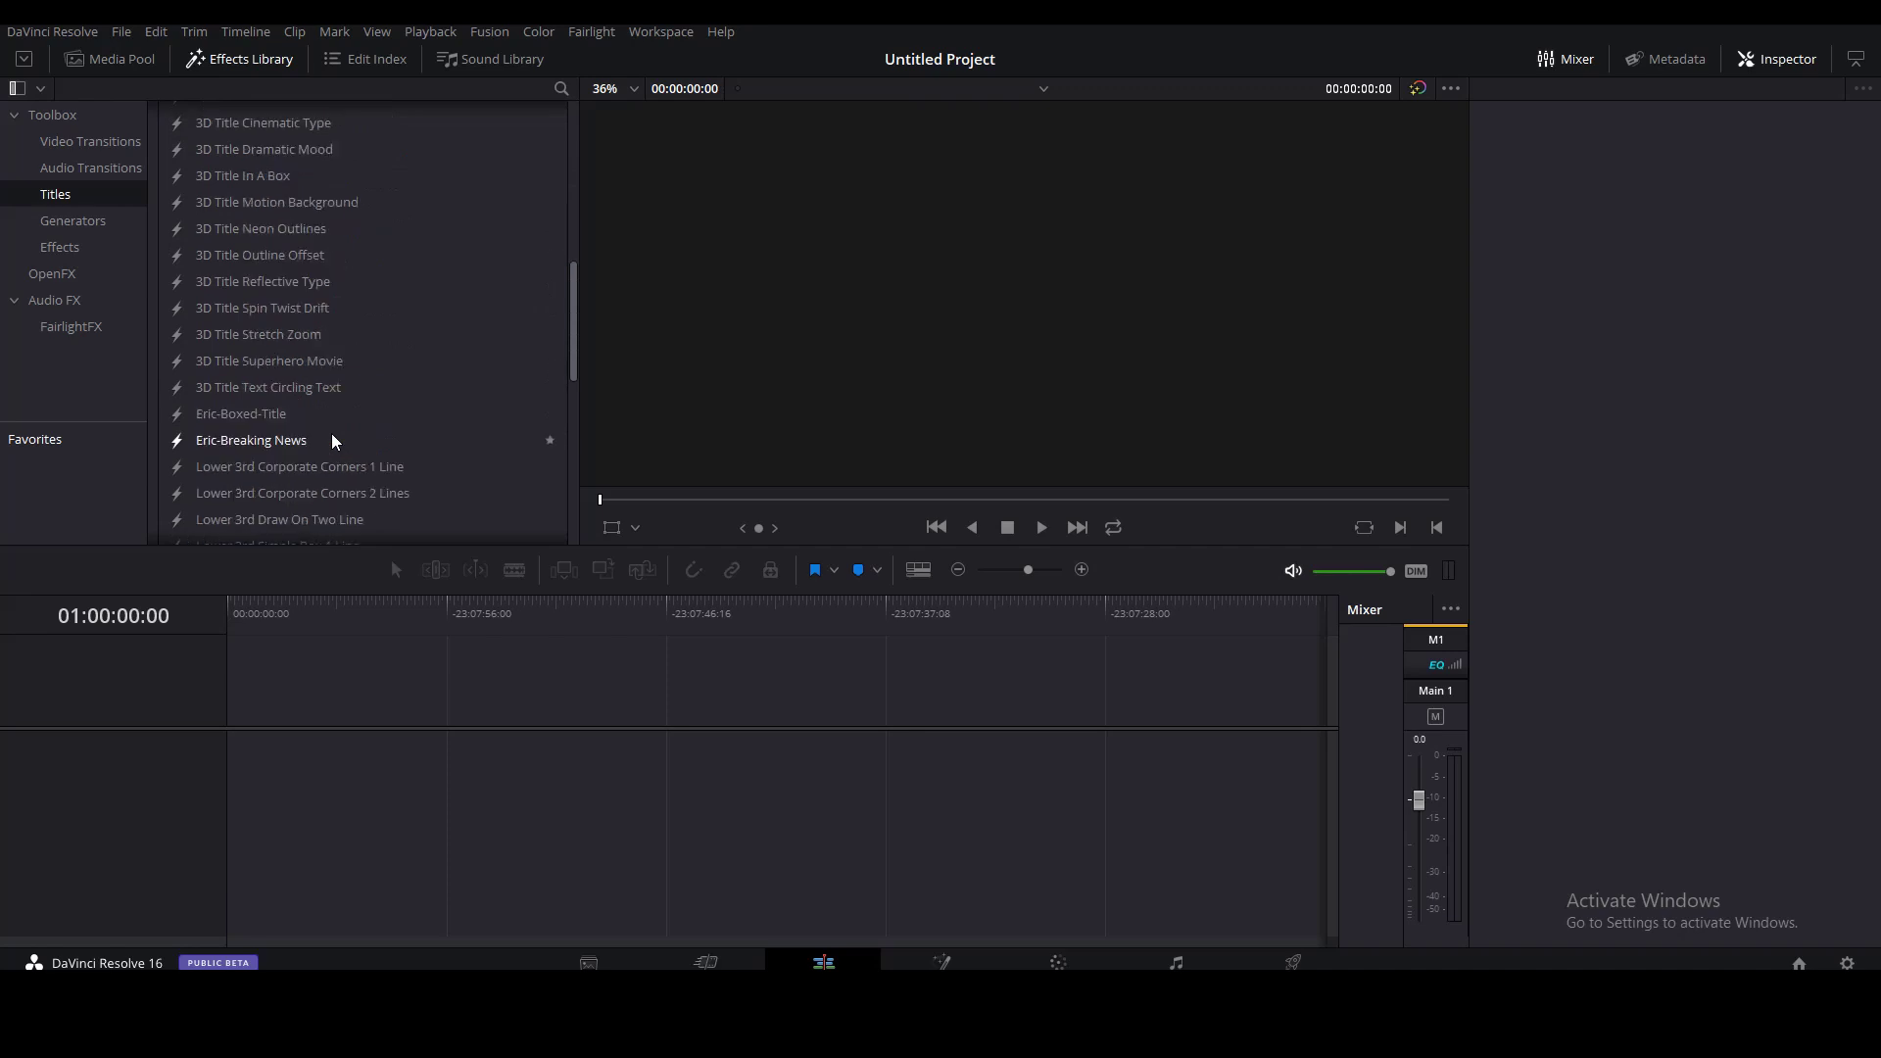
scroll(294, 392, down, 3)
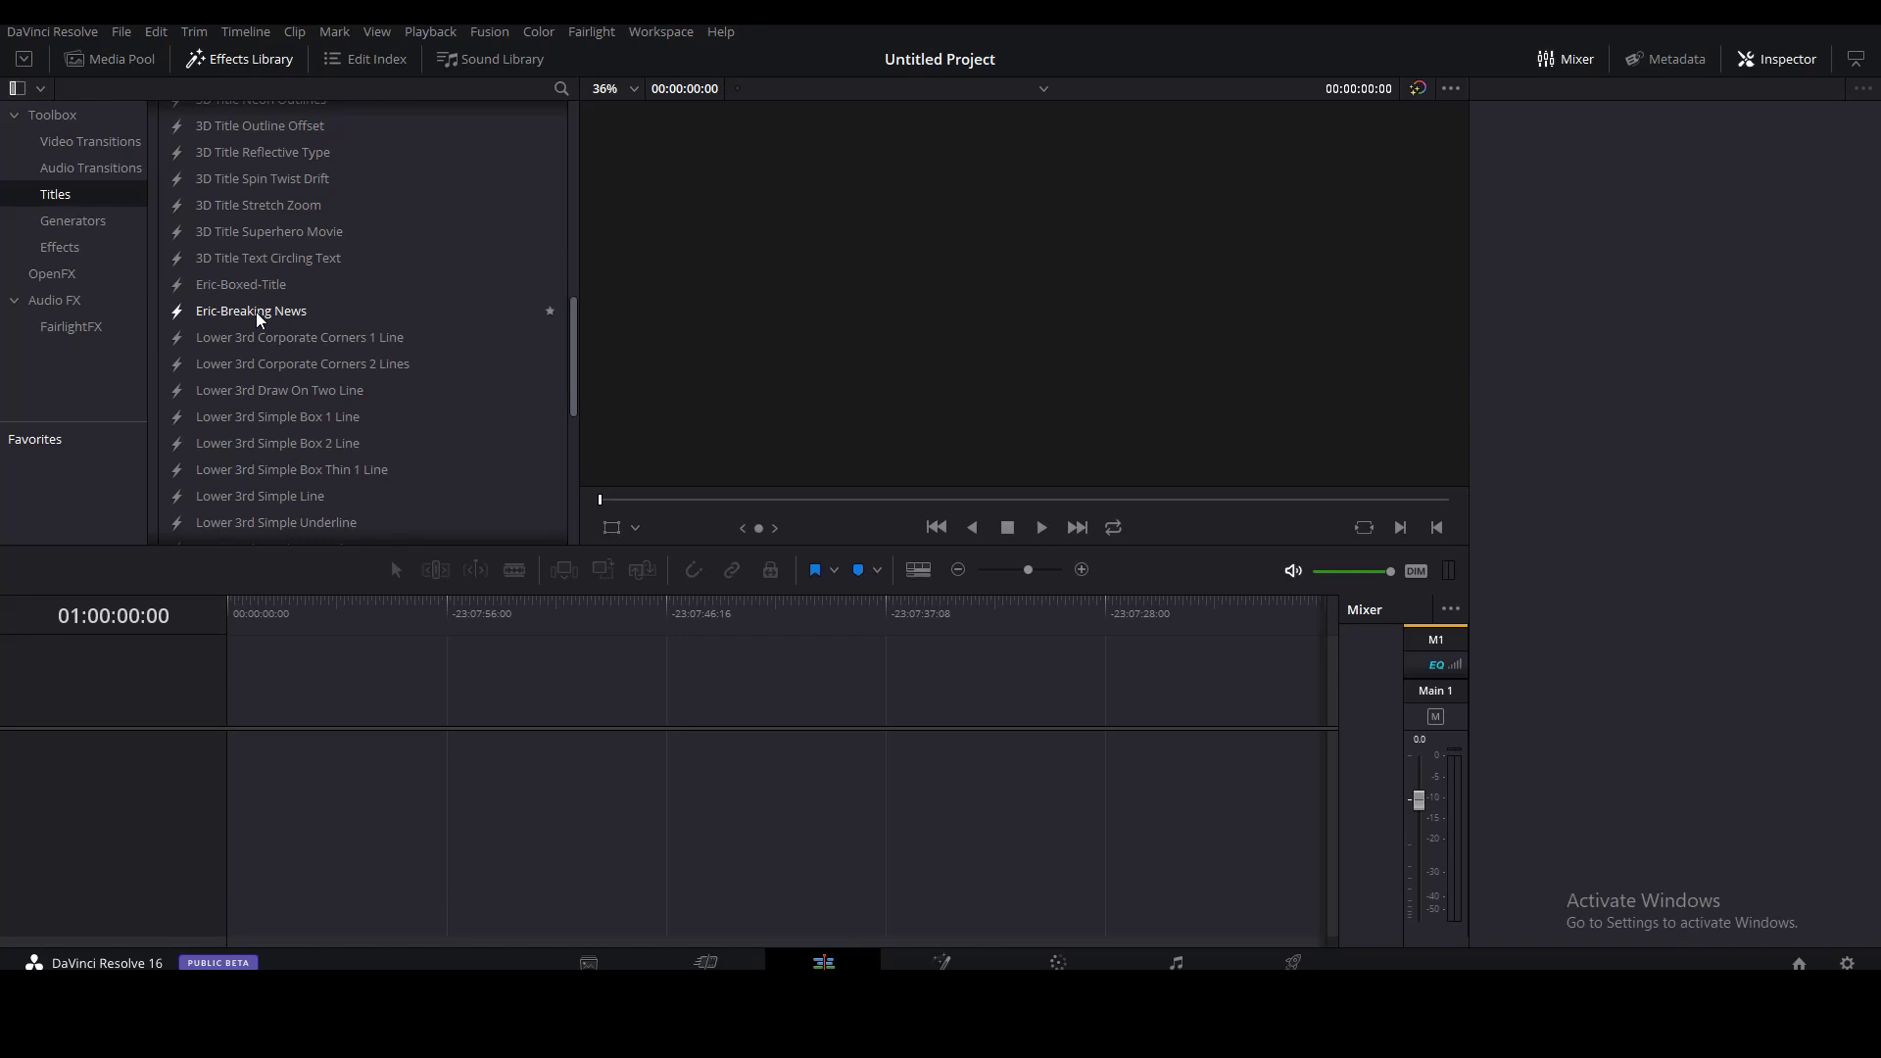
Place Eric-Breaking News on the timeline, park the playhead on it, and open it in Fusion
drag(257, 319, 518, 730)
click(548, 615)
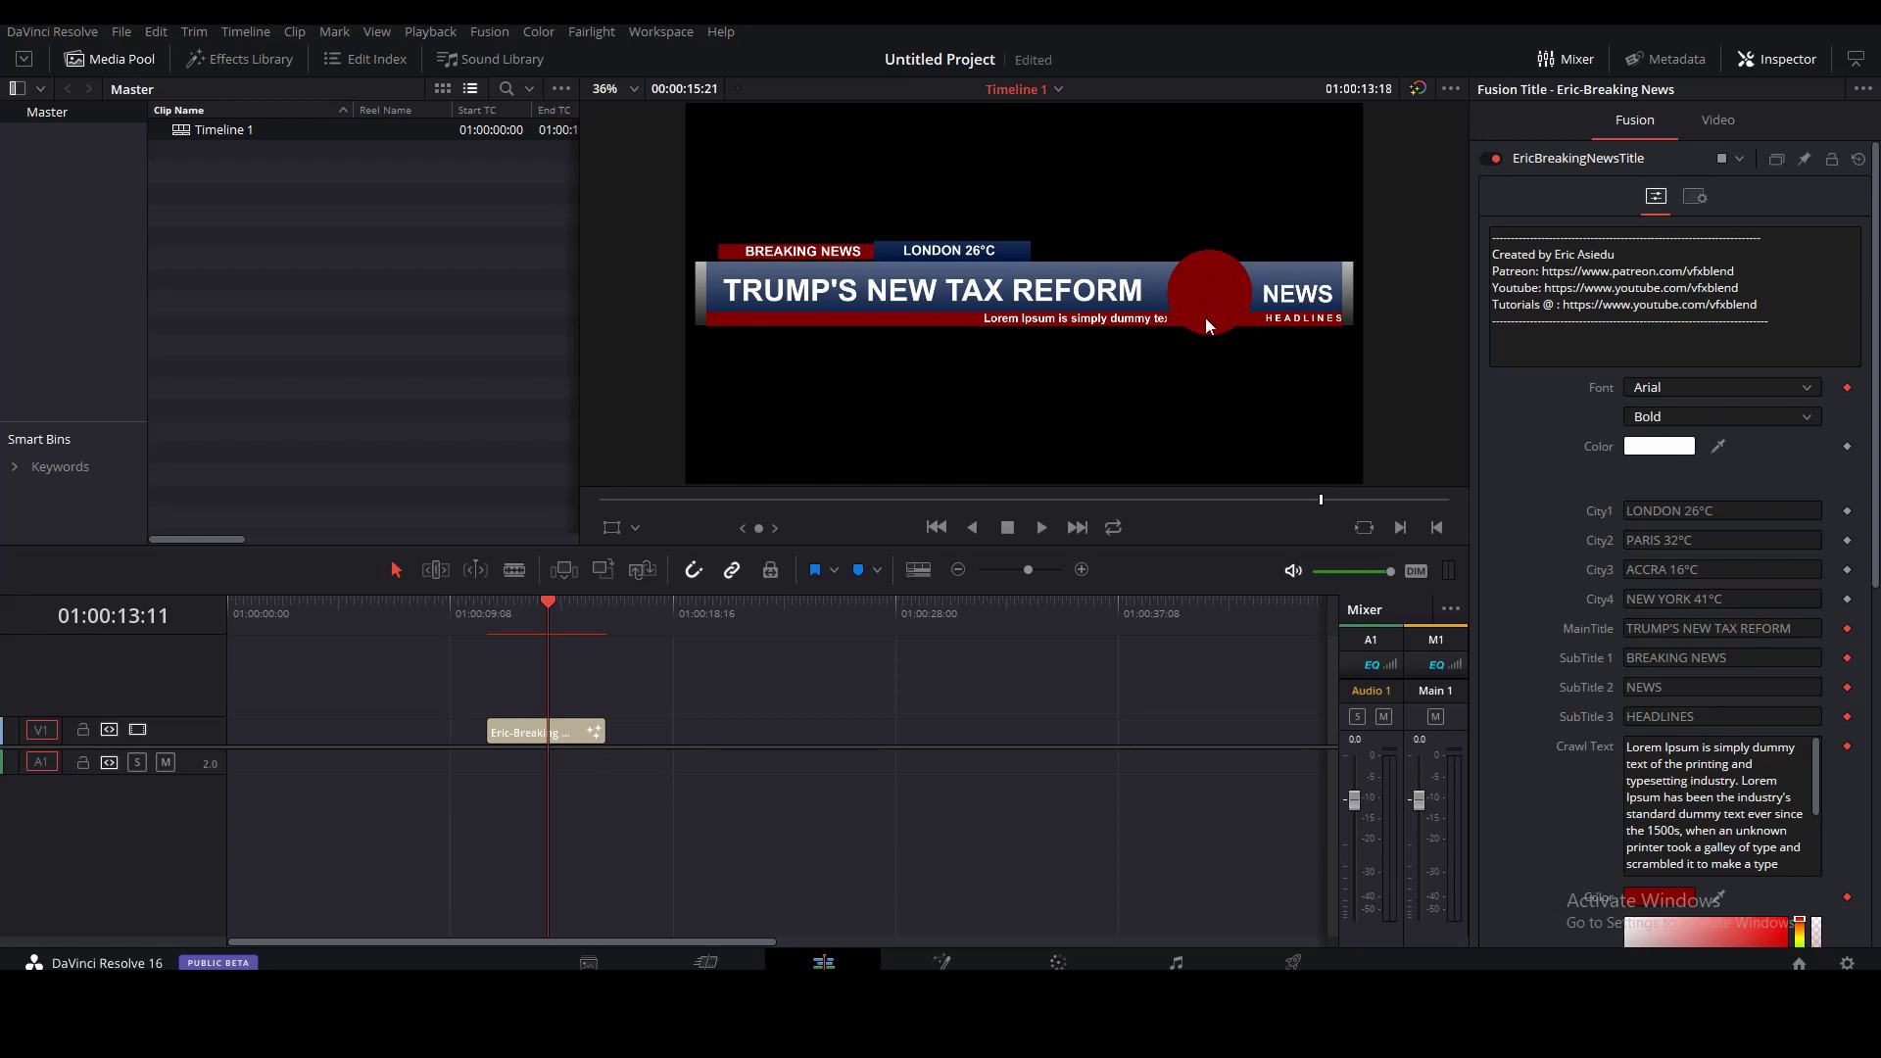
click(941, 962)
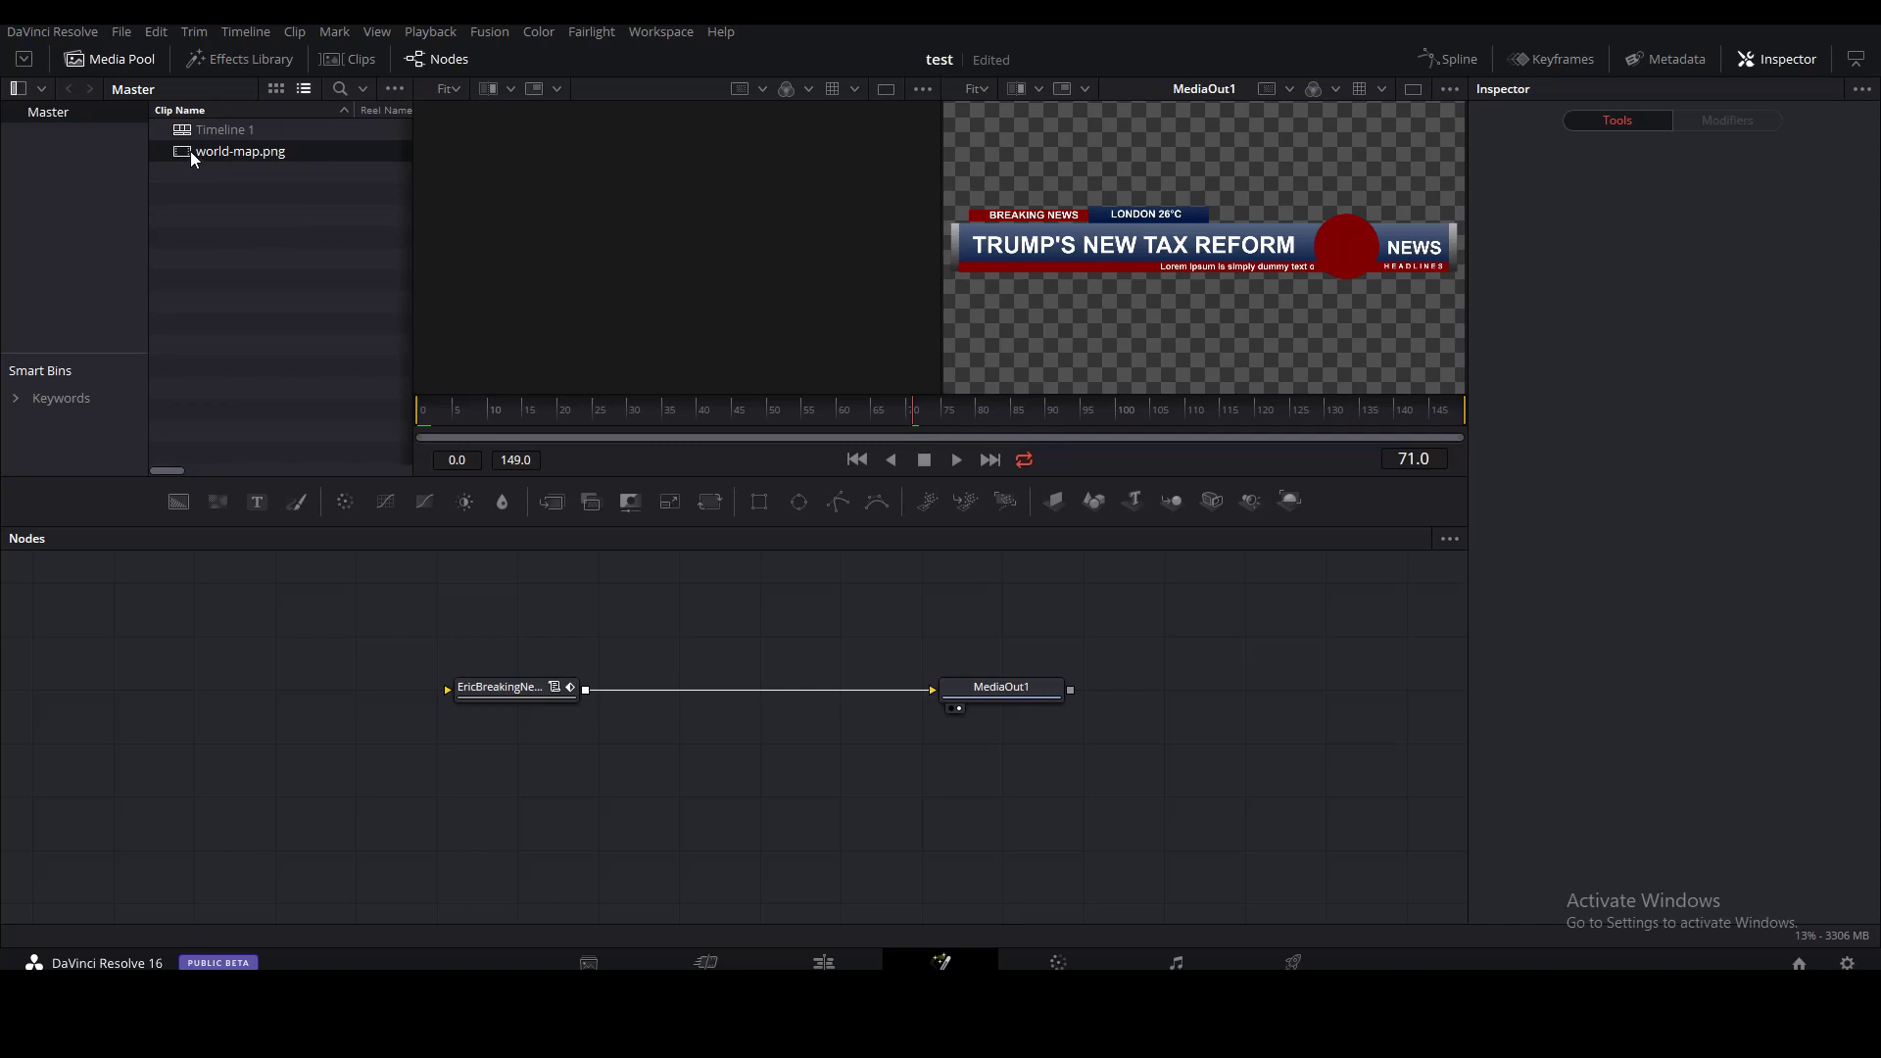
Add world-map.png as a MediaIn1 node and connect it to the EricBreakingNews node
drag(203, 150, 475, 694)
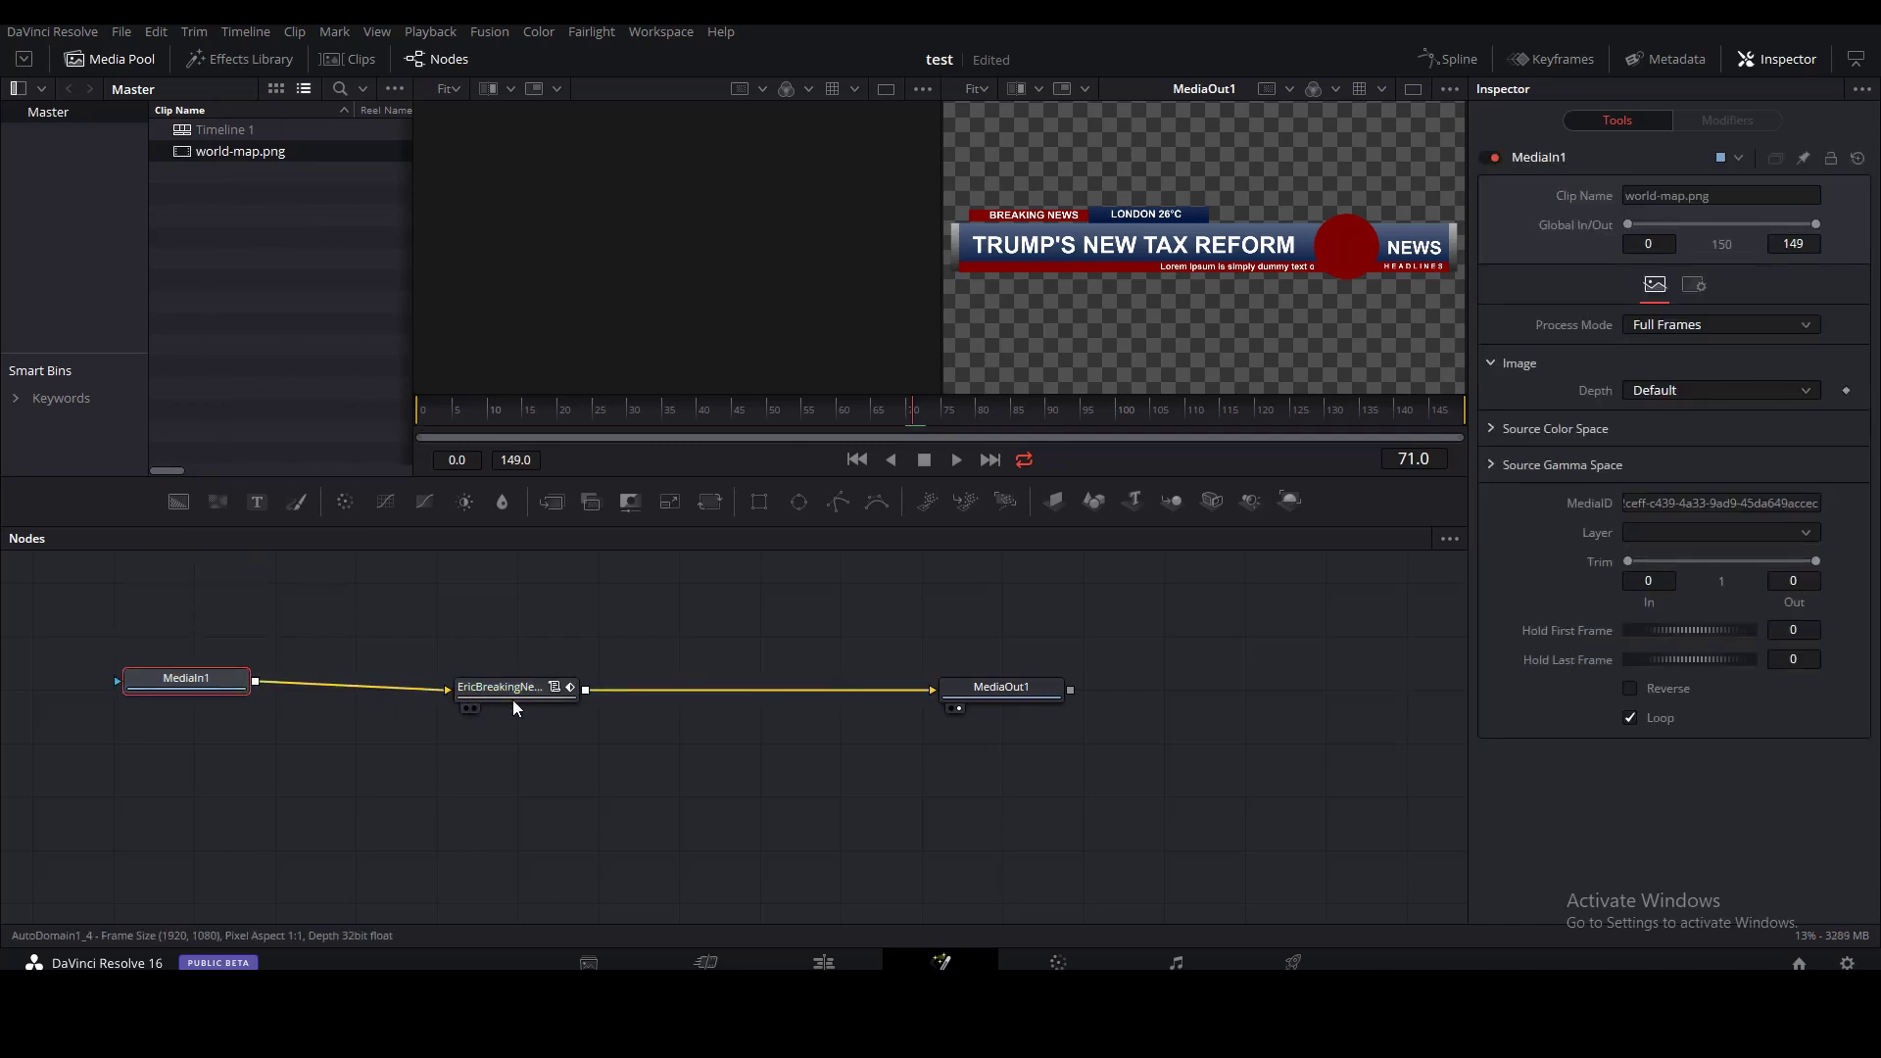
drag(198, 683, 264, 686)
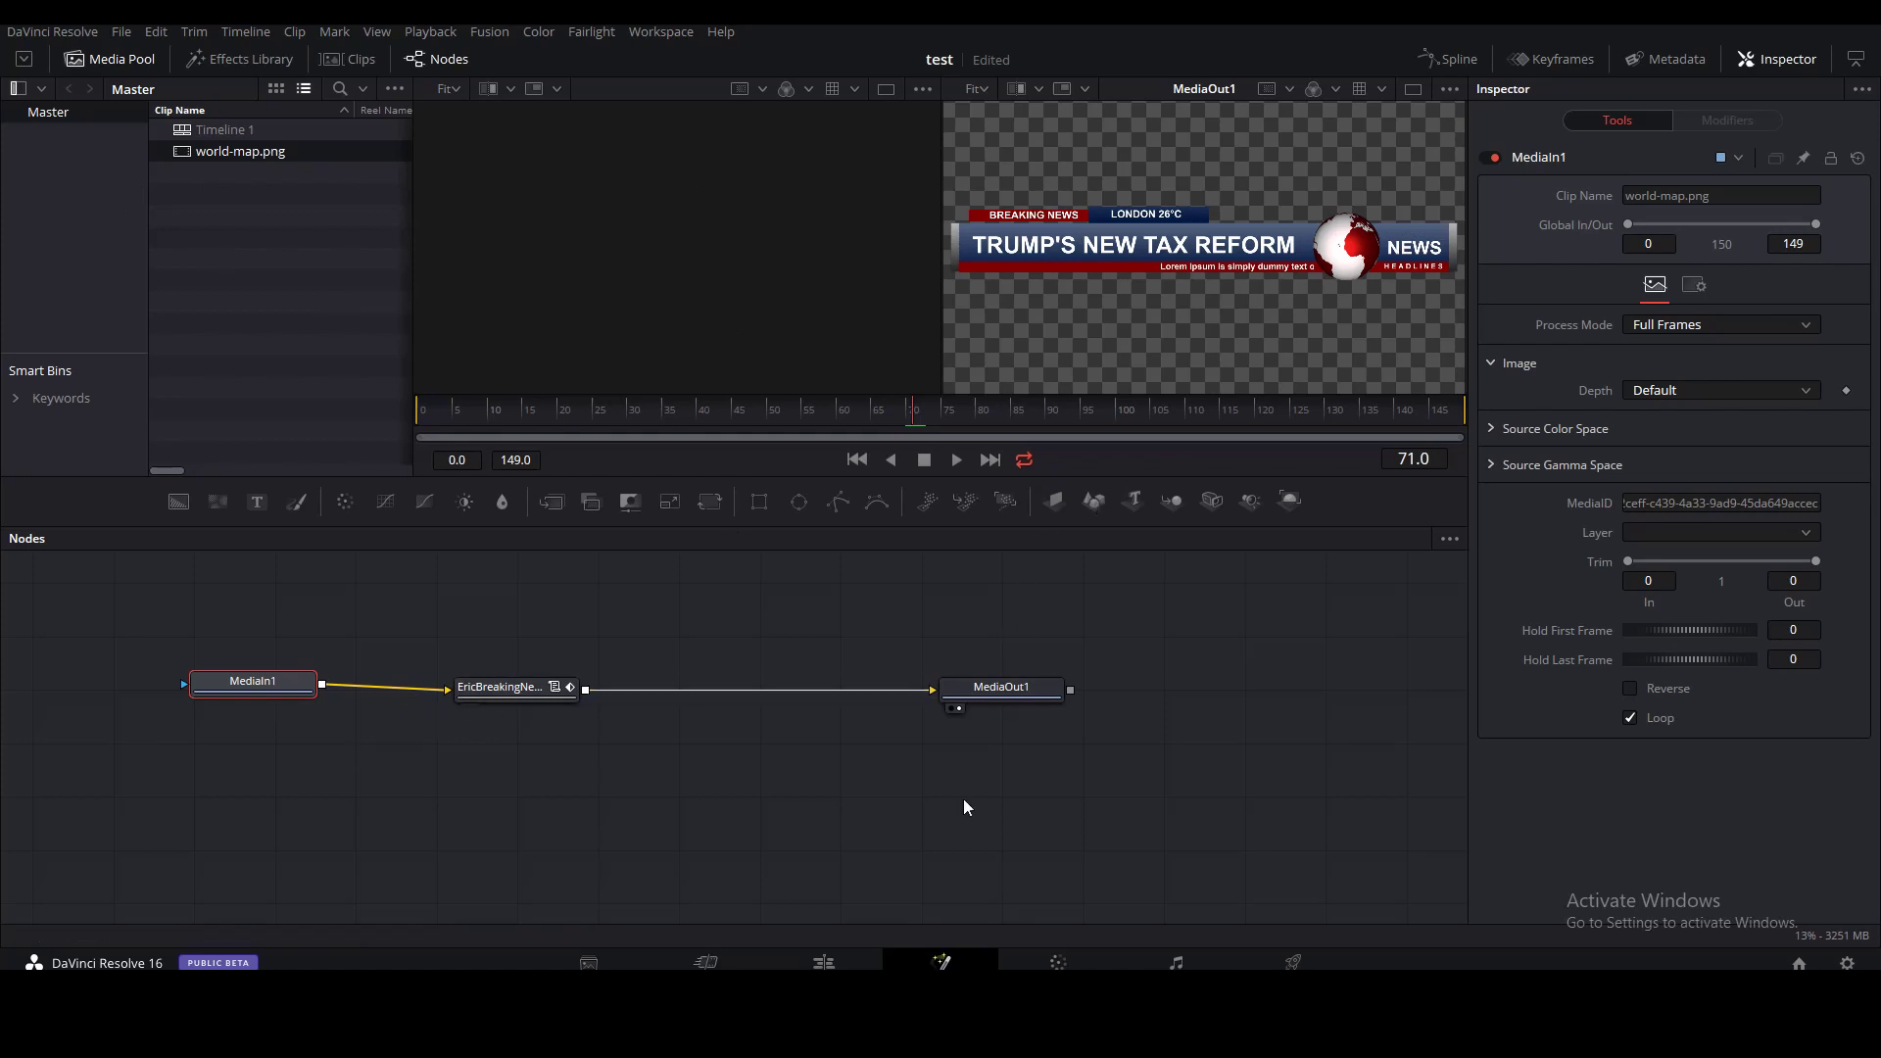
Back on the Edit page, review the title's Inspector fields for cities, main title, subtitles and crawl text
key(shift+4)
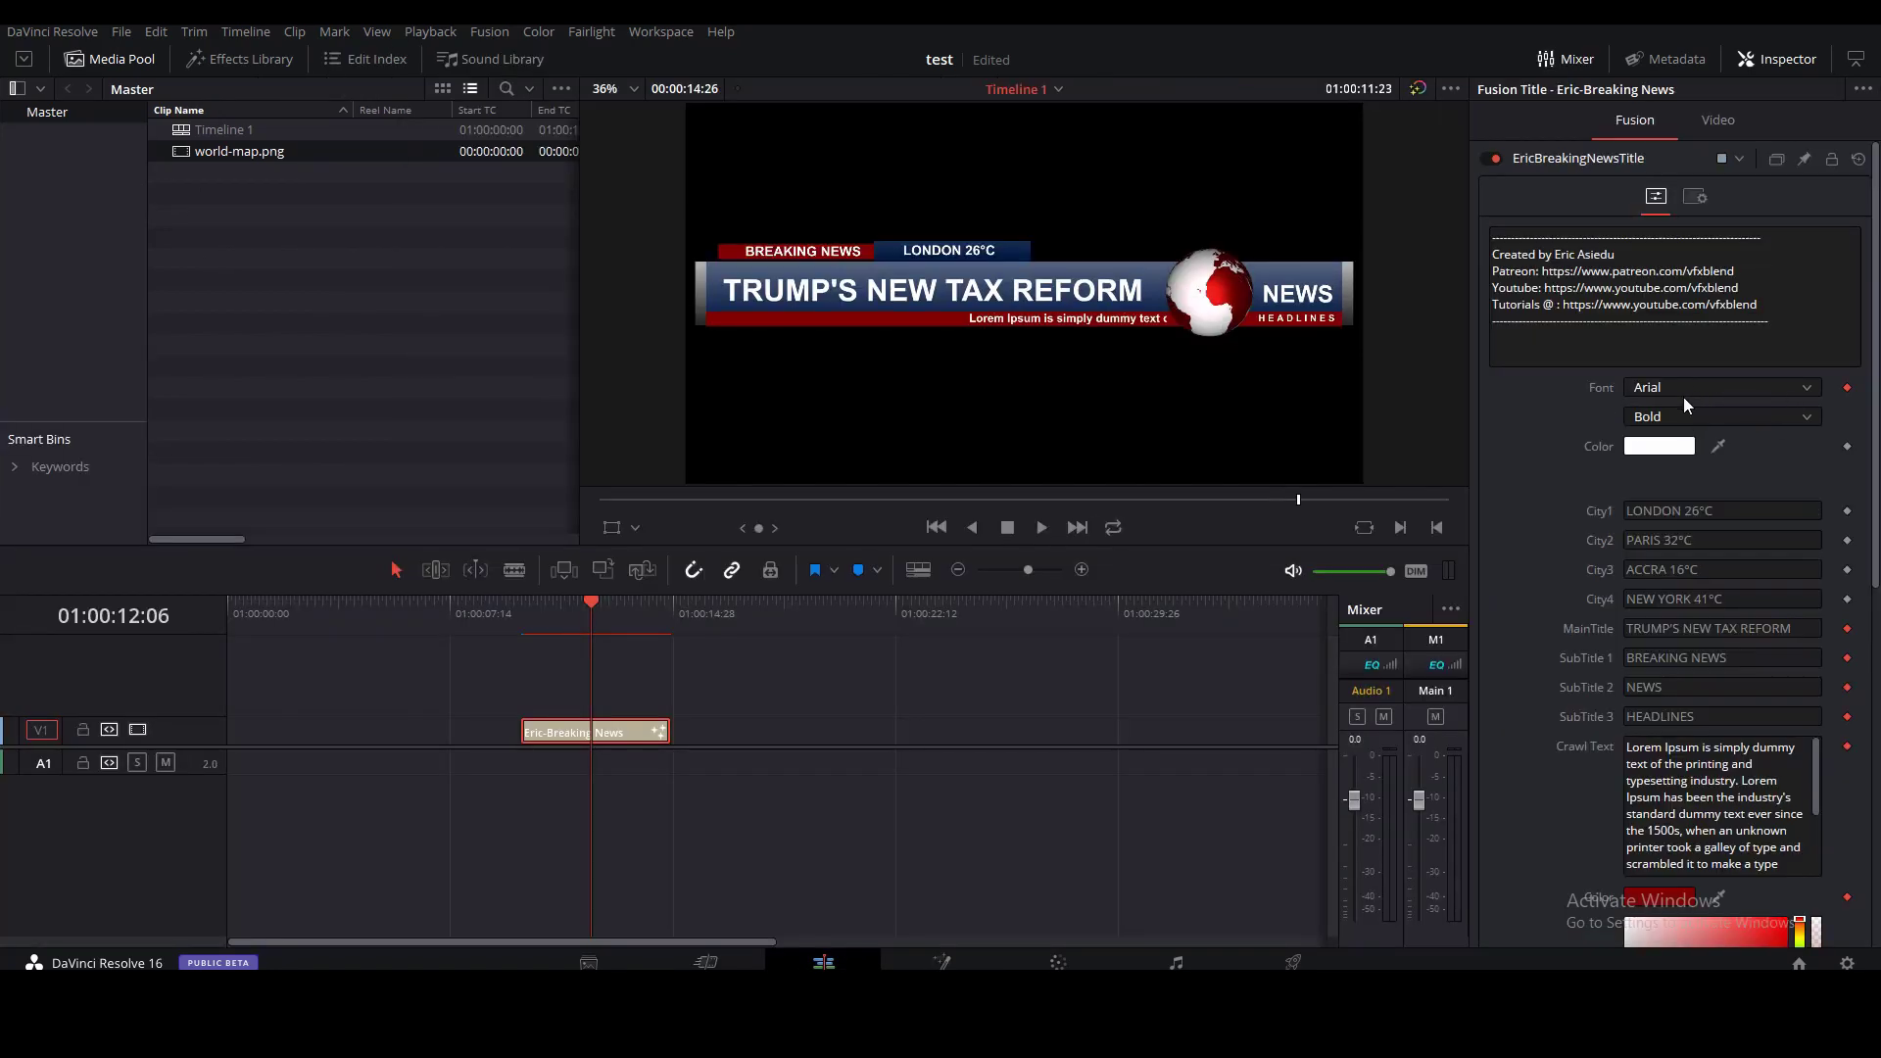
scroll(1683, 398, down, 2)
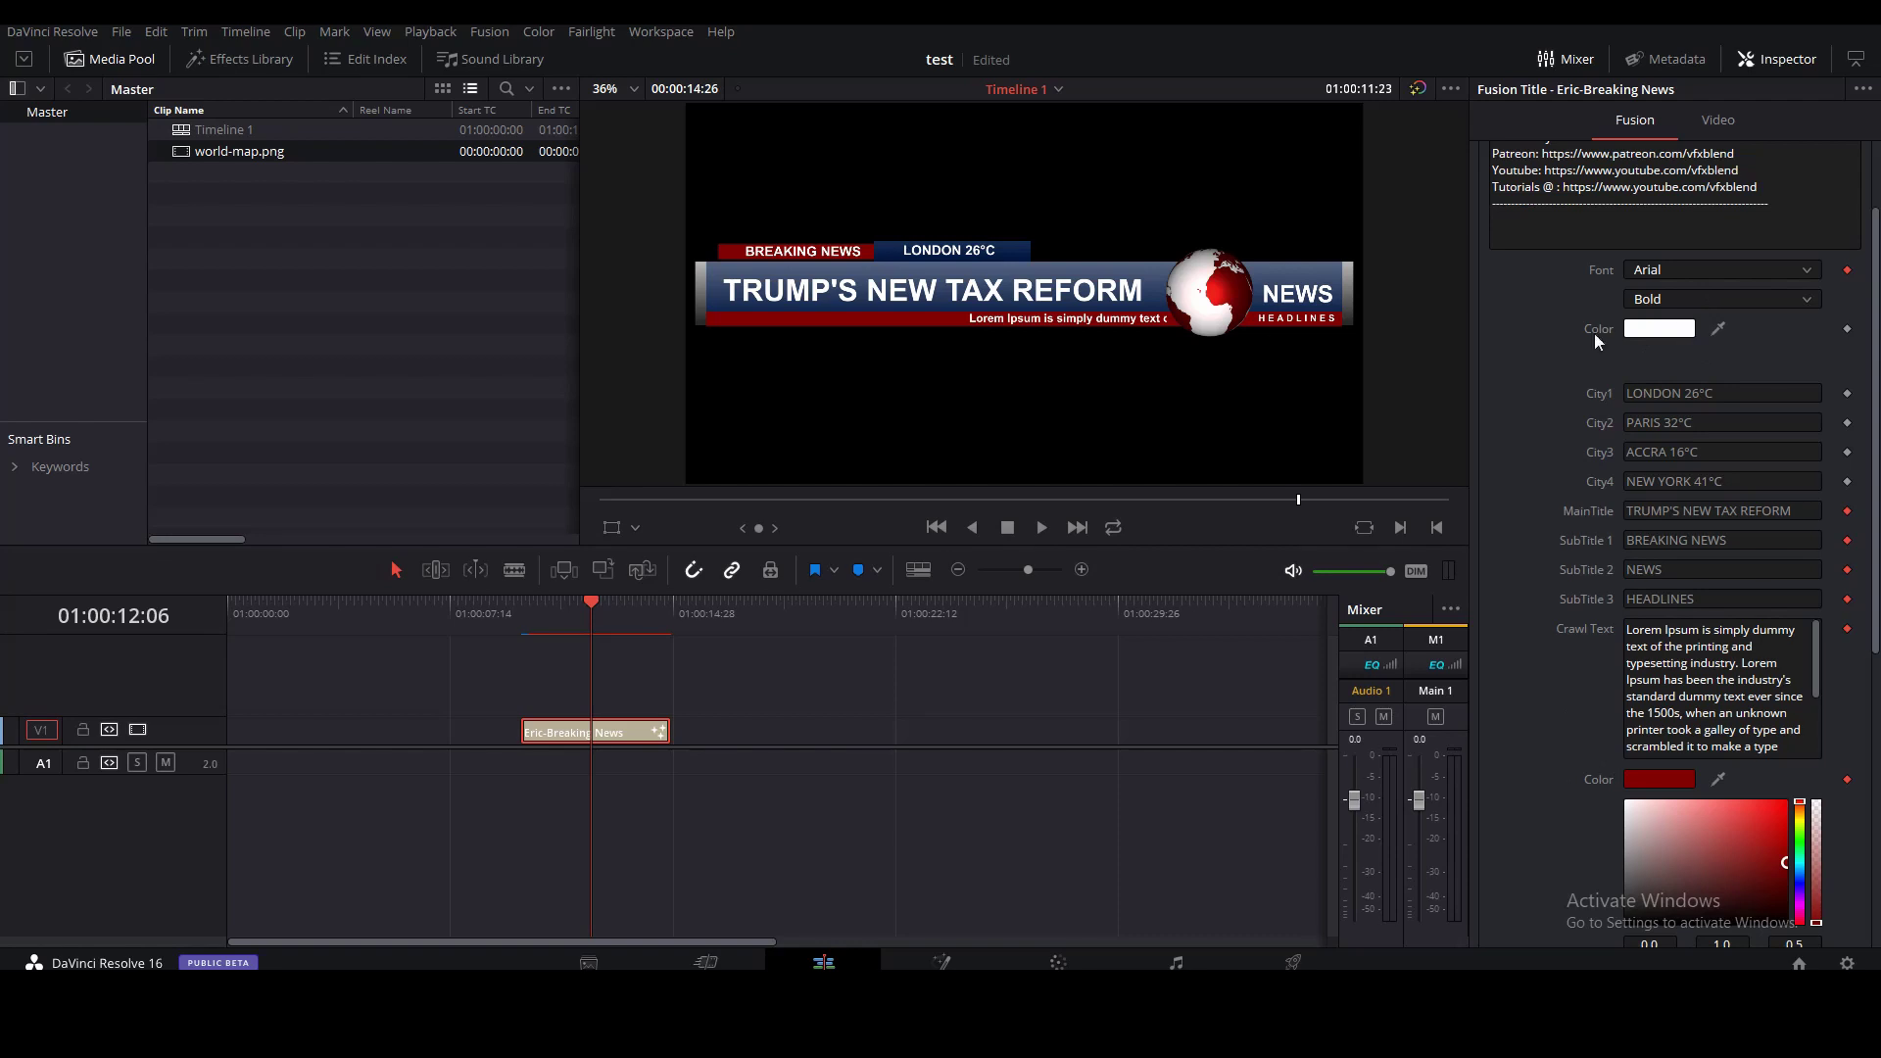
scroll(1556, 784, down, 4)
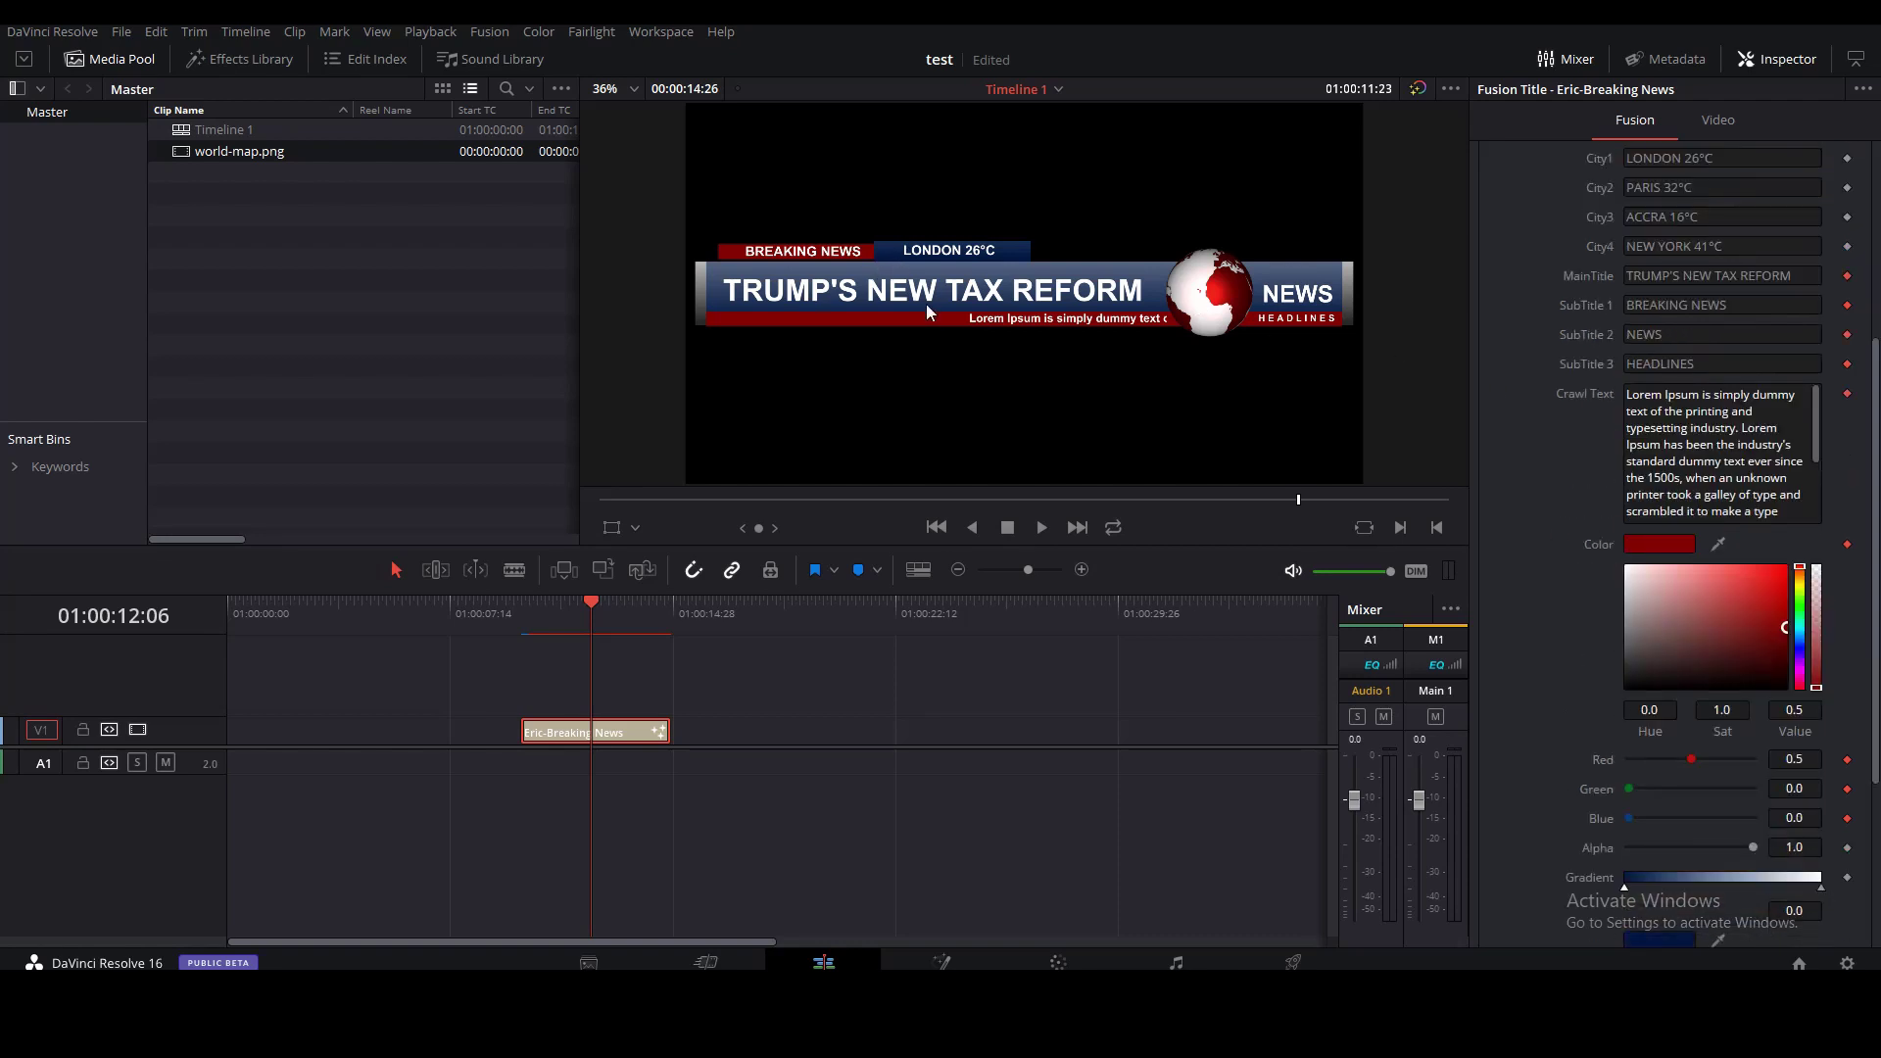
scroll(1665, 656, down, 5)
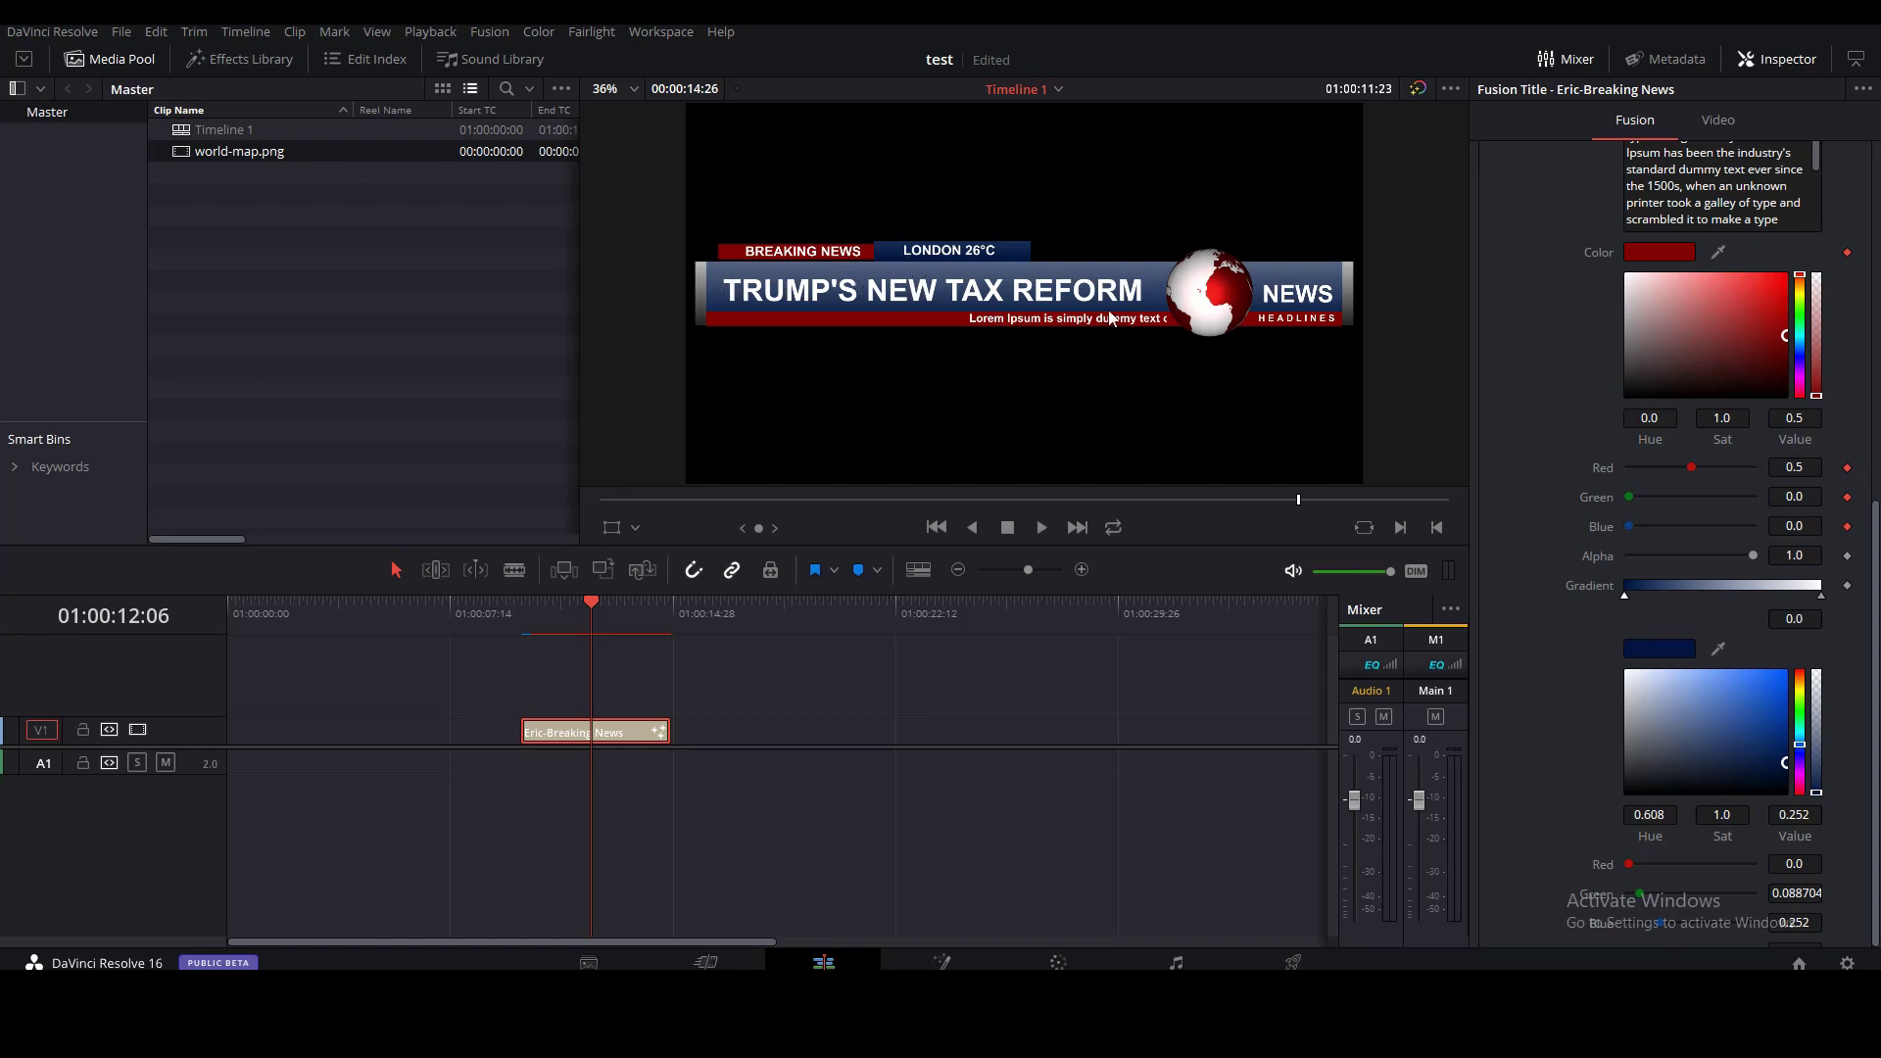
scroll(1553, 519, up, 6)
scroll(1552, 529, up, 4)
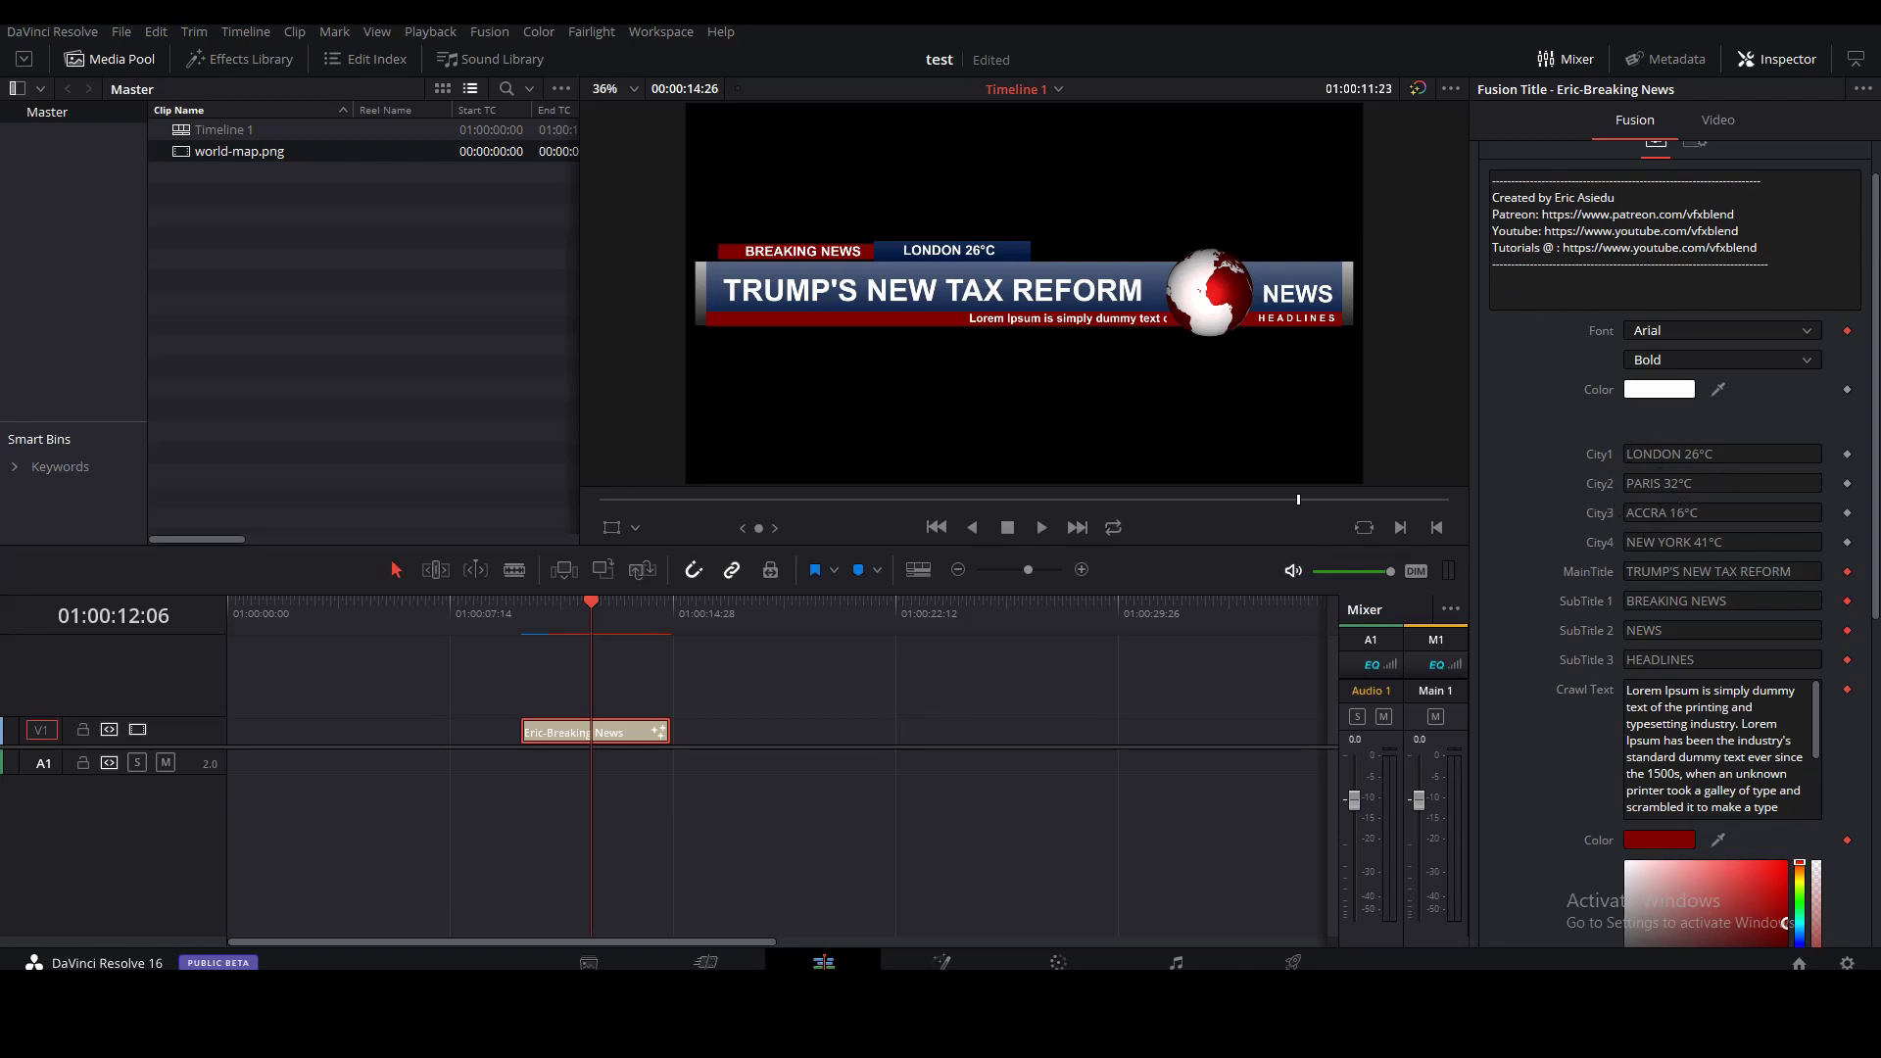
Replace LONDON with Accra in the City1 field
click(1684, 453)
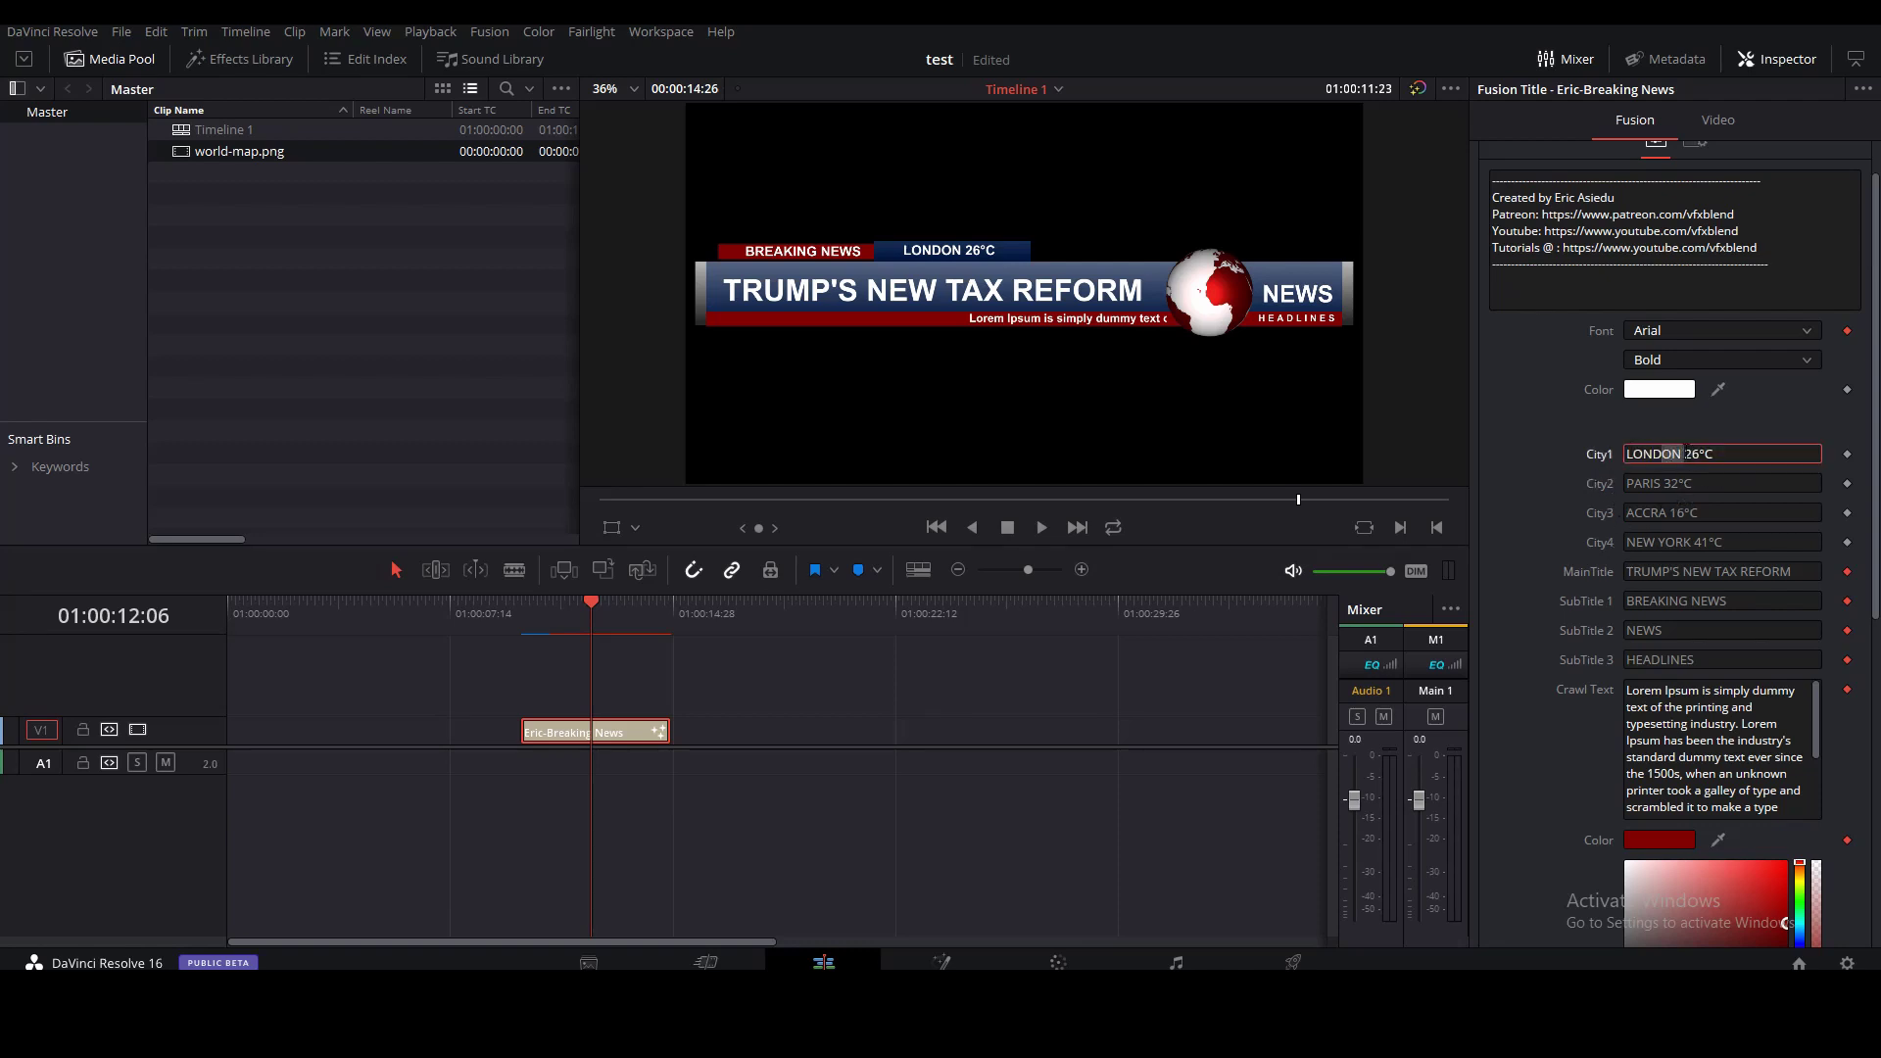
drag(1683, 454, 1546, 453)
text(Accra)
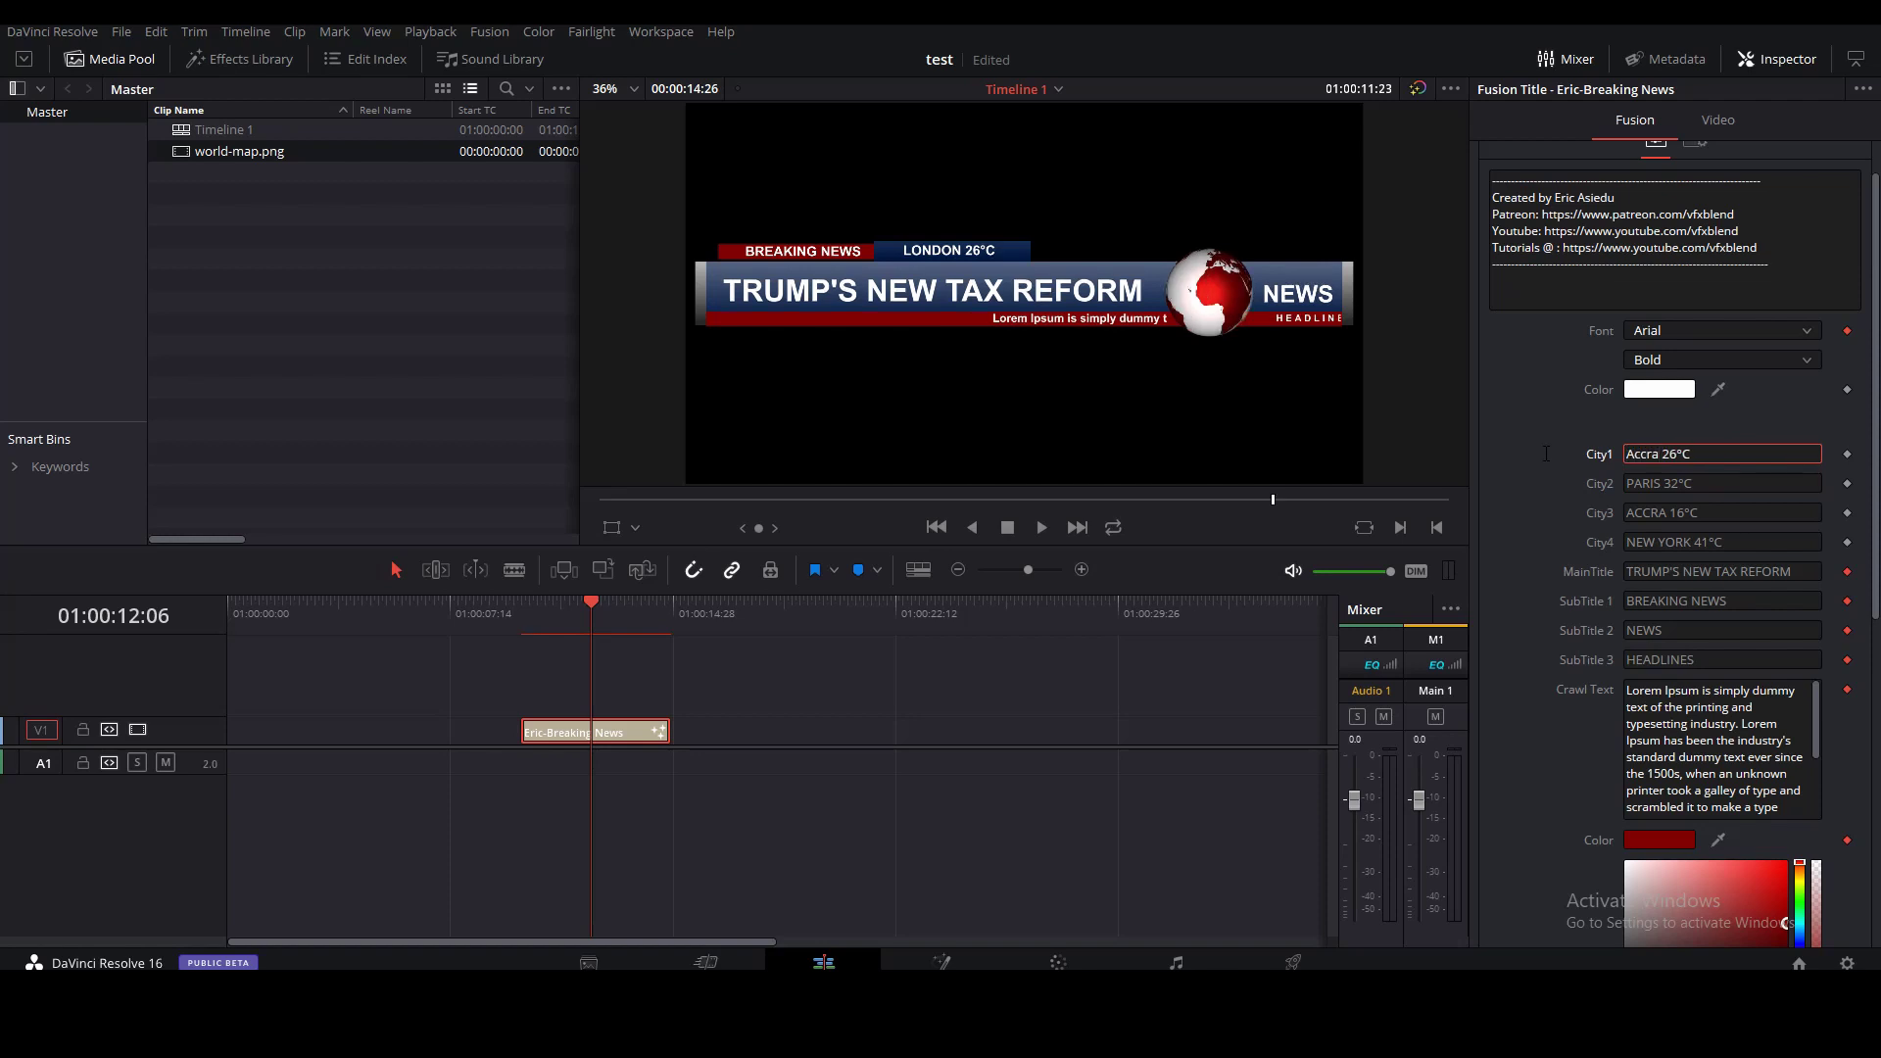
click(1546, 469)
Scrub and play back the title from 01:00:11:01 to preview the Accra 26°C banner
drag(591, 617, 593, 617)
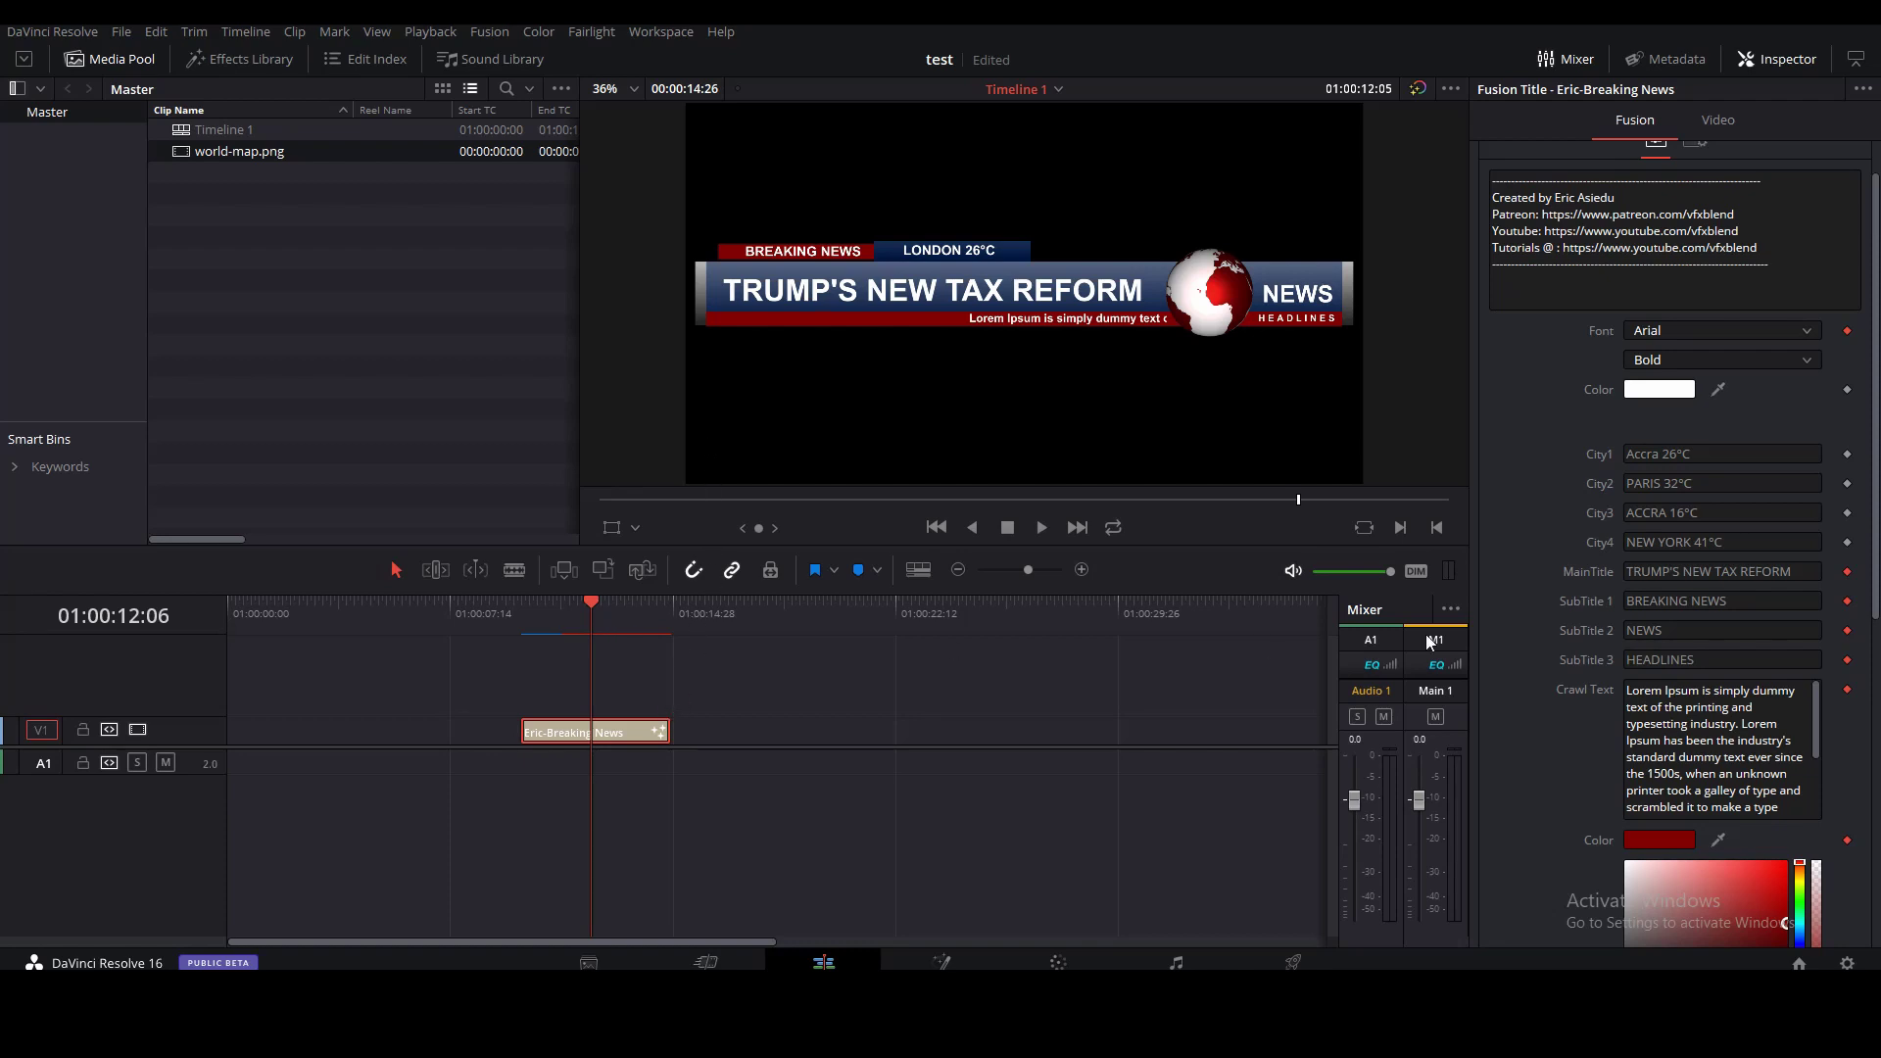
click(1231, 499)
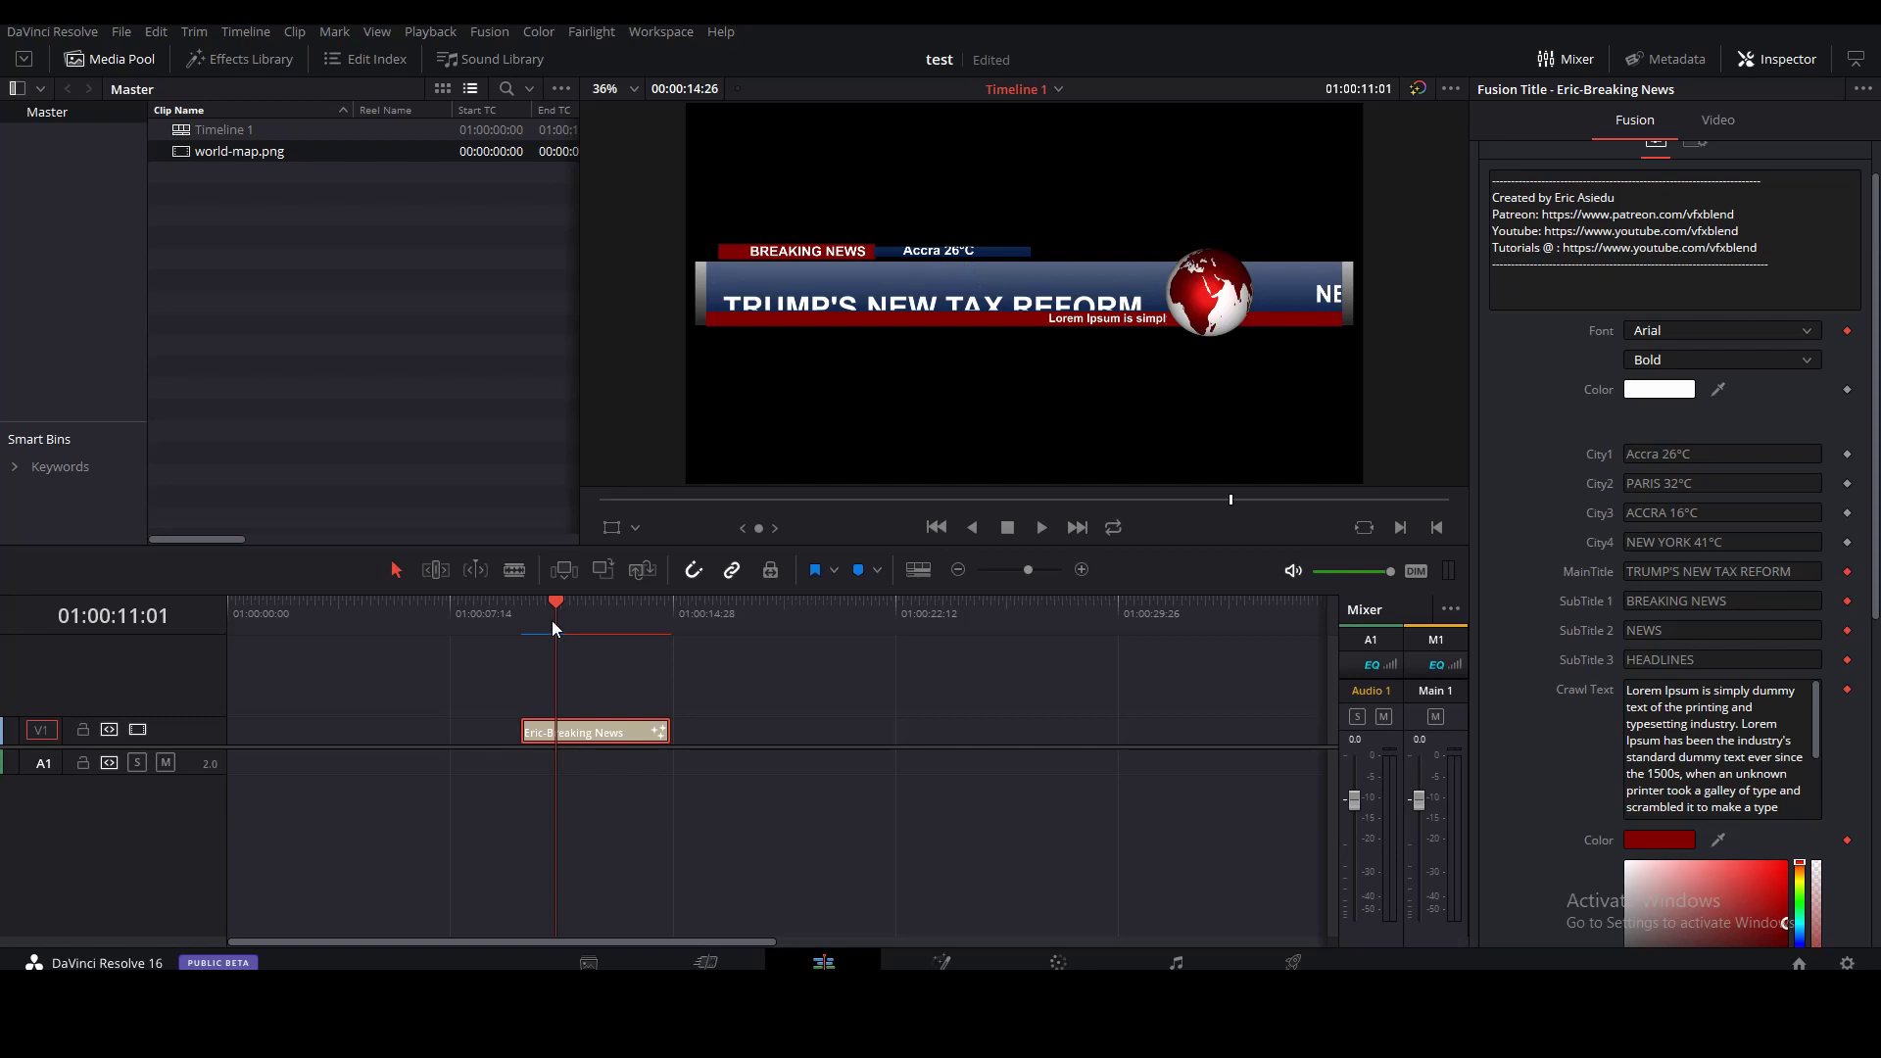
drag(551, 623, 526, 619)
key(space)
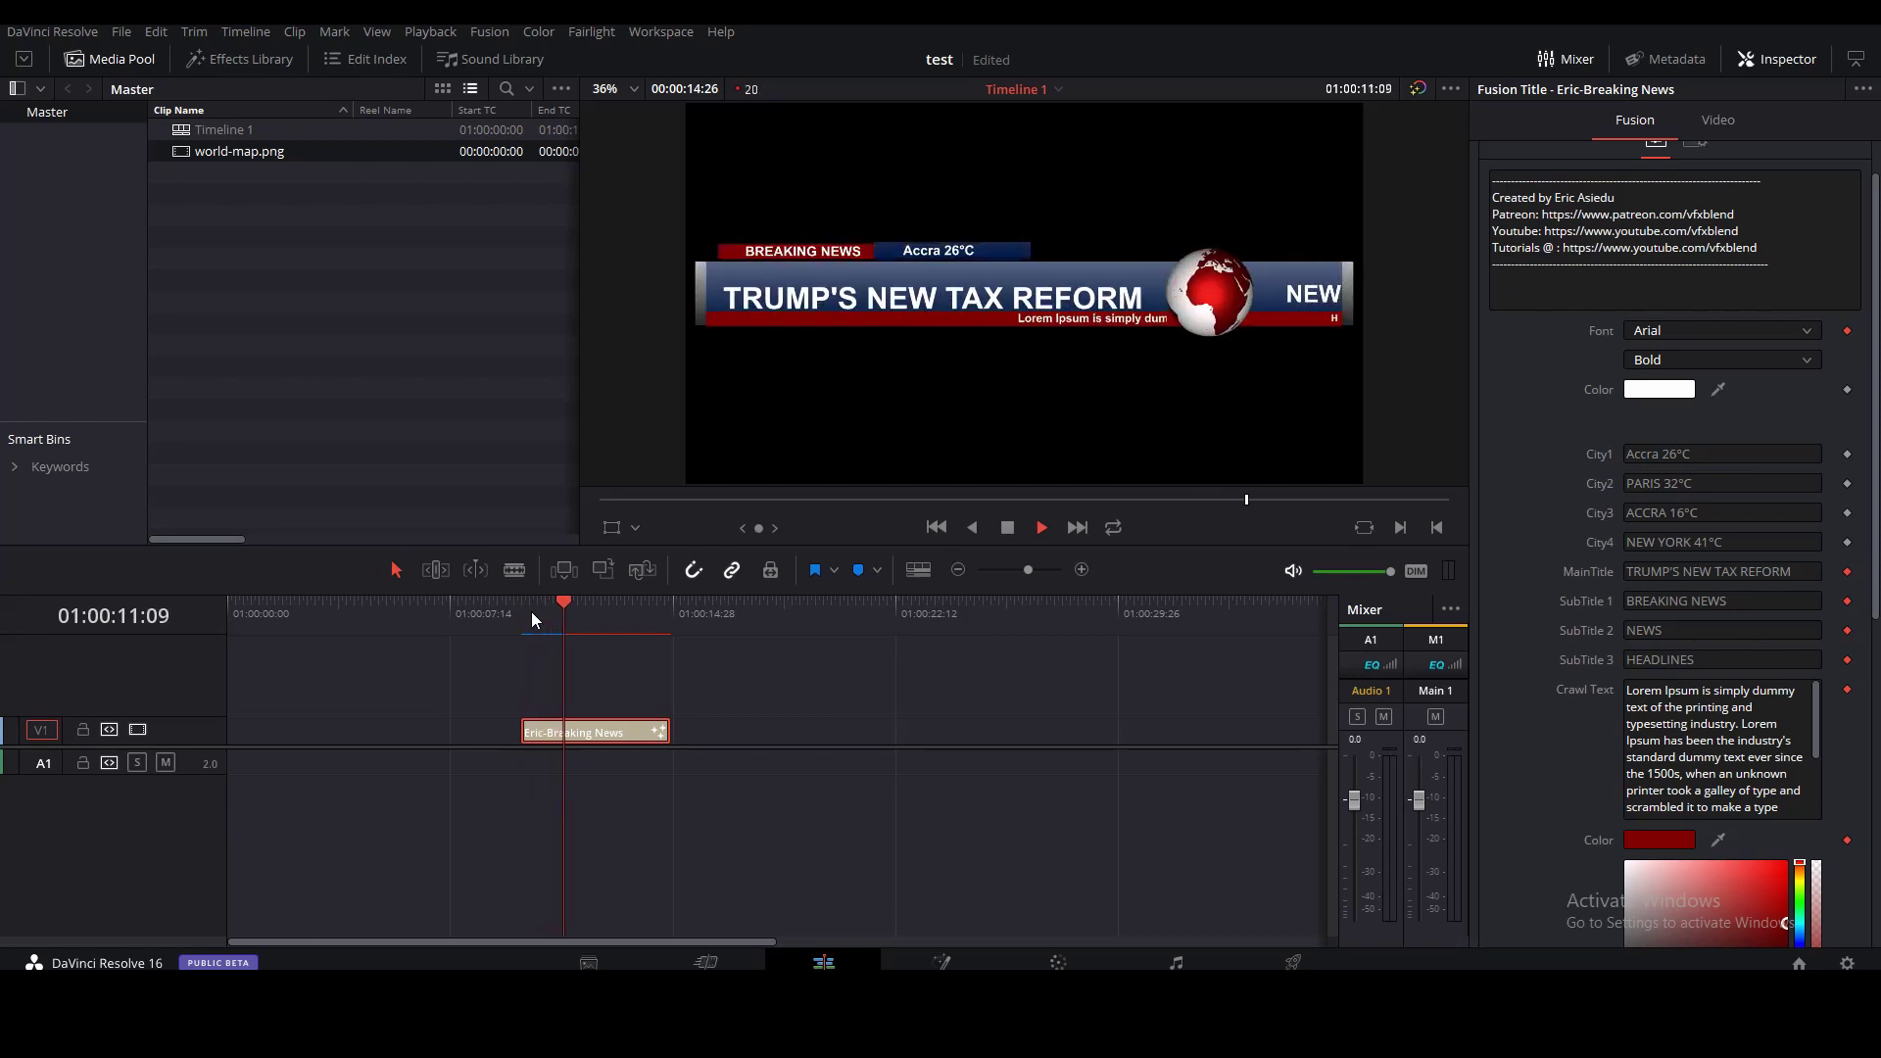
key(space)
click(1666, 572)
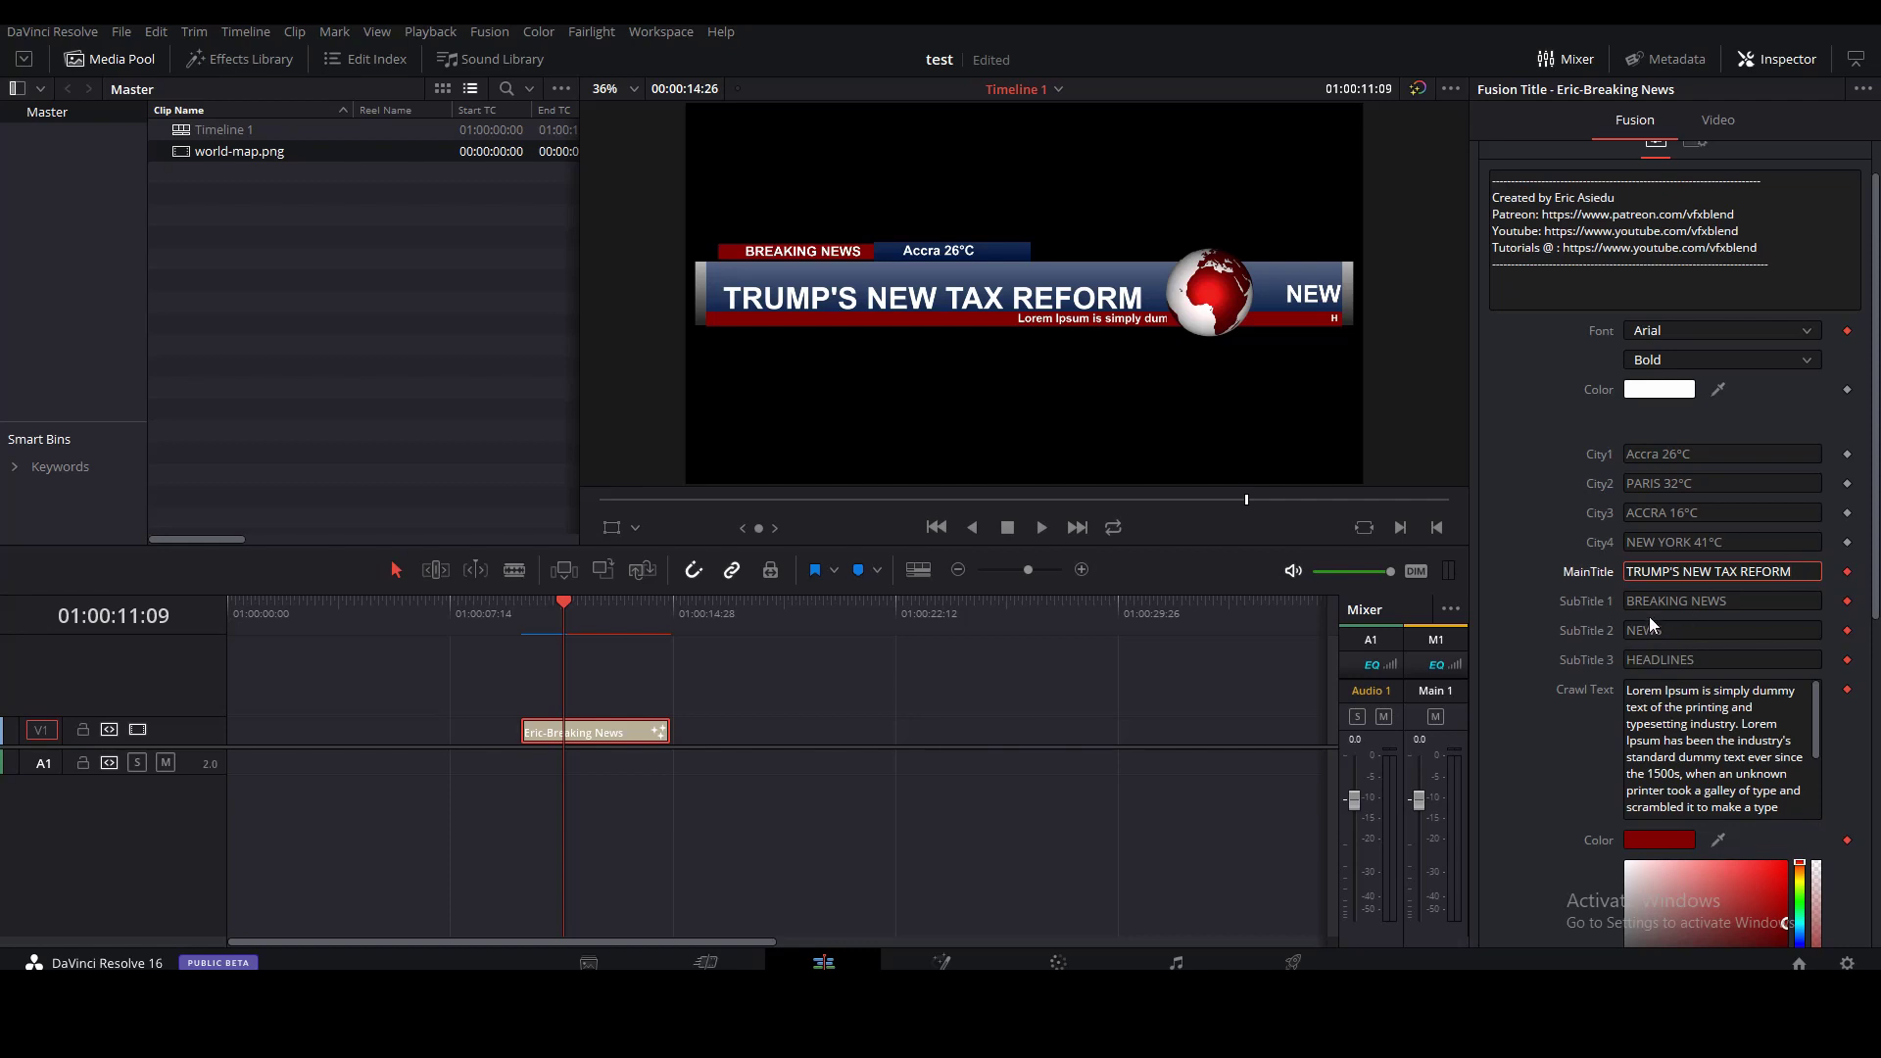
key(Tab)
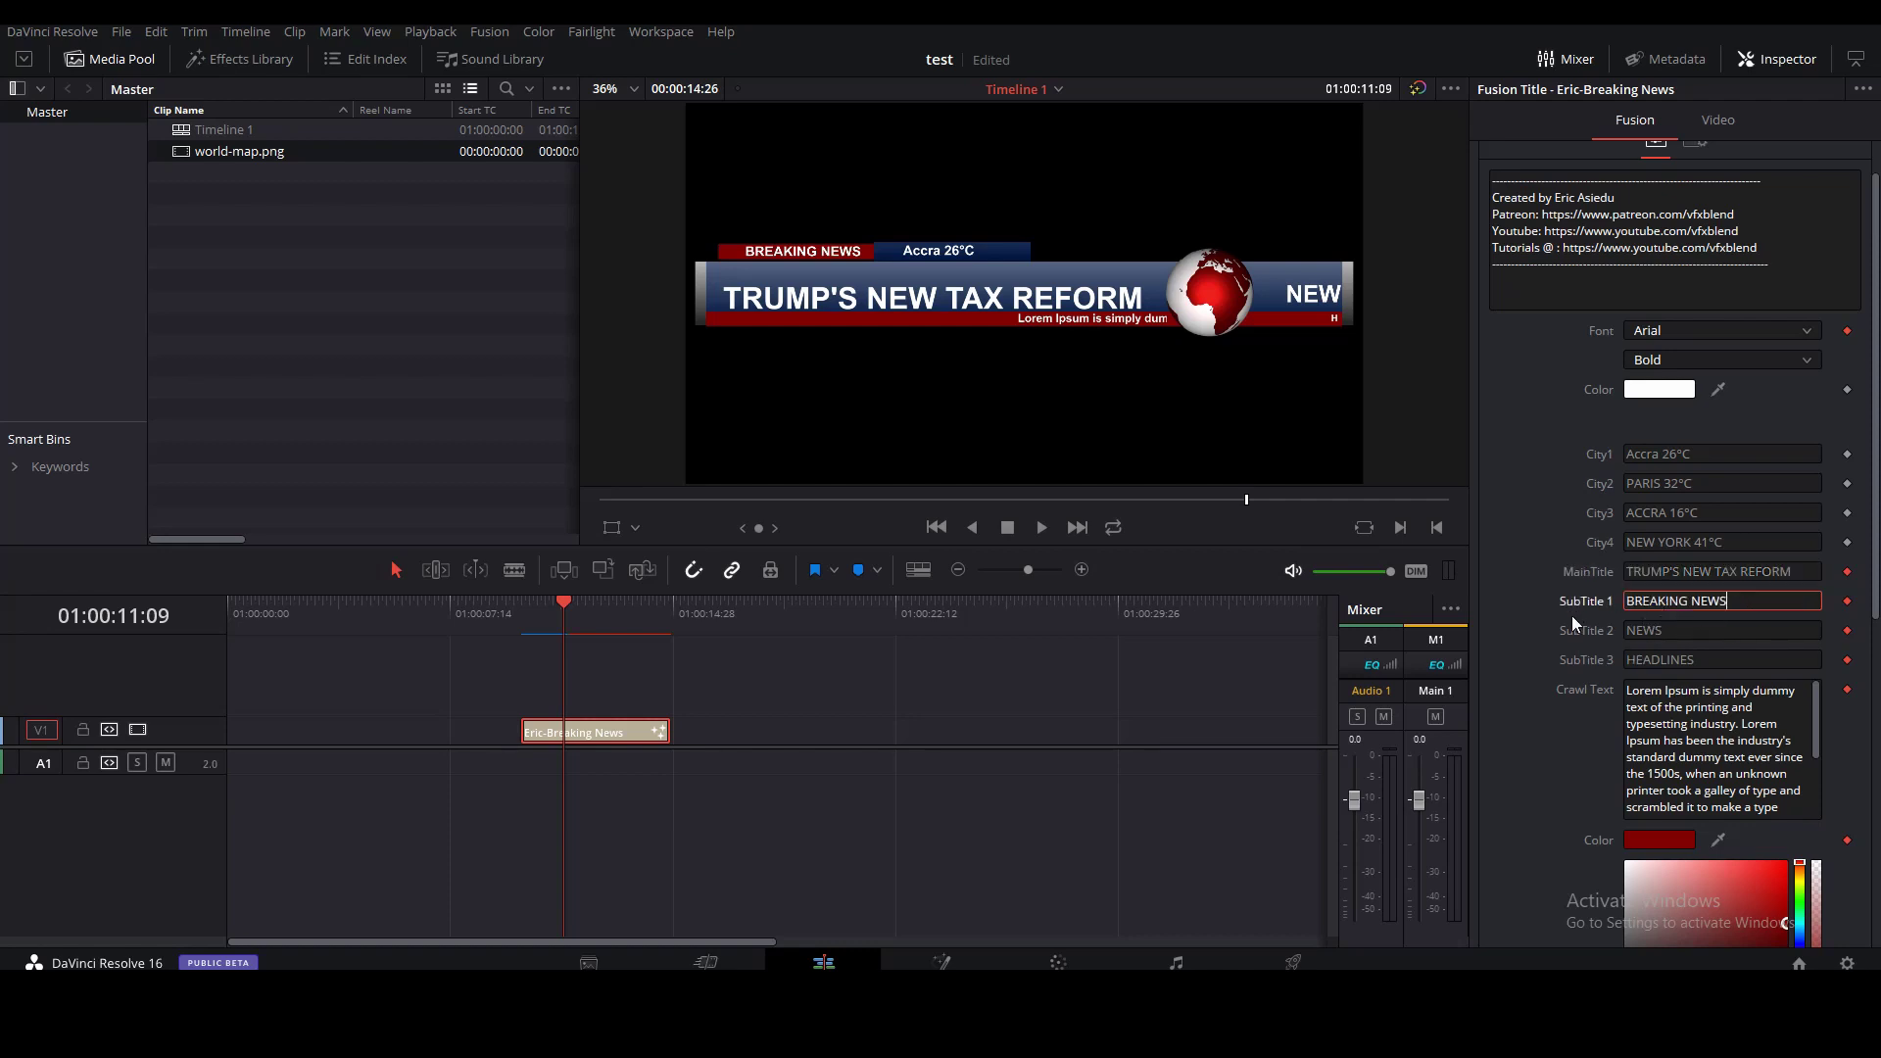
click(1693, 630)
click(1703, 658)
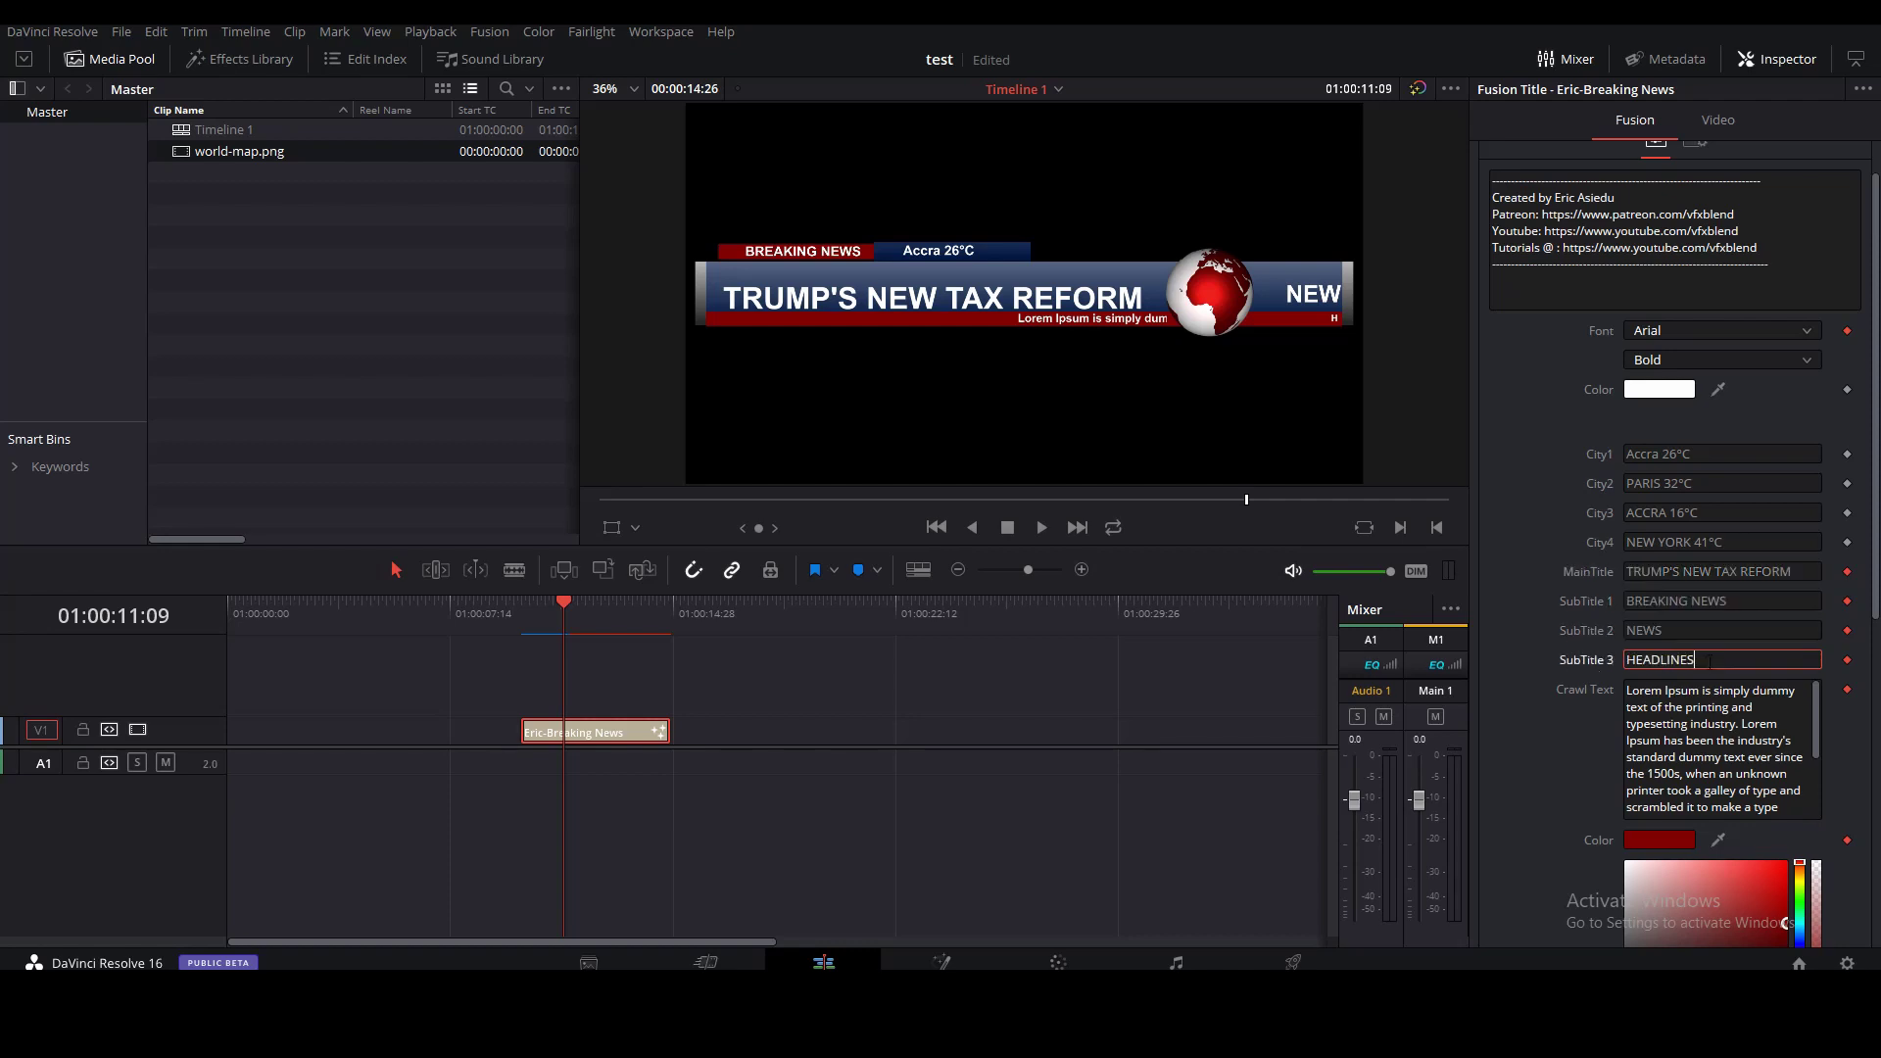
scroll(1564, 645, down, 3)
click(1628, 482)
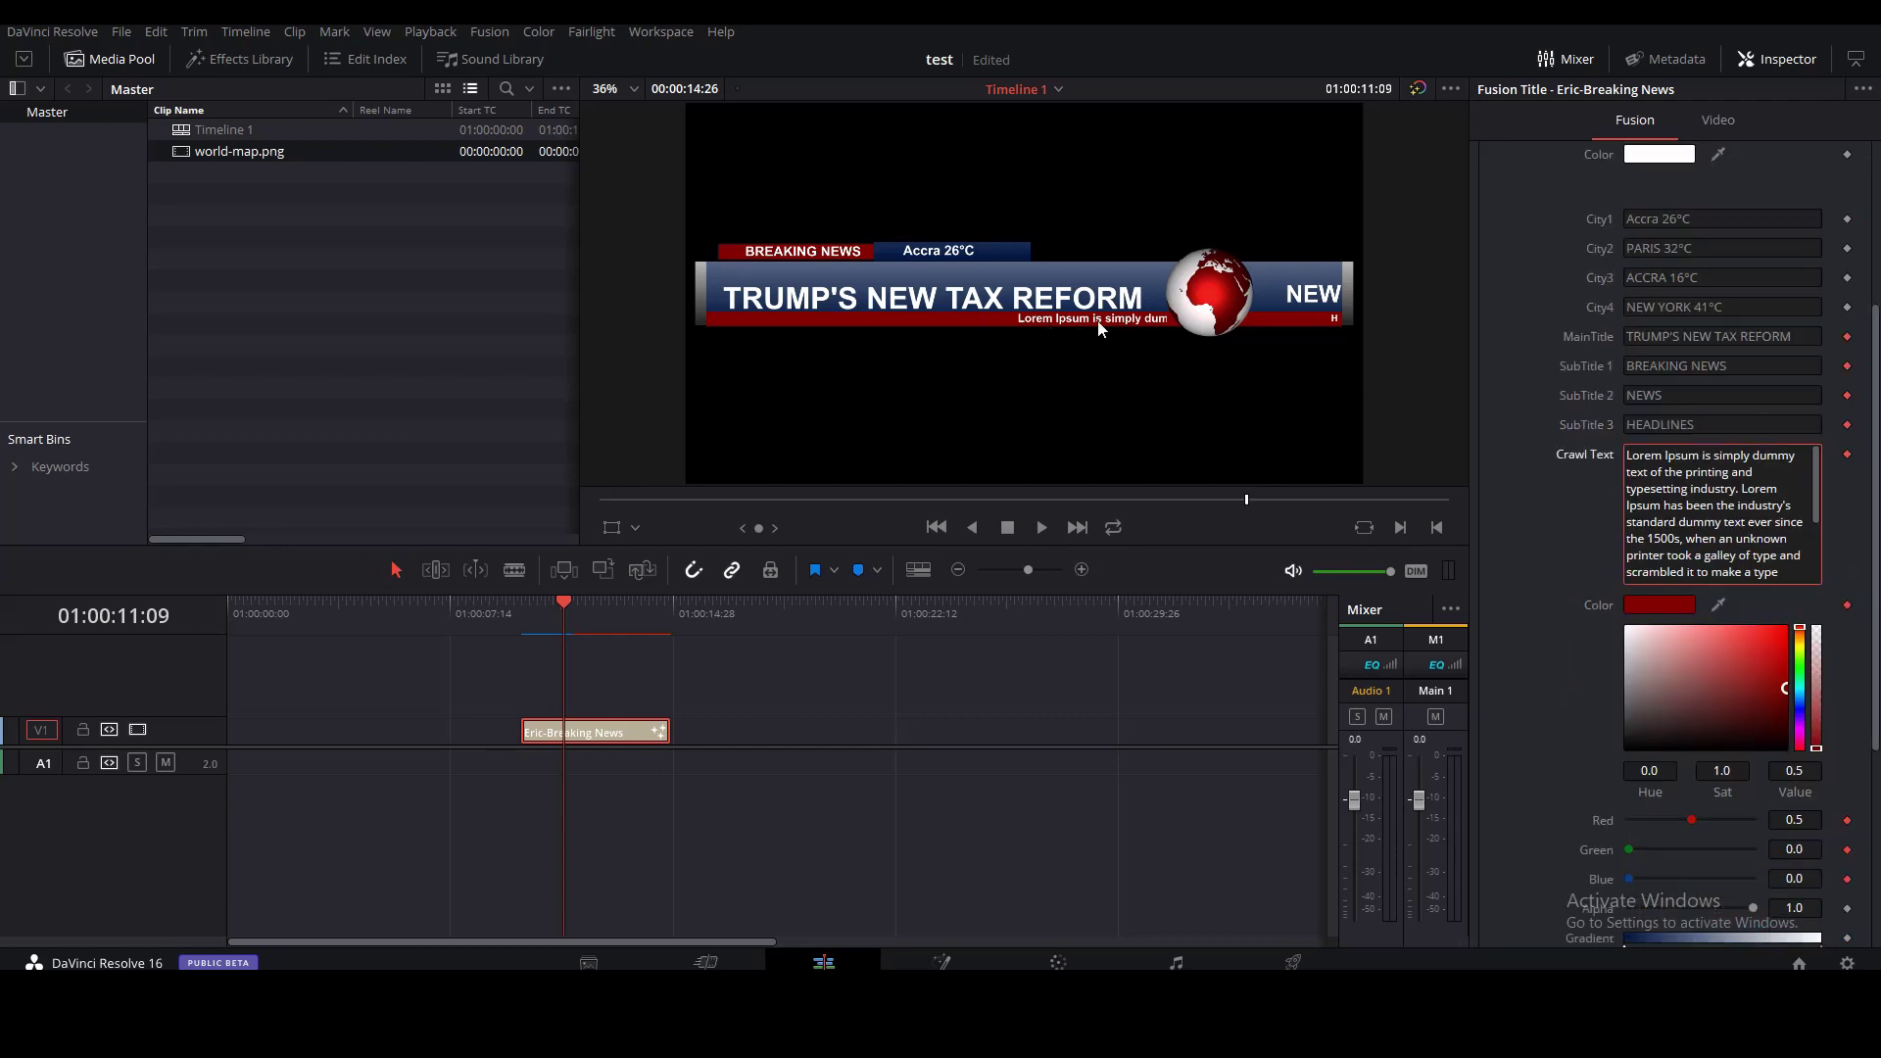
scroll(1507, 553, down, 3)
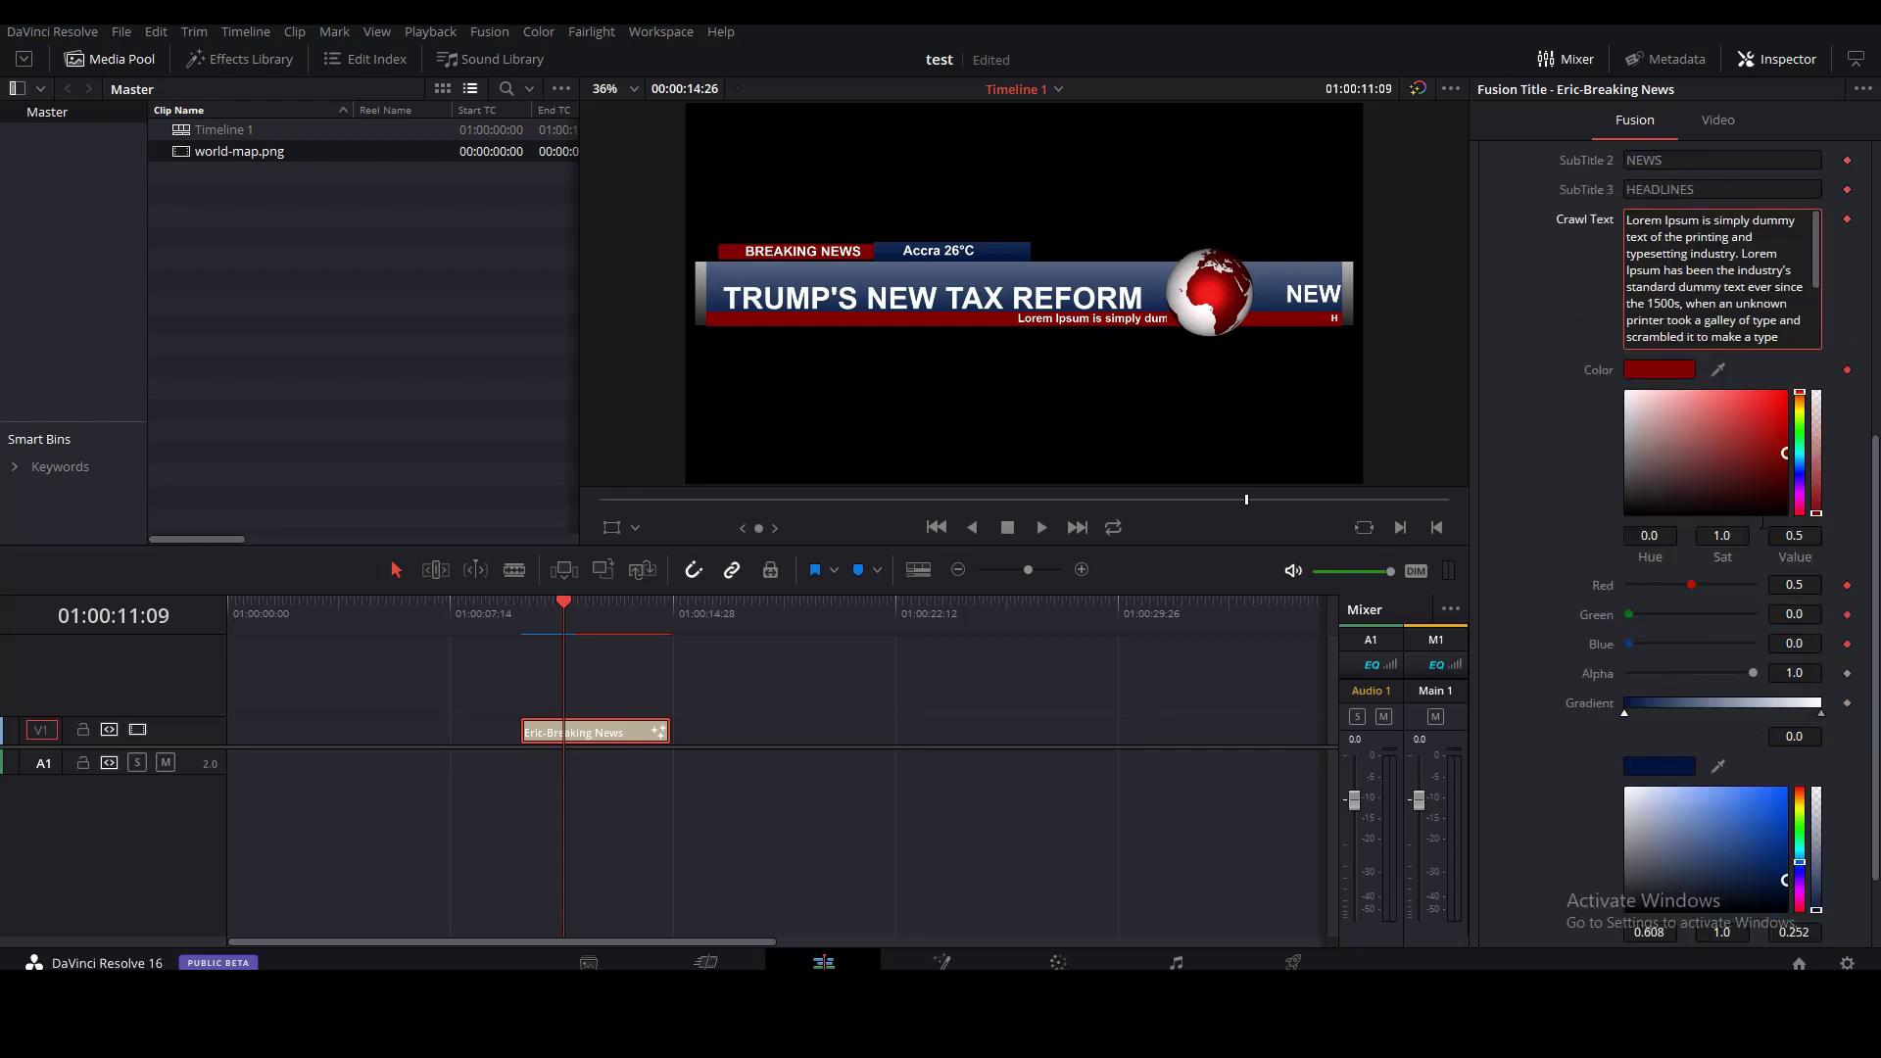
scroll(1584, 439, down, 2)
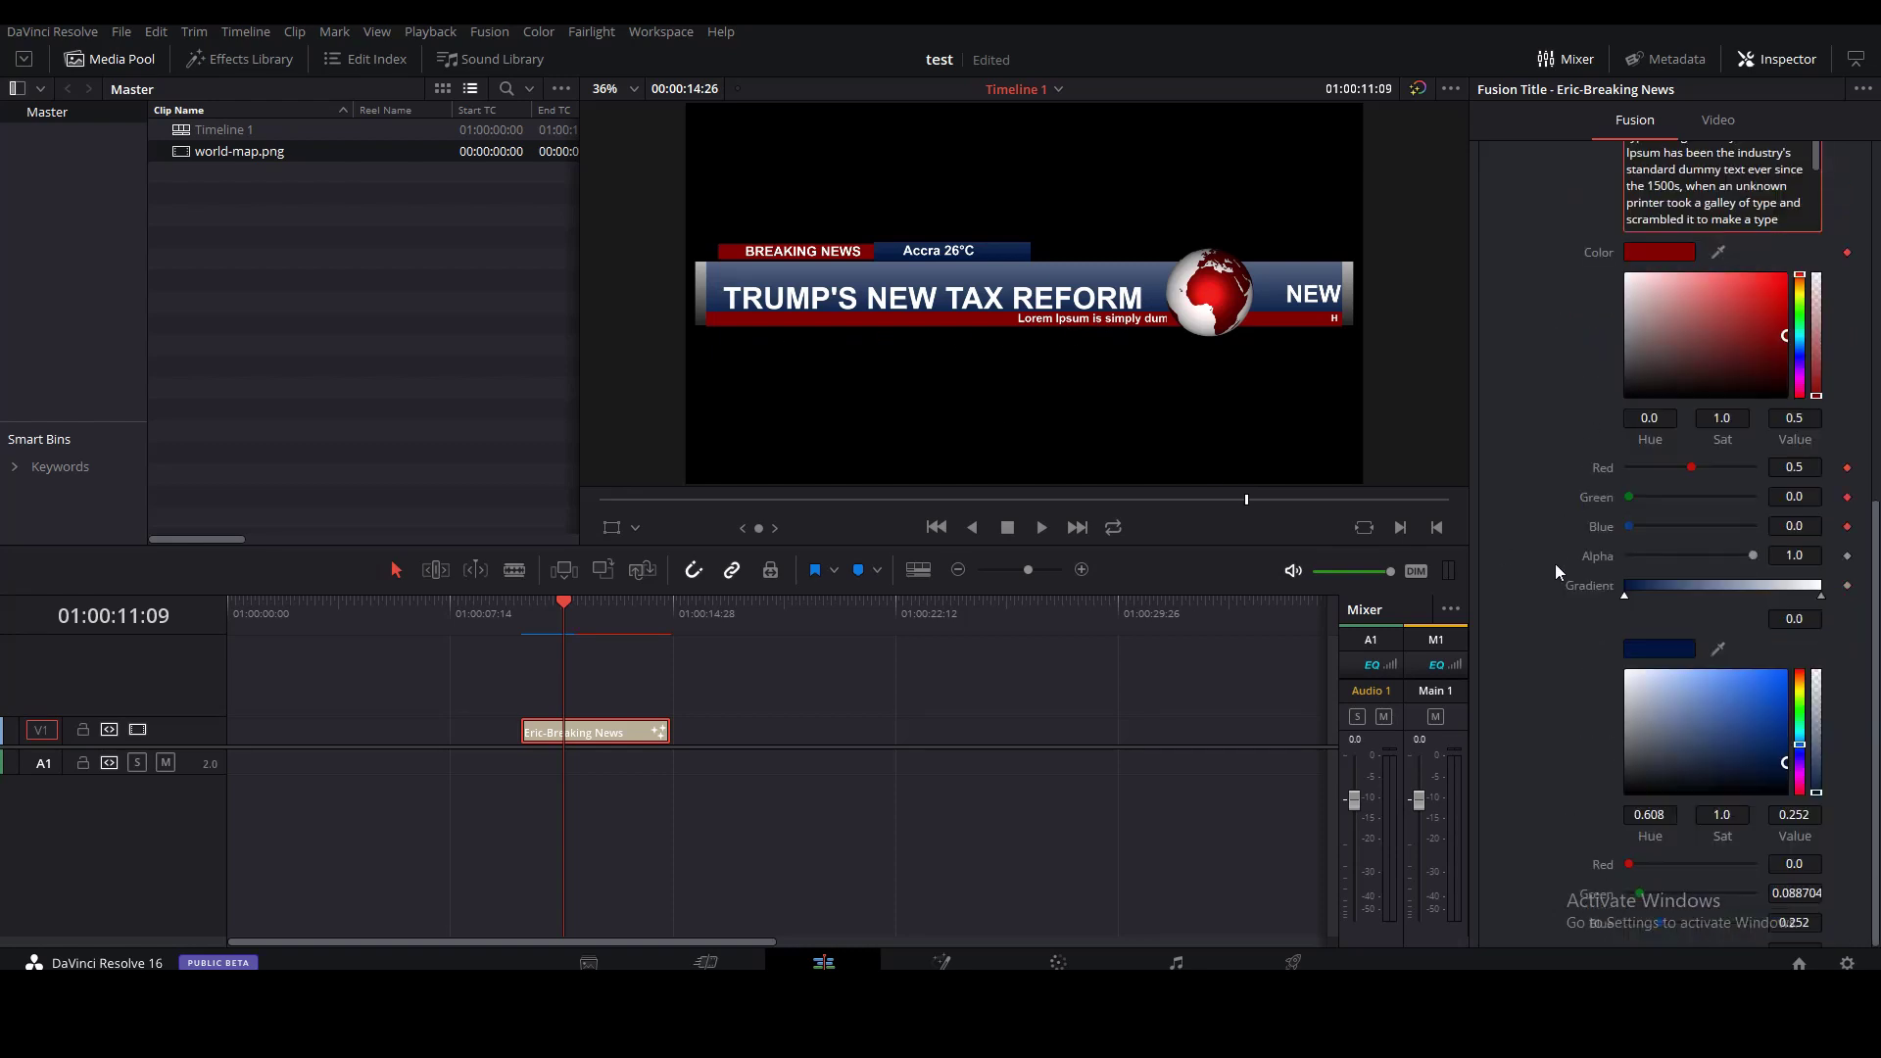
scroll(1520, 820, up, 6)
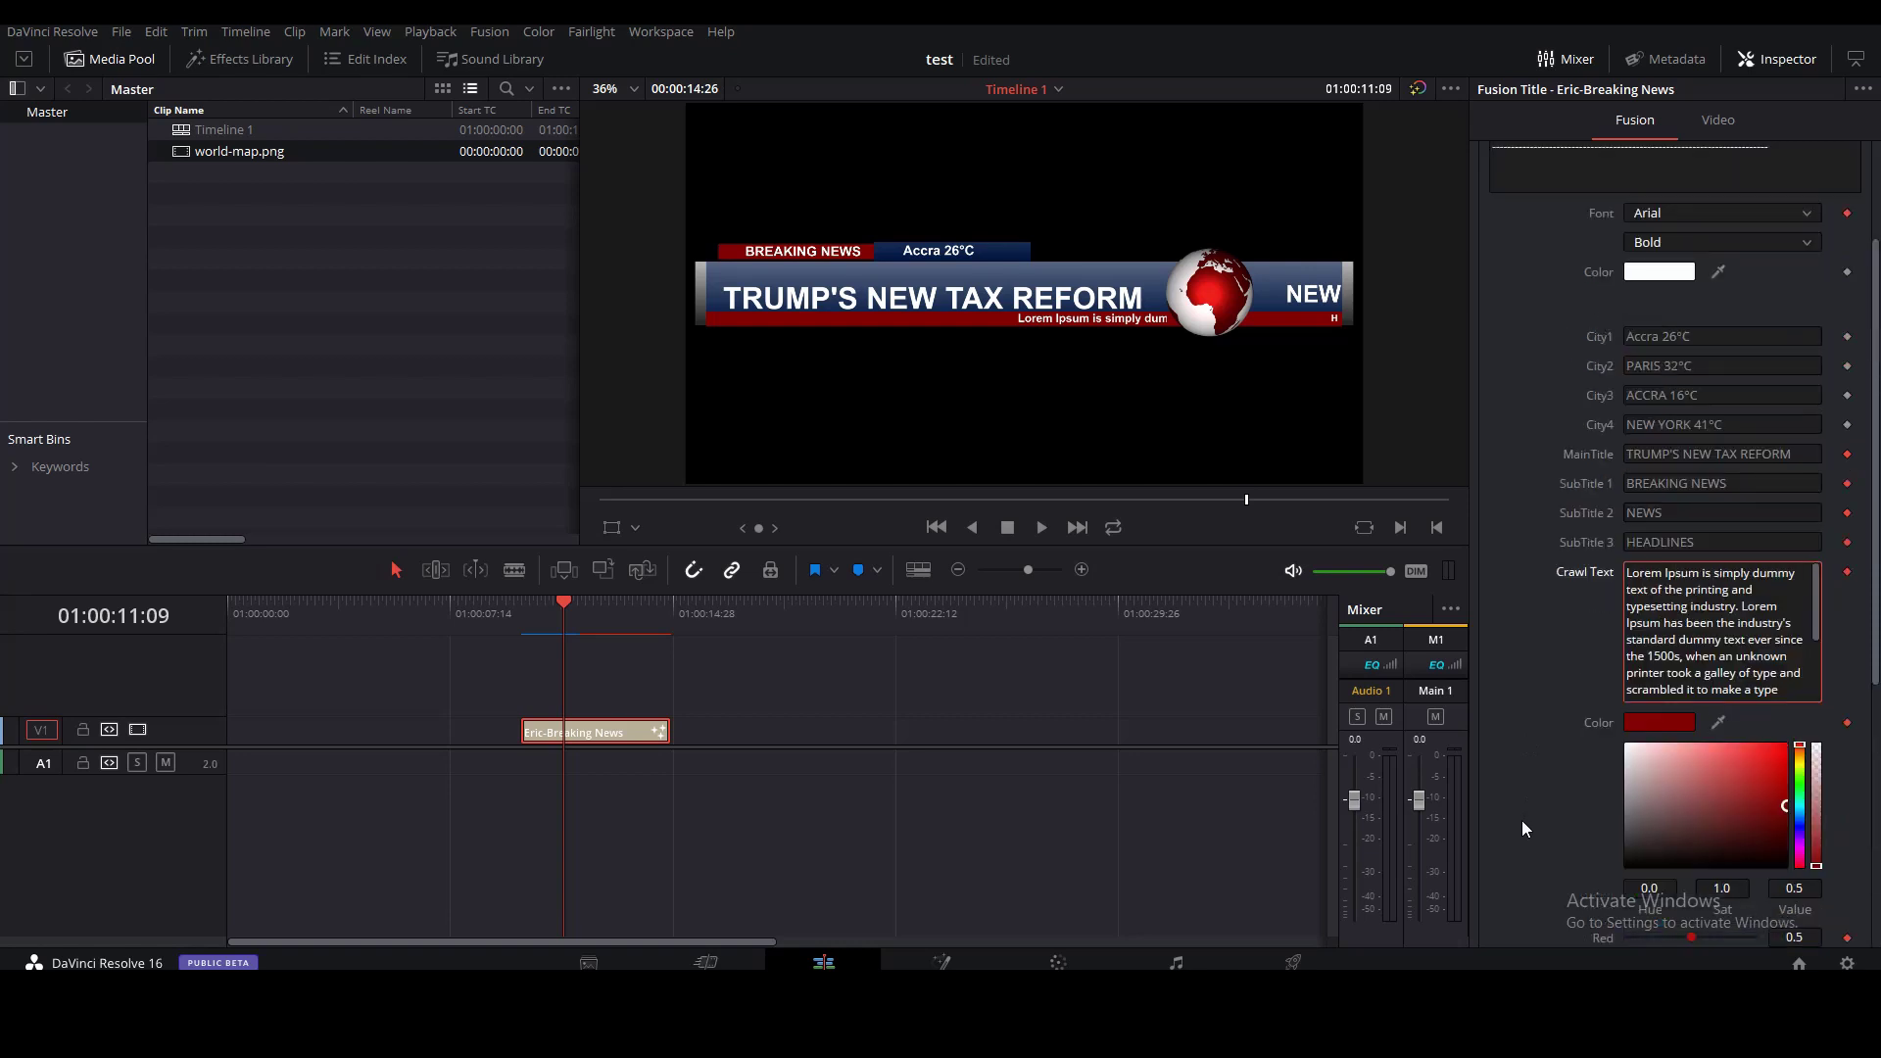
scroll(1521, 820, down, 4)
scroll(1523, 819, down, 2)
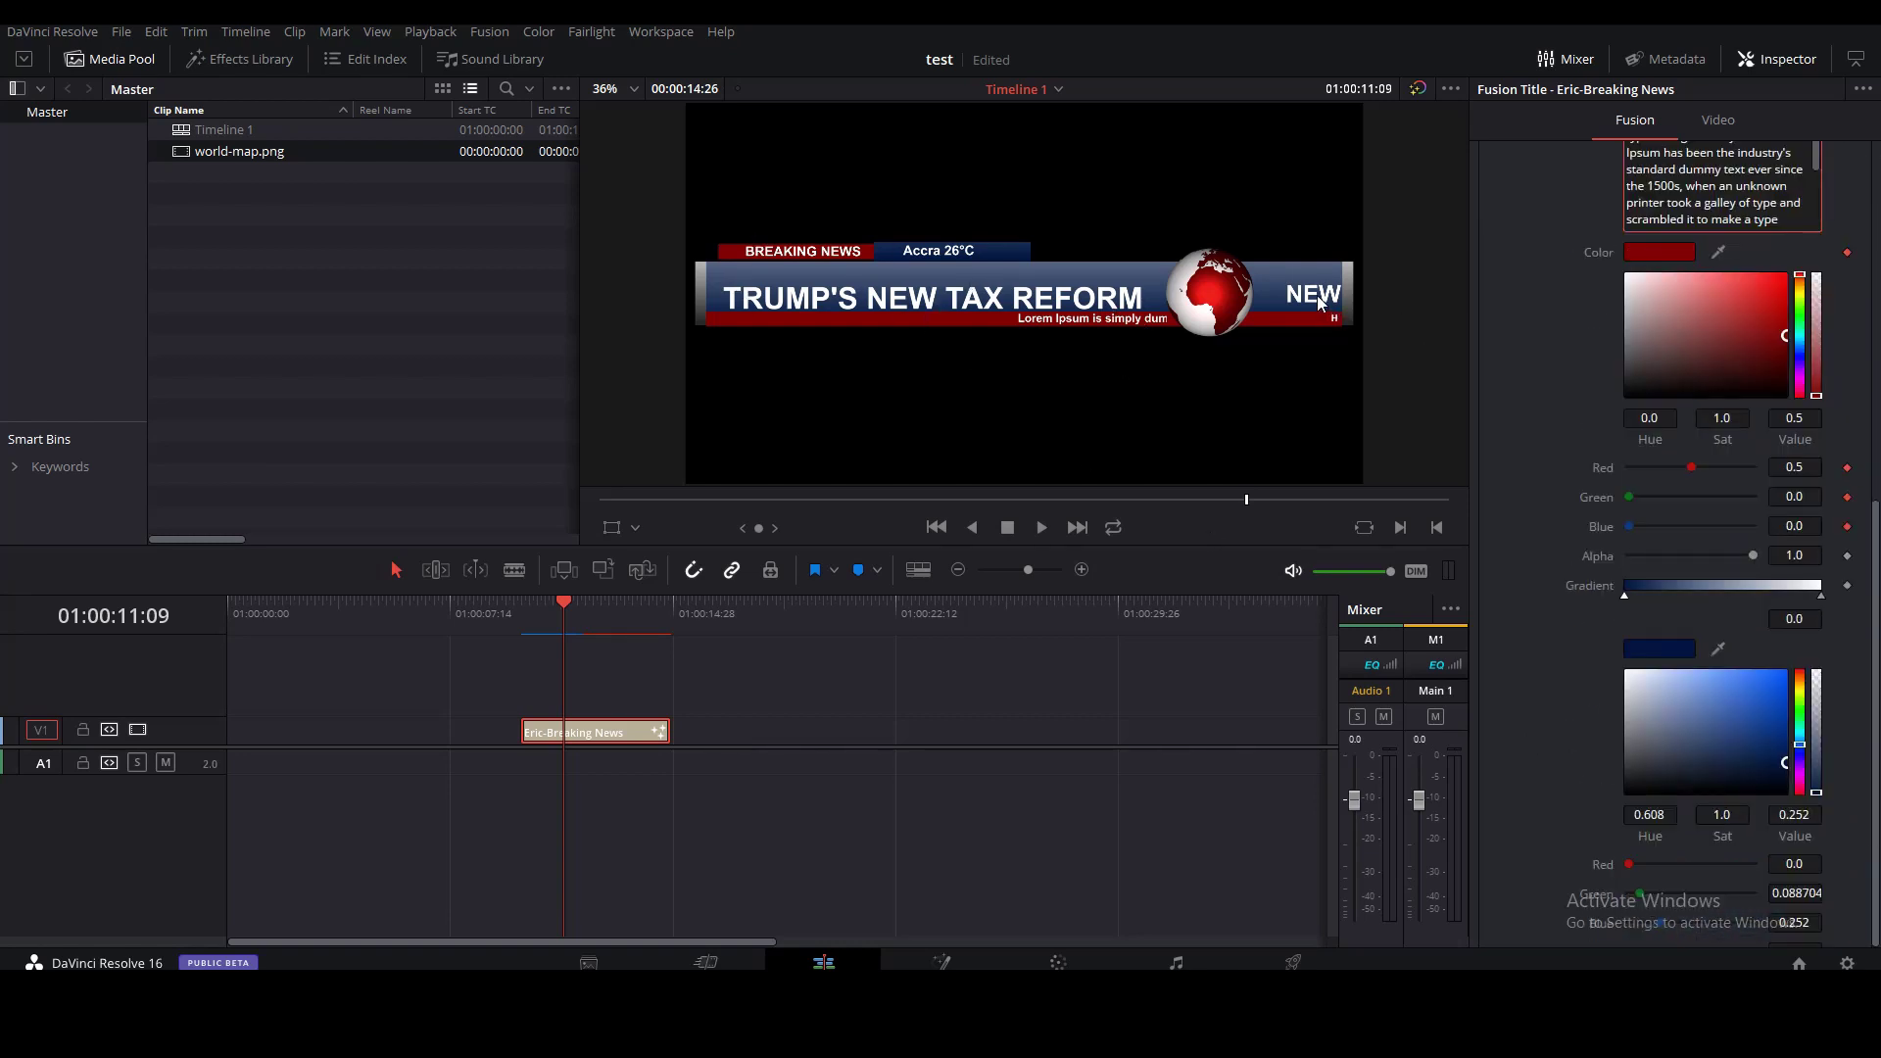
Set the left gradient stop to dark blue #001640, saving it as a custom colour
click(609, 627)
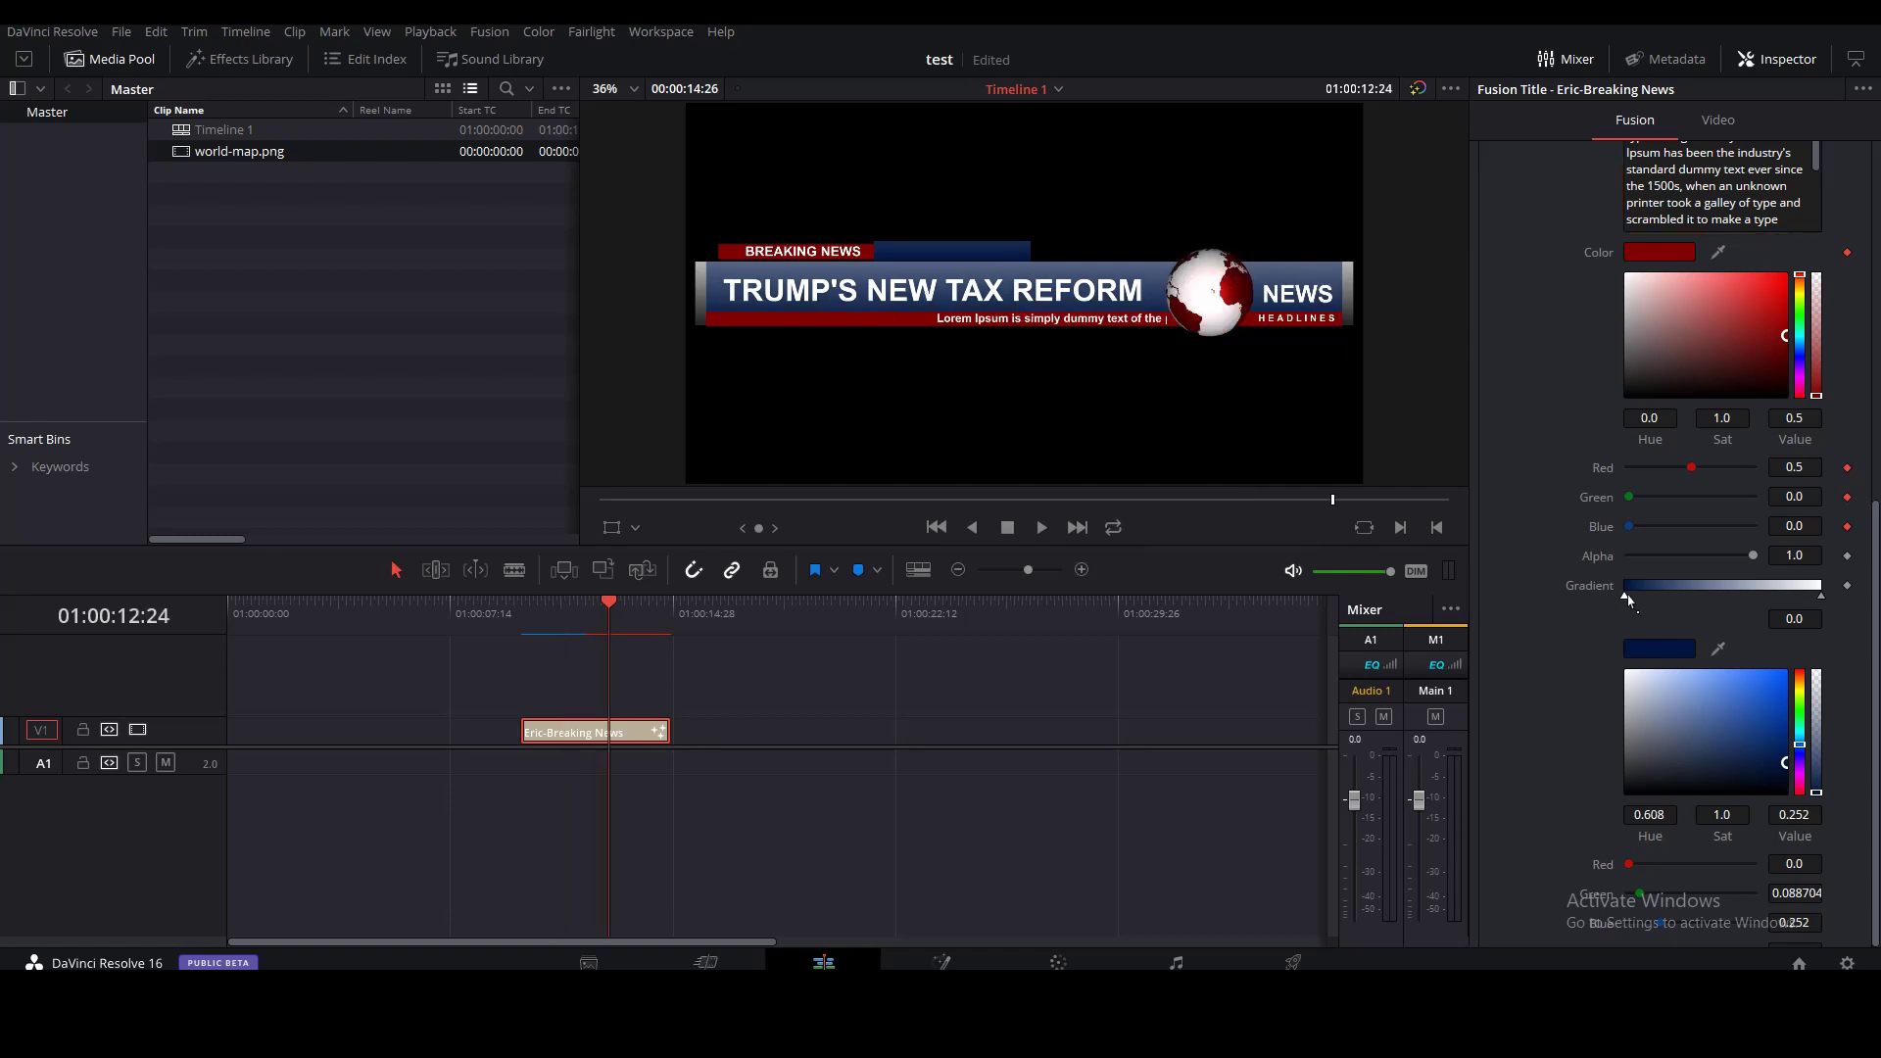
click(1821, 597)
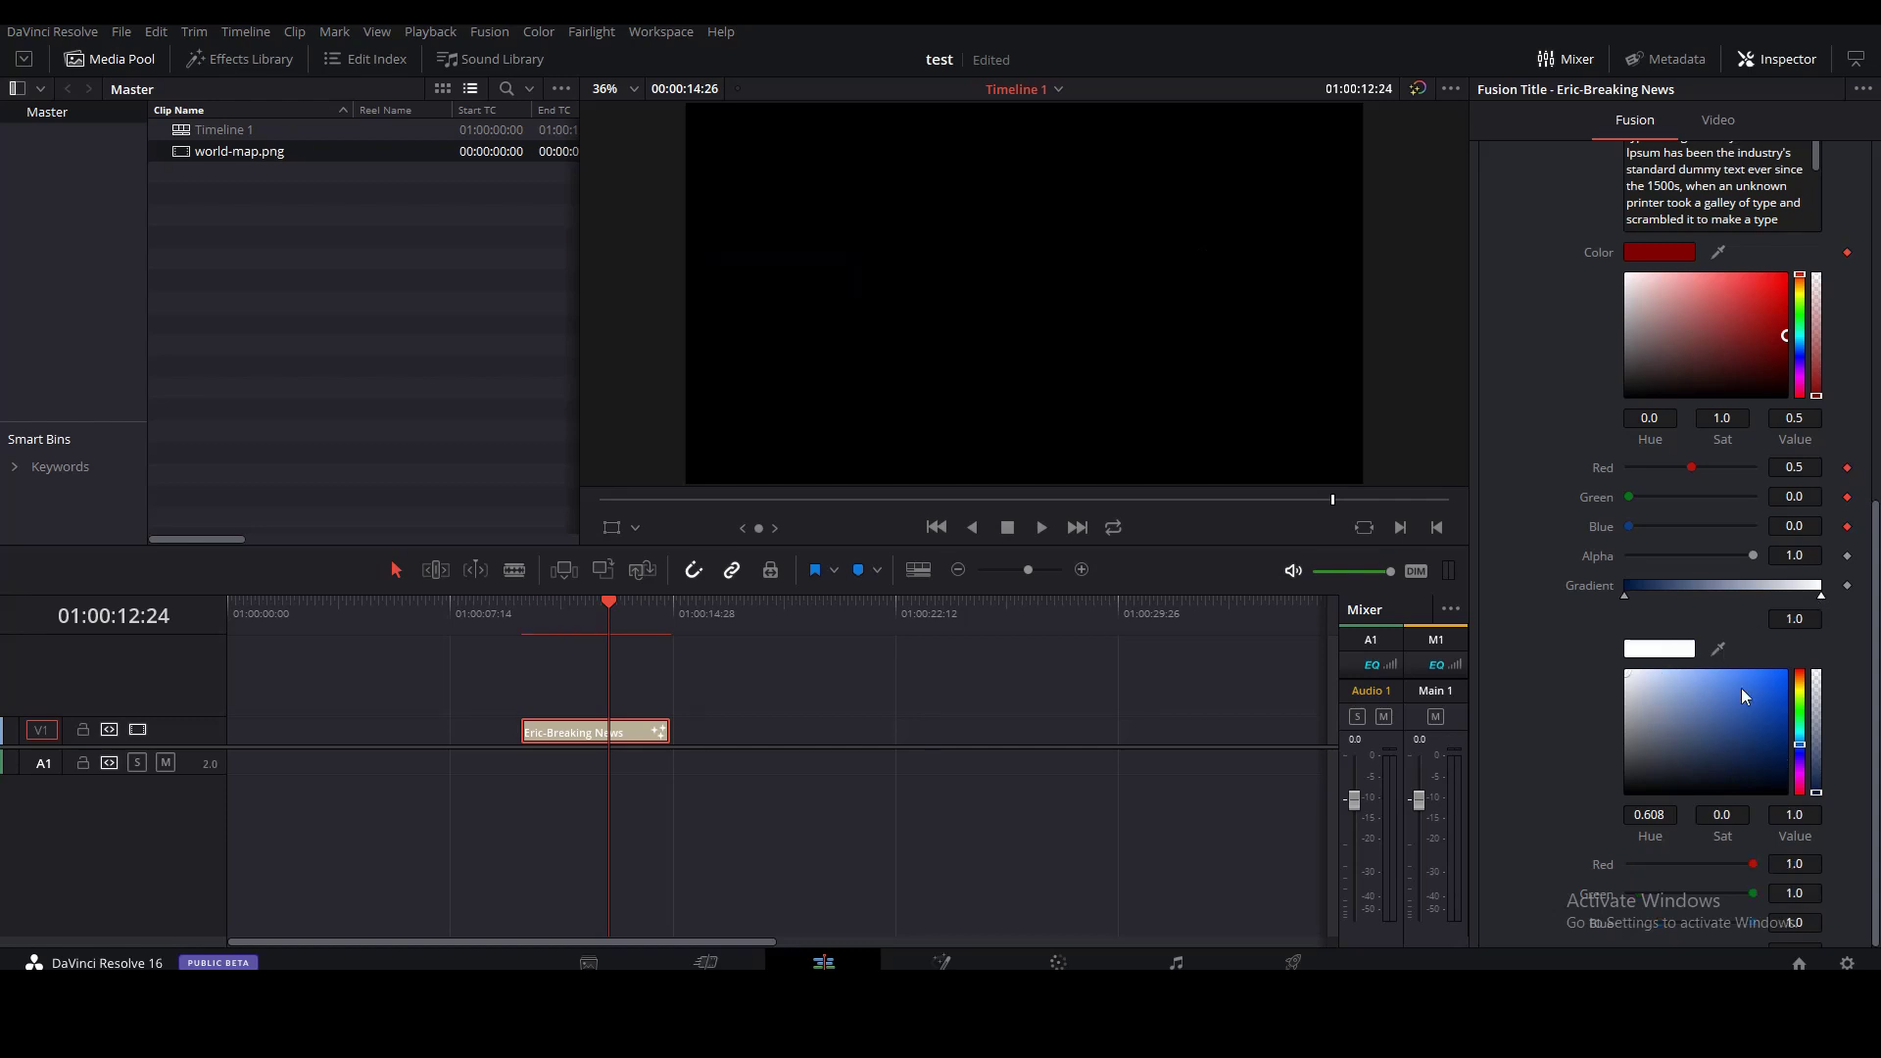
drag(1743, 695, 1785, 673)
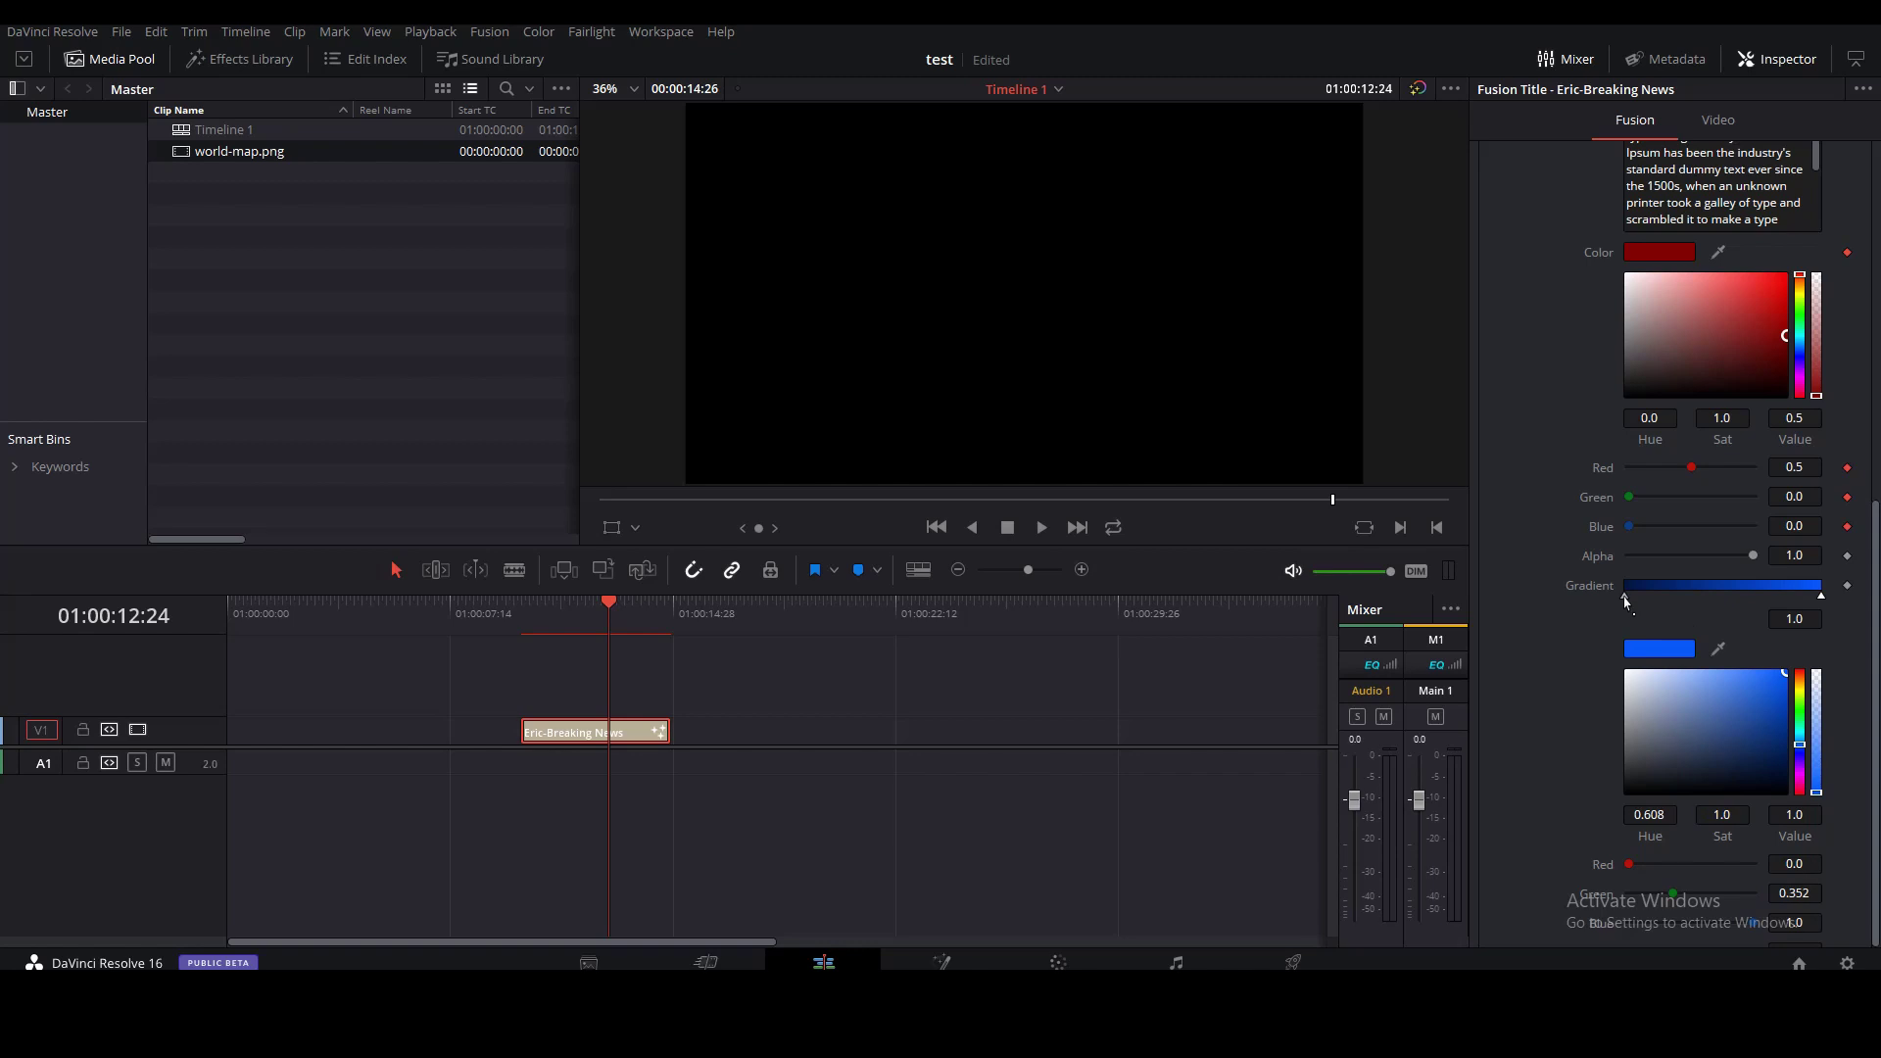
click(1626, 599)
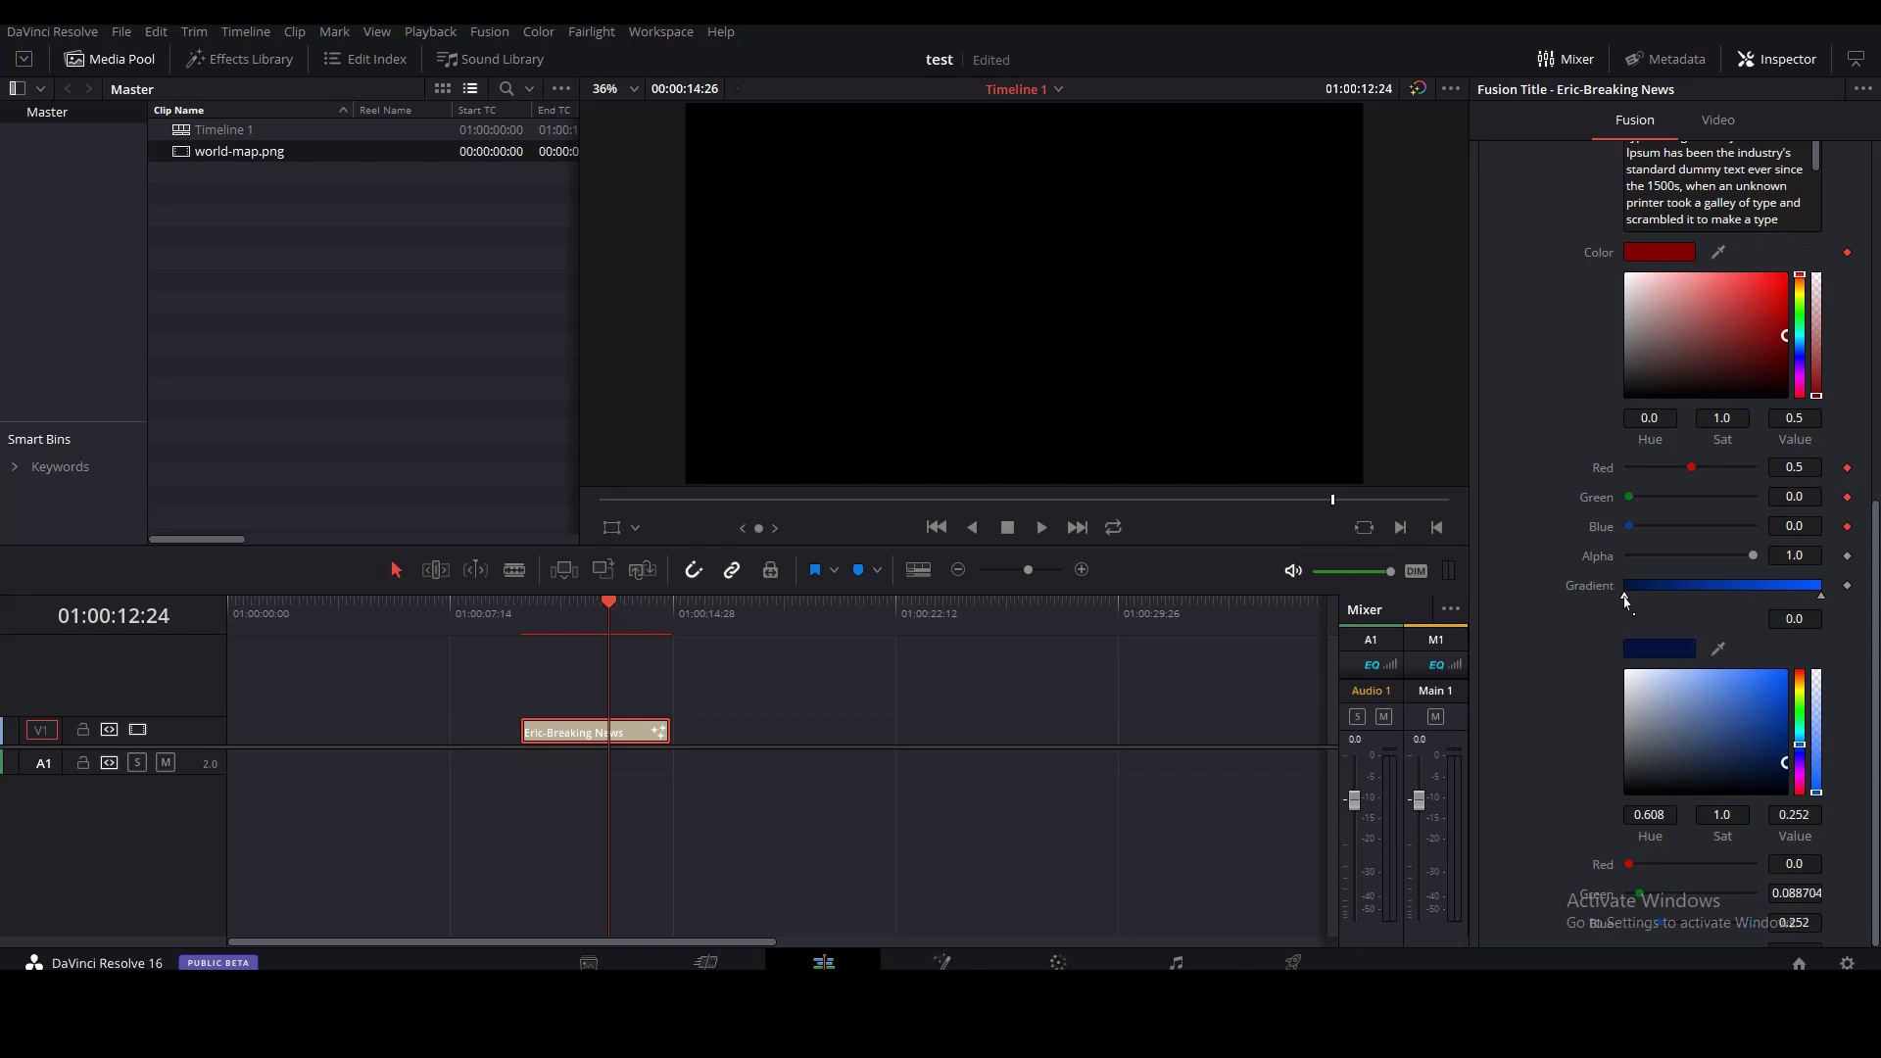
click(1681, 657)
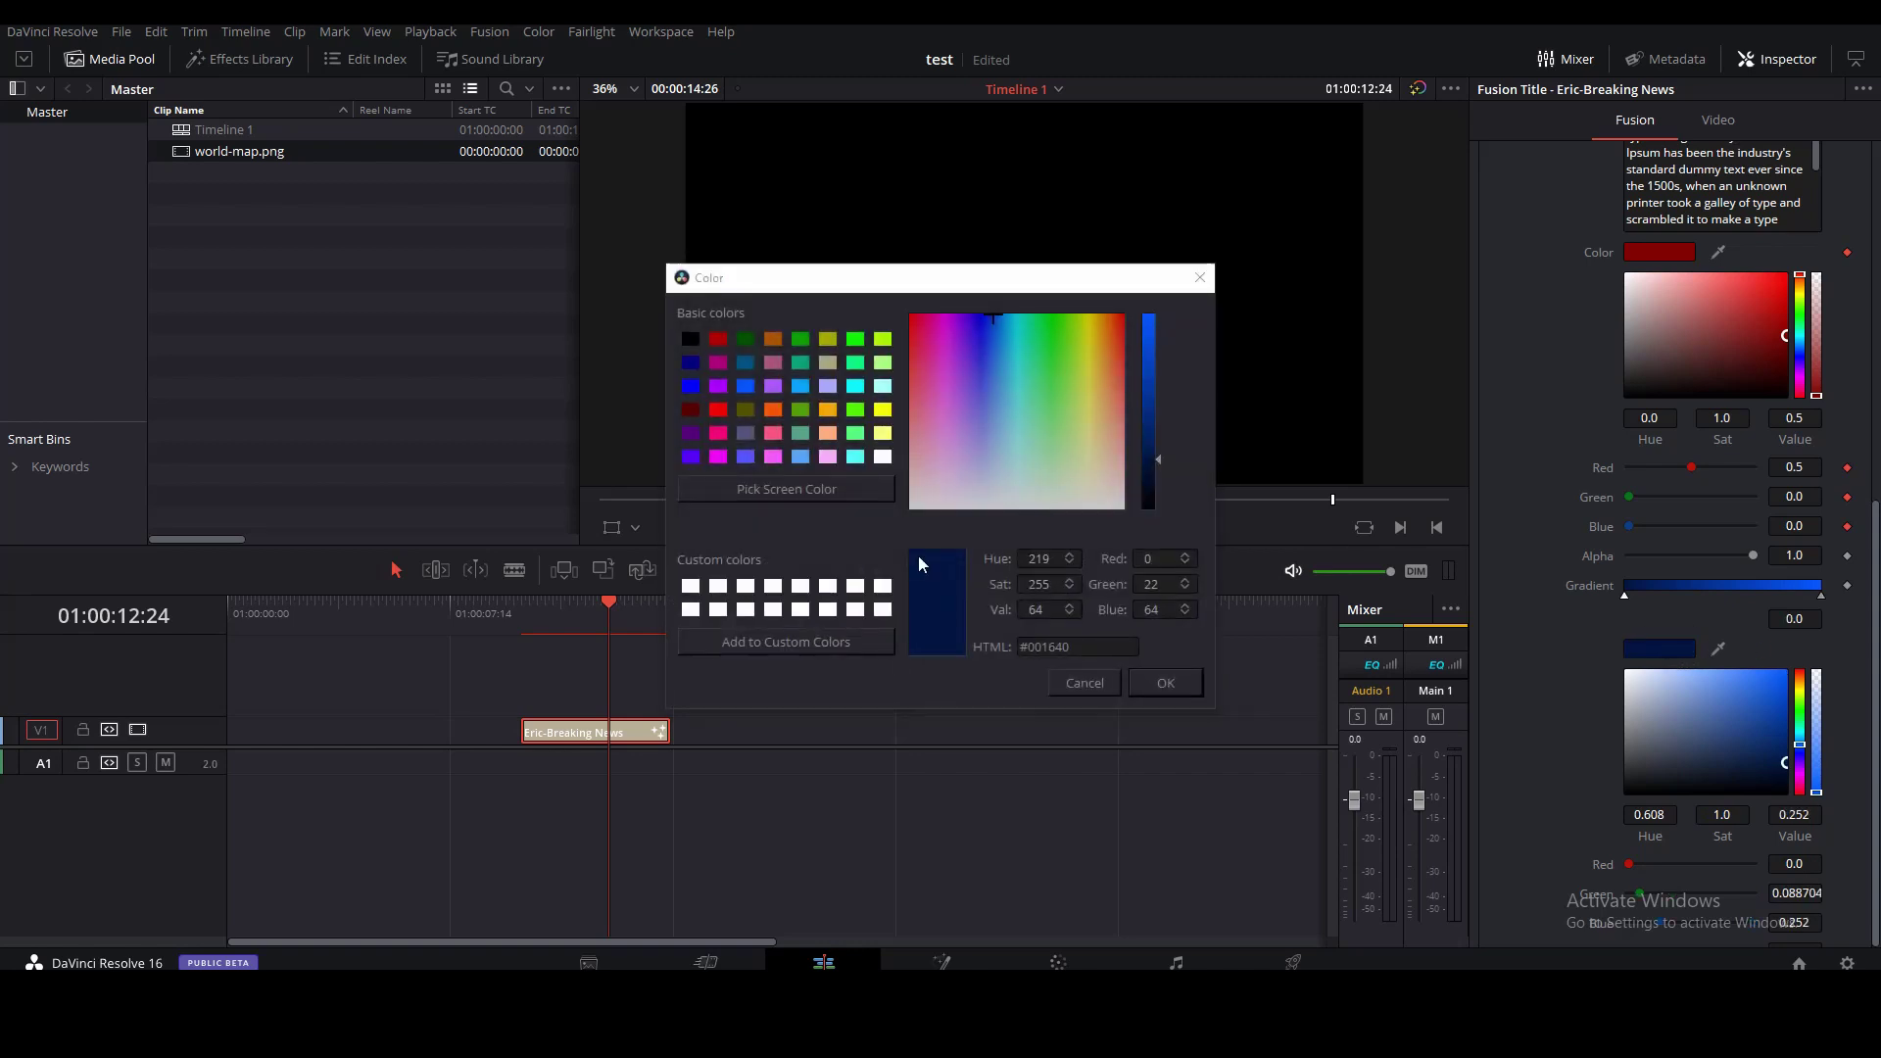
click(813, 650)
click(1161, 684)
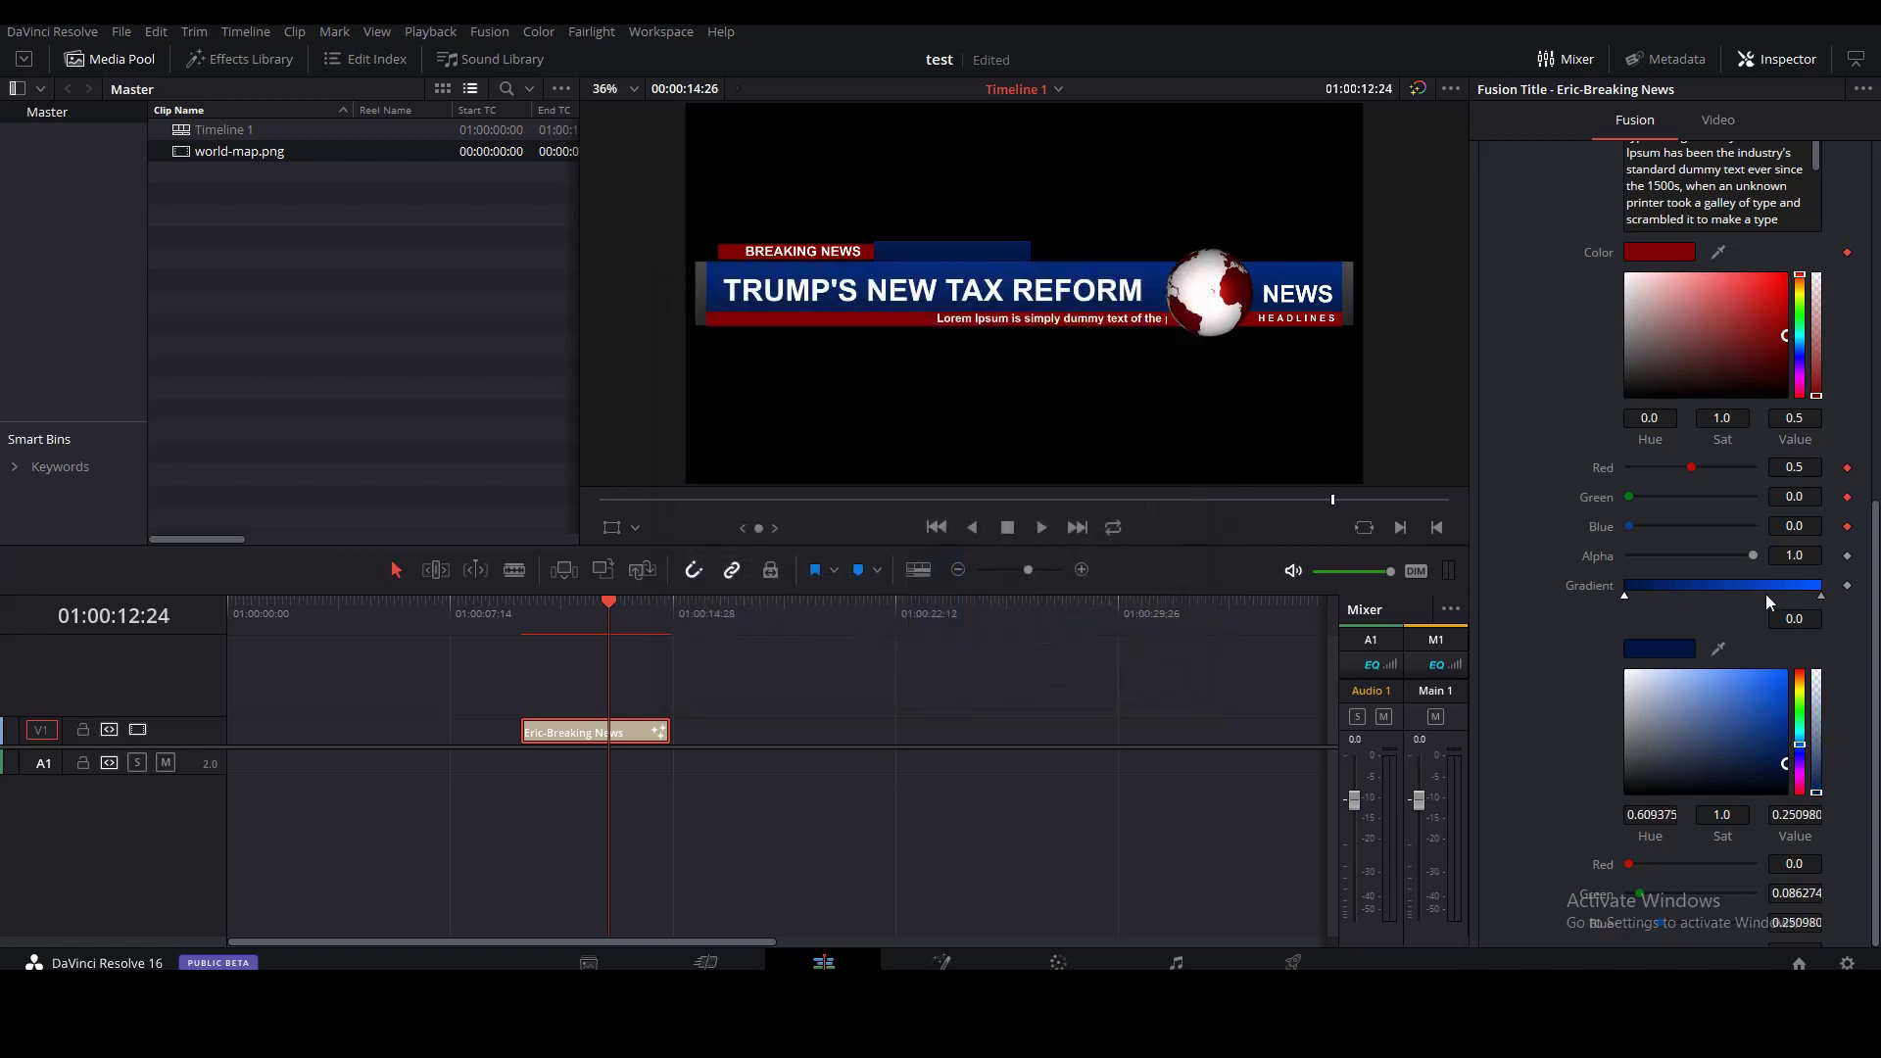
Apply the saved #001640 dark blue to the right gradient stop and preview the banner
click(1822, 599)
click(1678, 648)
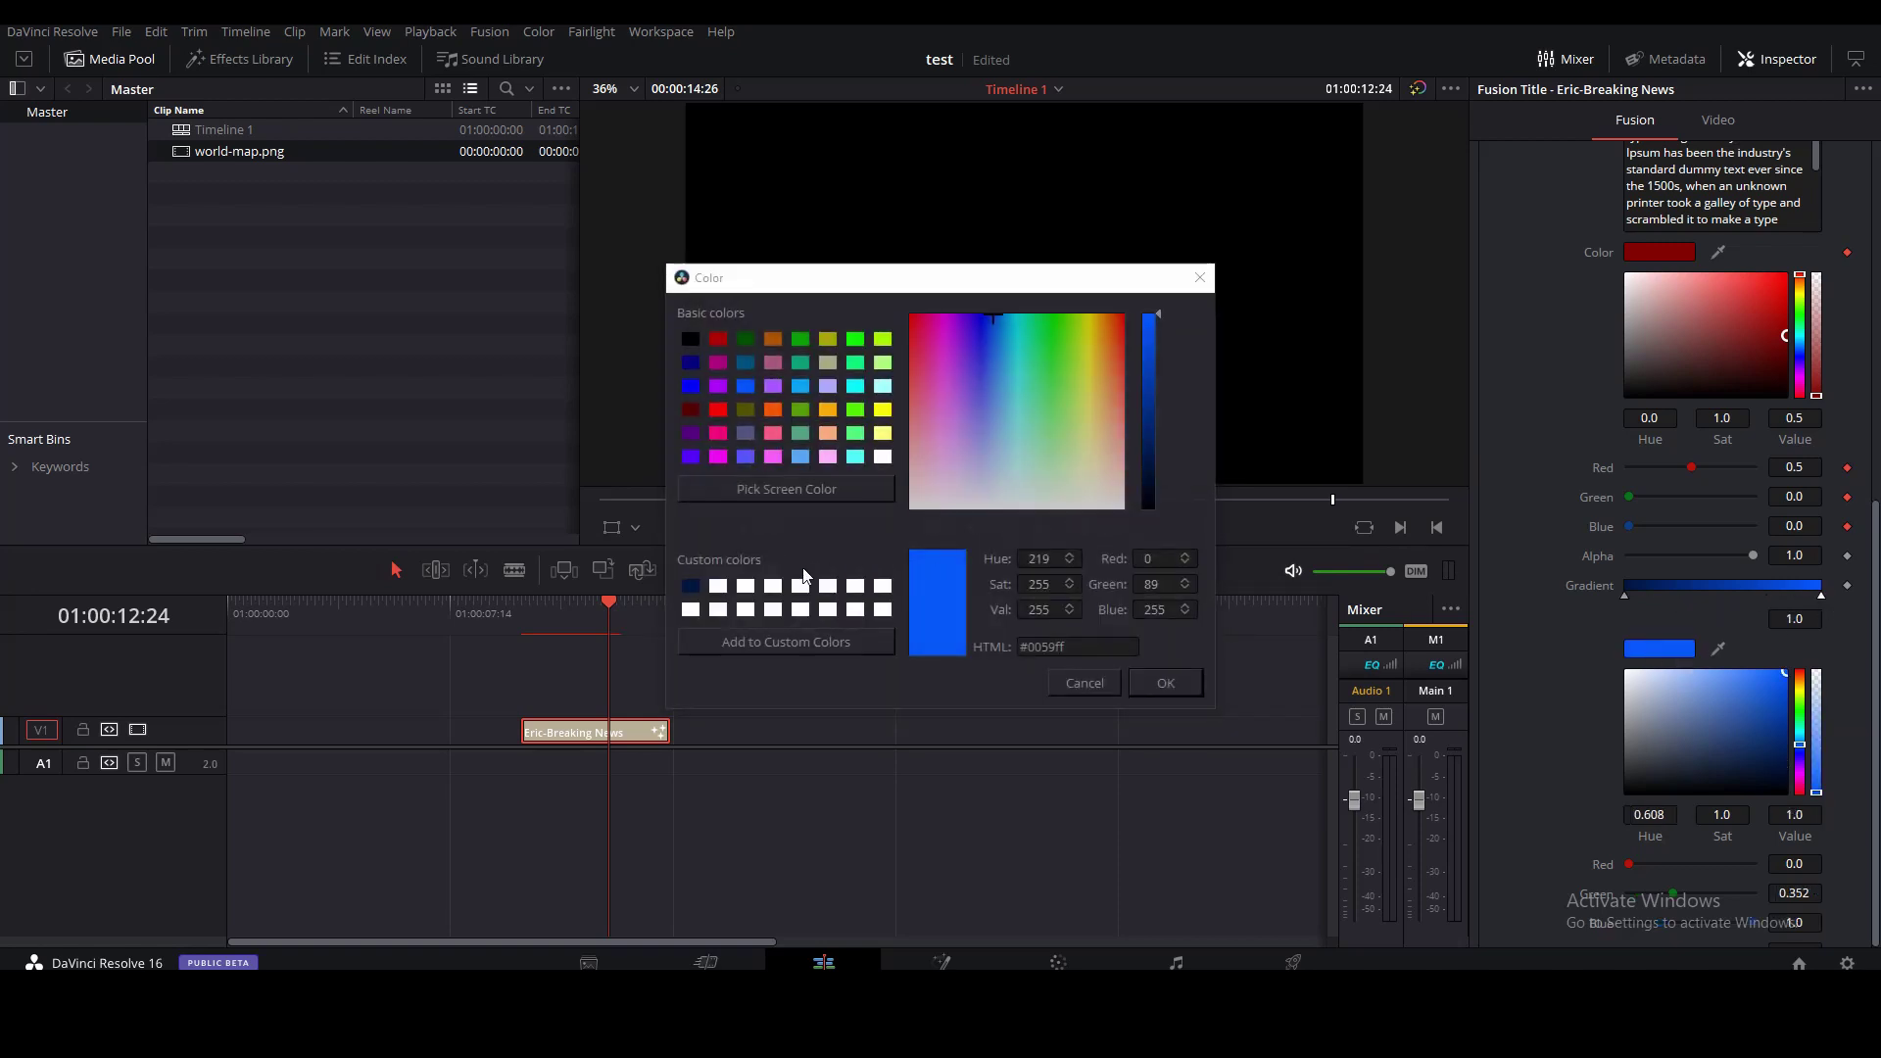
click(690, 587)
click(1156, 683)
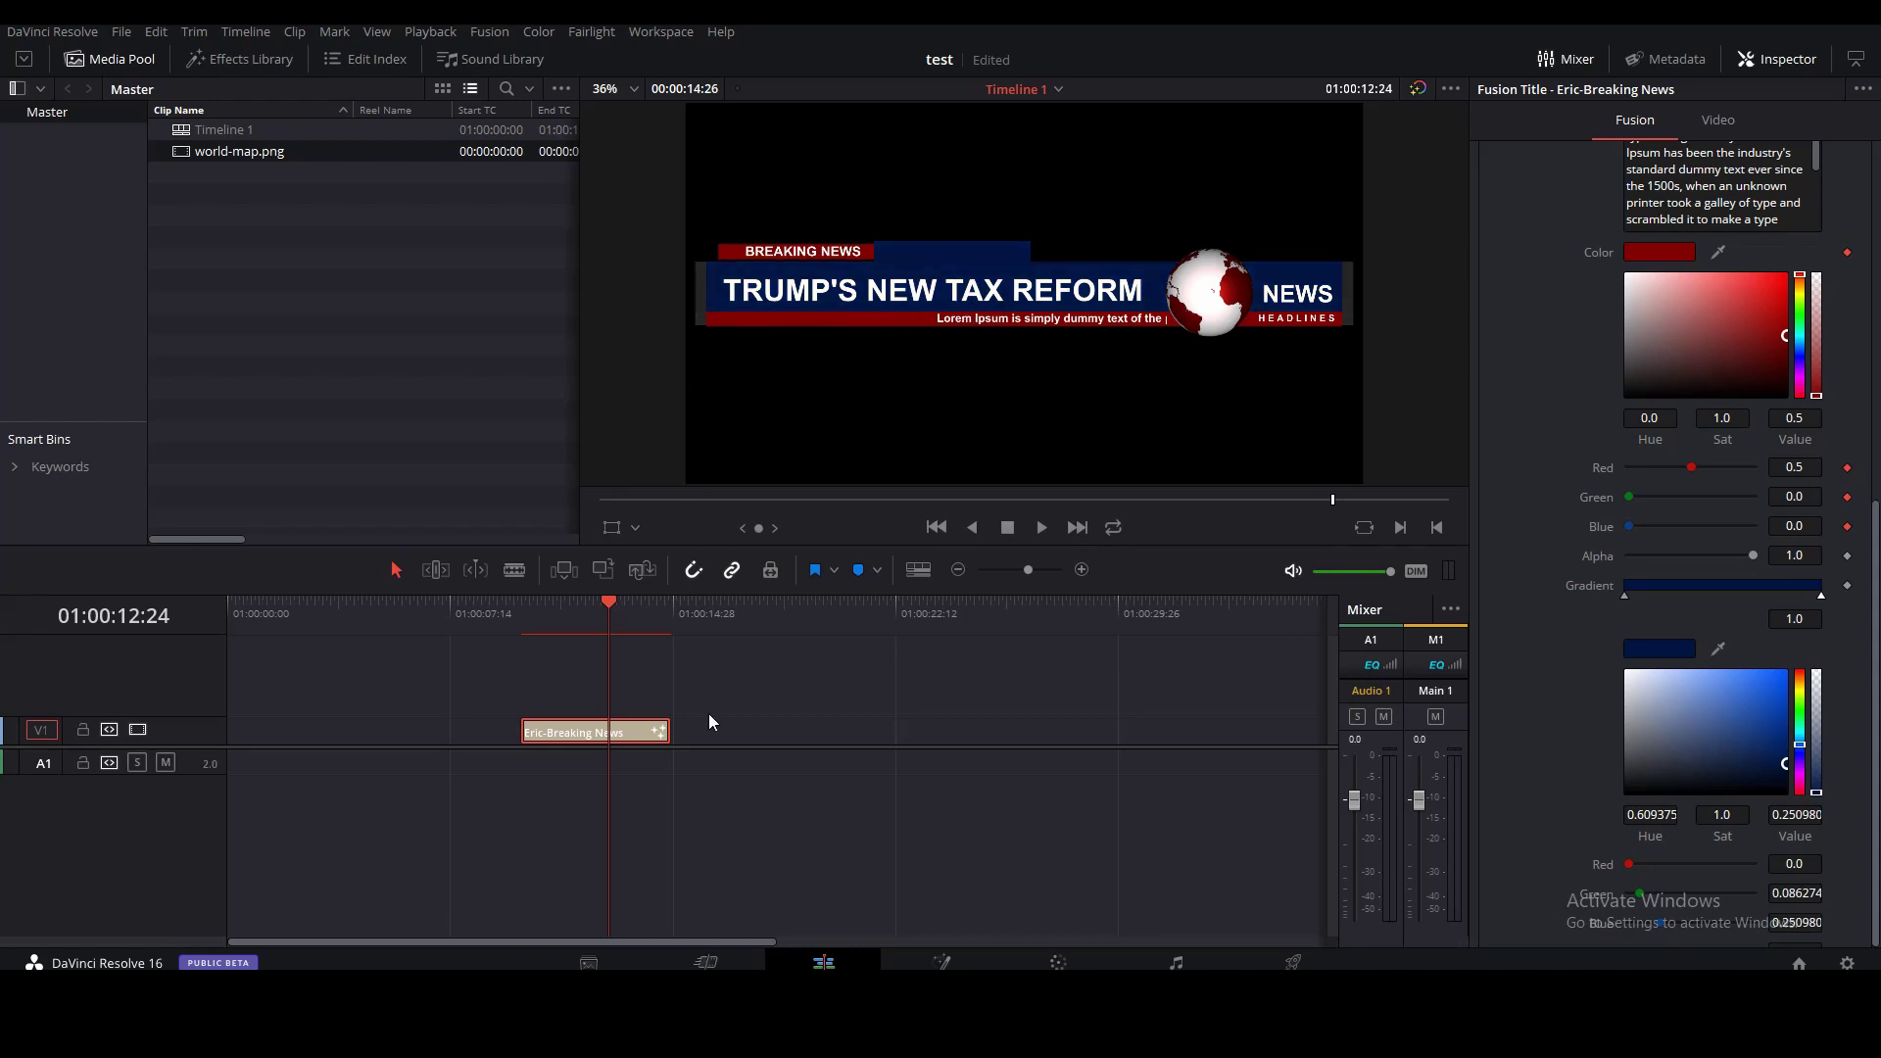
click(587, 617)
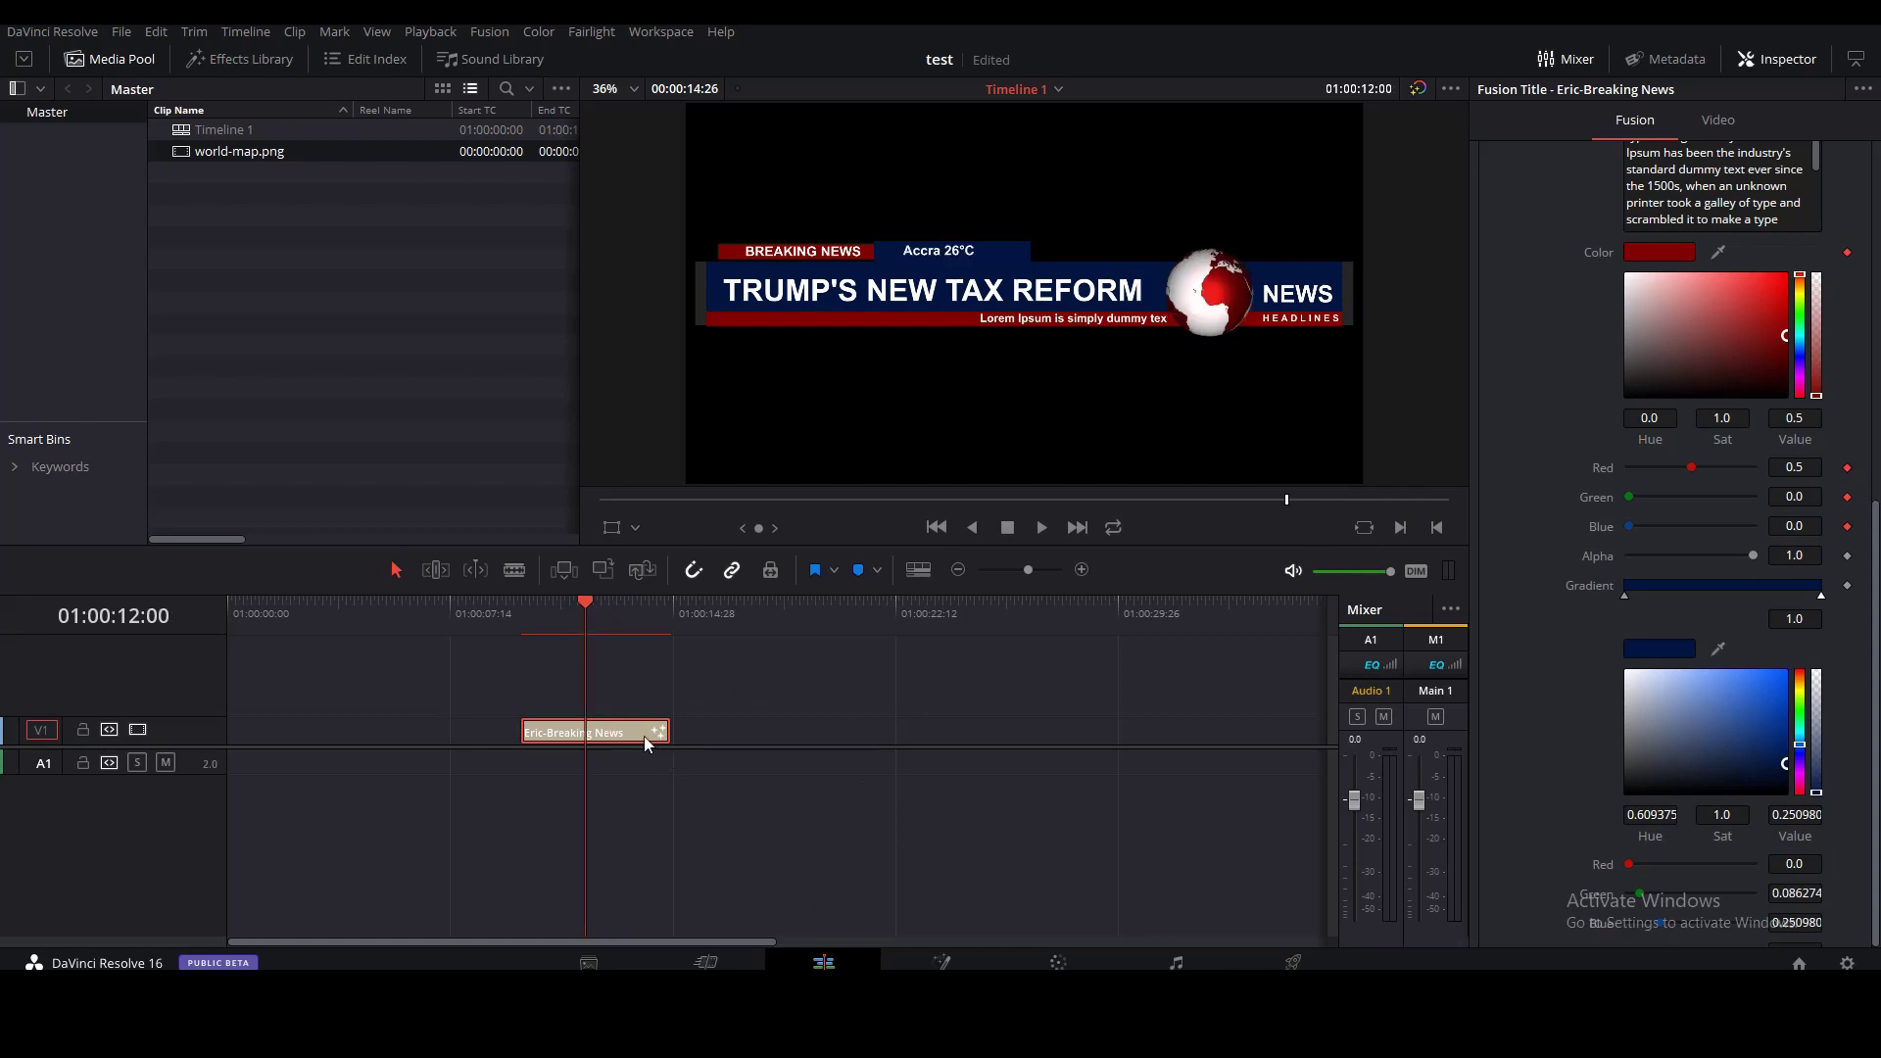
Delete the Breaking News clip and place Eric-Boxed-Title on track V1 with the playhead over it
key(Delete)
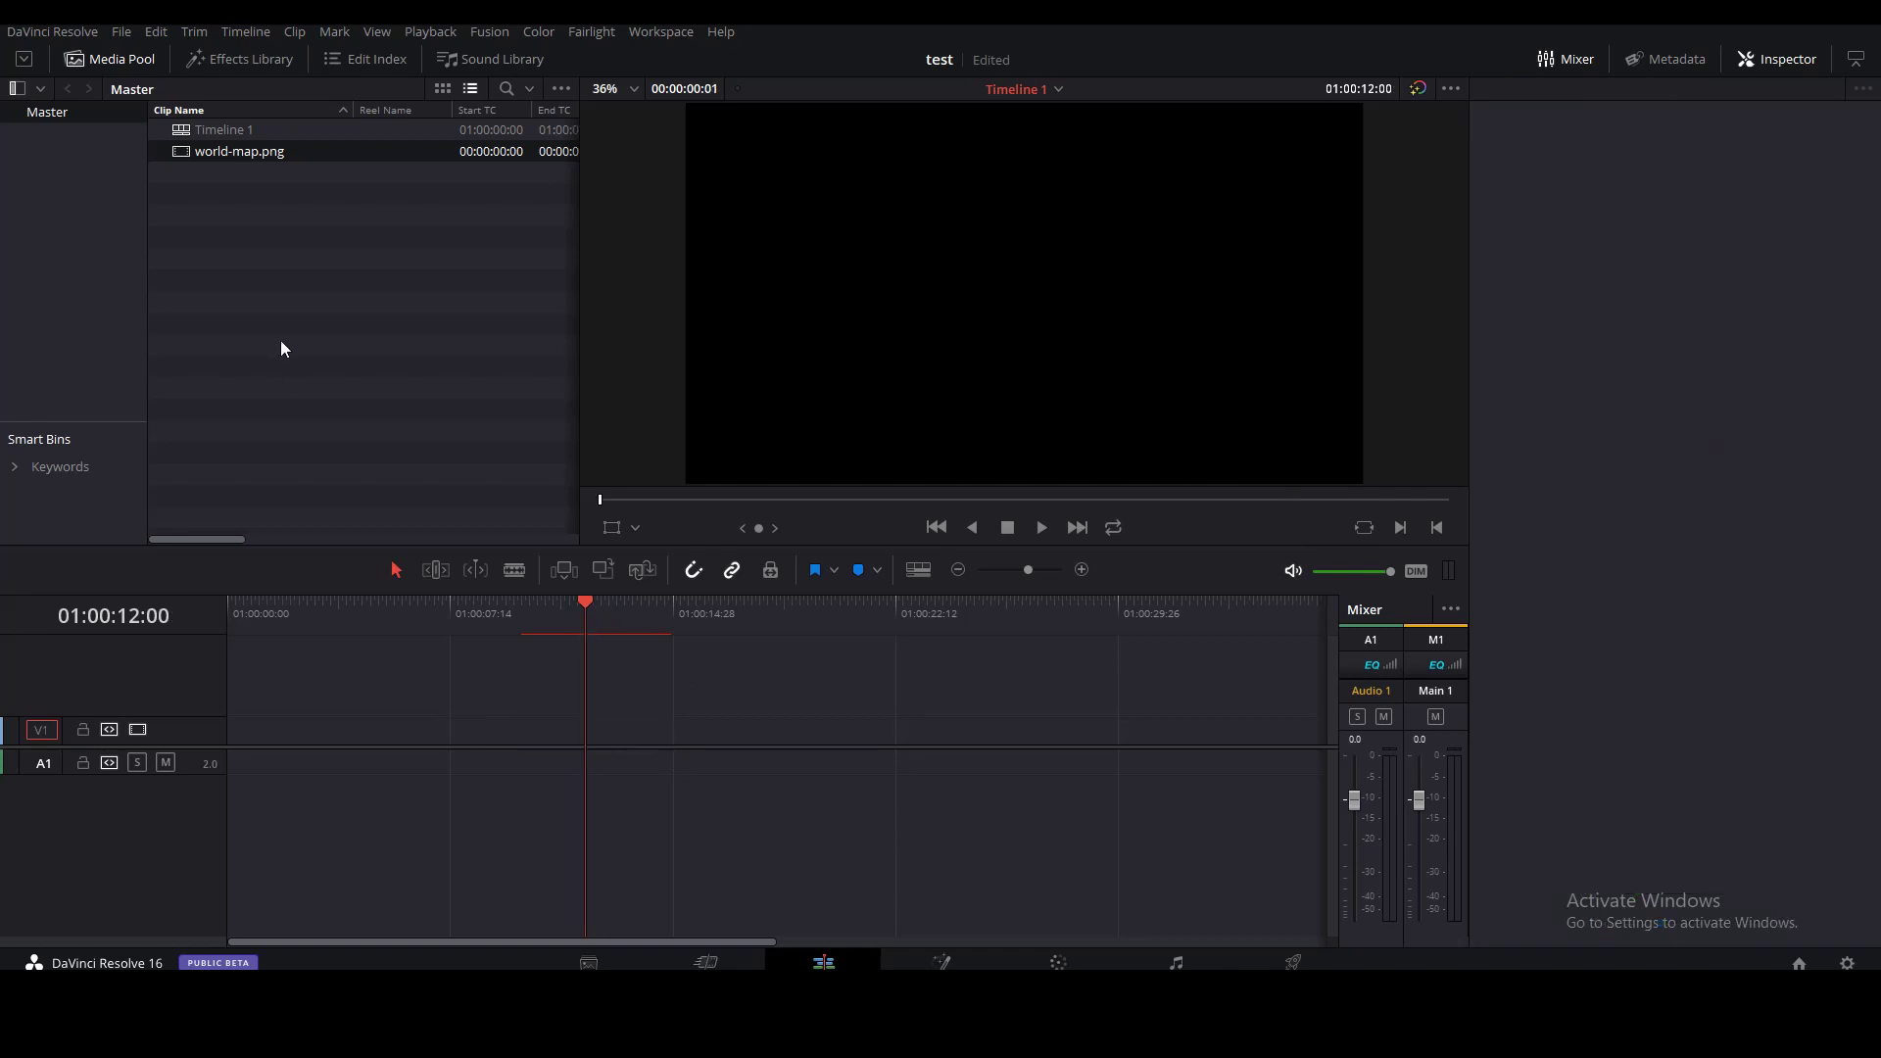
click(243, 61)
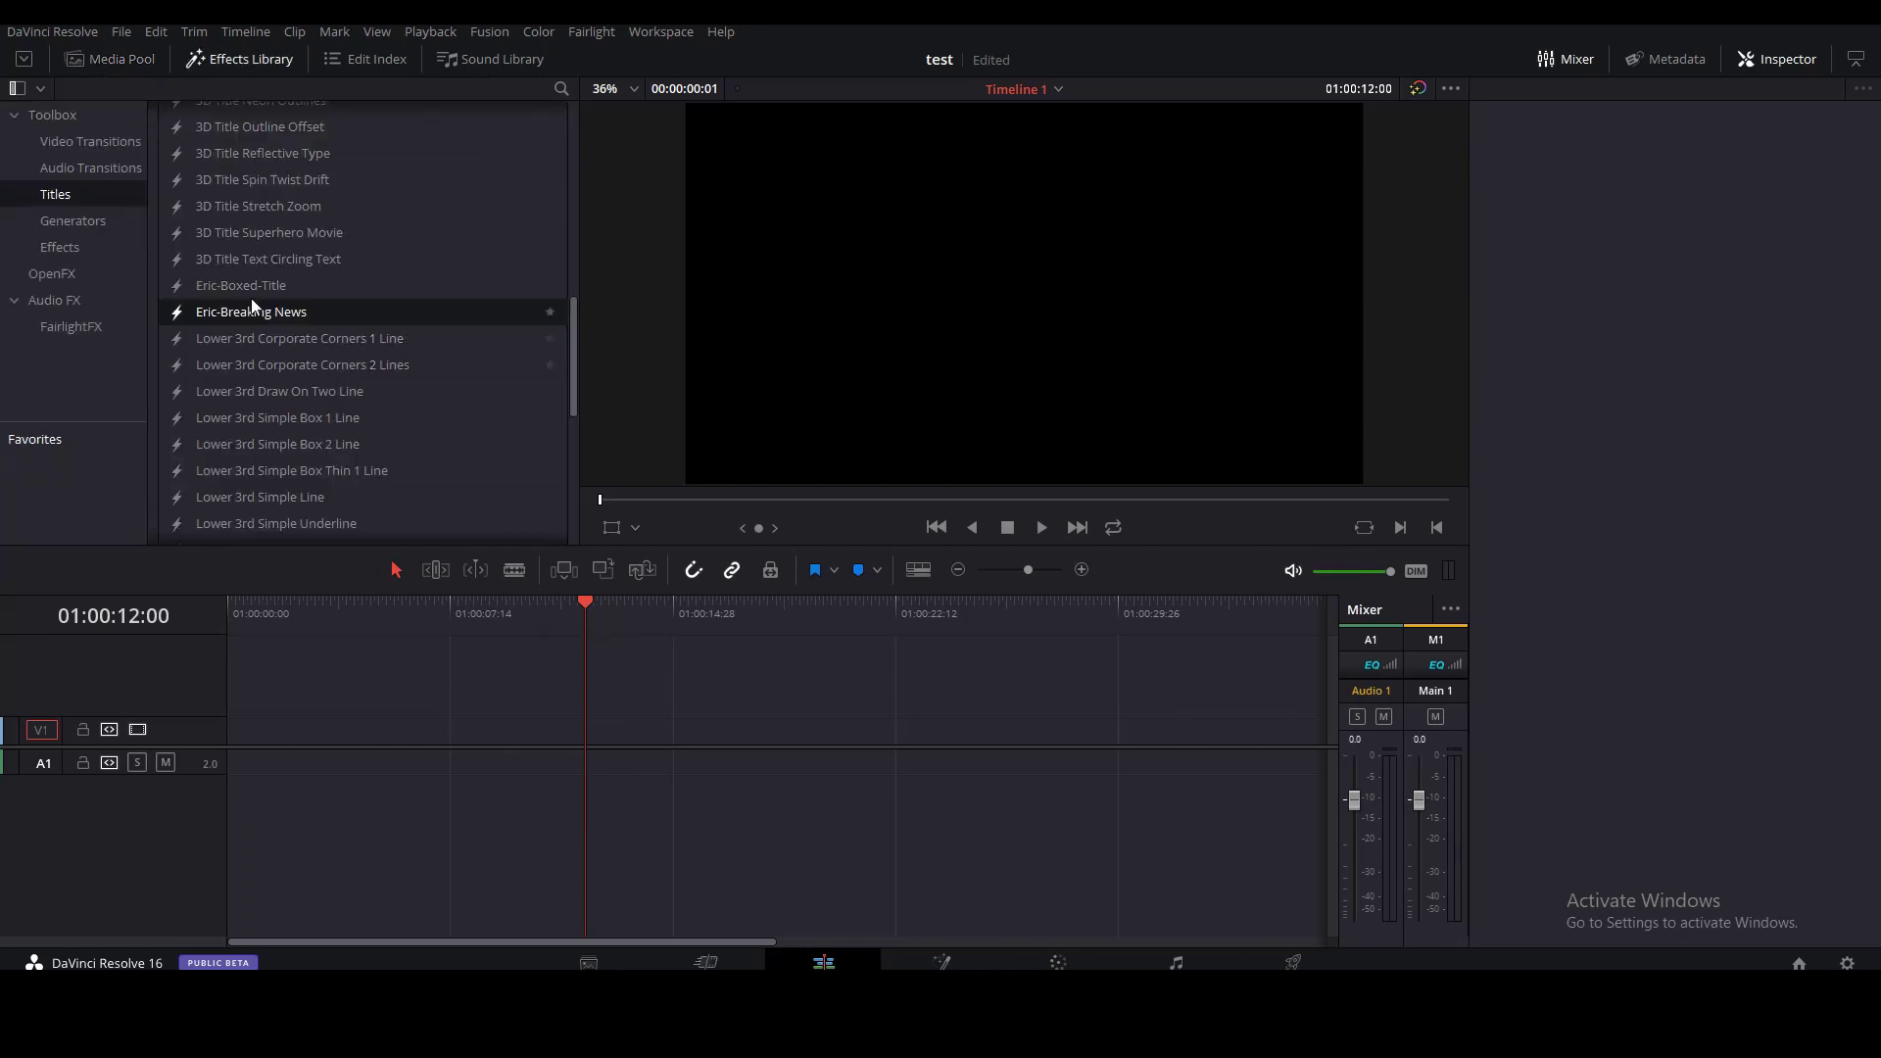
drag(204, 285, 582, 740)
click(649, 613)
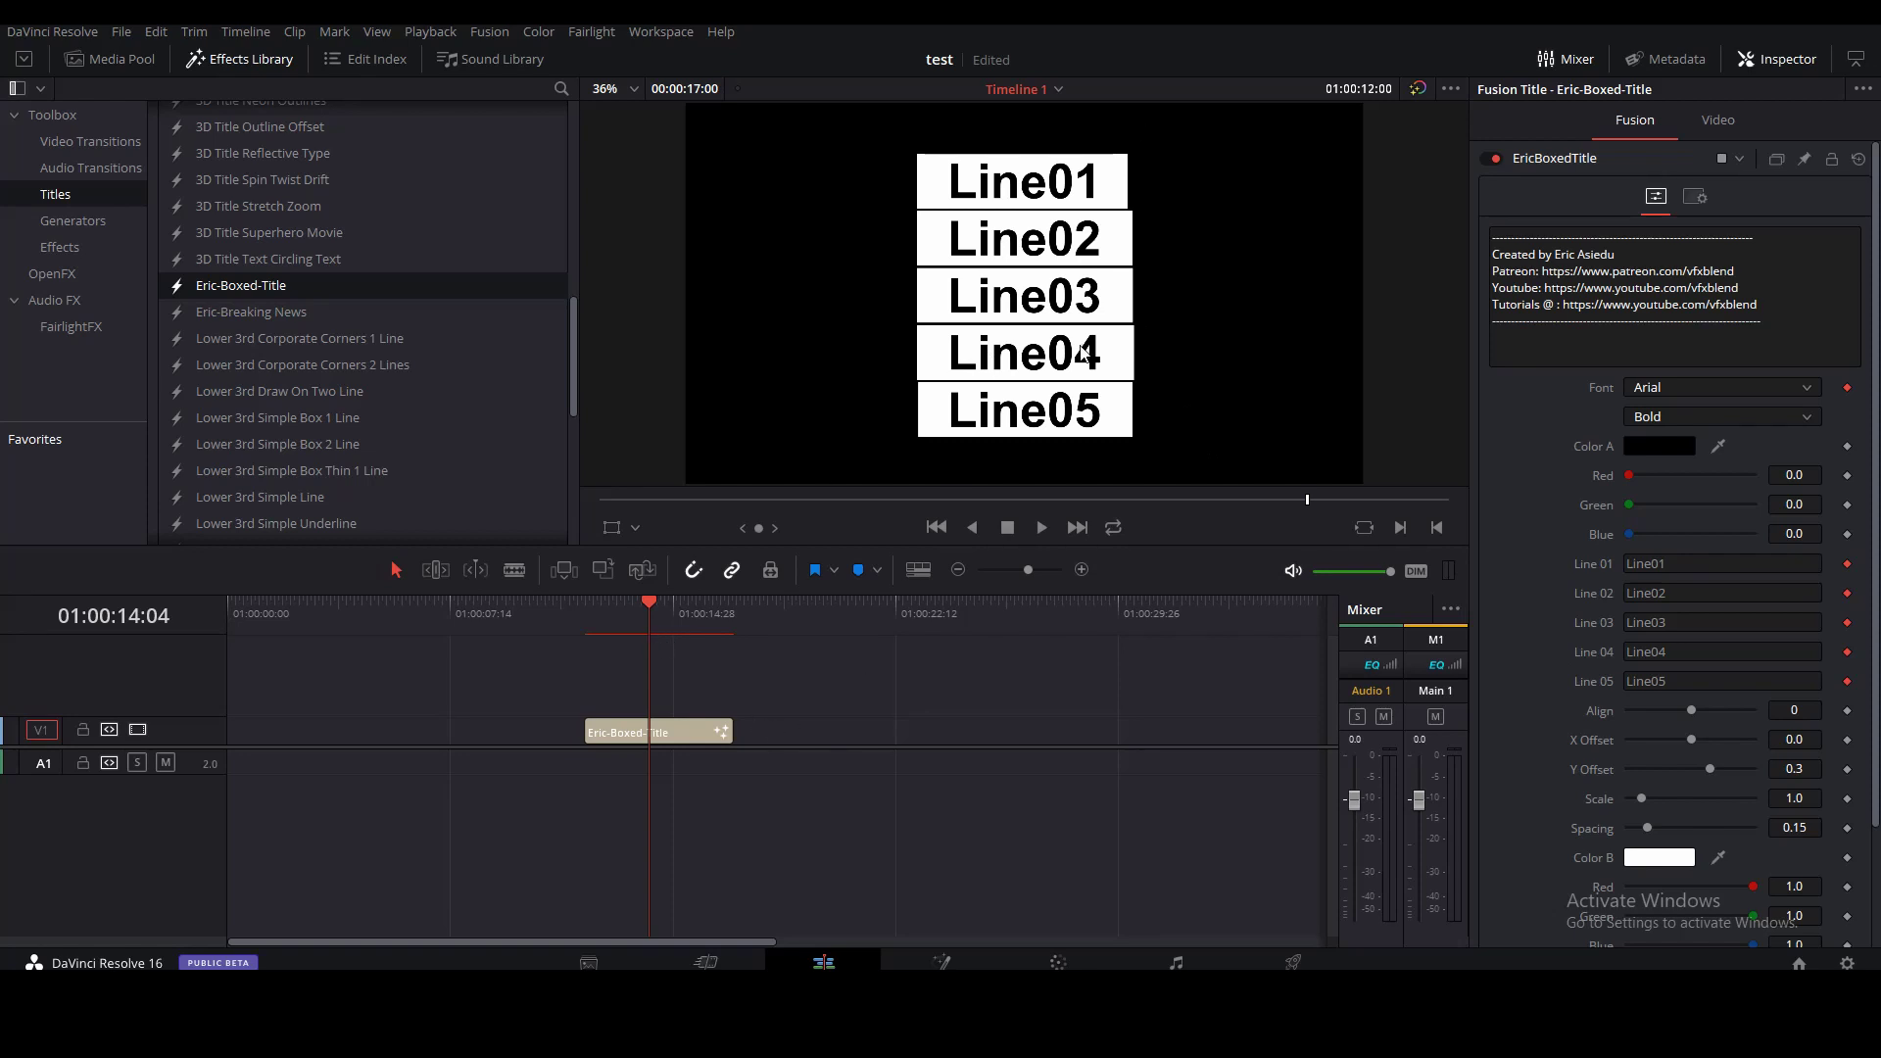
Clear the text of Line 03, Line 04 and Line 05
double_click(1628, 681)
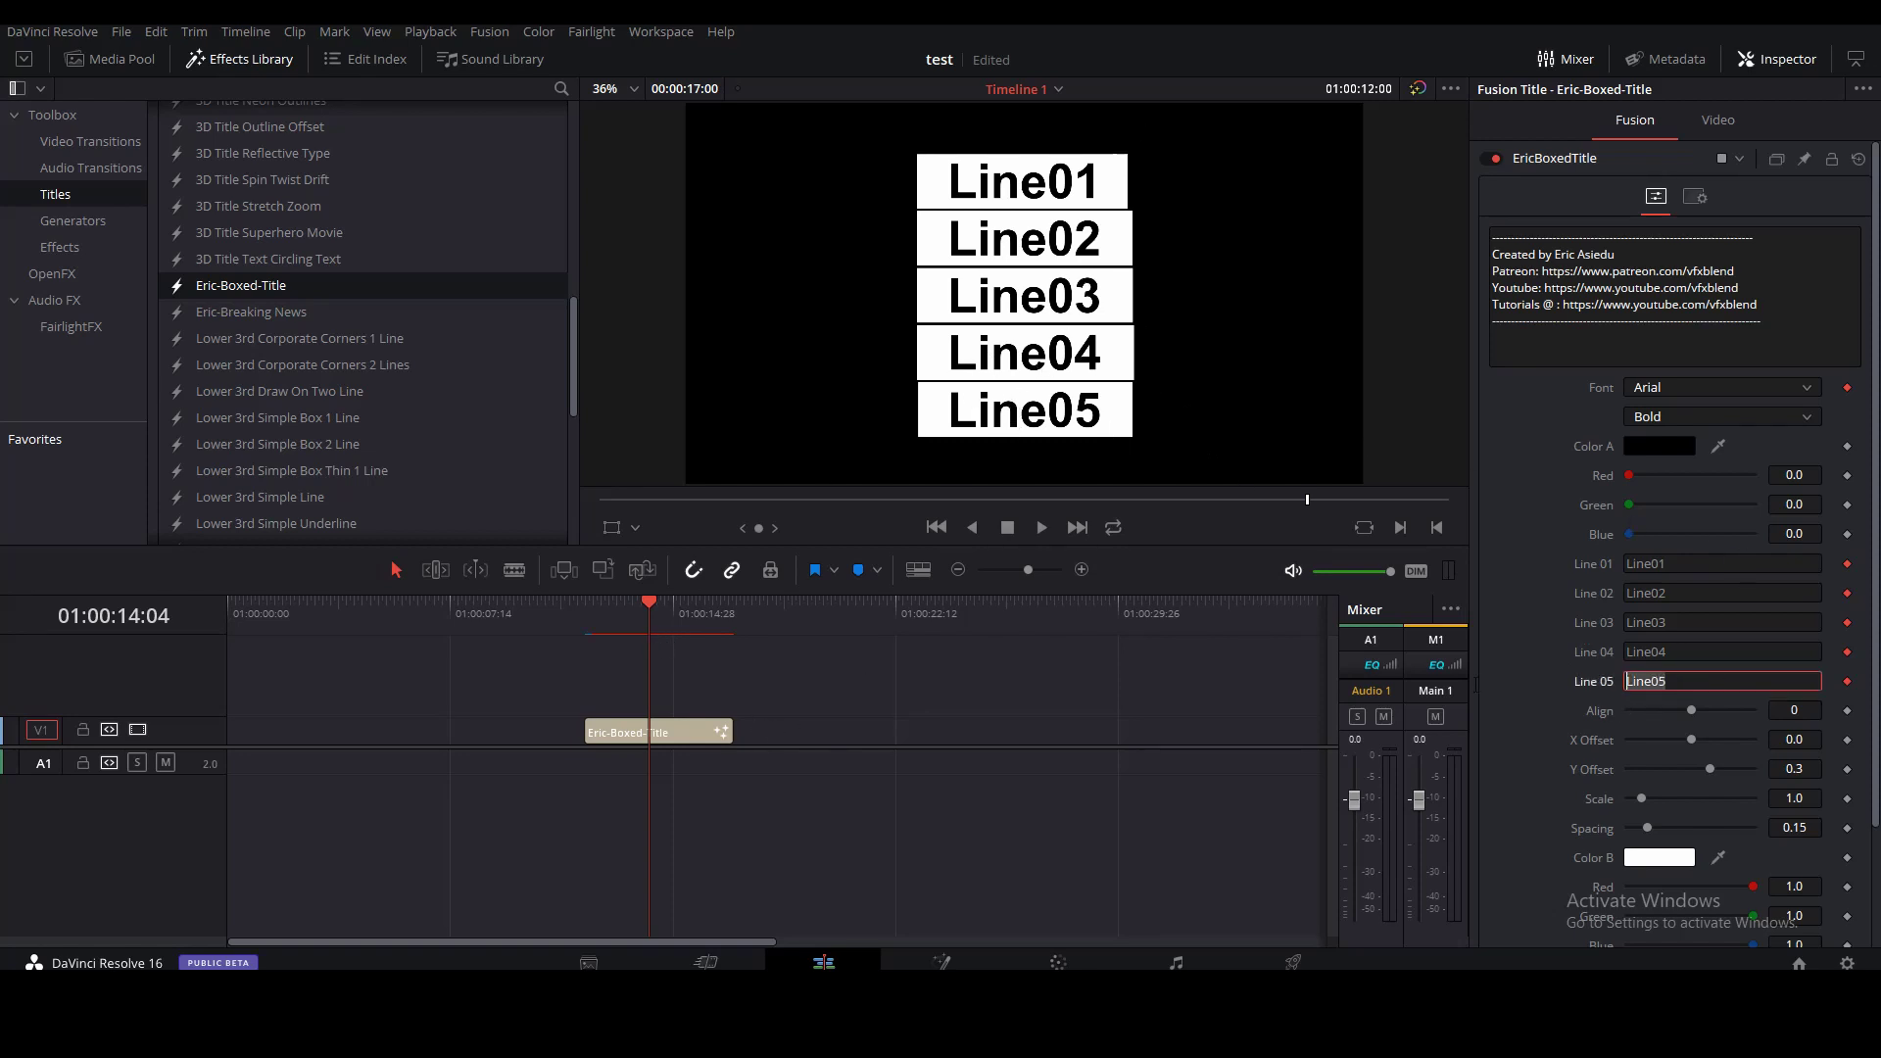
double_click(1666, 653)
key(BackSpace)
double_click(1656, 623)
key(BackSpace)
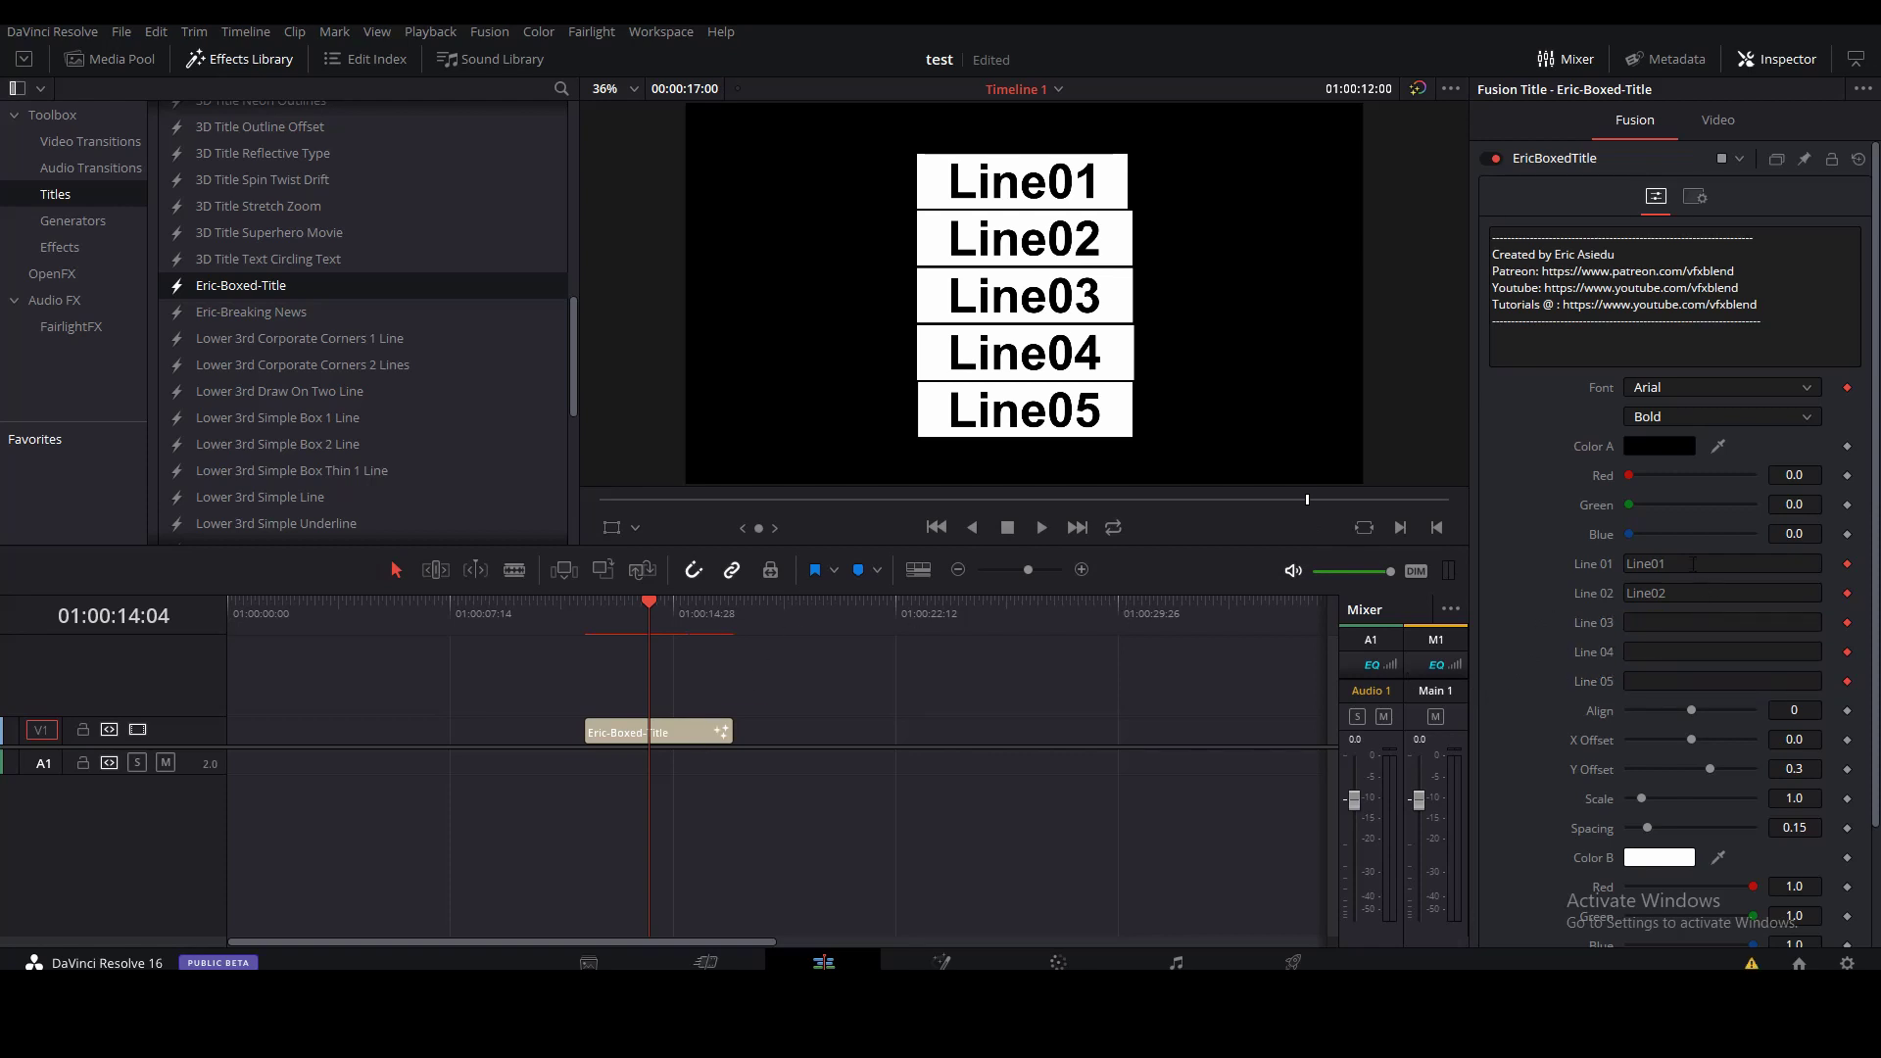
Enter Boxed in Line 01 and Title in Line 02, then refresh the preview
double_click(1656, 564)
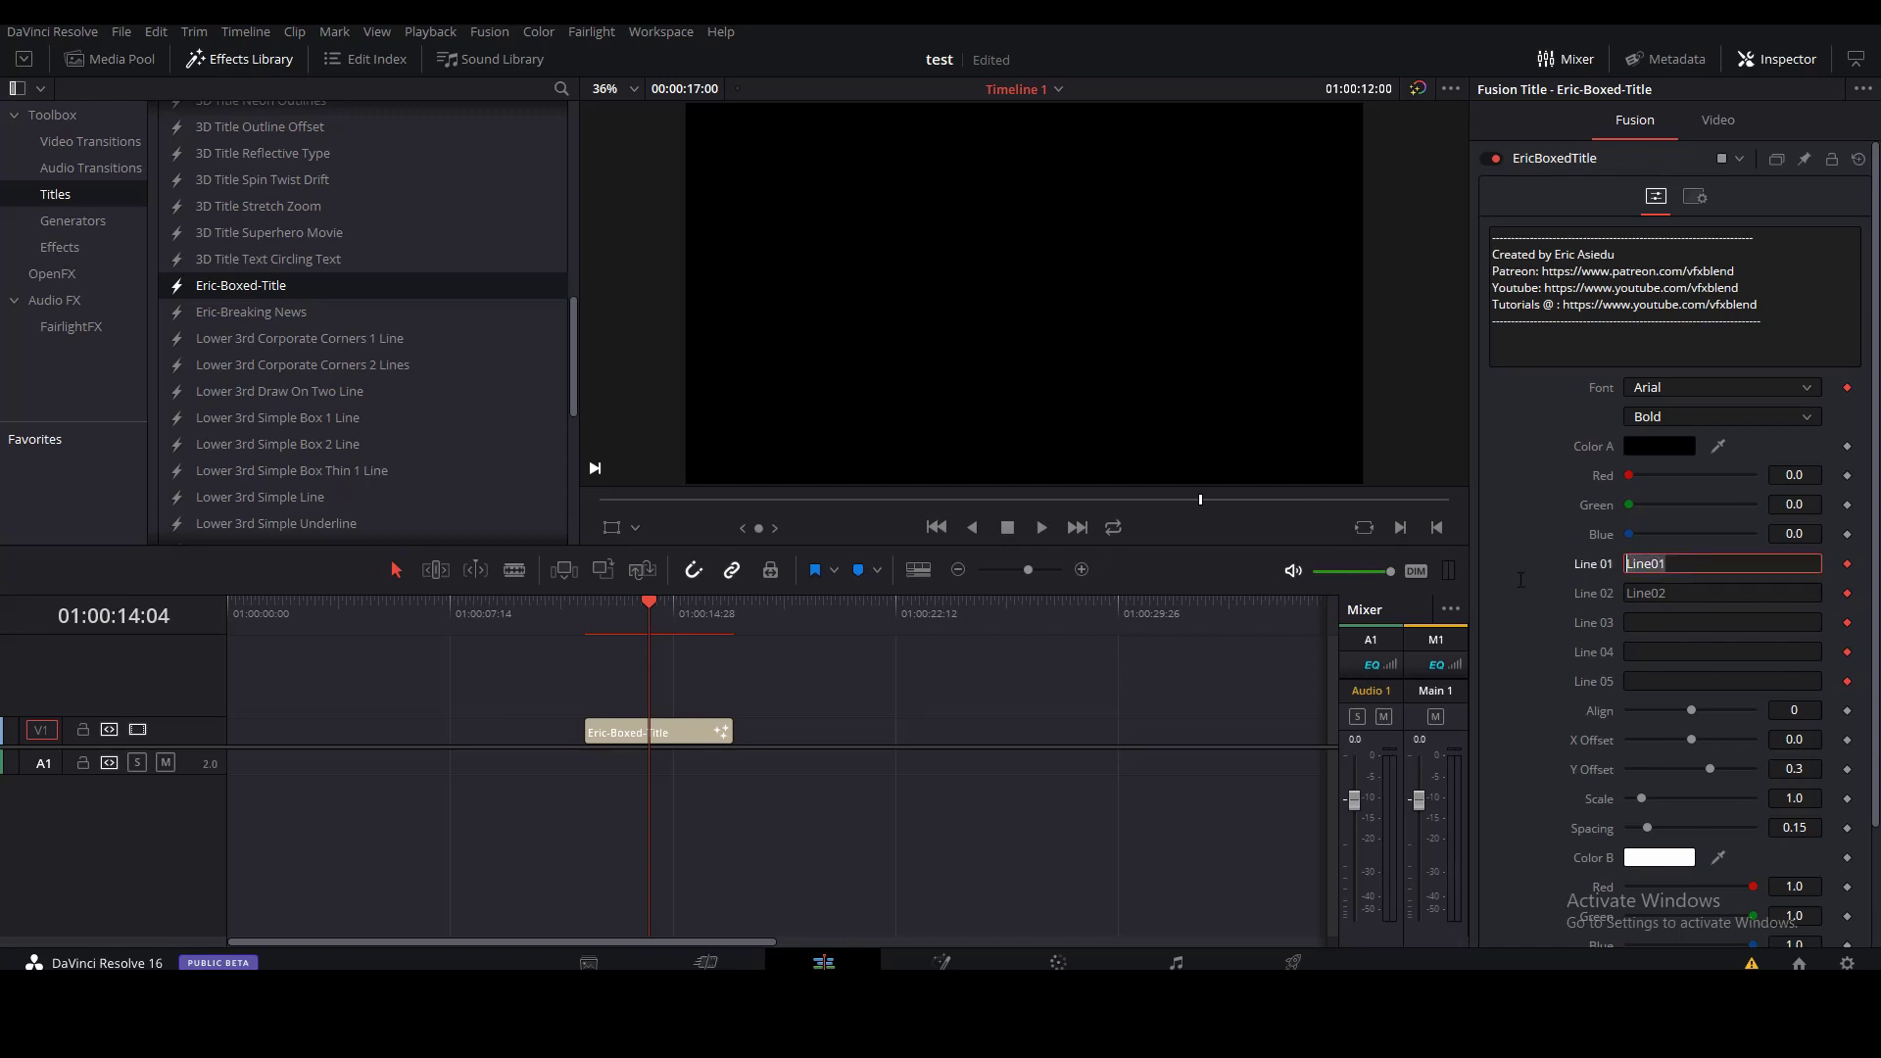
text(Boxed)
key(Tab)
text(Title)
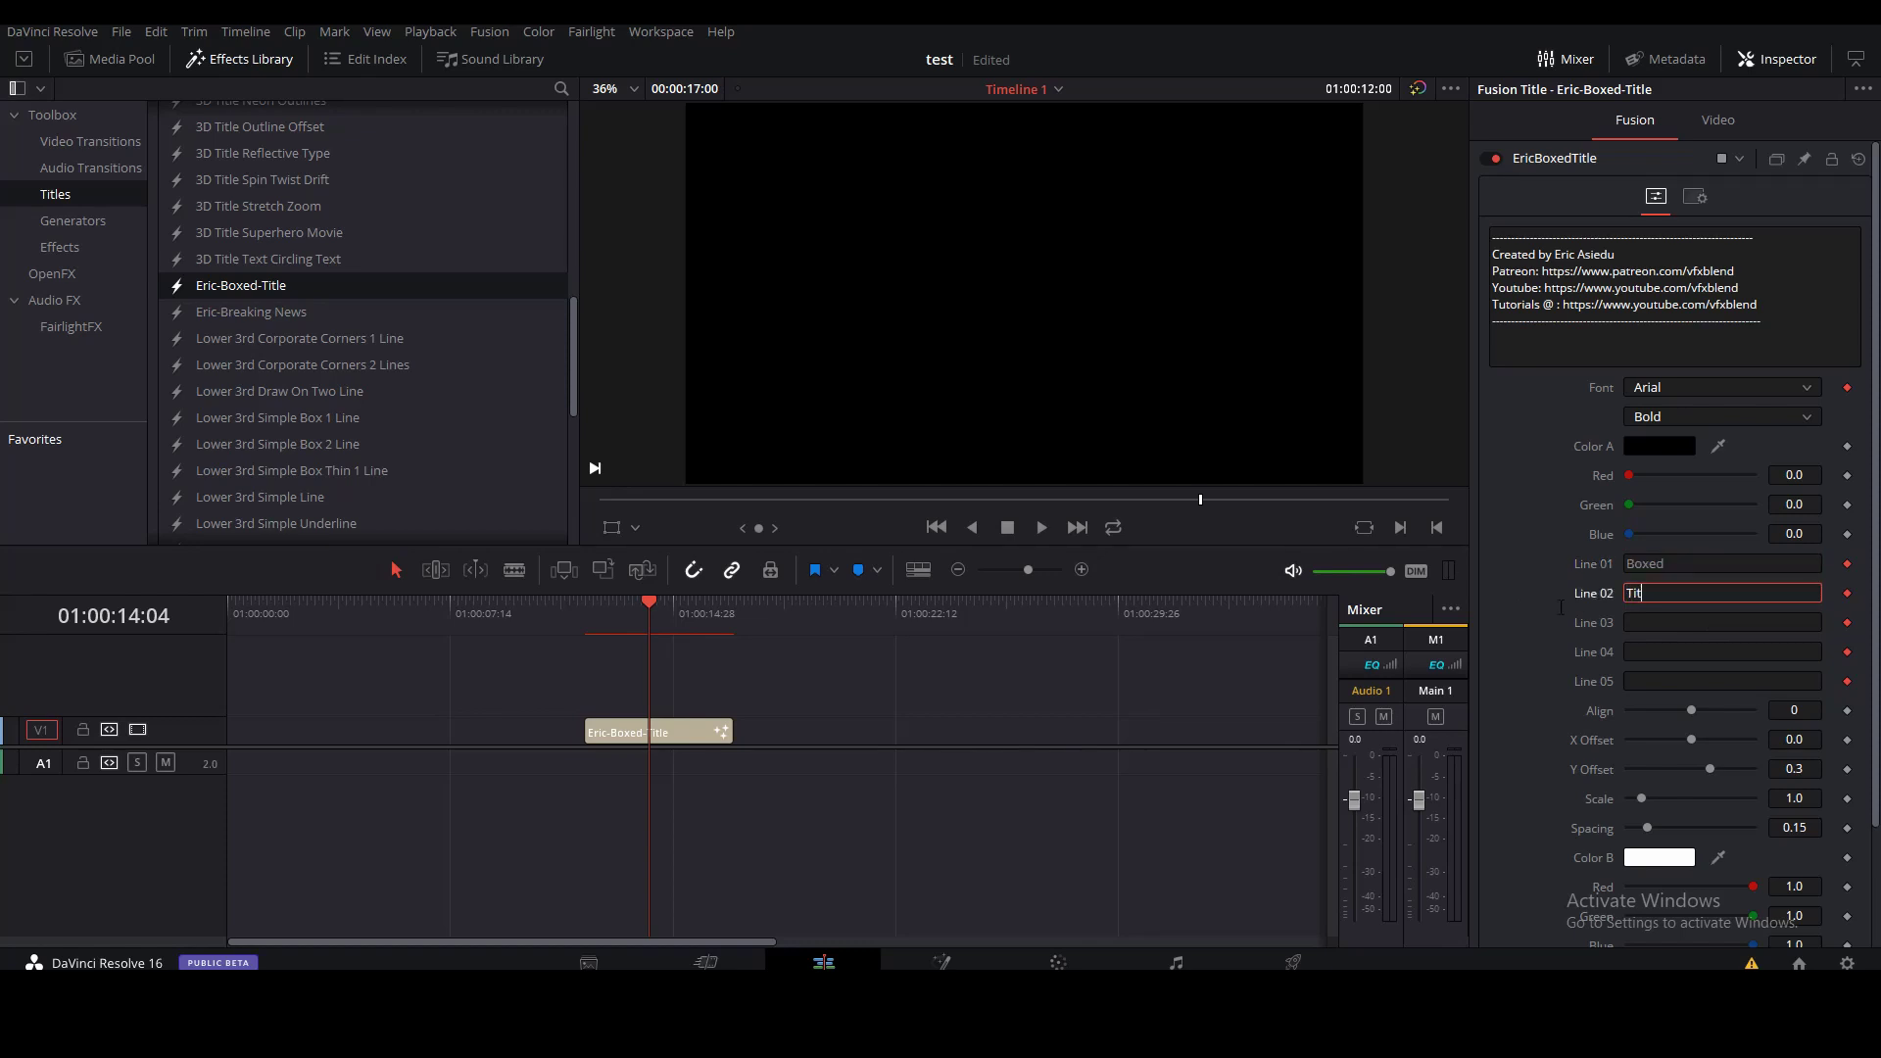
click(651, 618)
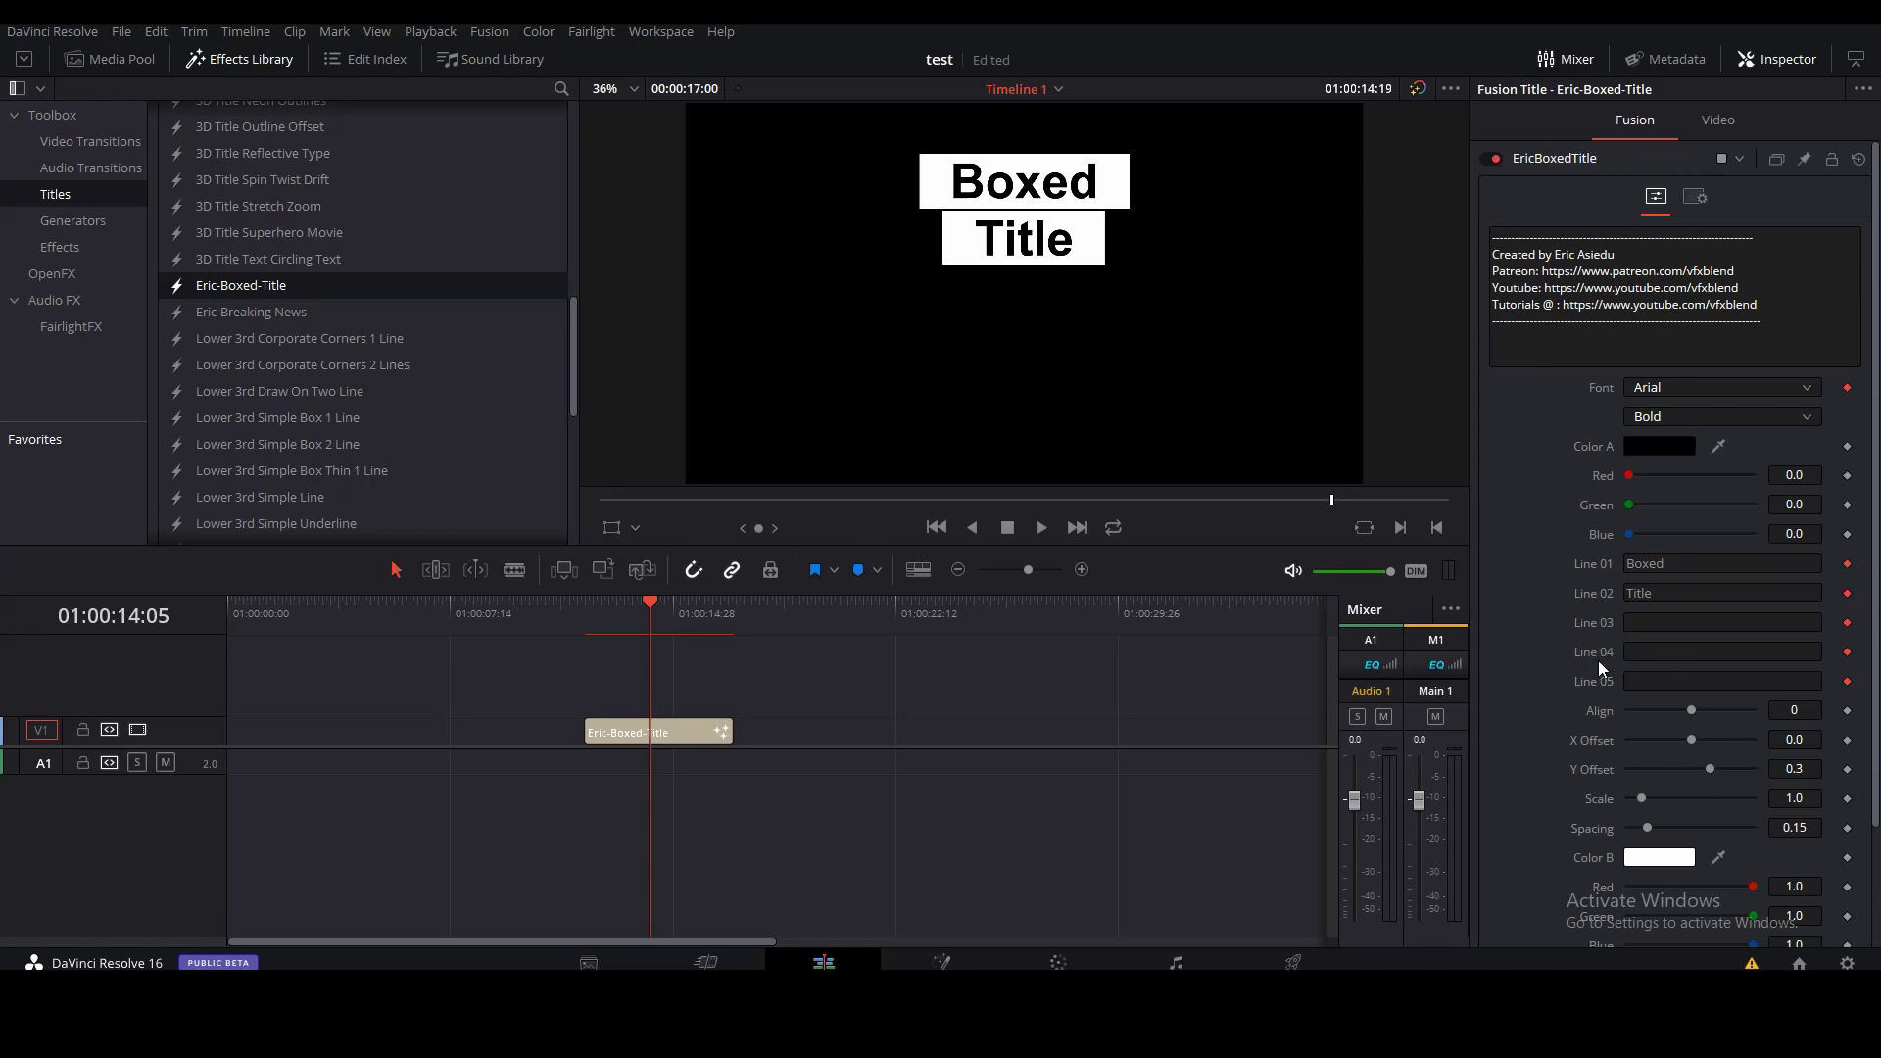
Set the boxed title's Color A text colour to pure red (1.0, 0.0, 0.0)
click(1675, 449)
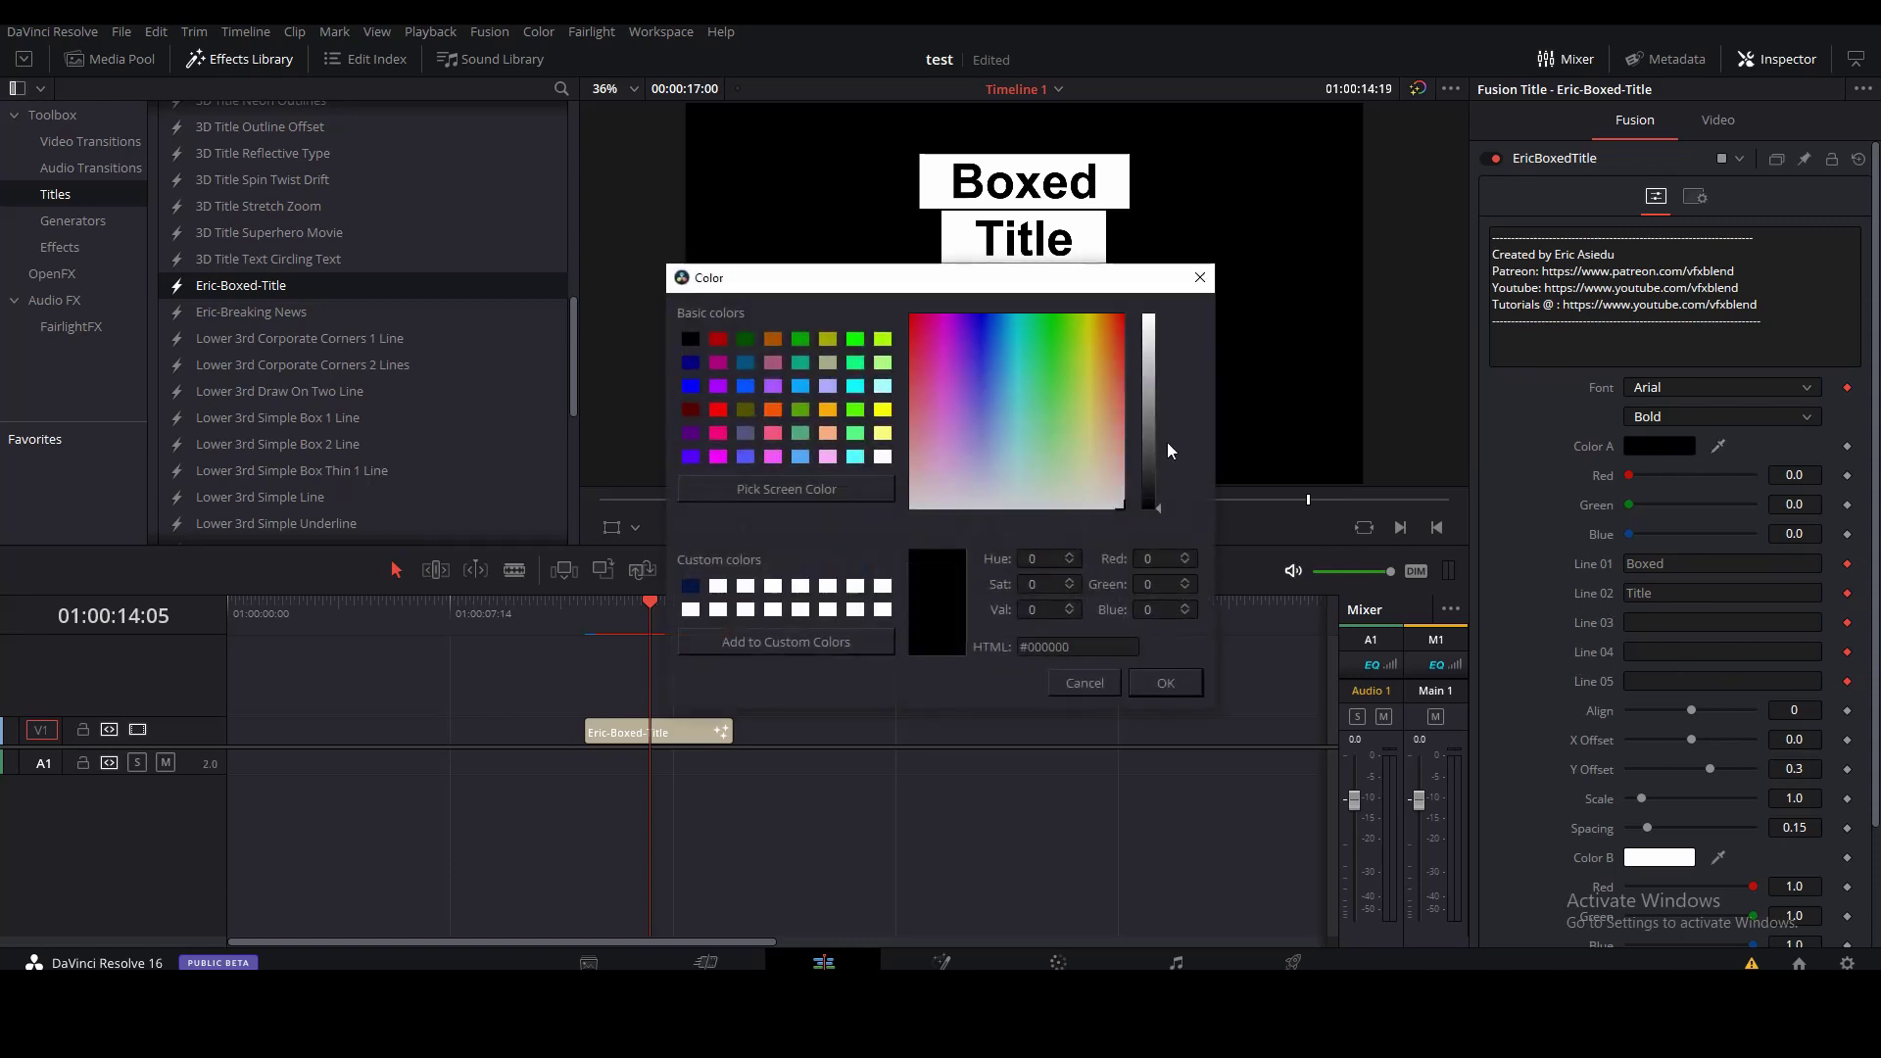
click(713, 407)
click(1165, 683)
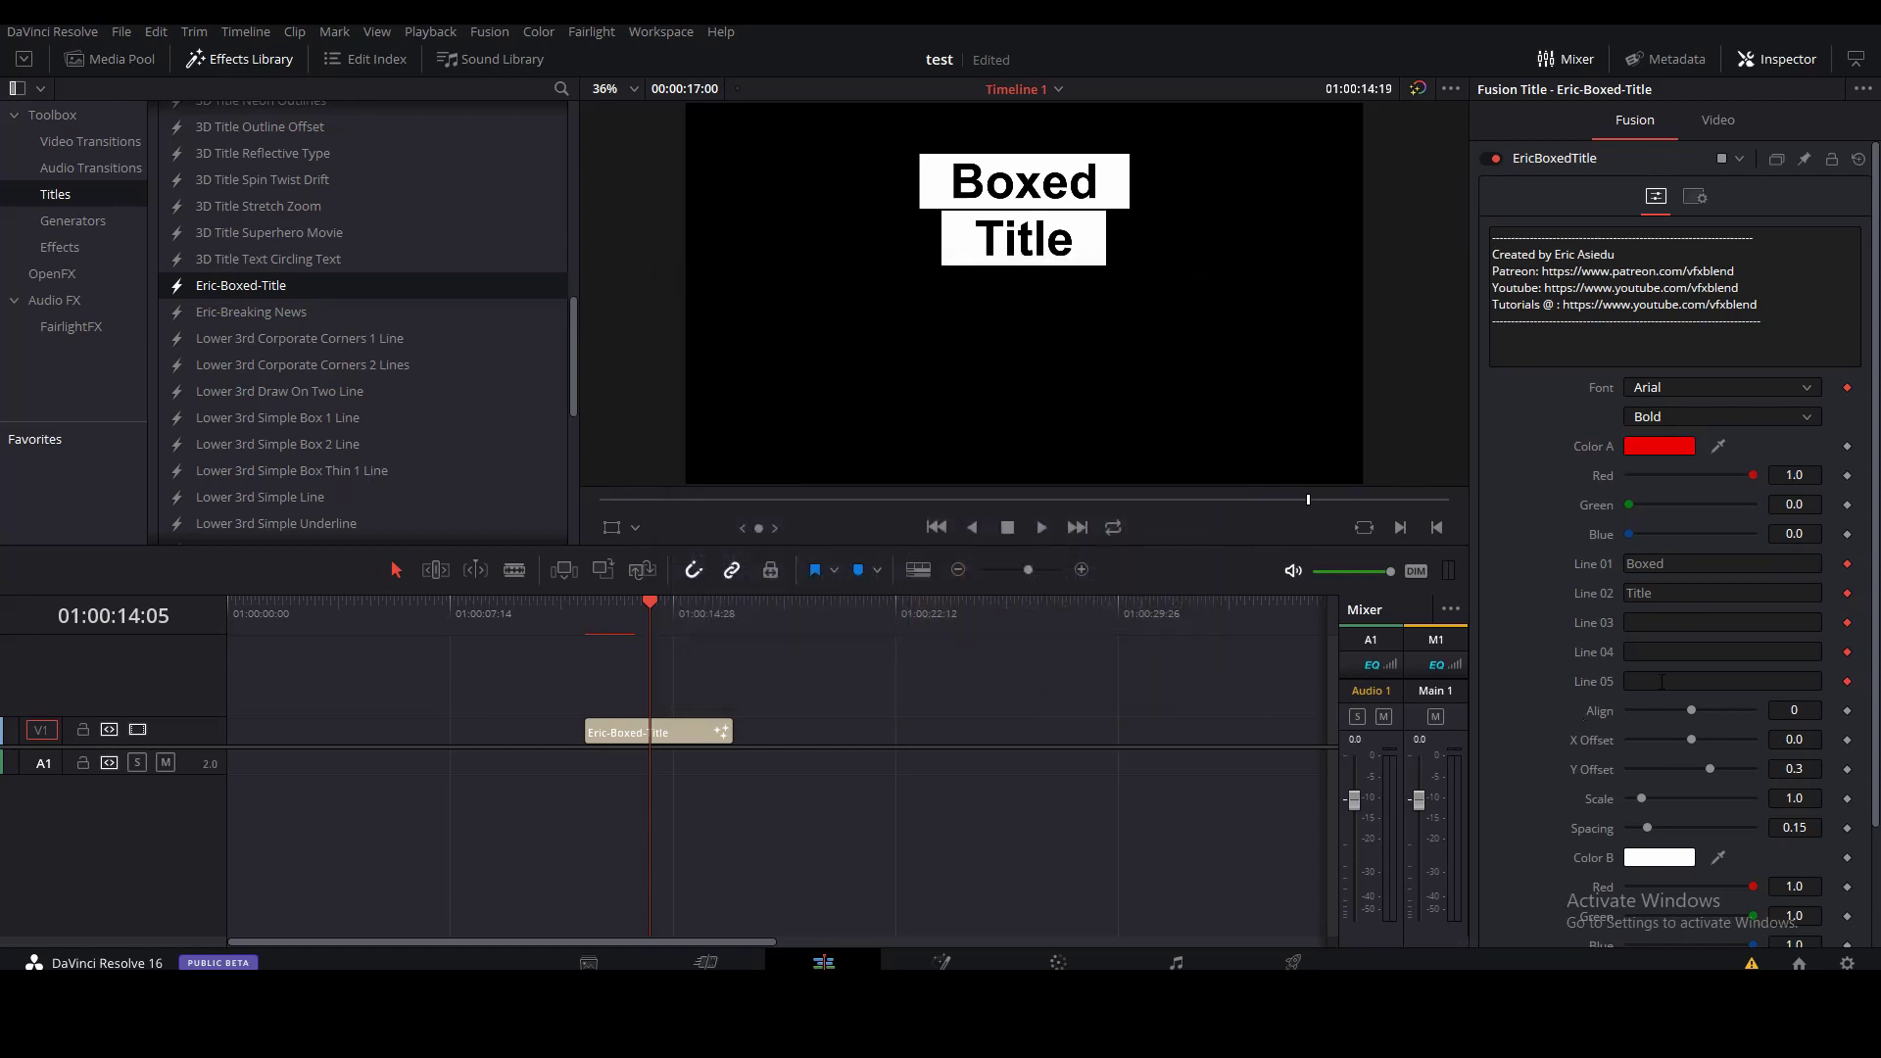
scroll(1614, 745, down, 2)
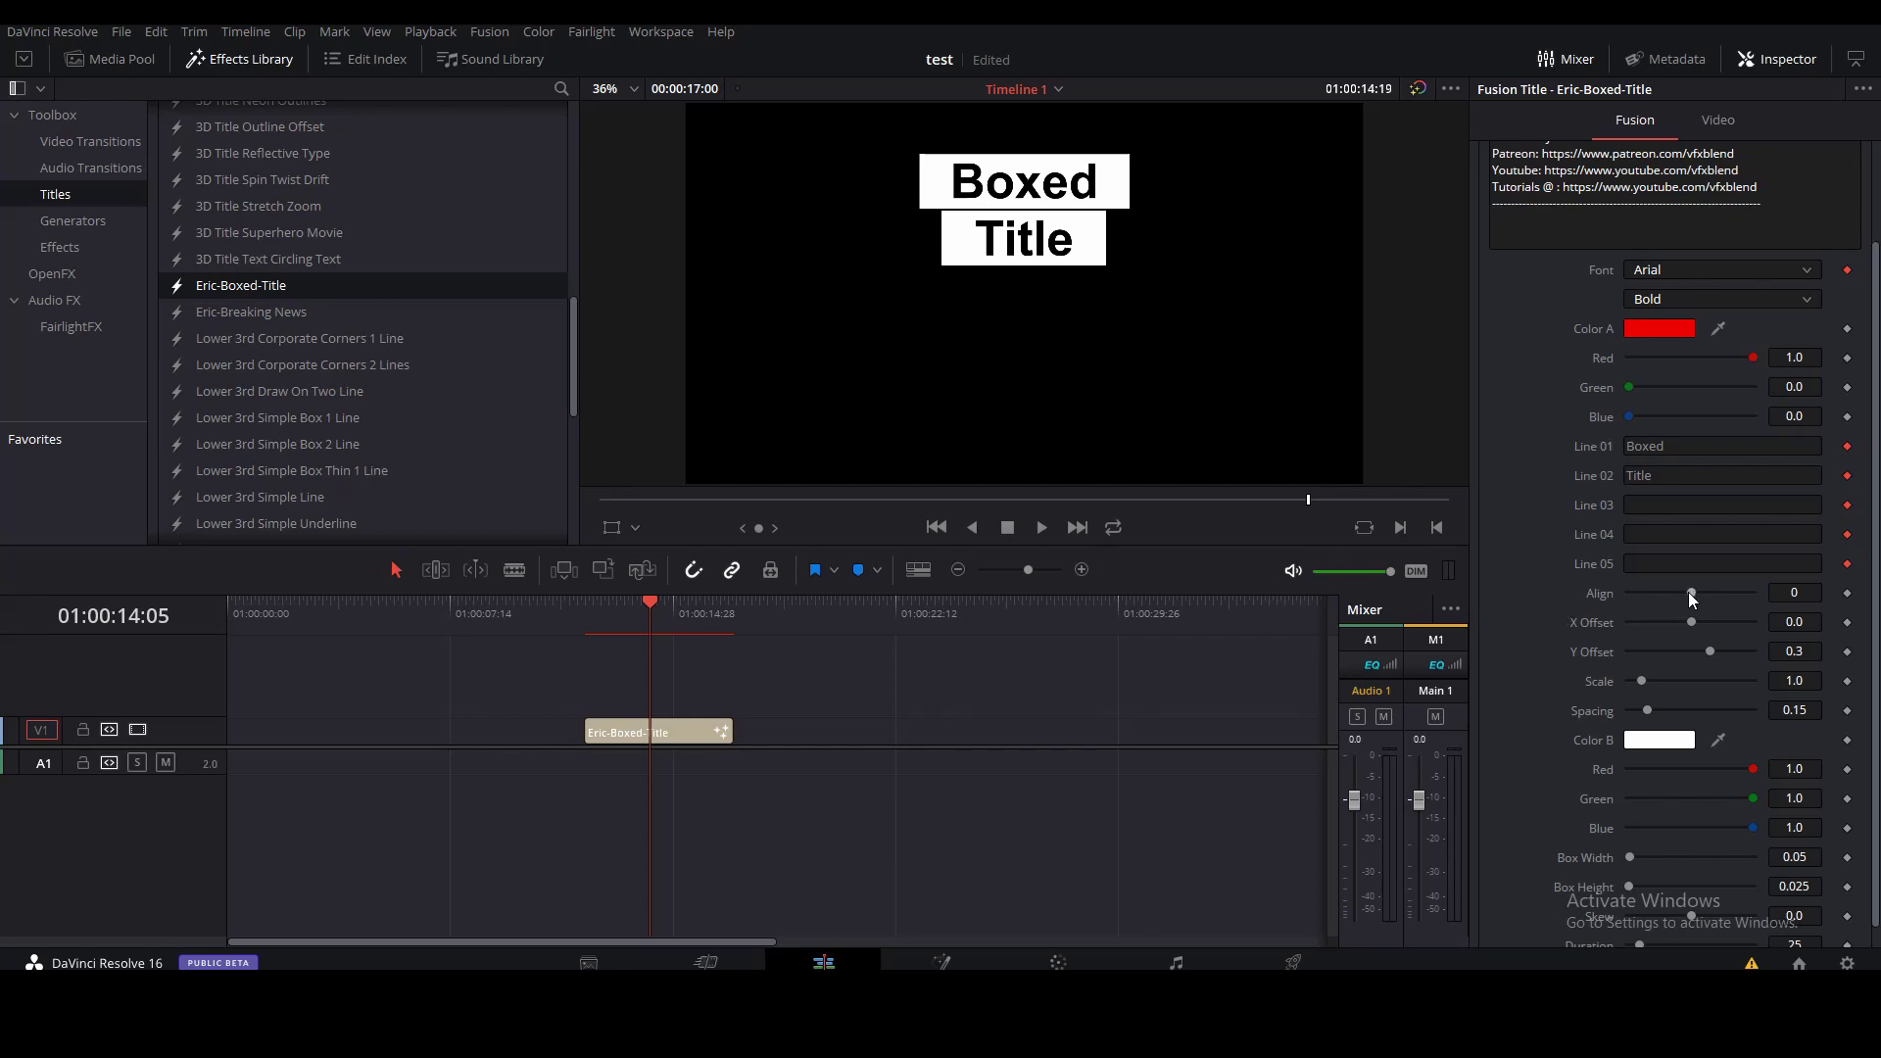
Test the Align slider, leave it at 0, and set X Offset 0.05, Y Offset 0.11
drag(1689, 592, 1591, 608)
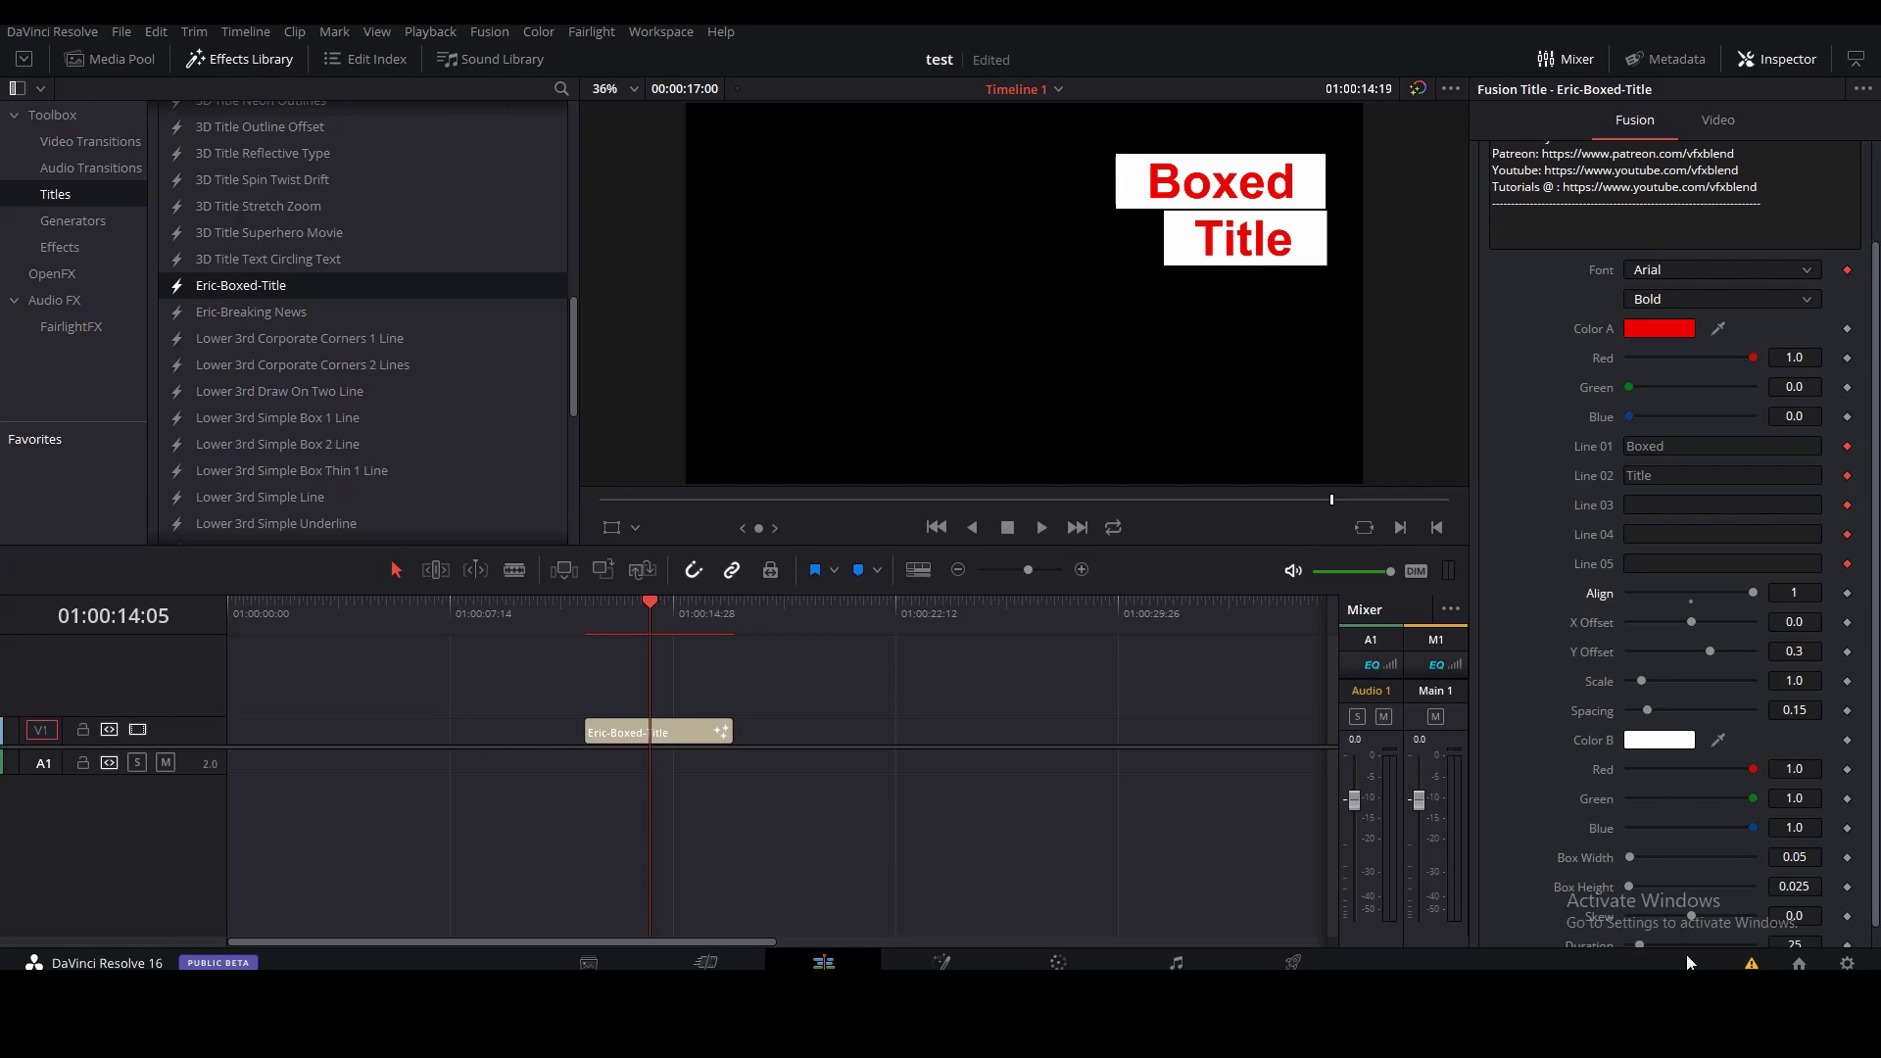
click(1692, 602)
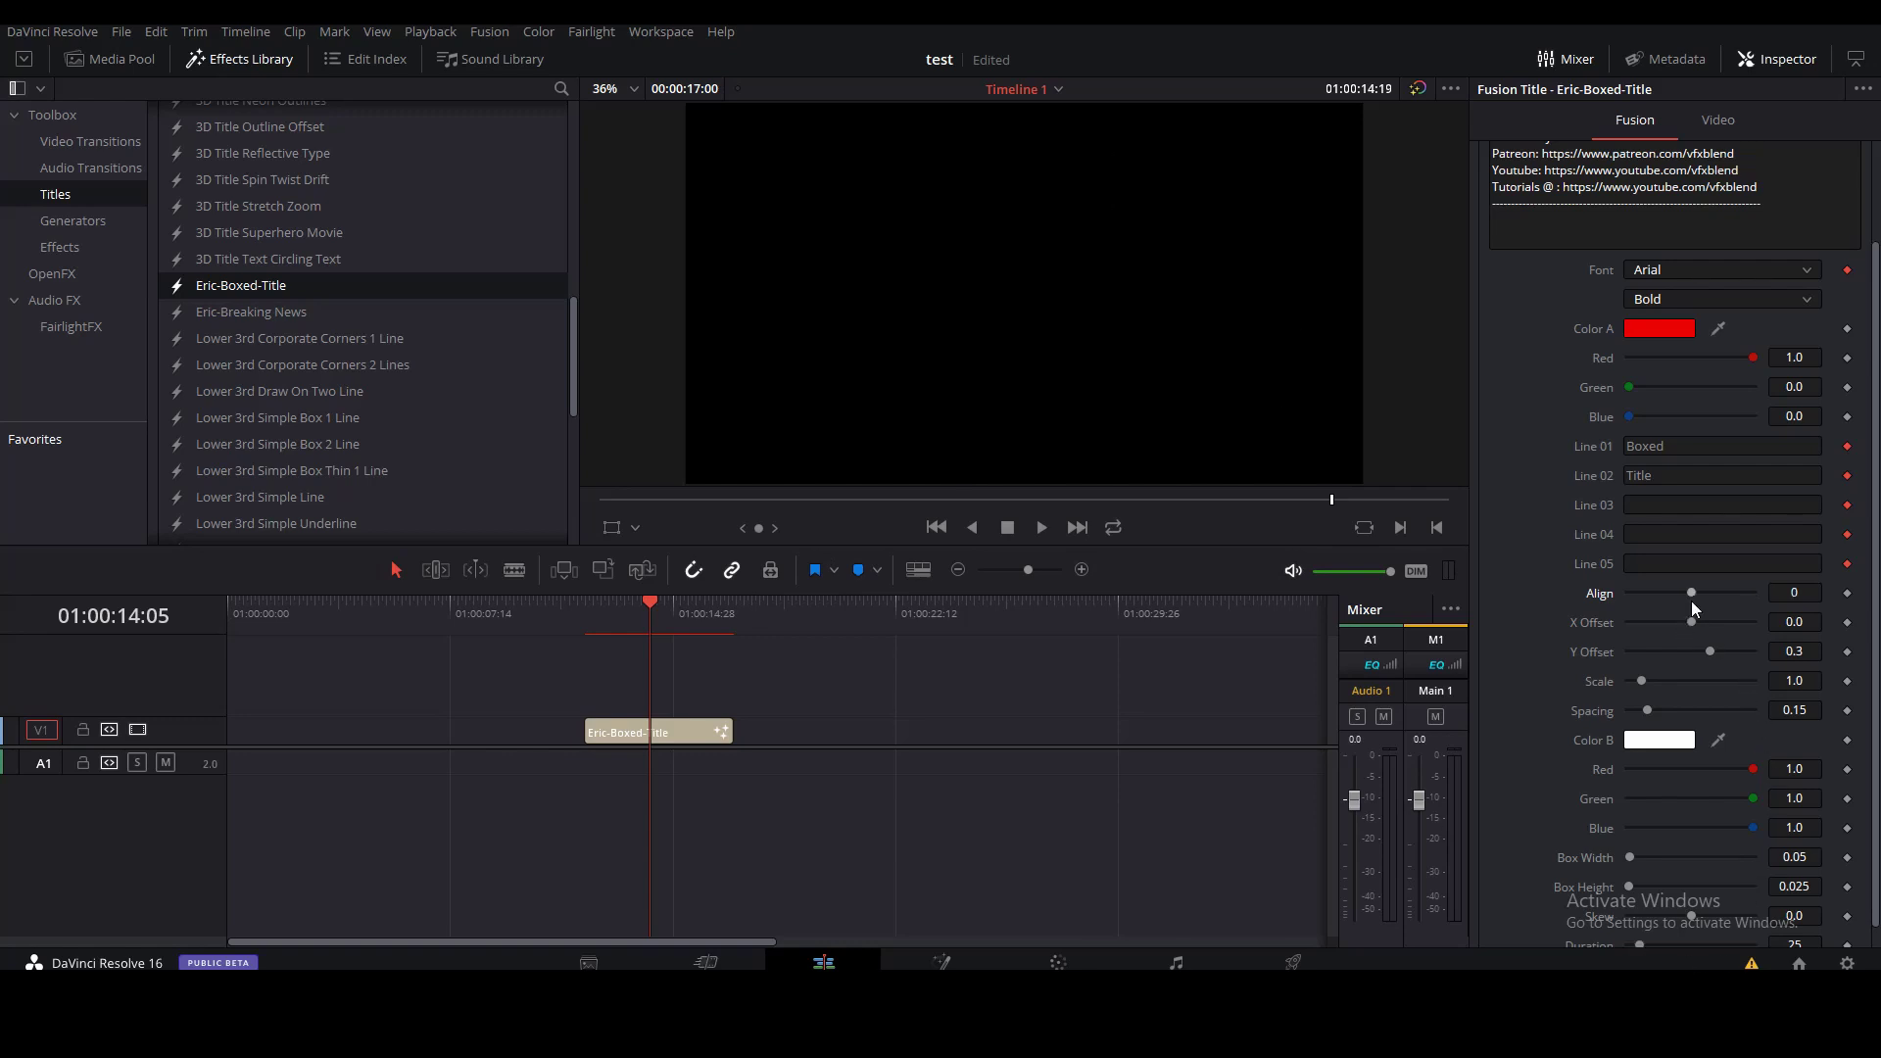
drag(650, 612, 654, 609)
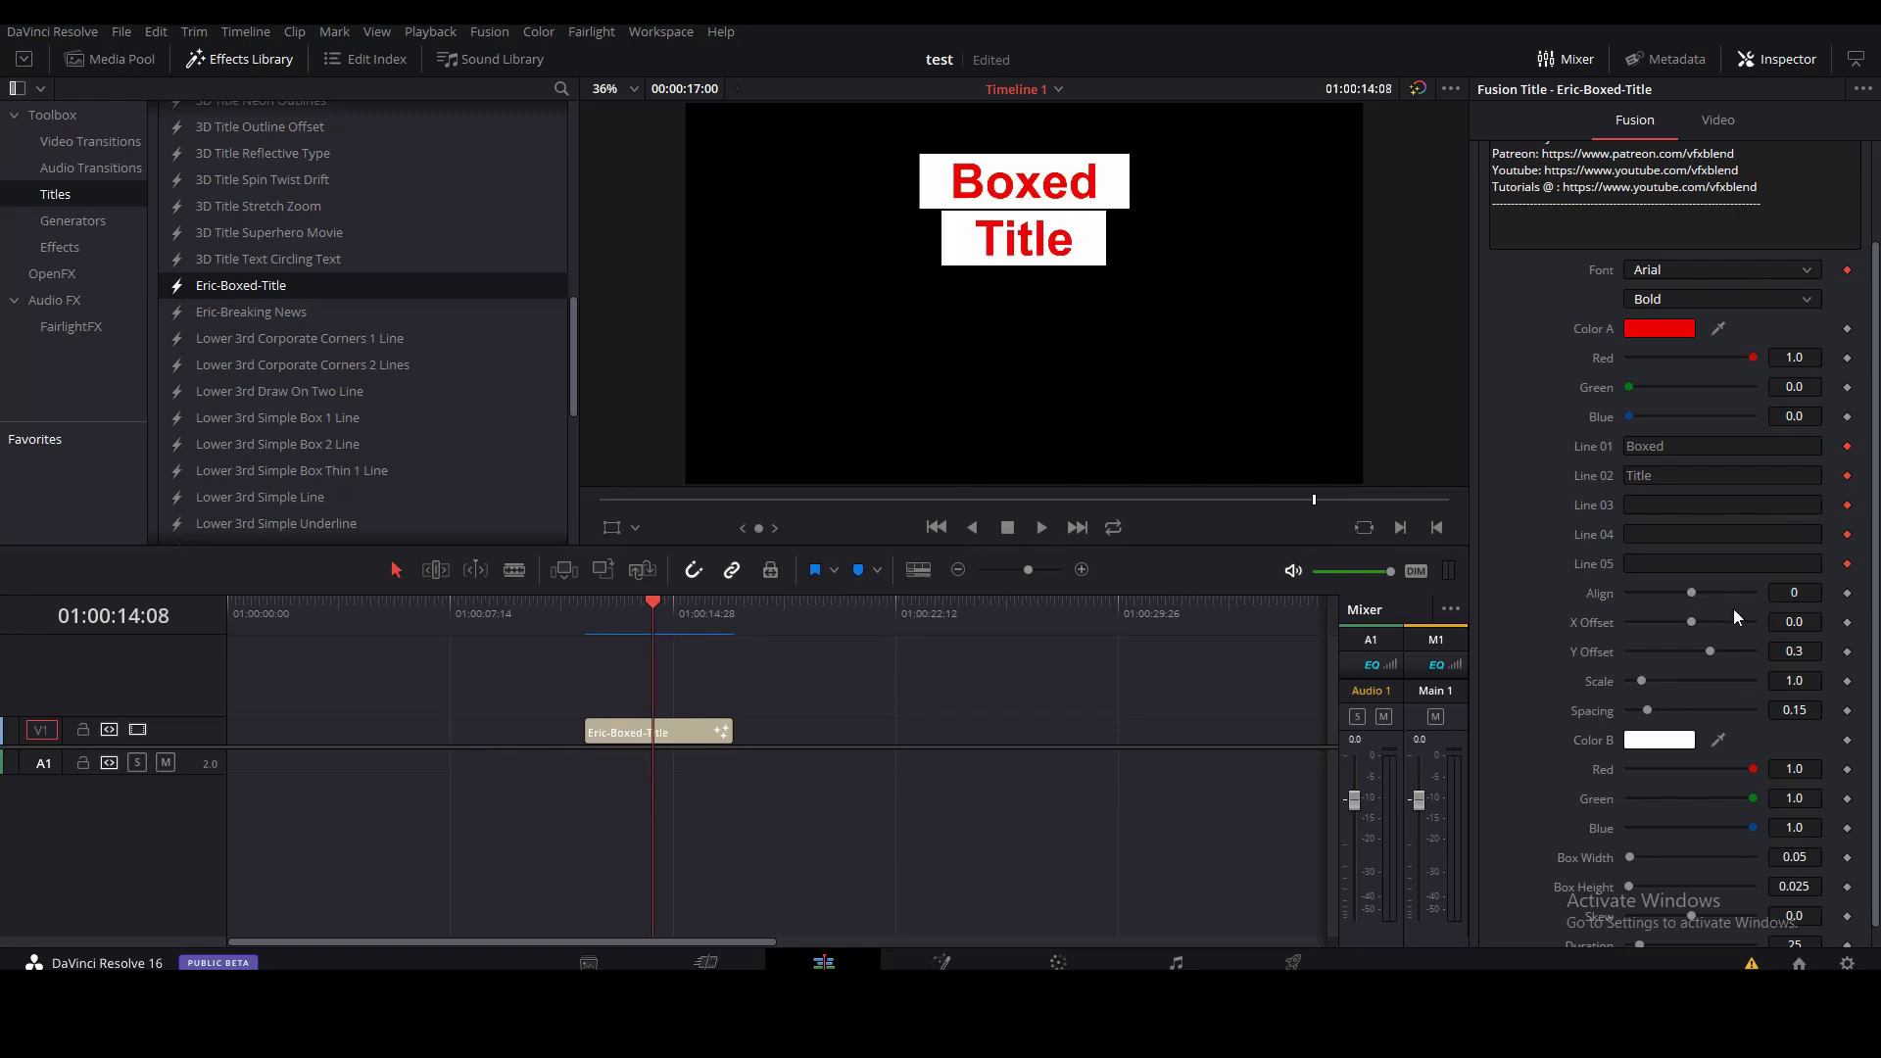
mouse_move(1693, 625)
mouse_down()
mouse_move(1707, 652)
mouse_move(1692, 622)
mouse_up()
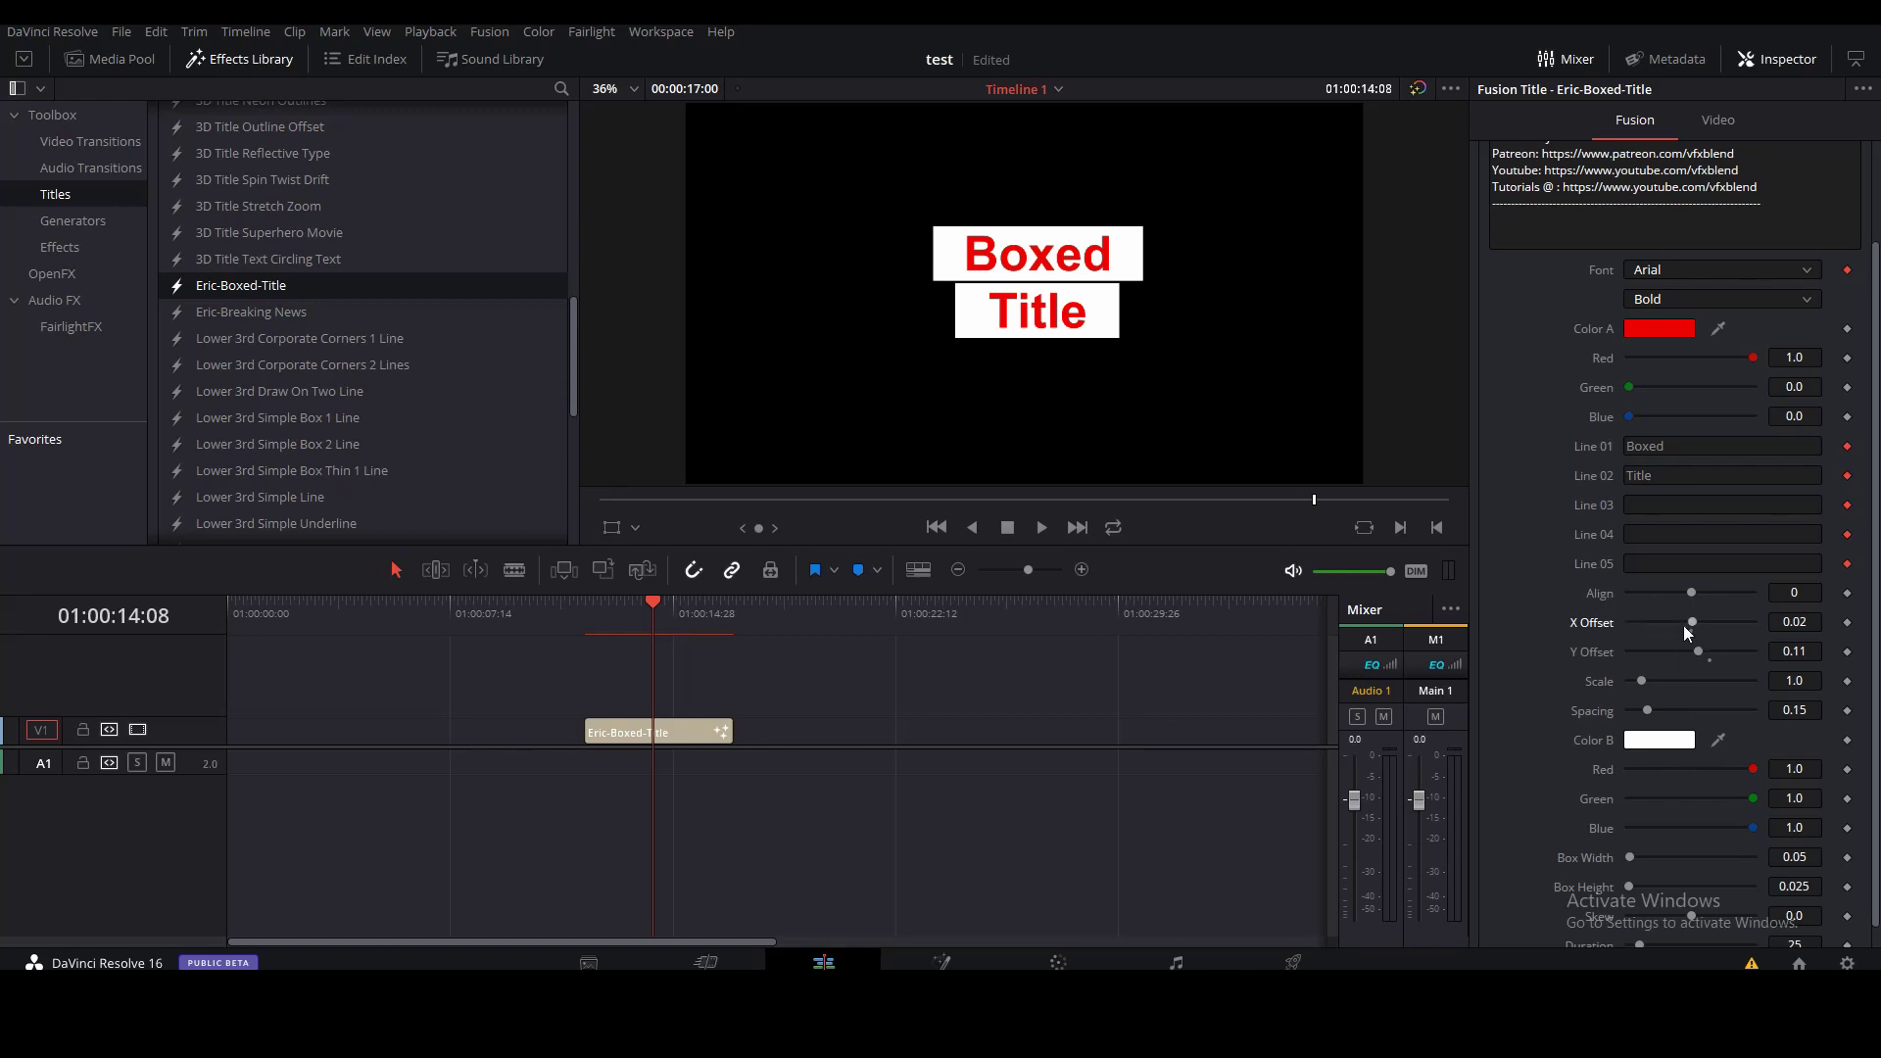
drag(1696, 626, 1671, 622)
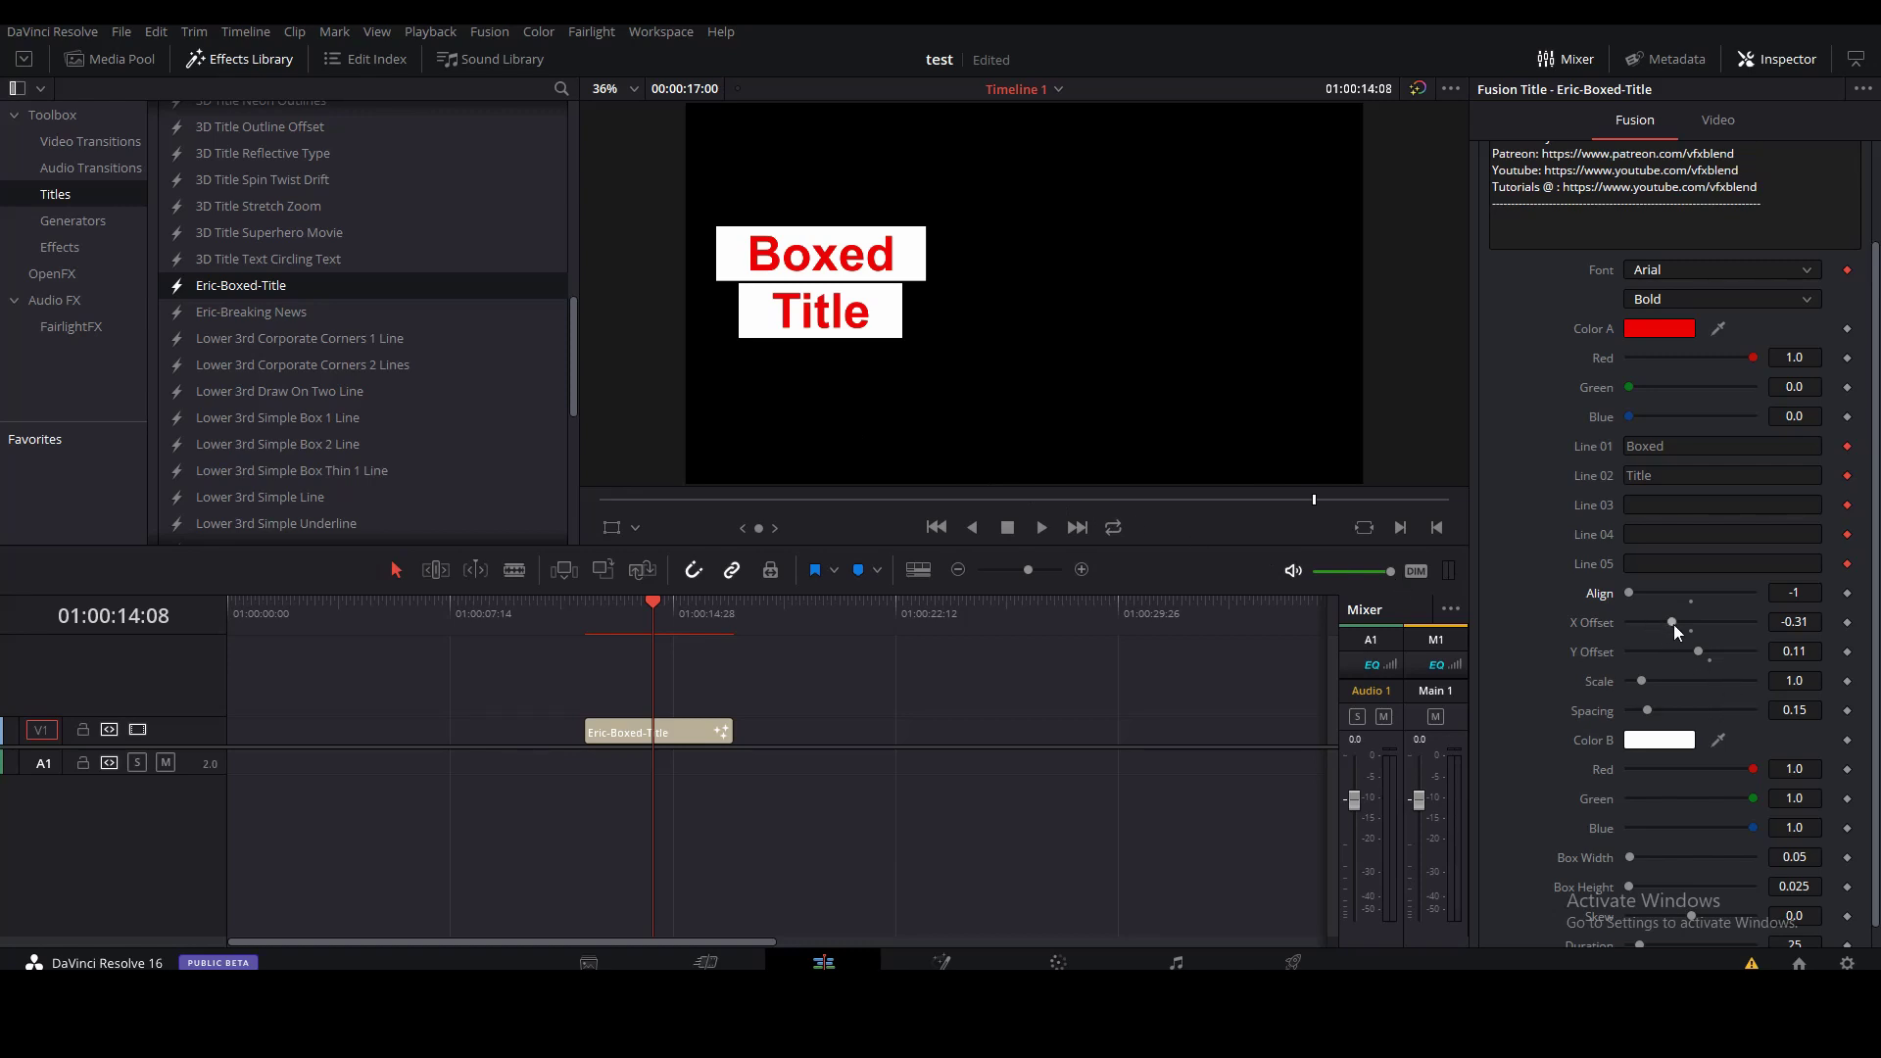
mouse_move(1674, 621)
mouse_down()
mouse_move(1703, 621)
mouse_move(1698, 605)
mouse_up()
click(1692, 599)
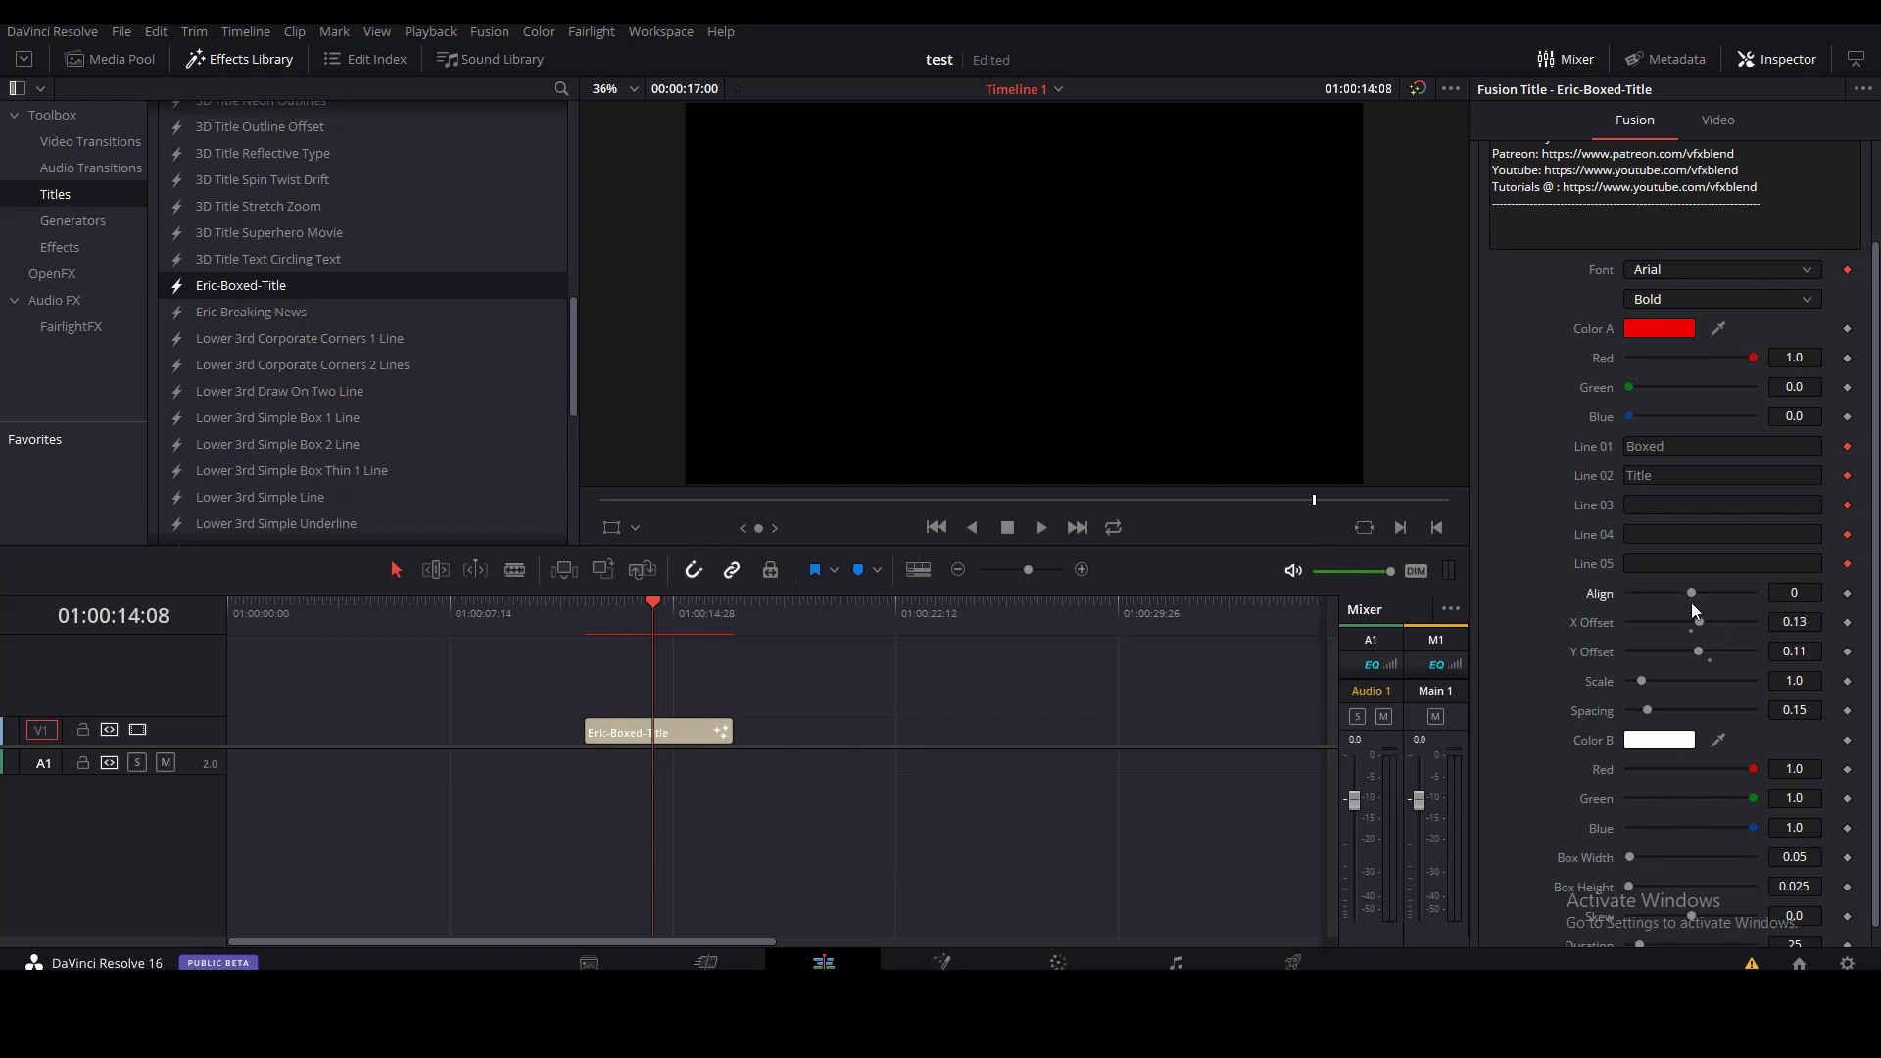
drag(1698, 621, 1694, 623)
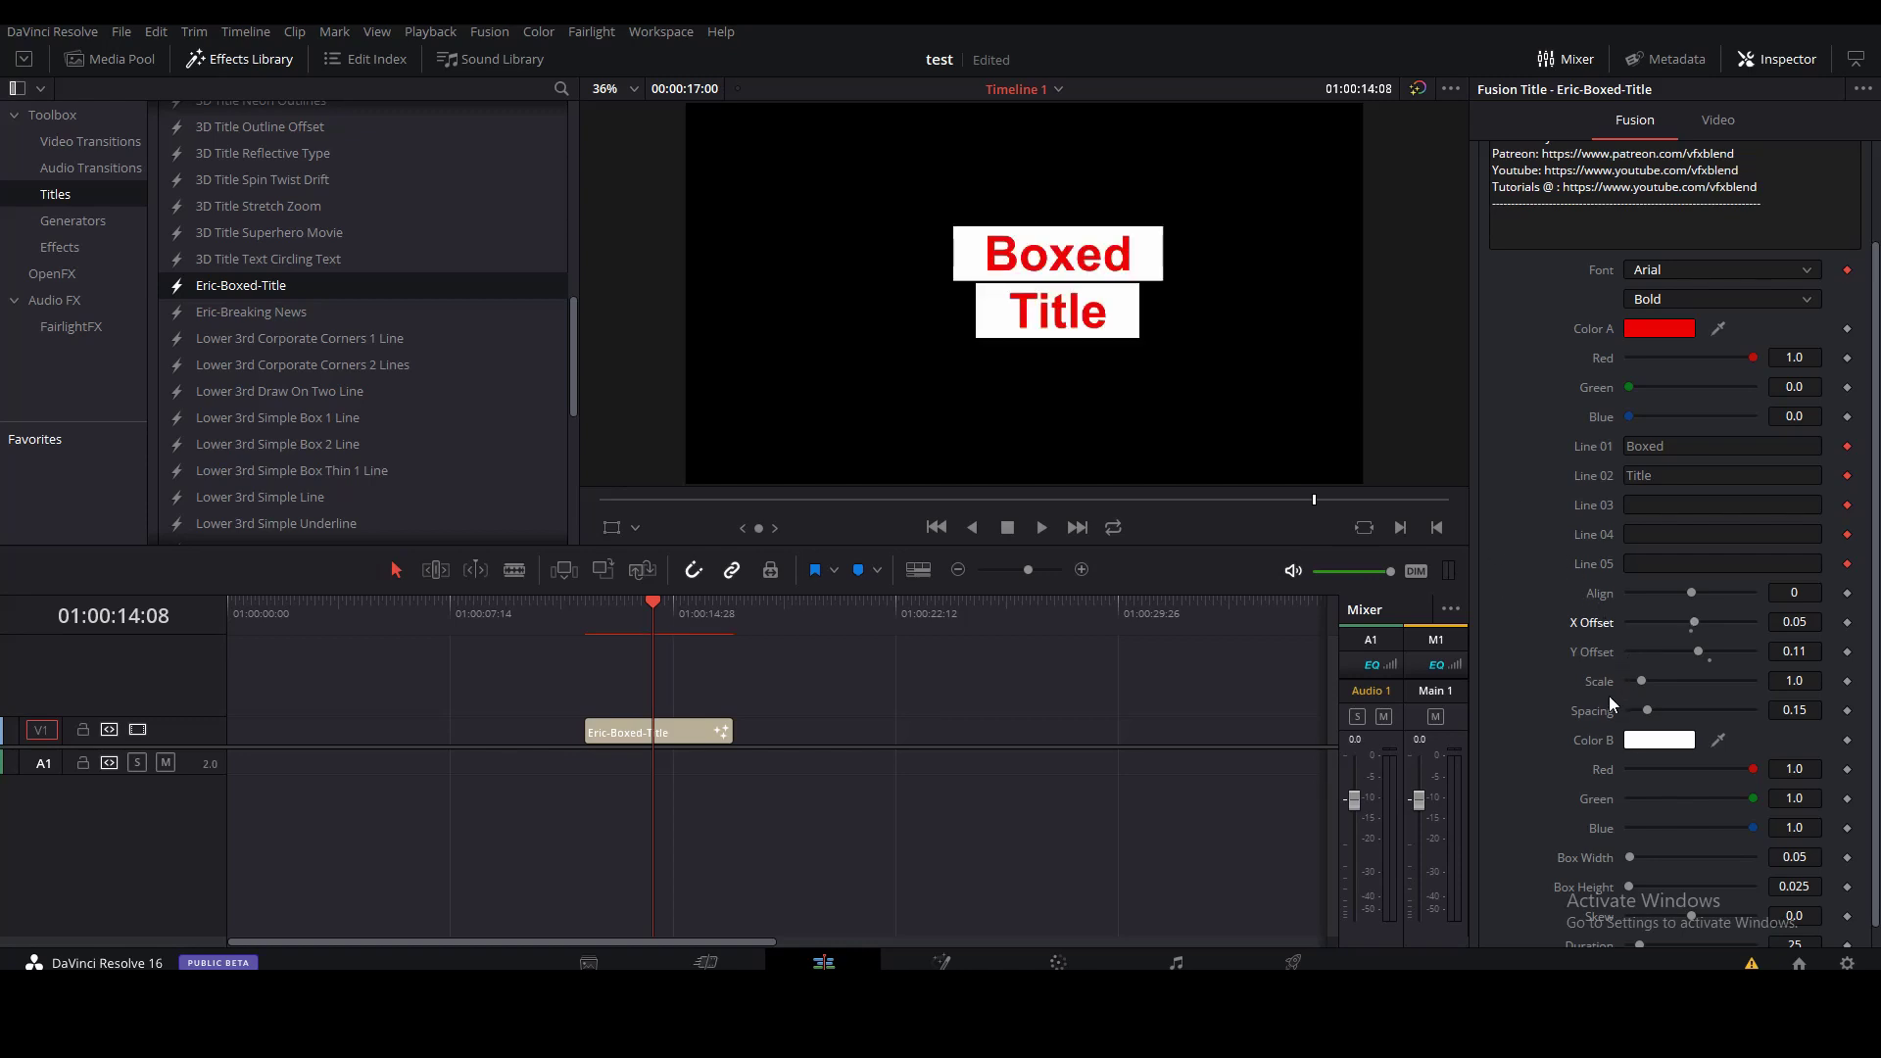
scroll(1609, 695, down, 1)
Try larger and smaller title scales, ending at Scale 1.42 with Spacing 0.126
drag(1644, 657, 1652, 656)
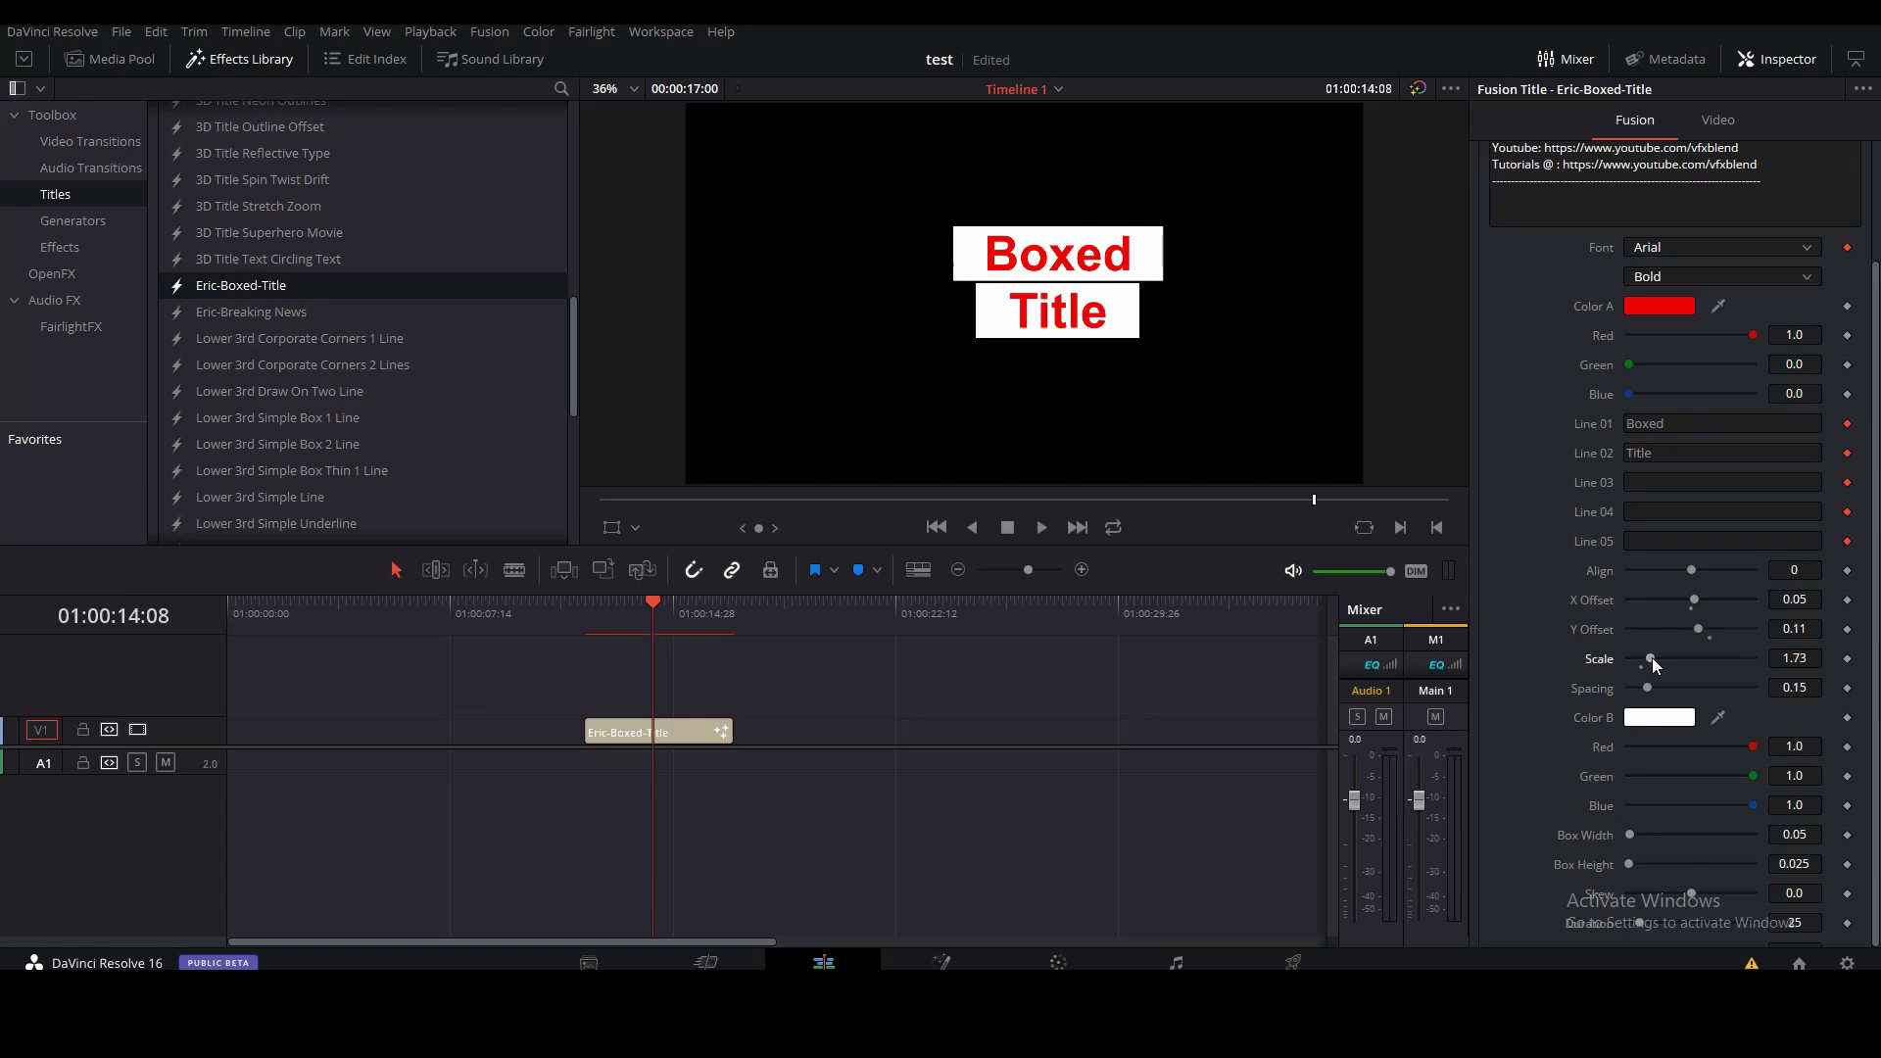
drag(1652, 656, 1652, 660)
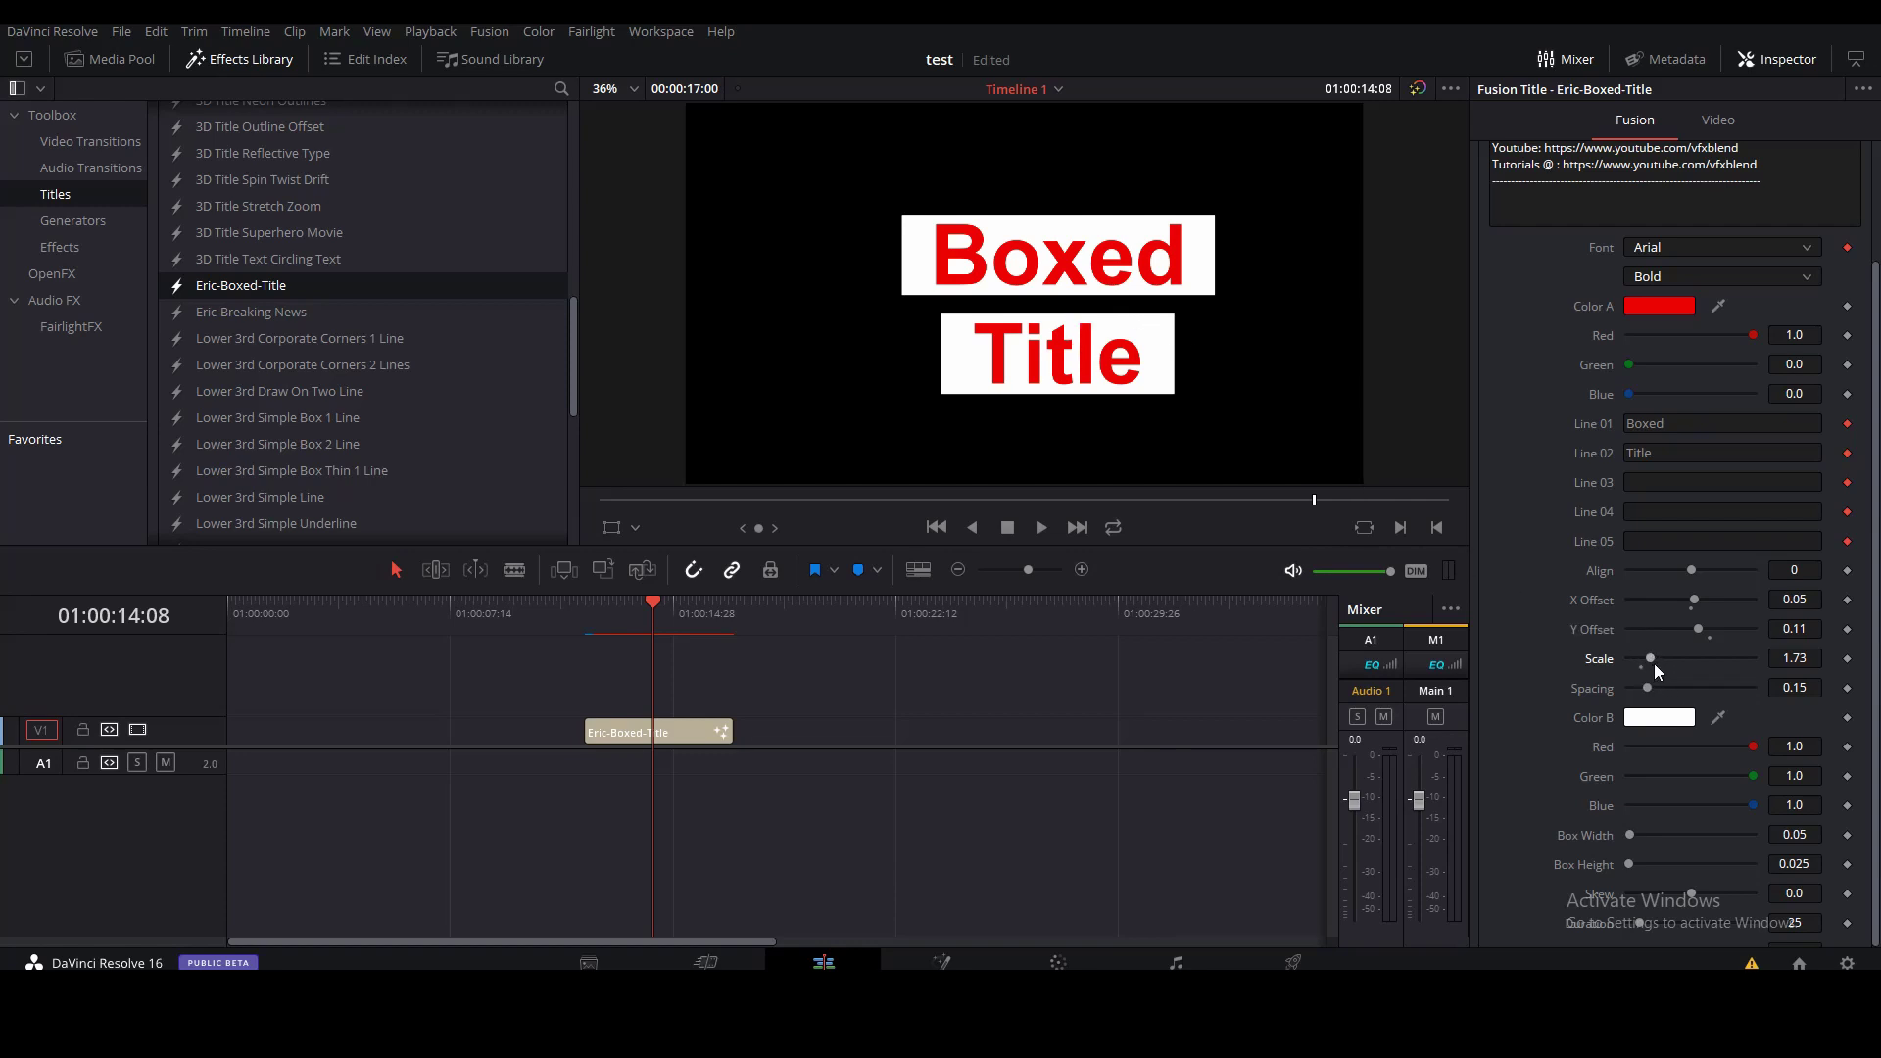
drag(1650, 660, 1661, 688)
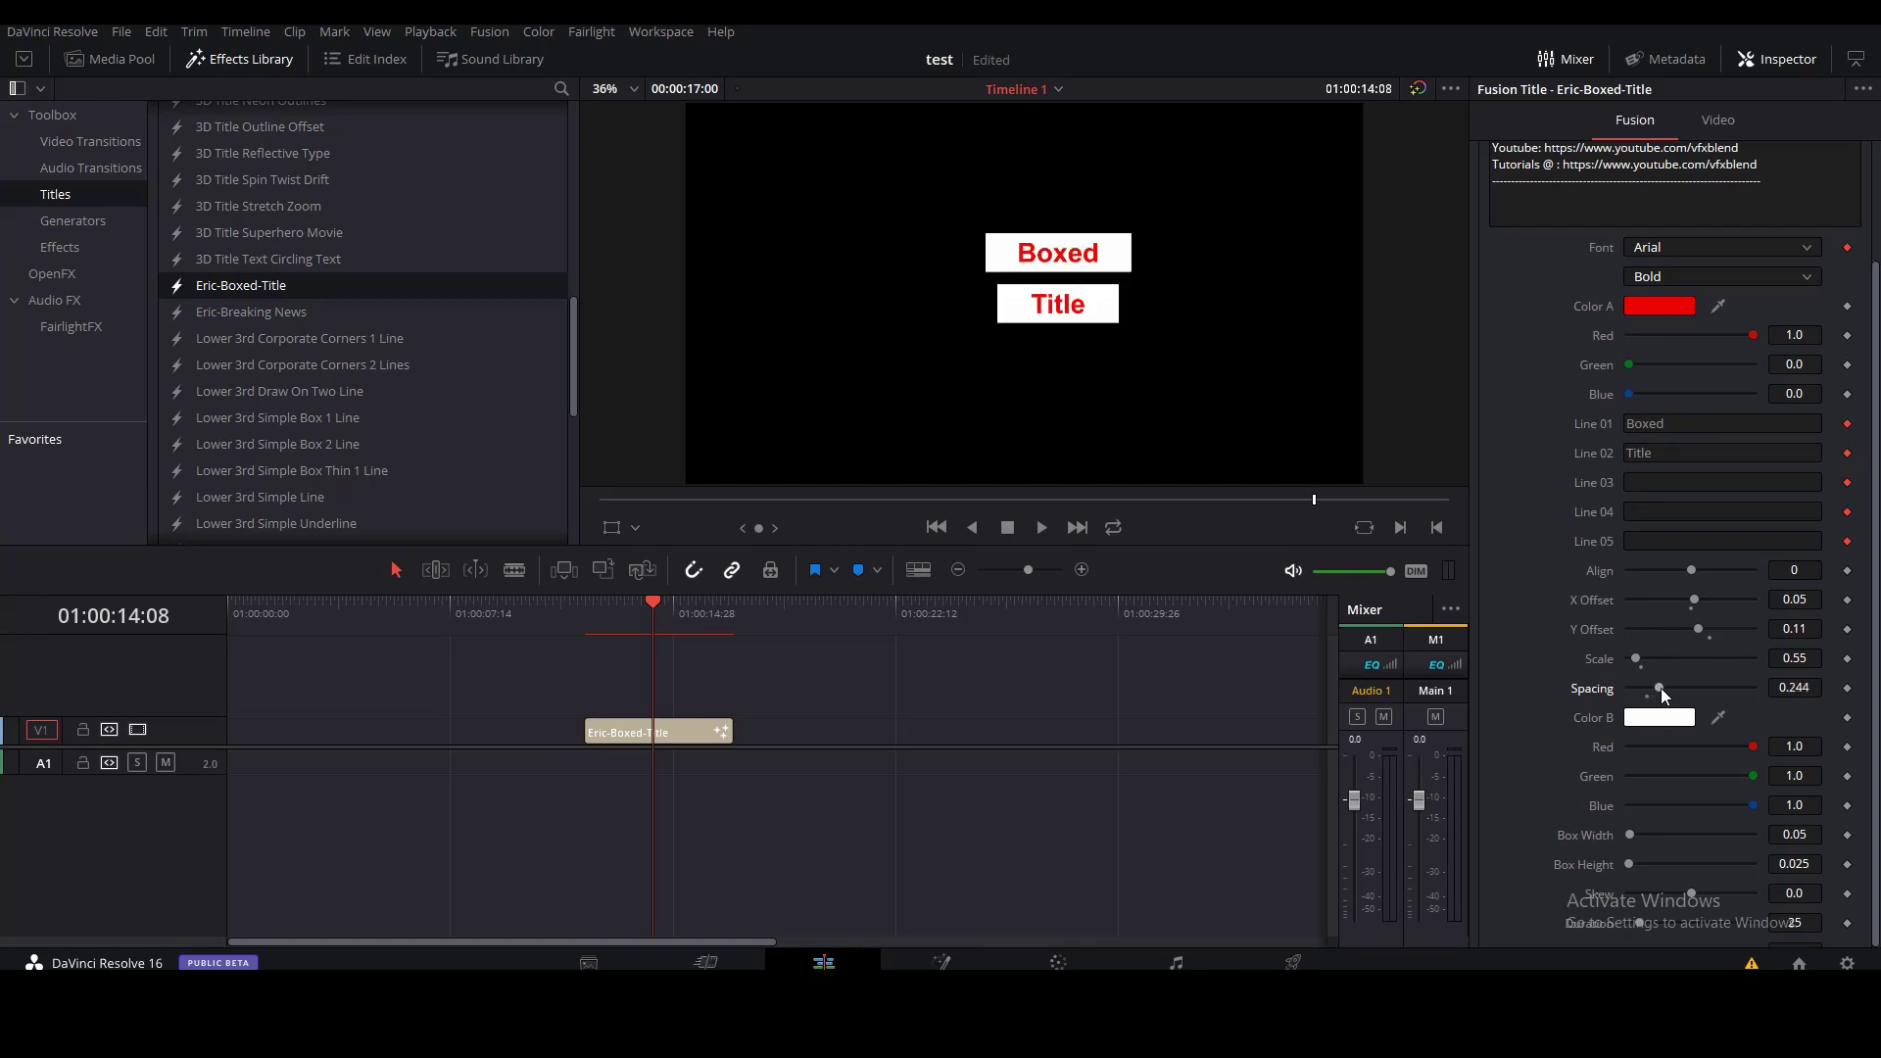
key(ctrl+z)
key(ctrl+z)
key(ctrl+z)
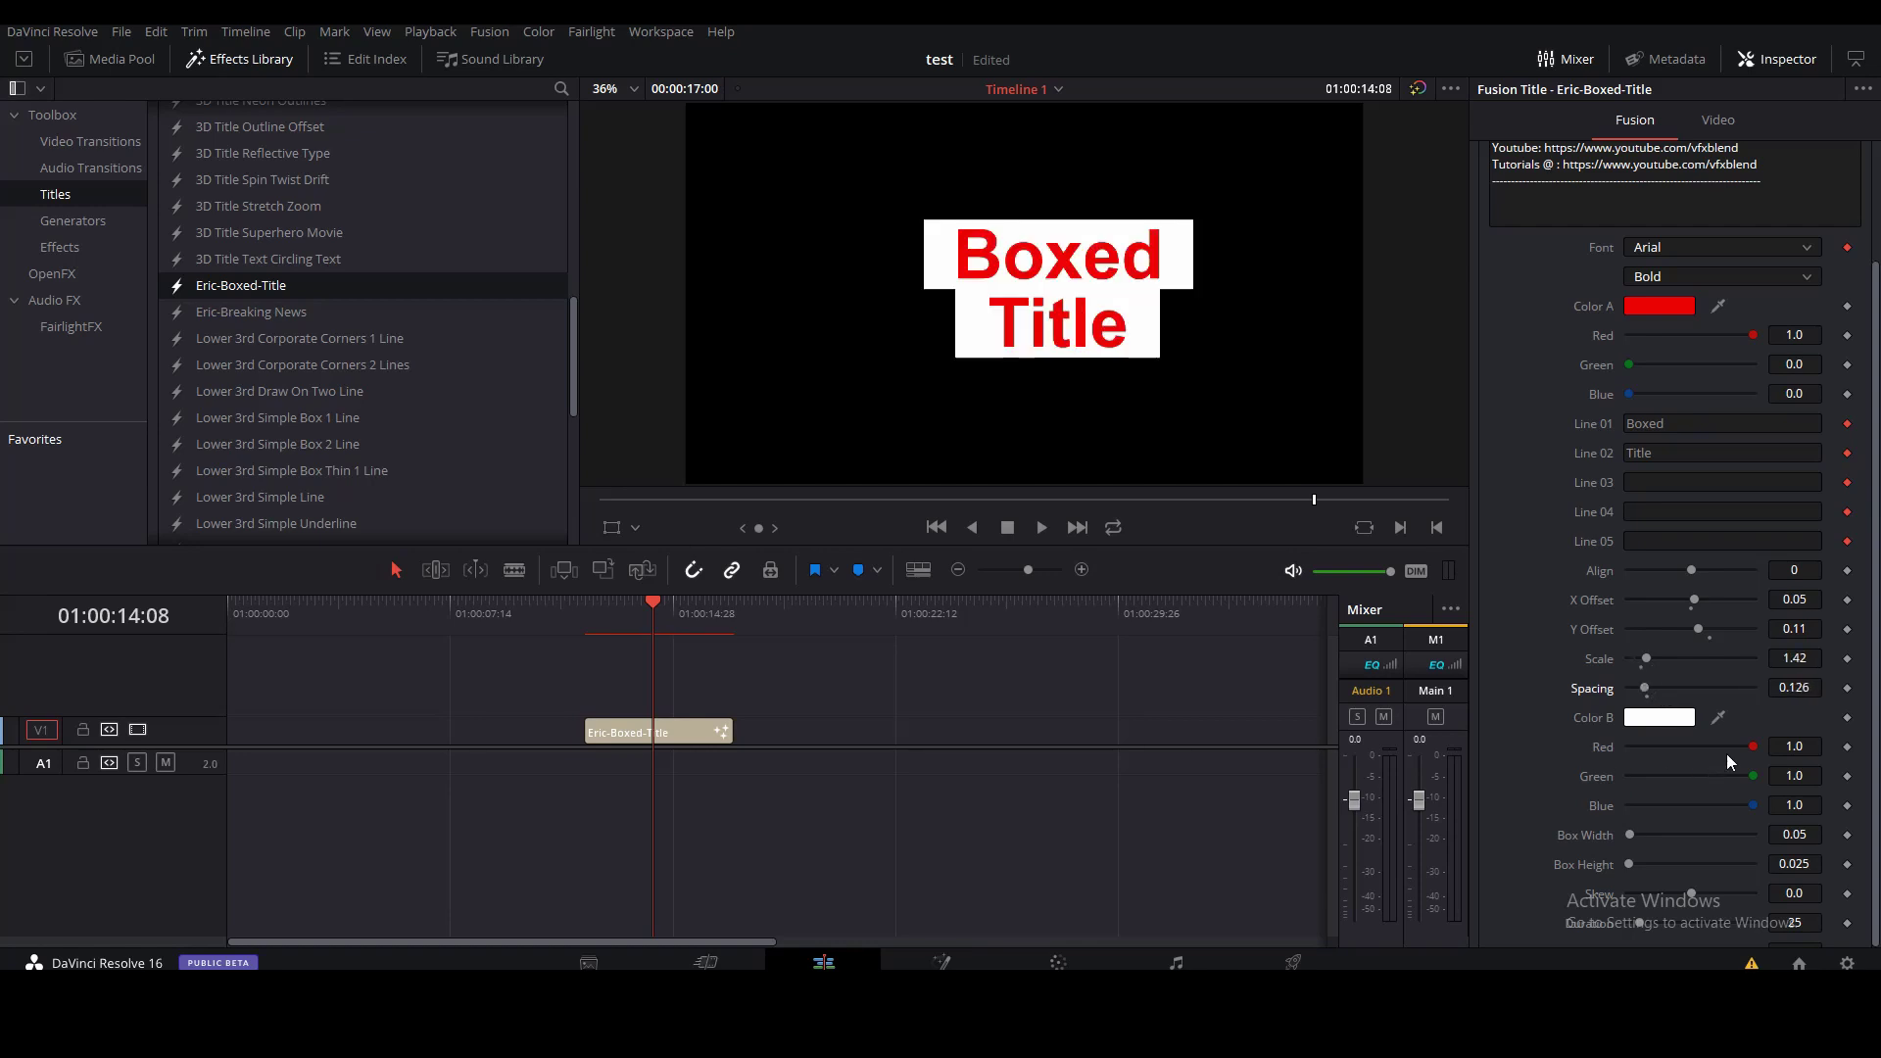
Set the title's Color B box colour to magenta
click(1666, 721)
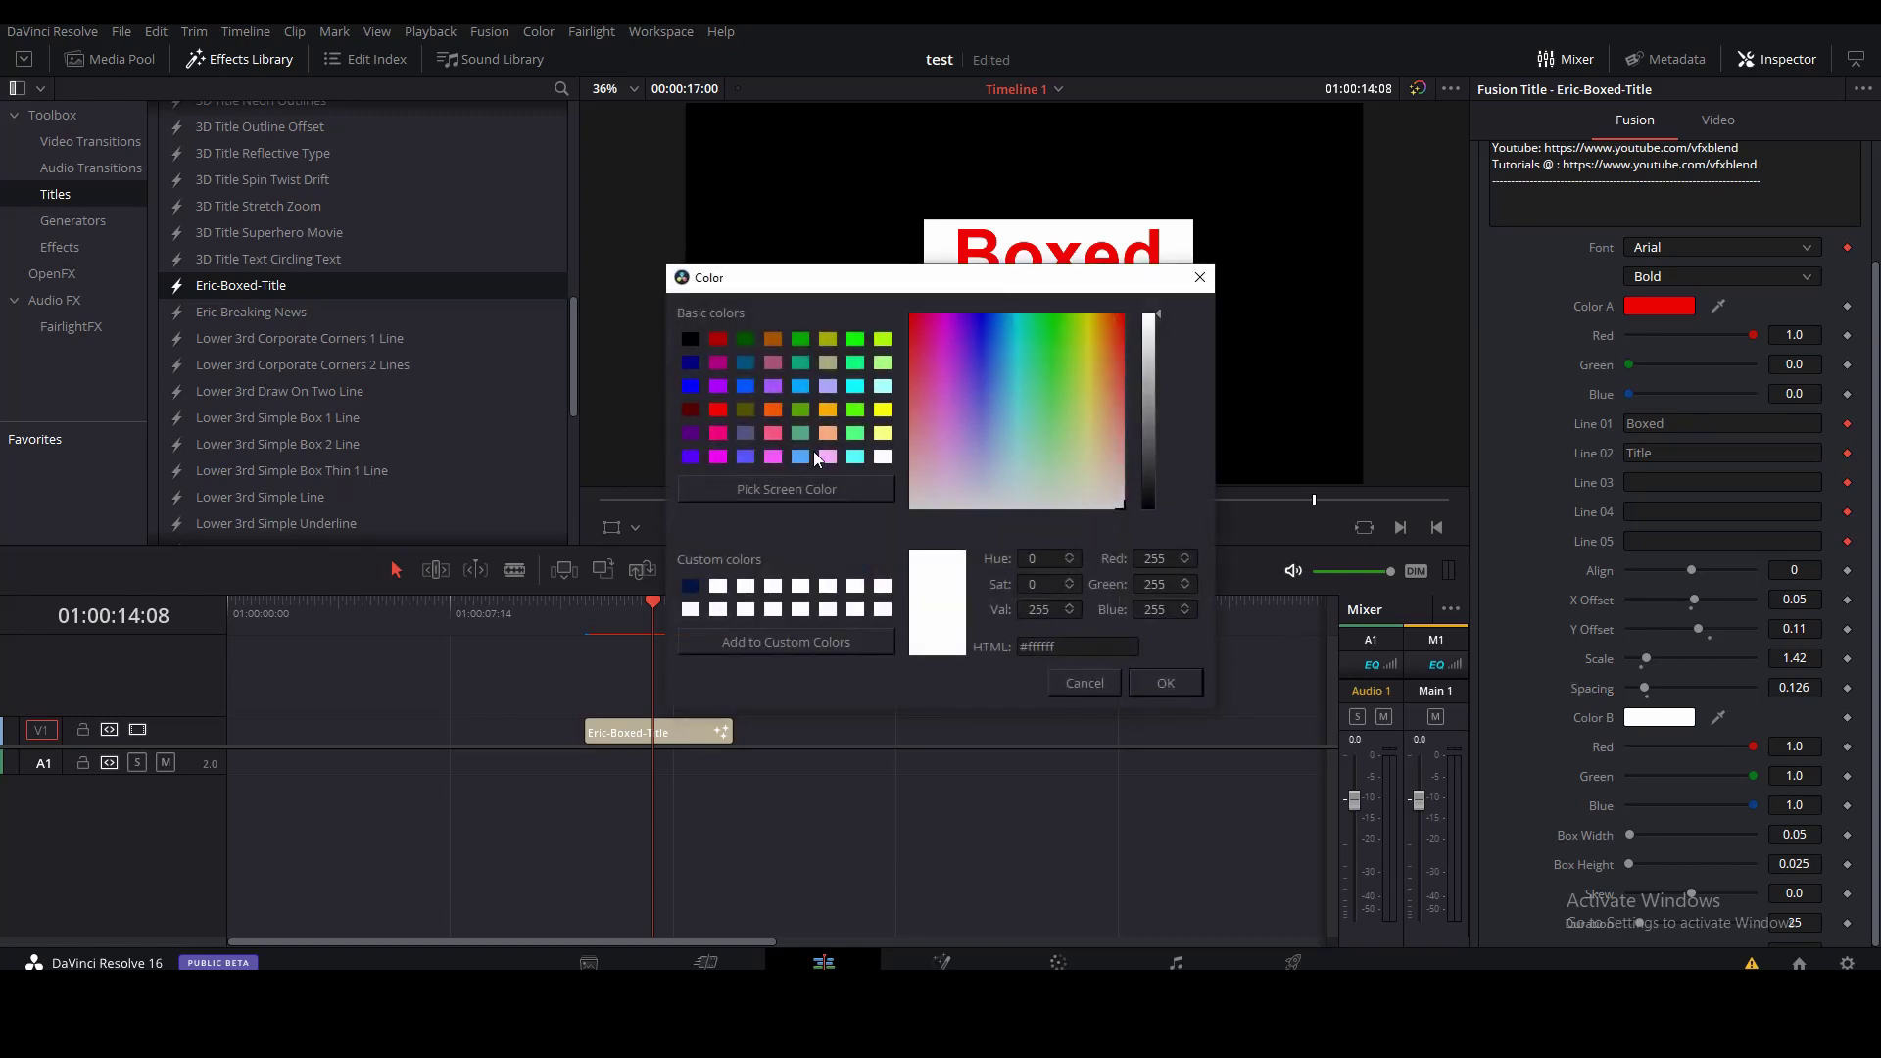
click(721, 455)
click(1160, 690)
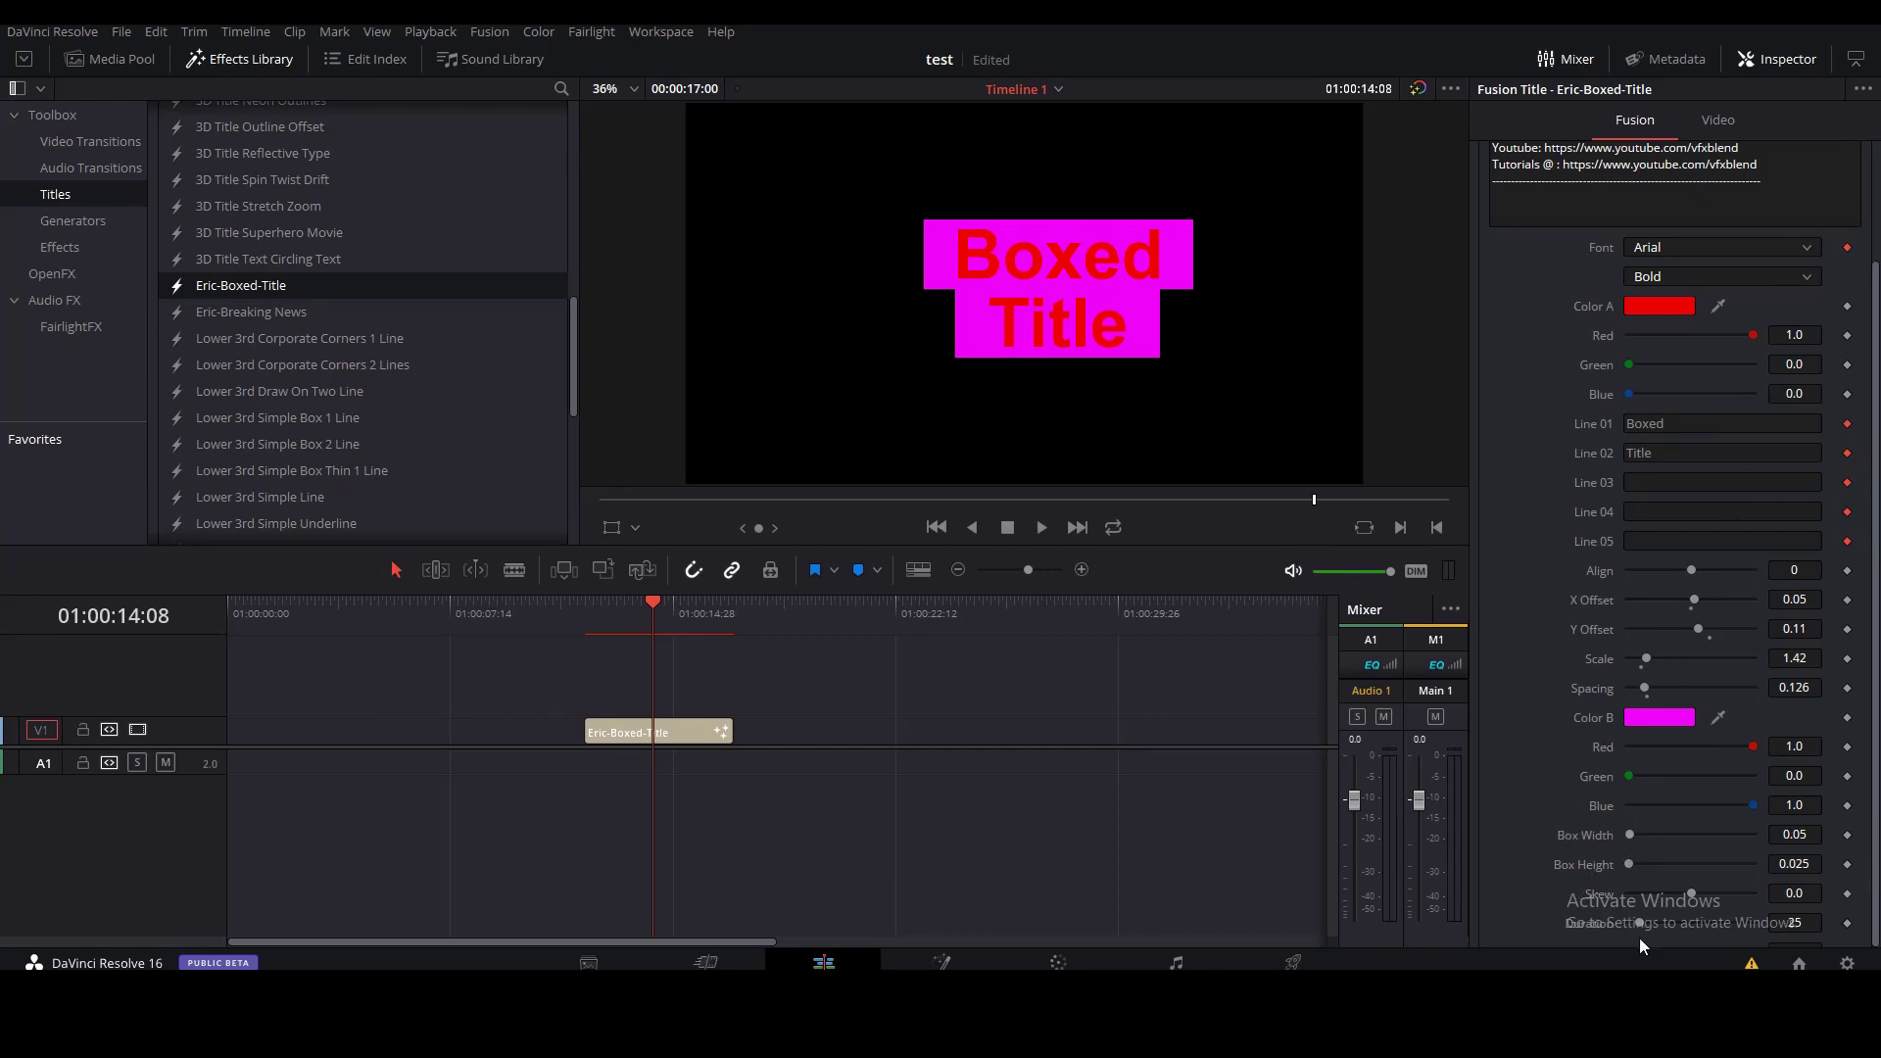
Toggle the Inspector height, then change Color B back to pure white
click(1857, 61)
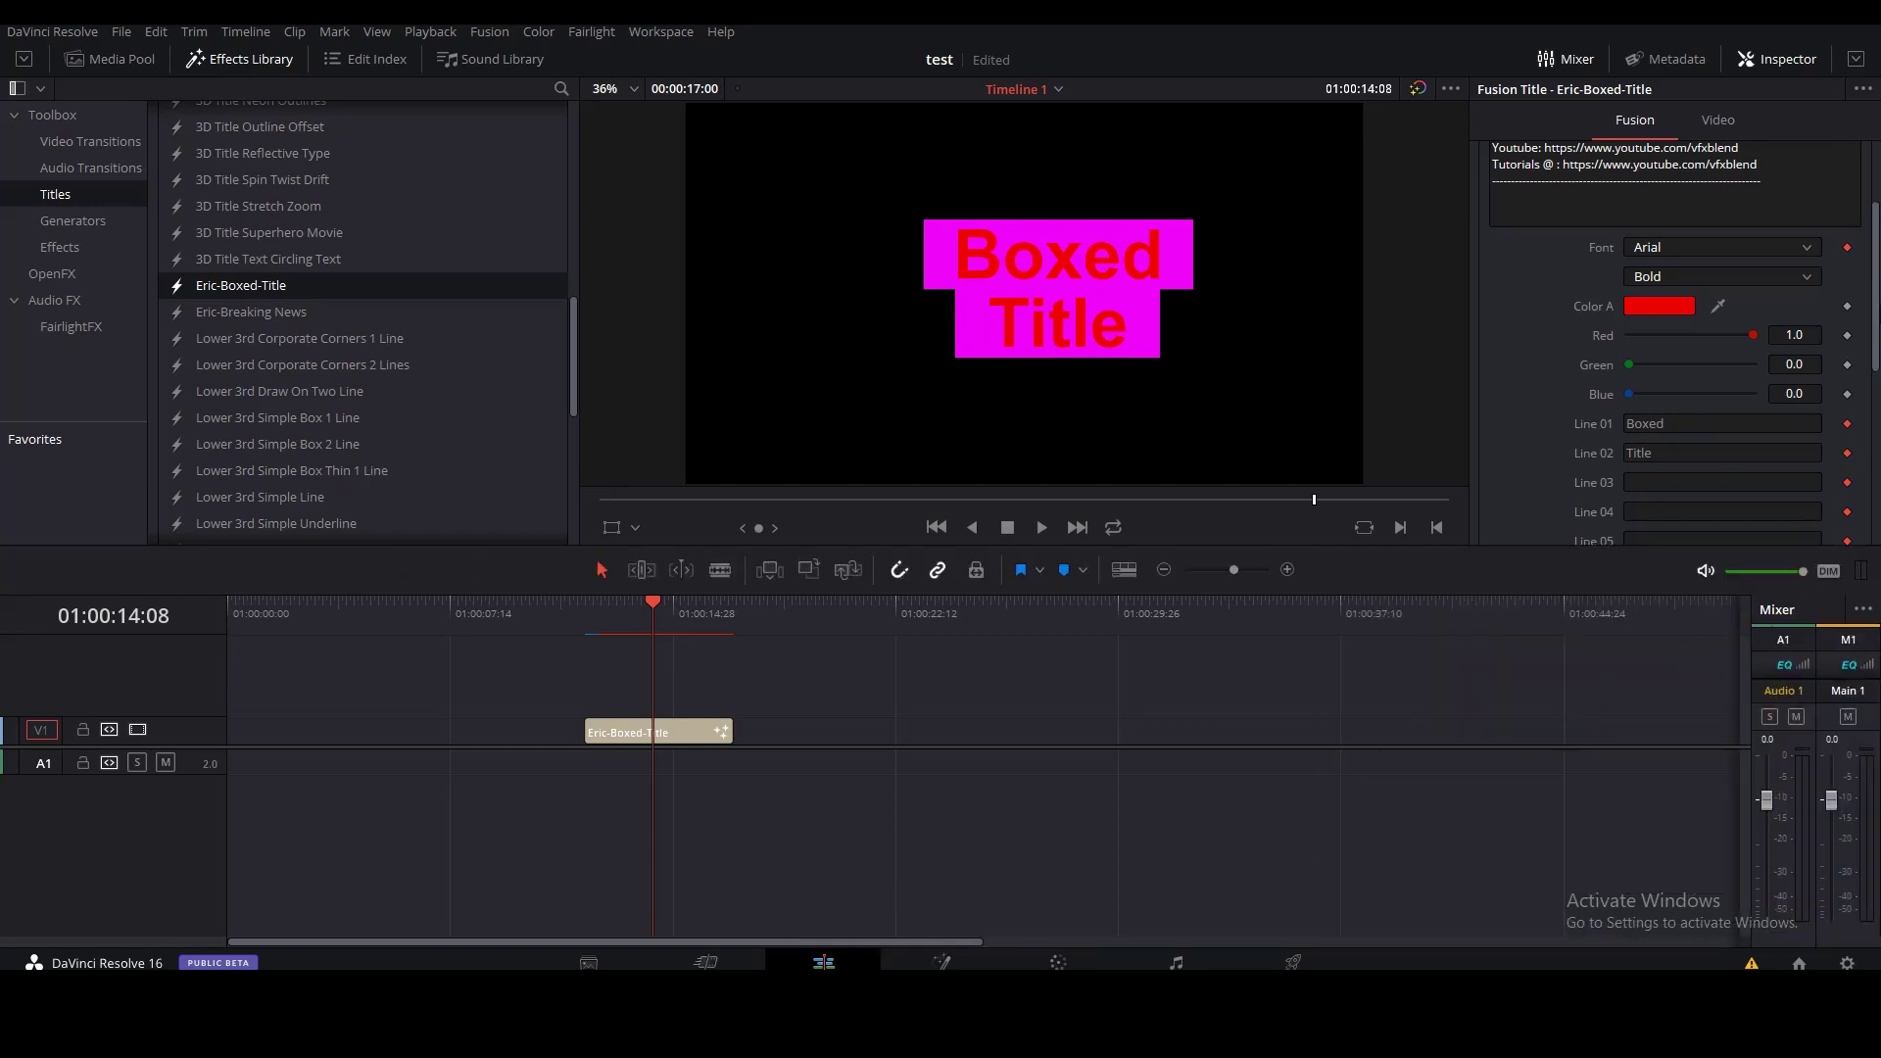
drag(1878, 306, 1866, 448)
click(1857, 61)
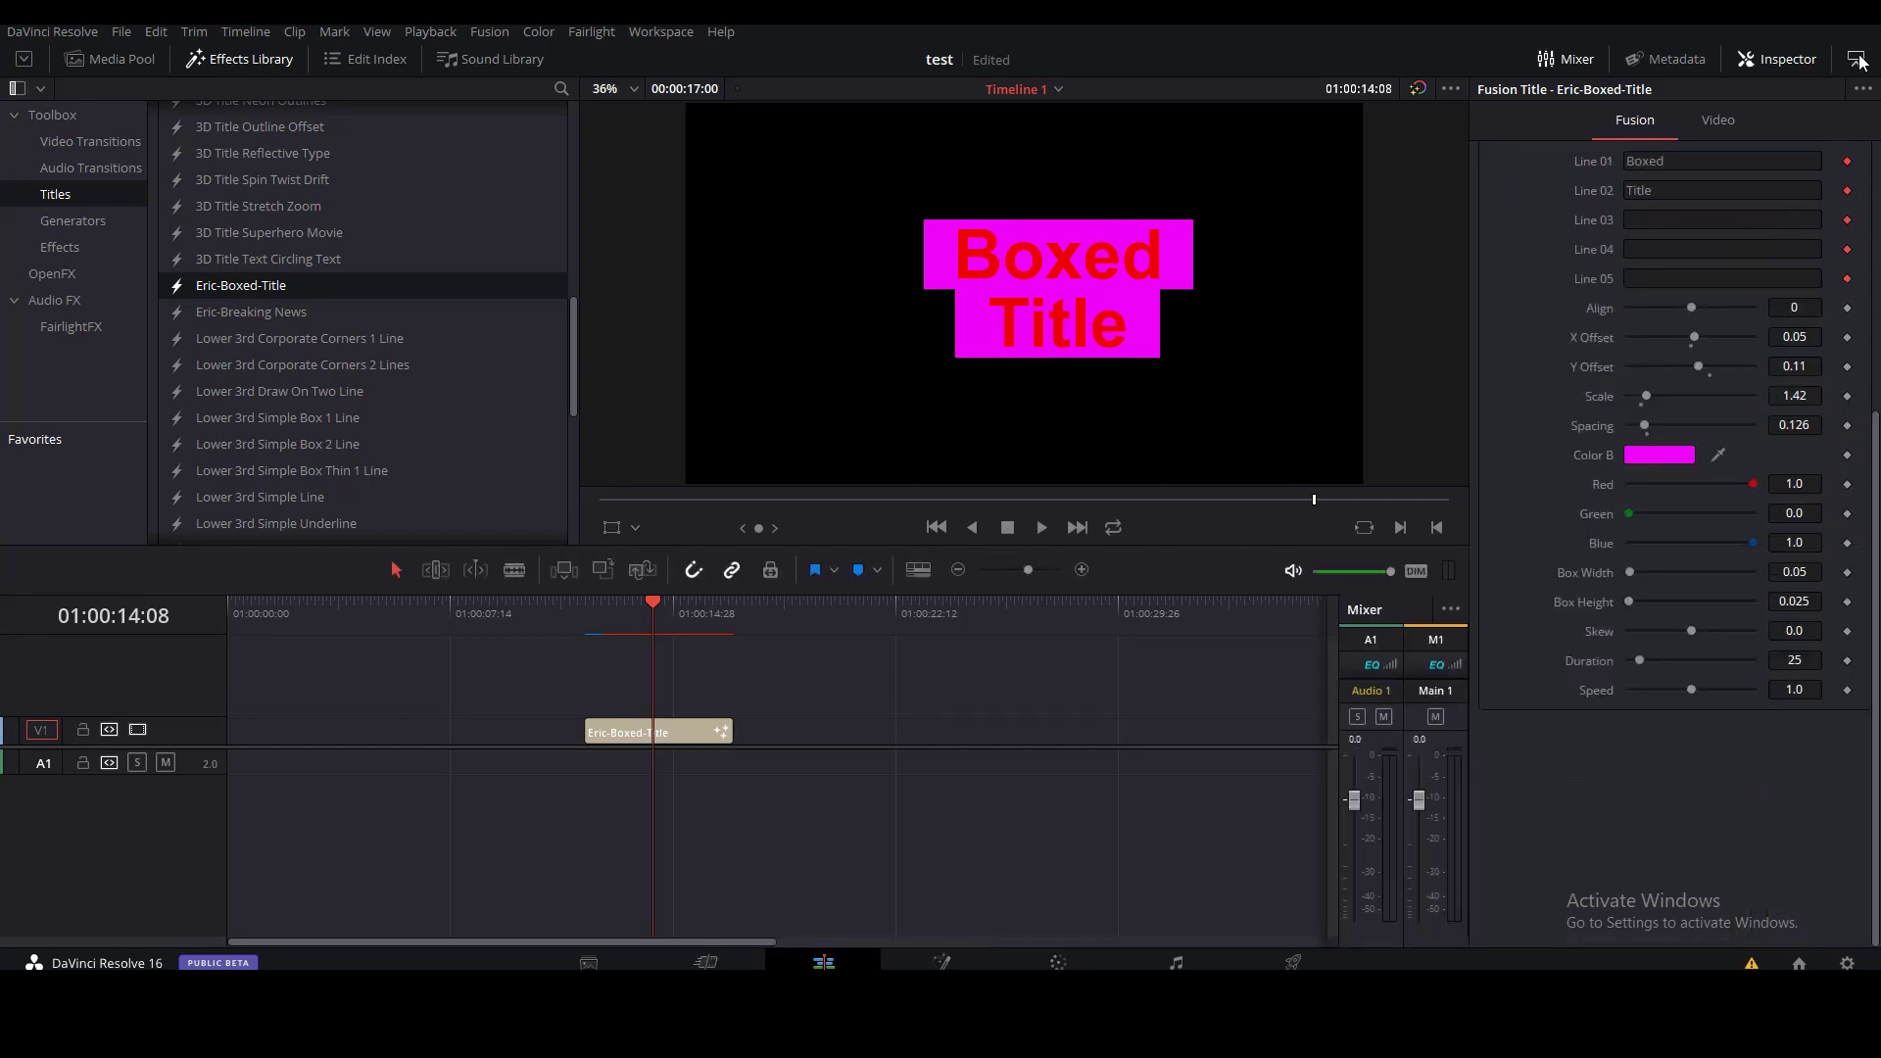
scroll(1642, 784, up, 3)
scroll(1666, 490, down, 5)
click(1671, 316)
drag(1077, 283, 1129, 311)
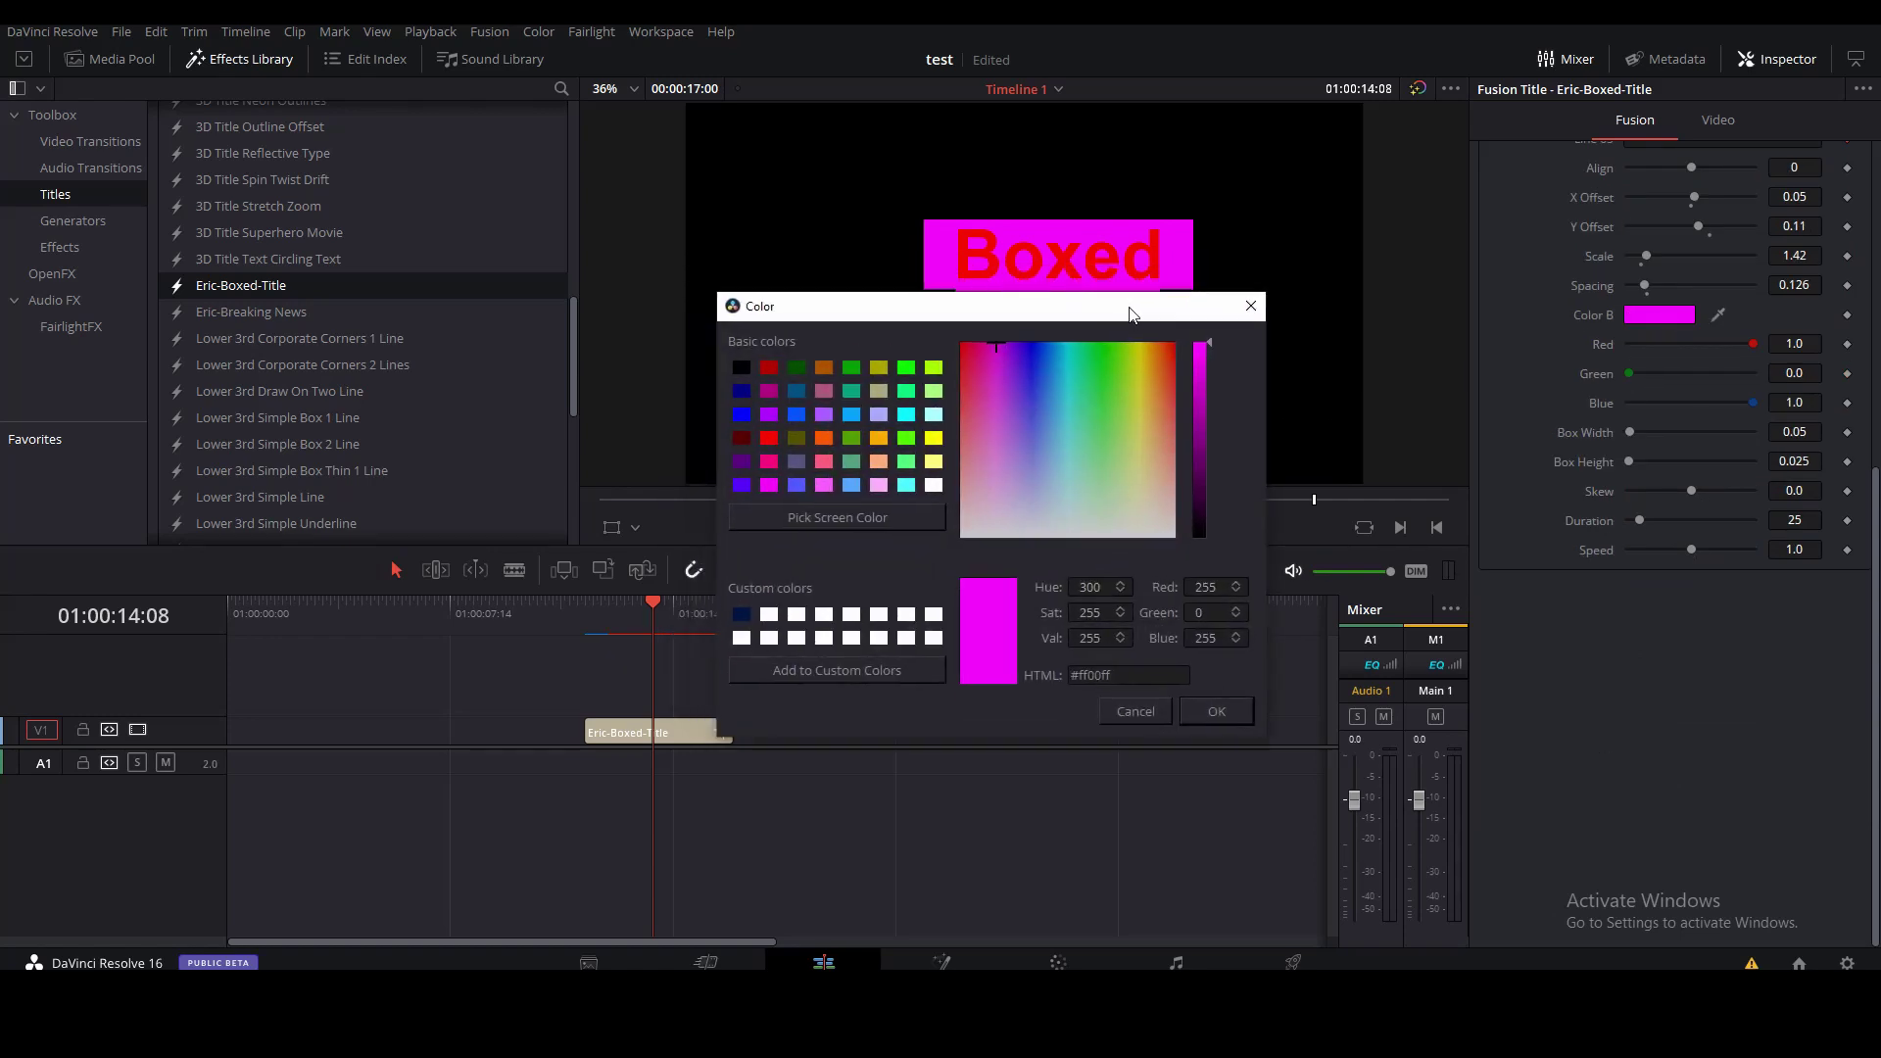
click(1174, 535)
click(1213, 713)
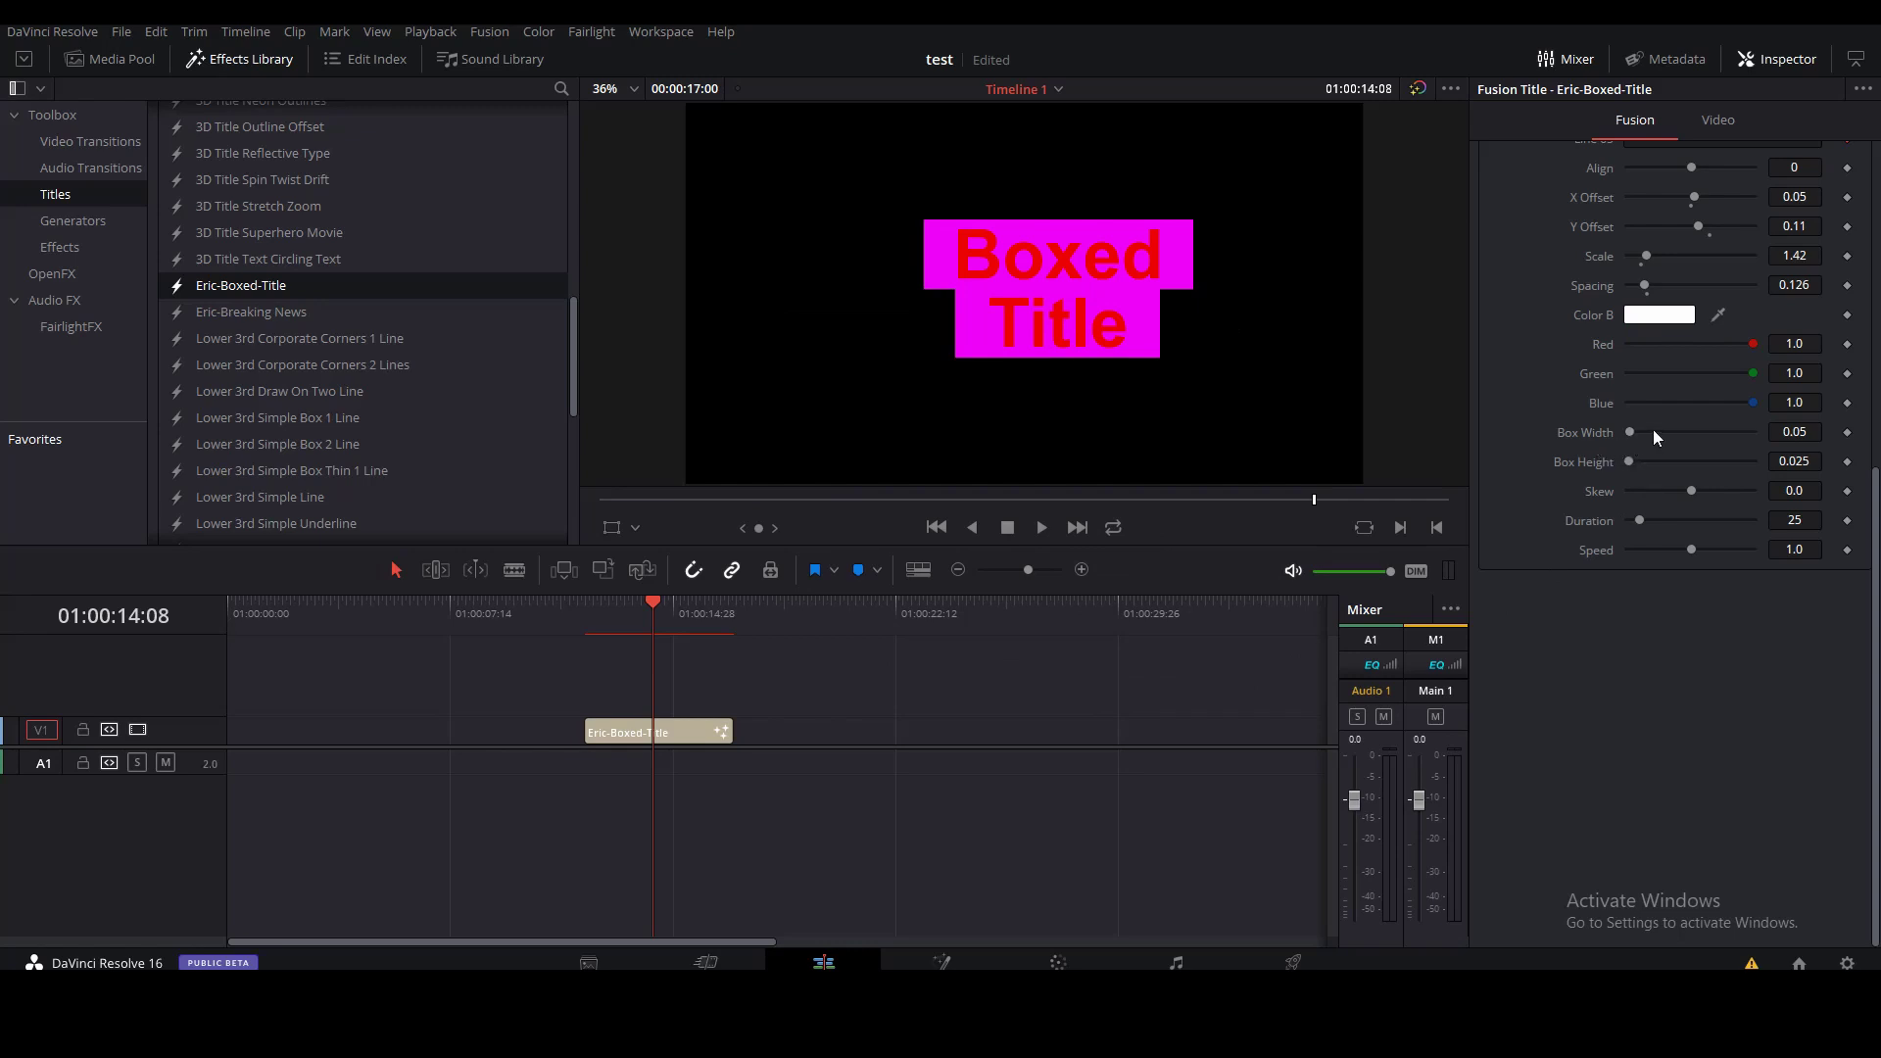
Set Box Width 0.082 and Box Height 0.109, widen Spacing, and tilt the boxes with Skew 3.3
mouse_move(1634, 432)
mouse_down()
mouse_move(1619, 433)
mouse_move(1642, 463)
mouse_up()
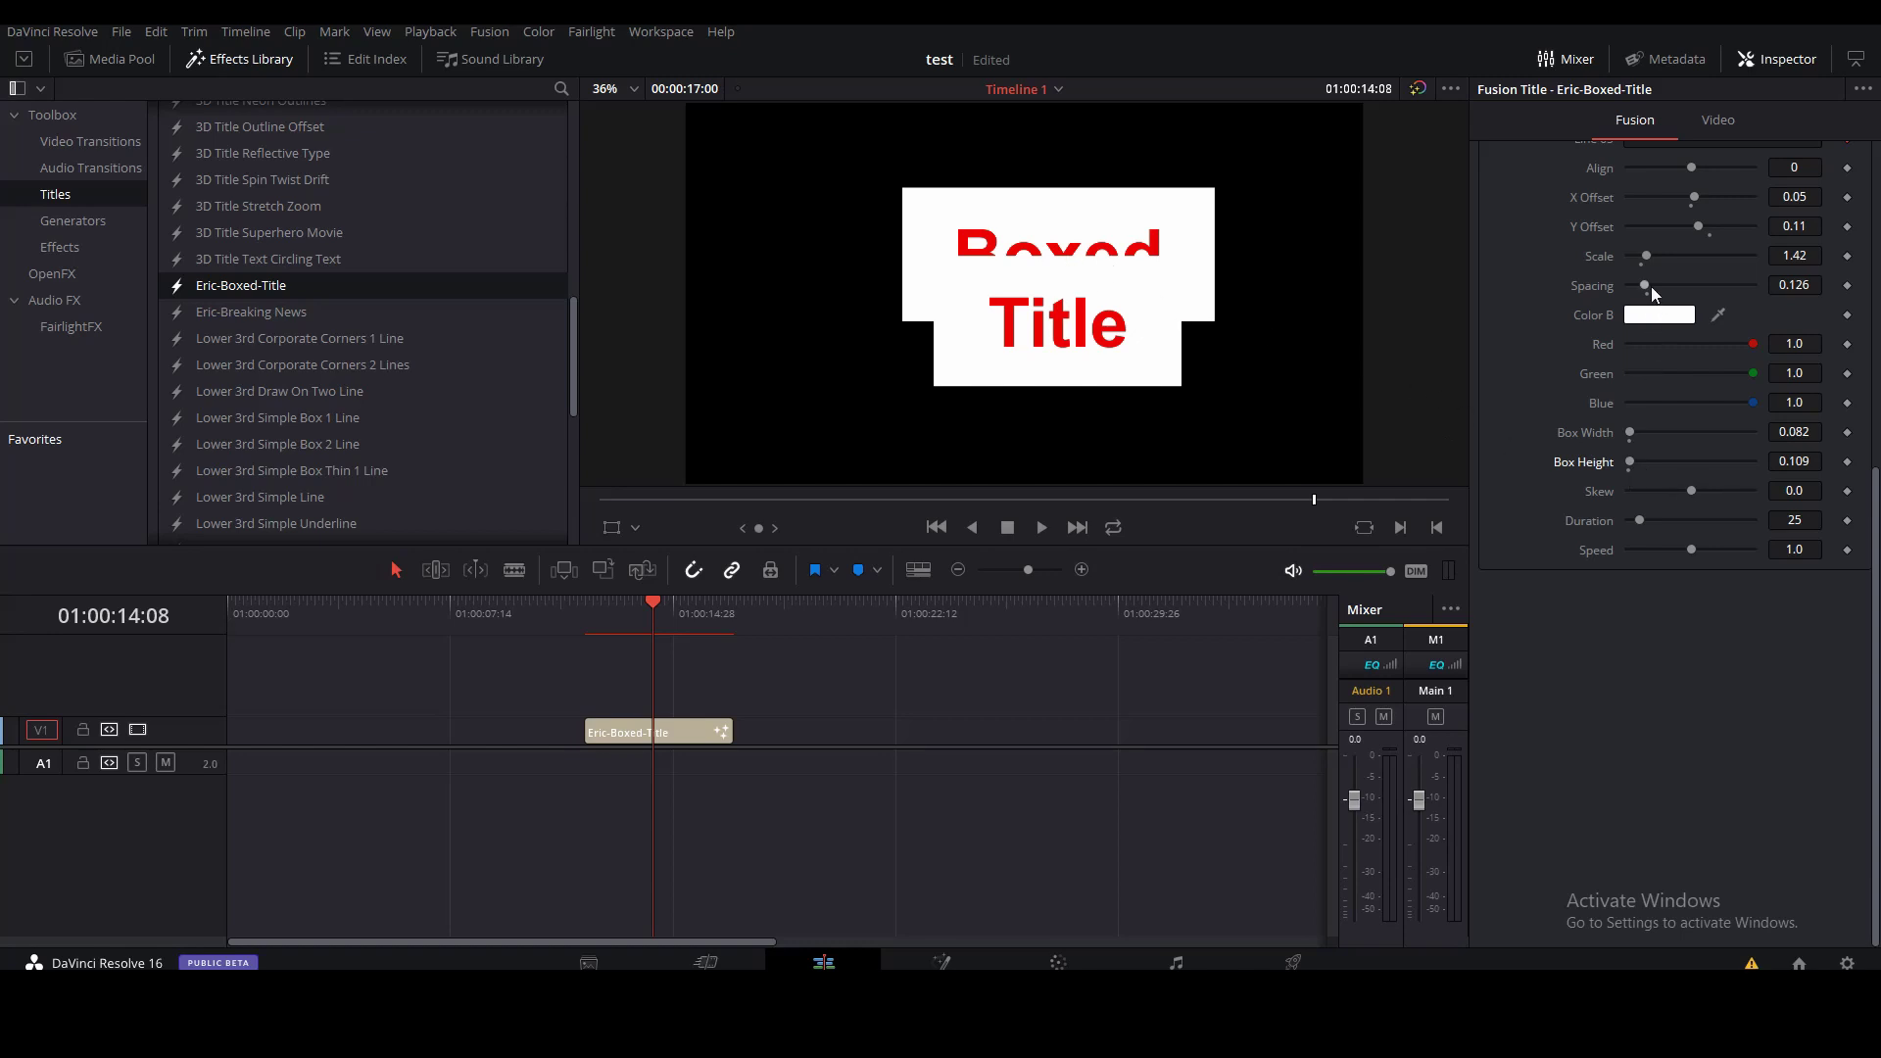
drag(1649, 282, 1656, 281)
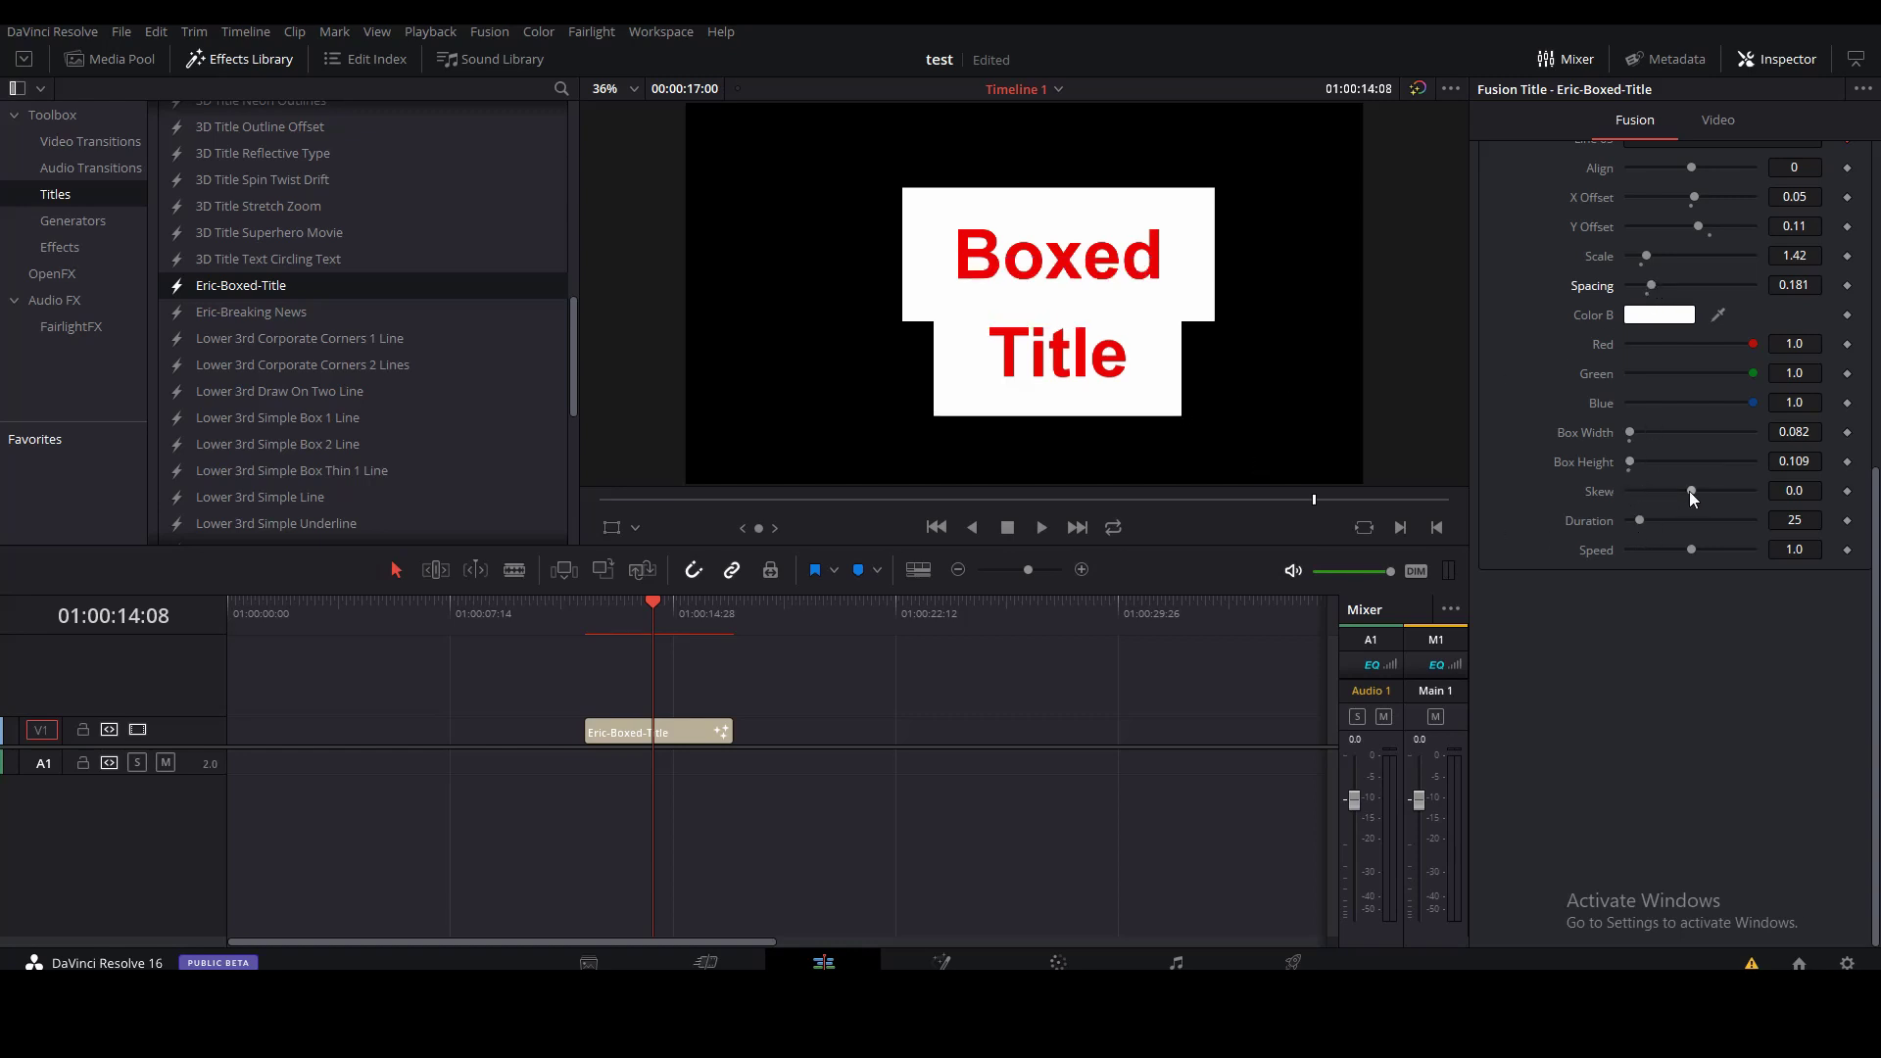
drag(1692, 490, 1706, 490)
Raise Spacing to about 0.3, test Skew both ways, then reset Skew to 0.0
drag(1656, 284, 1665, 286)
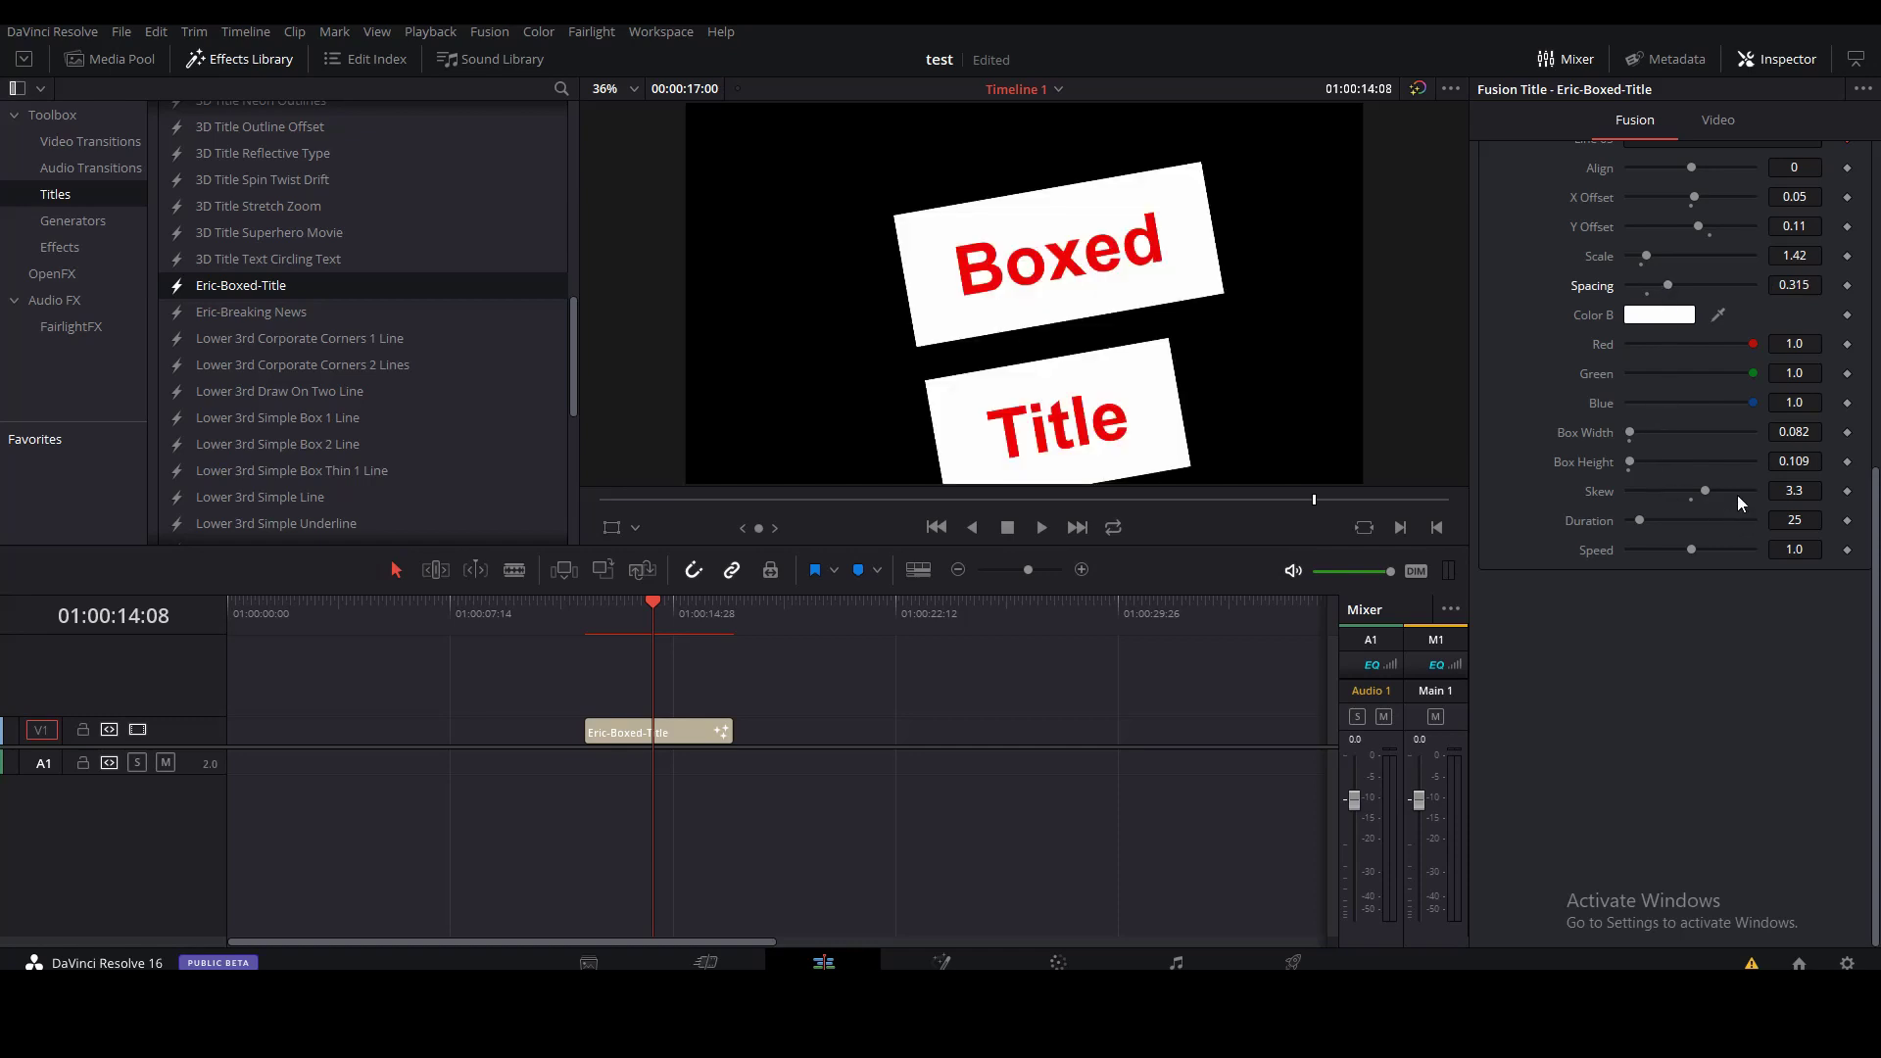
drag(1679, 488, 1661, 488)
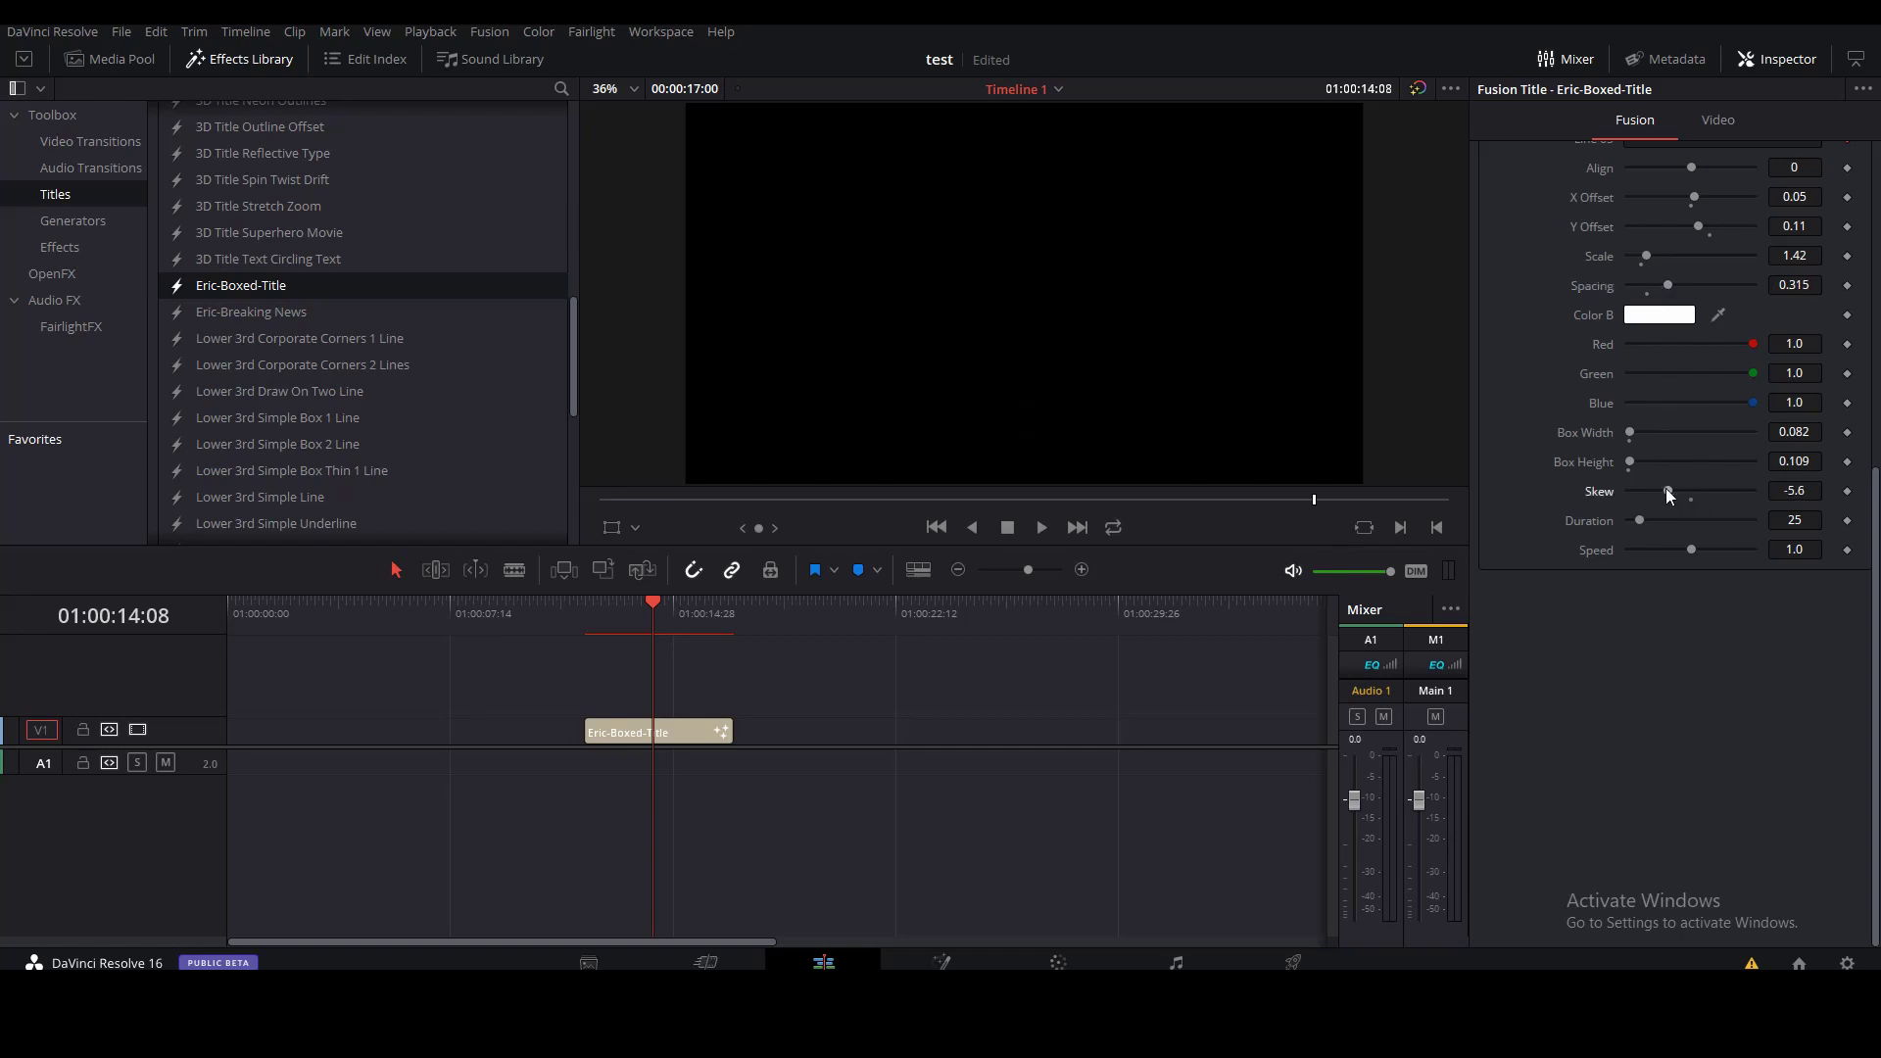
drag(1672, 486, 1715, 486)
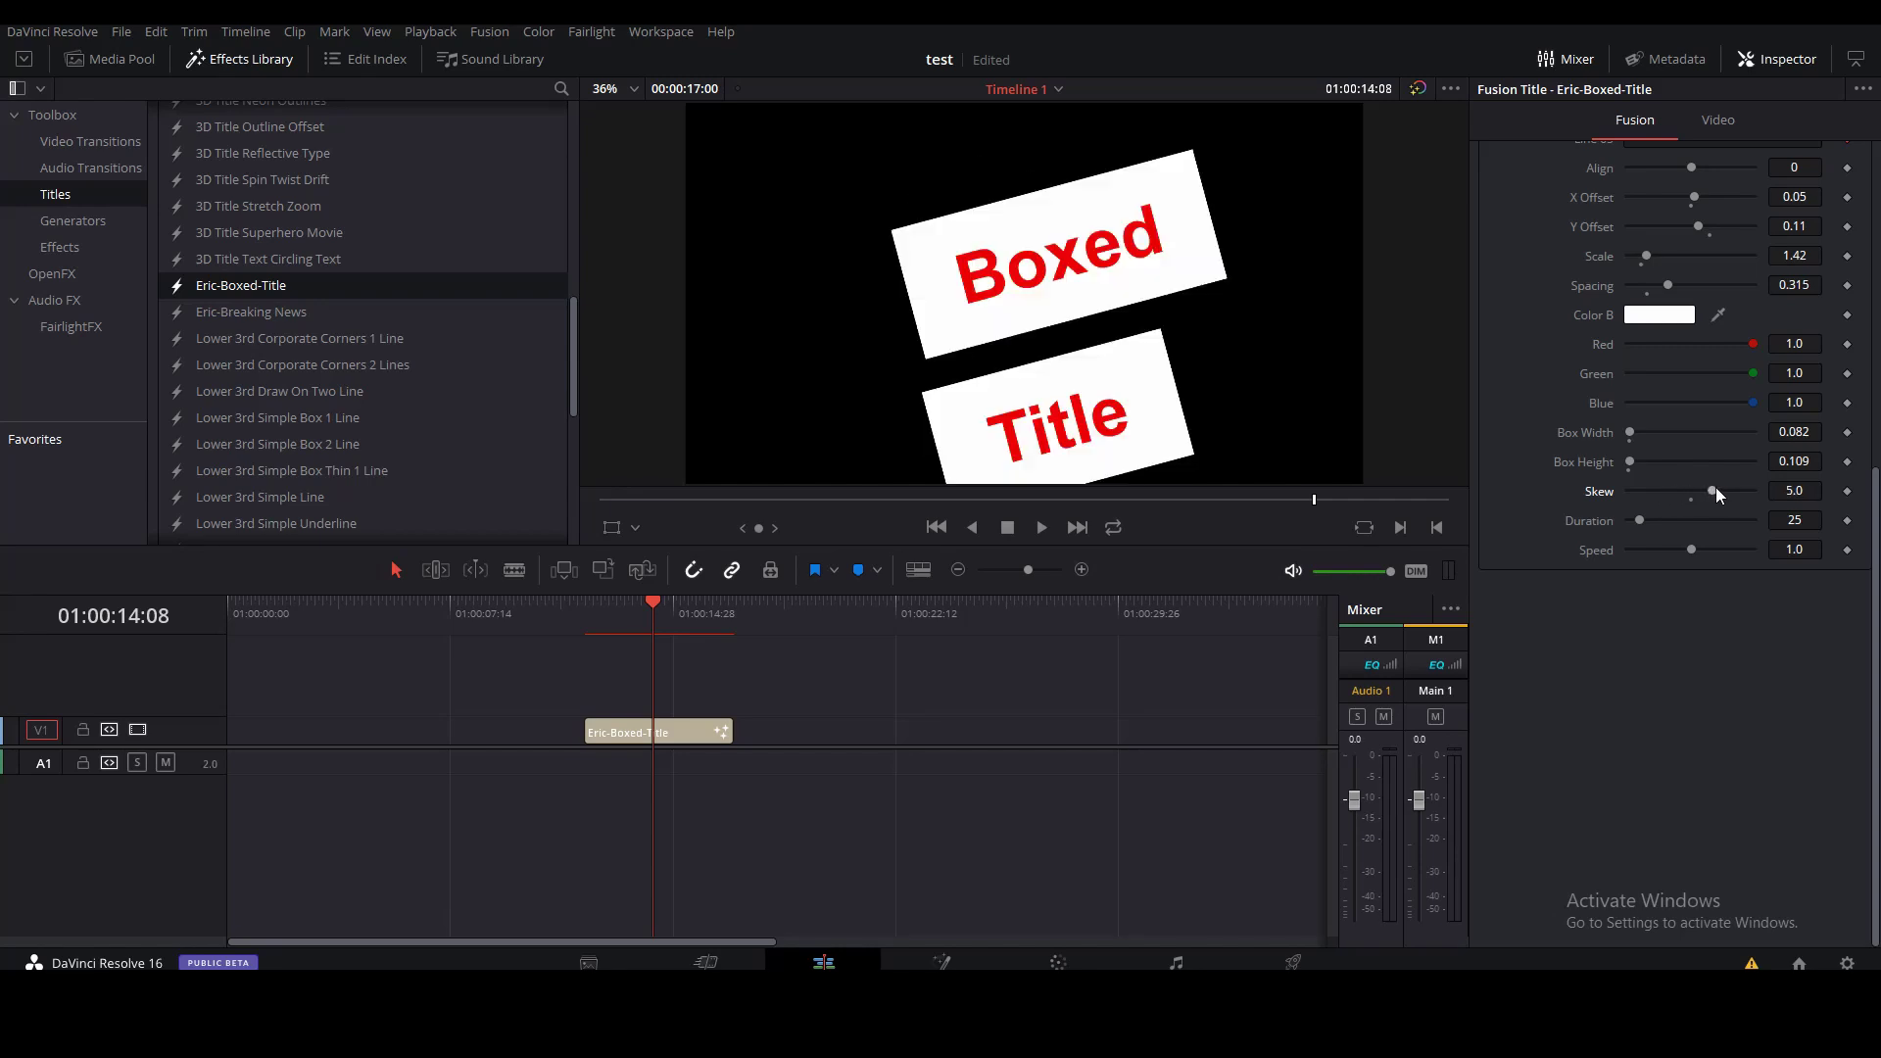
click(1691, 498)
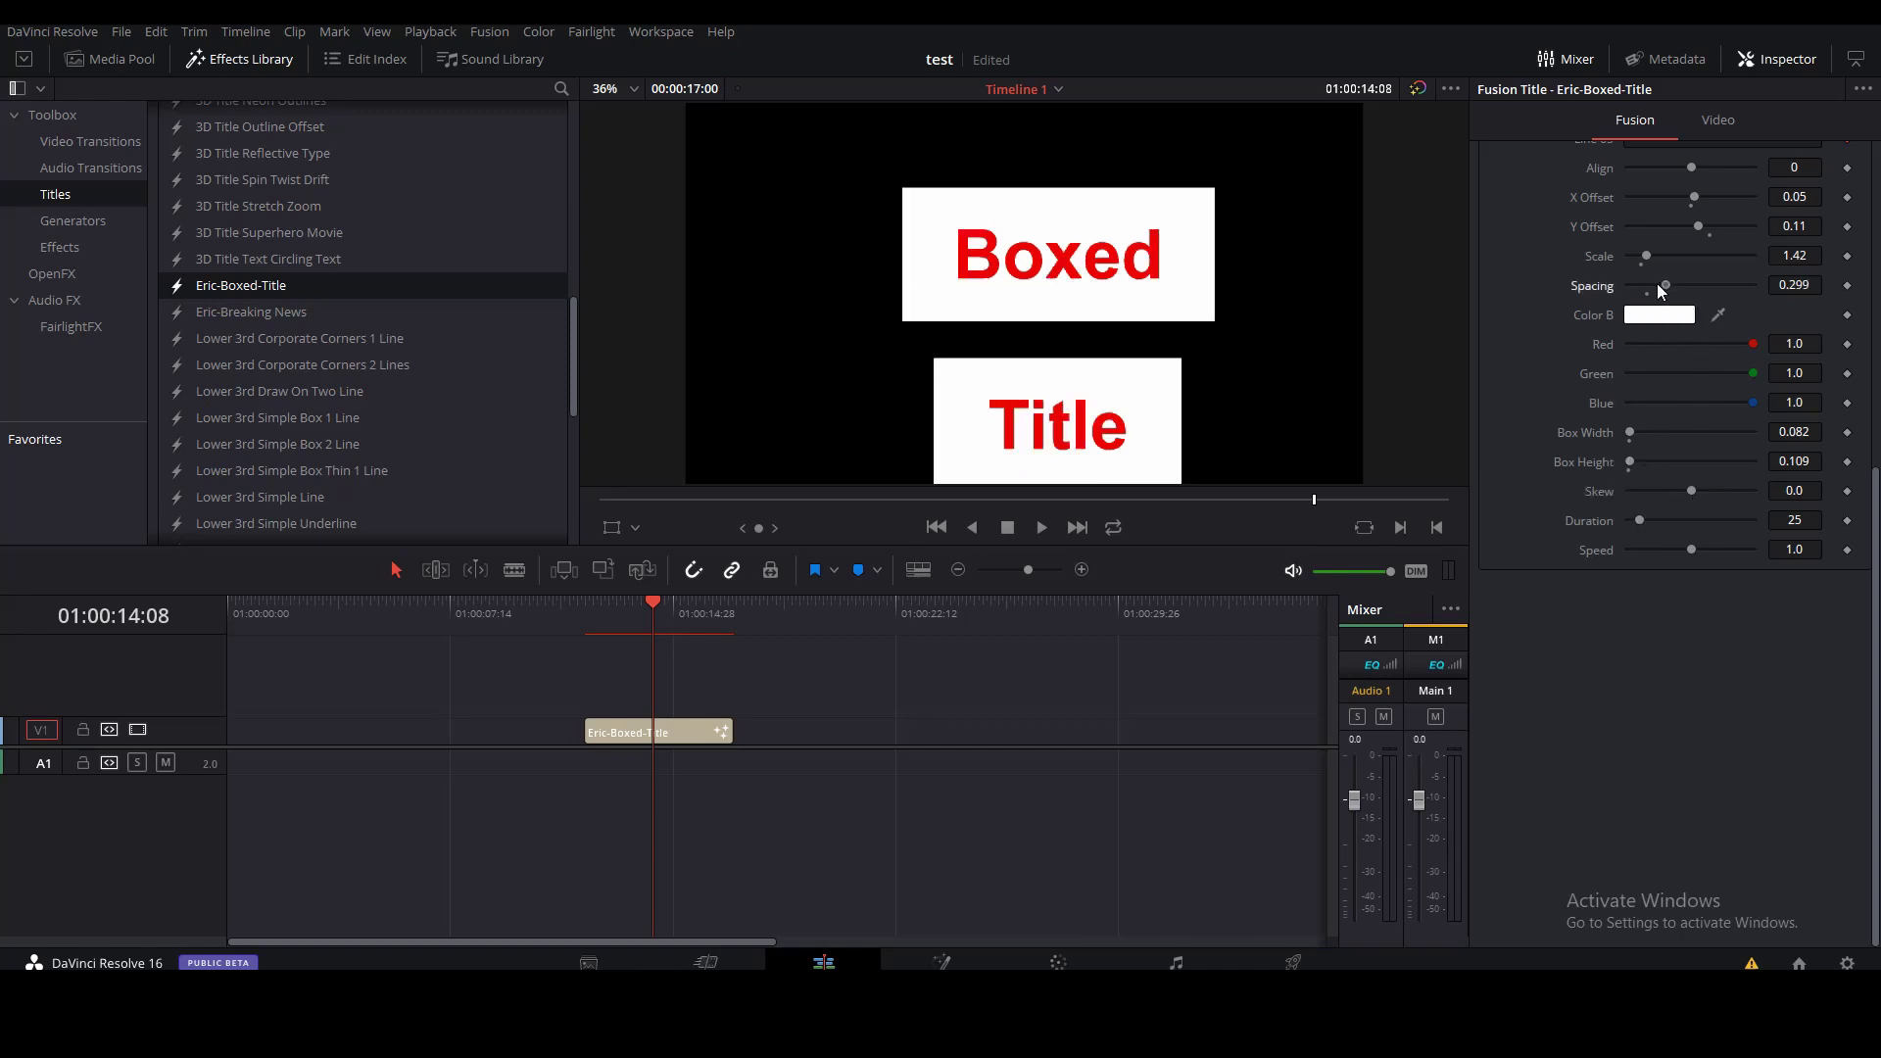
Cut Box Height to 0.027 and tighten Spacing to 0.118
drag(1668, 284, 1658, 284)
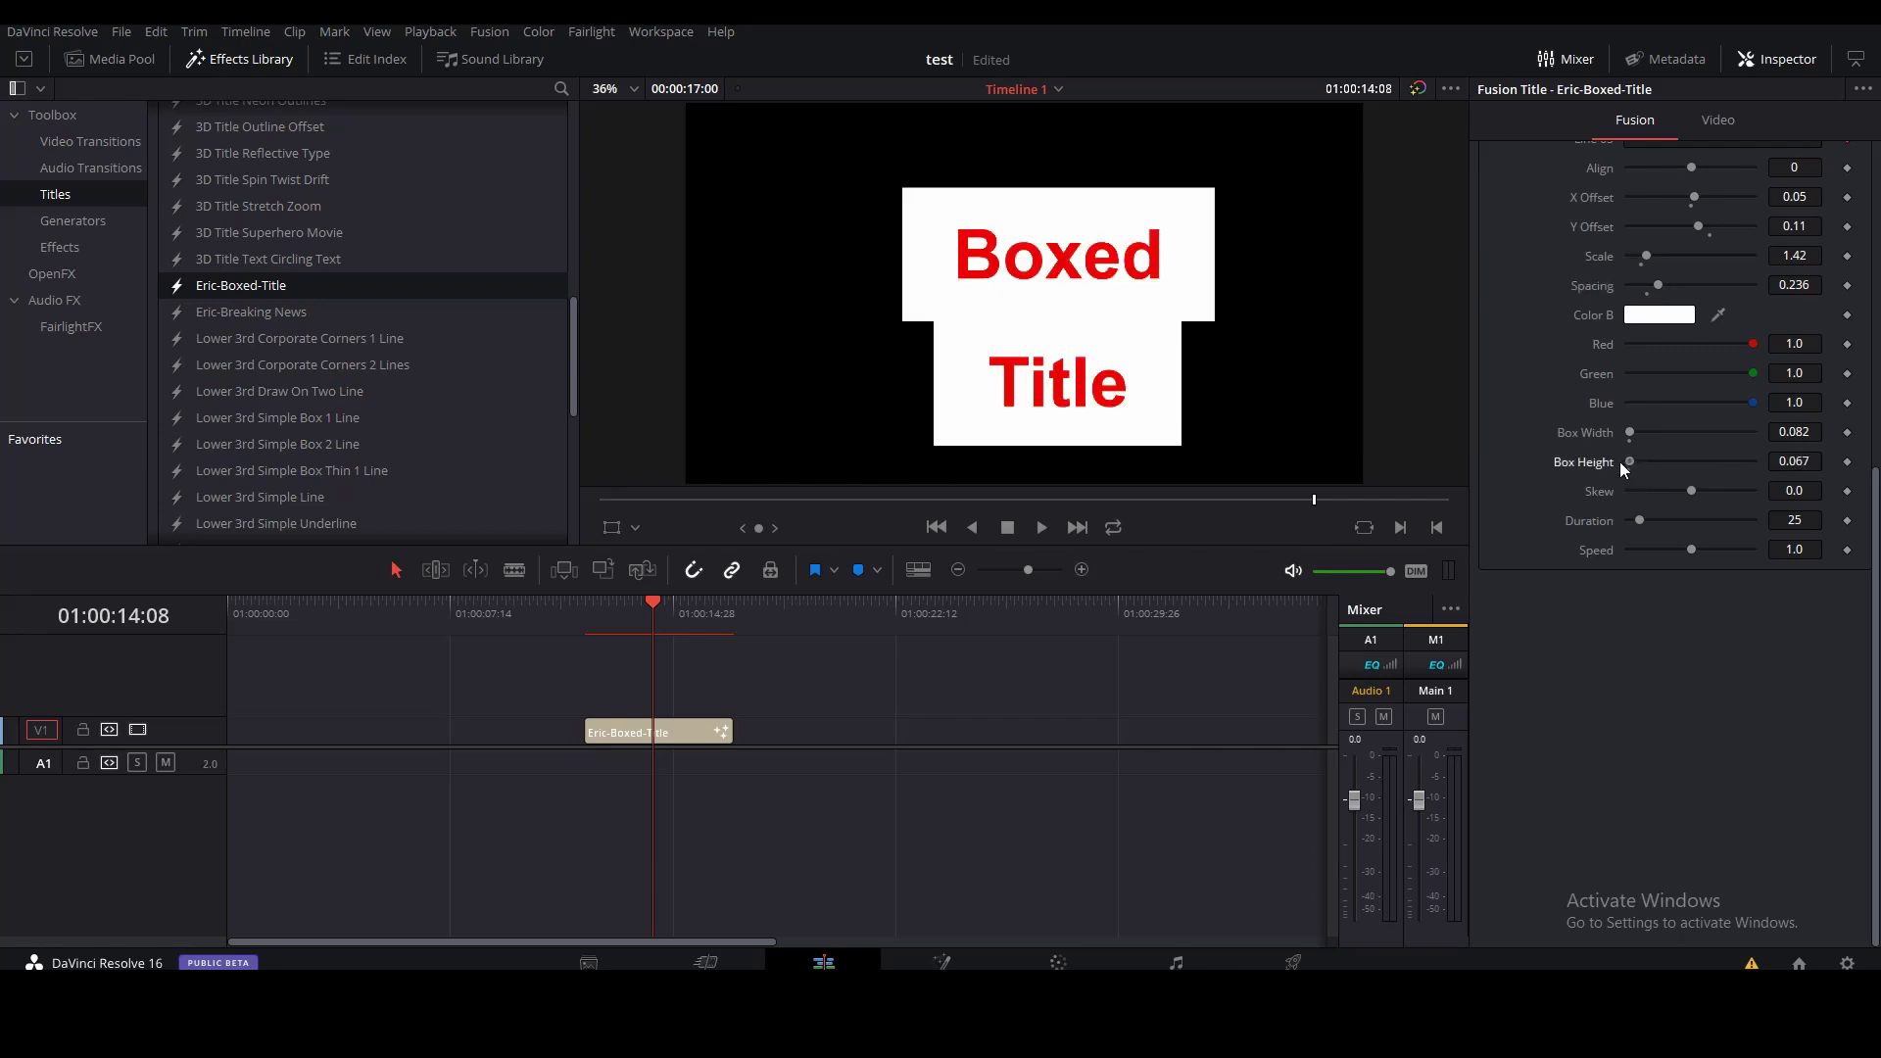
drag(1629, 462, 1615, 462)
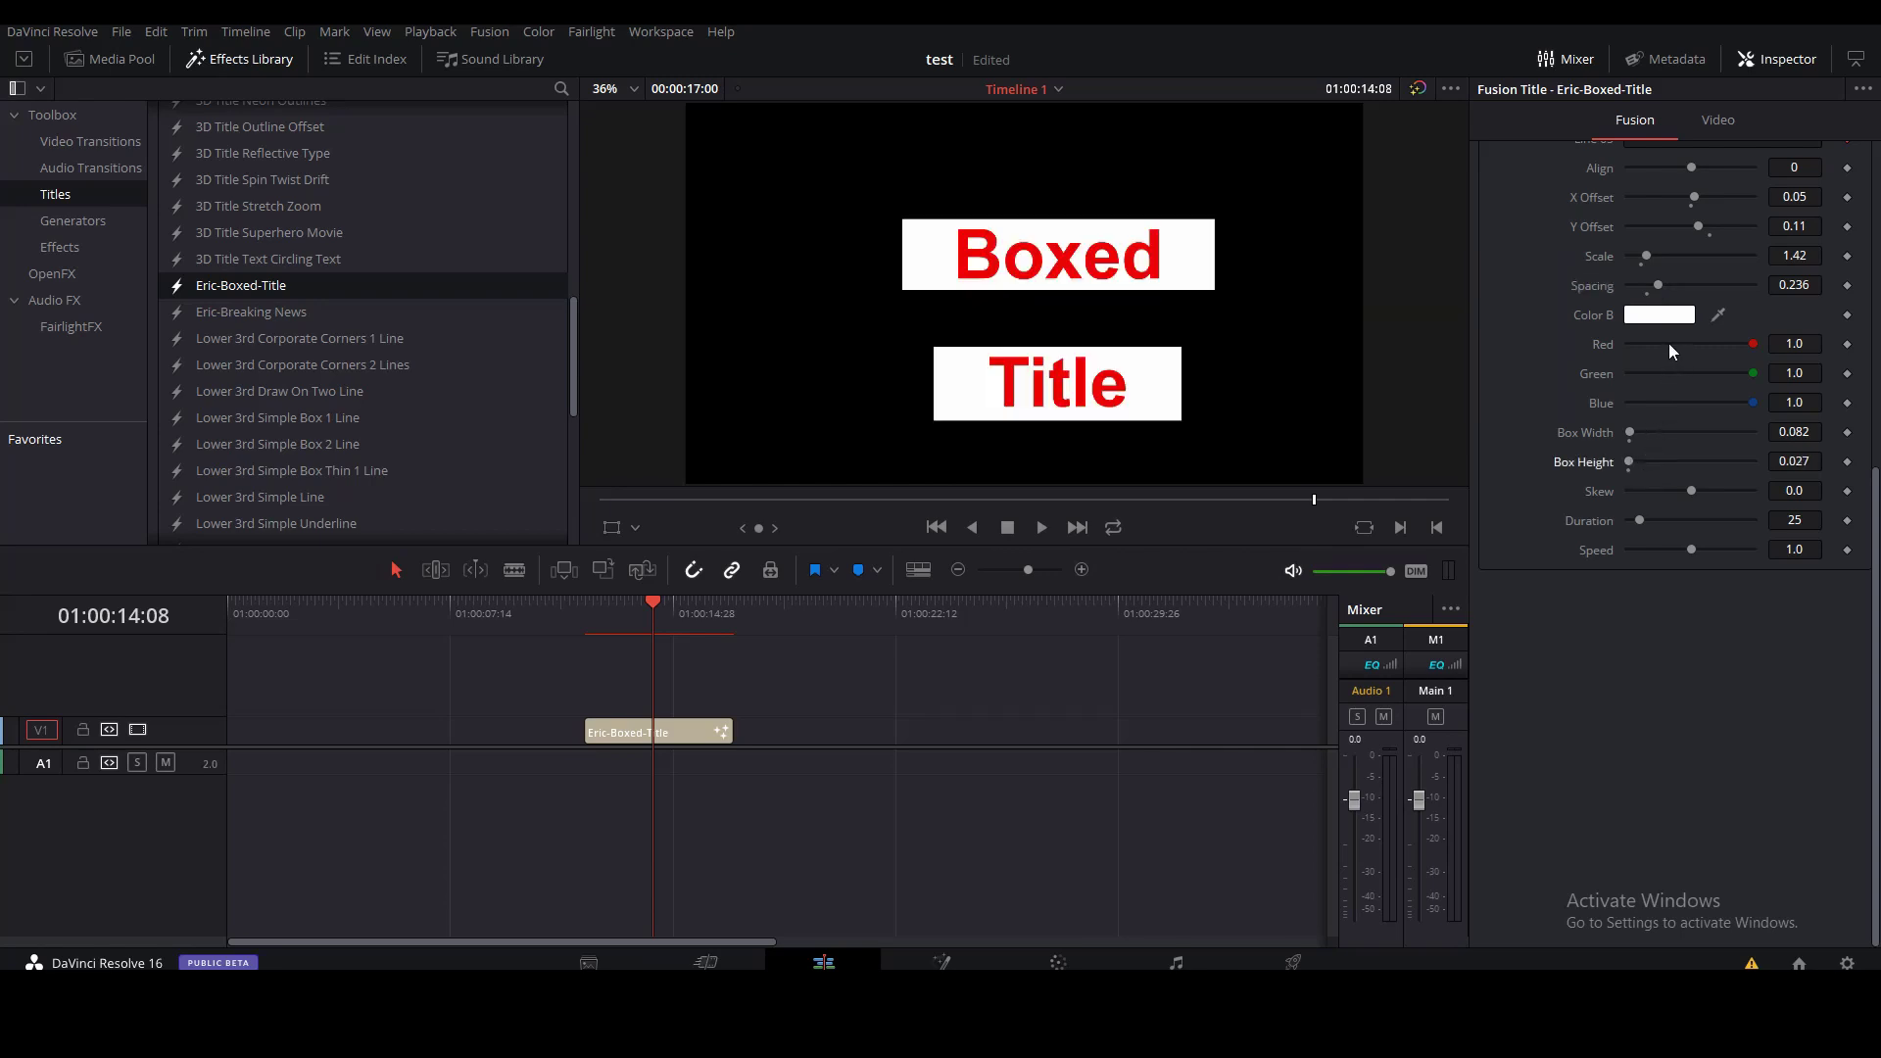
drag(1658, 285, 1645, 285)
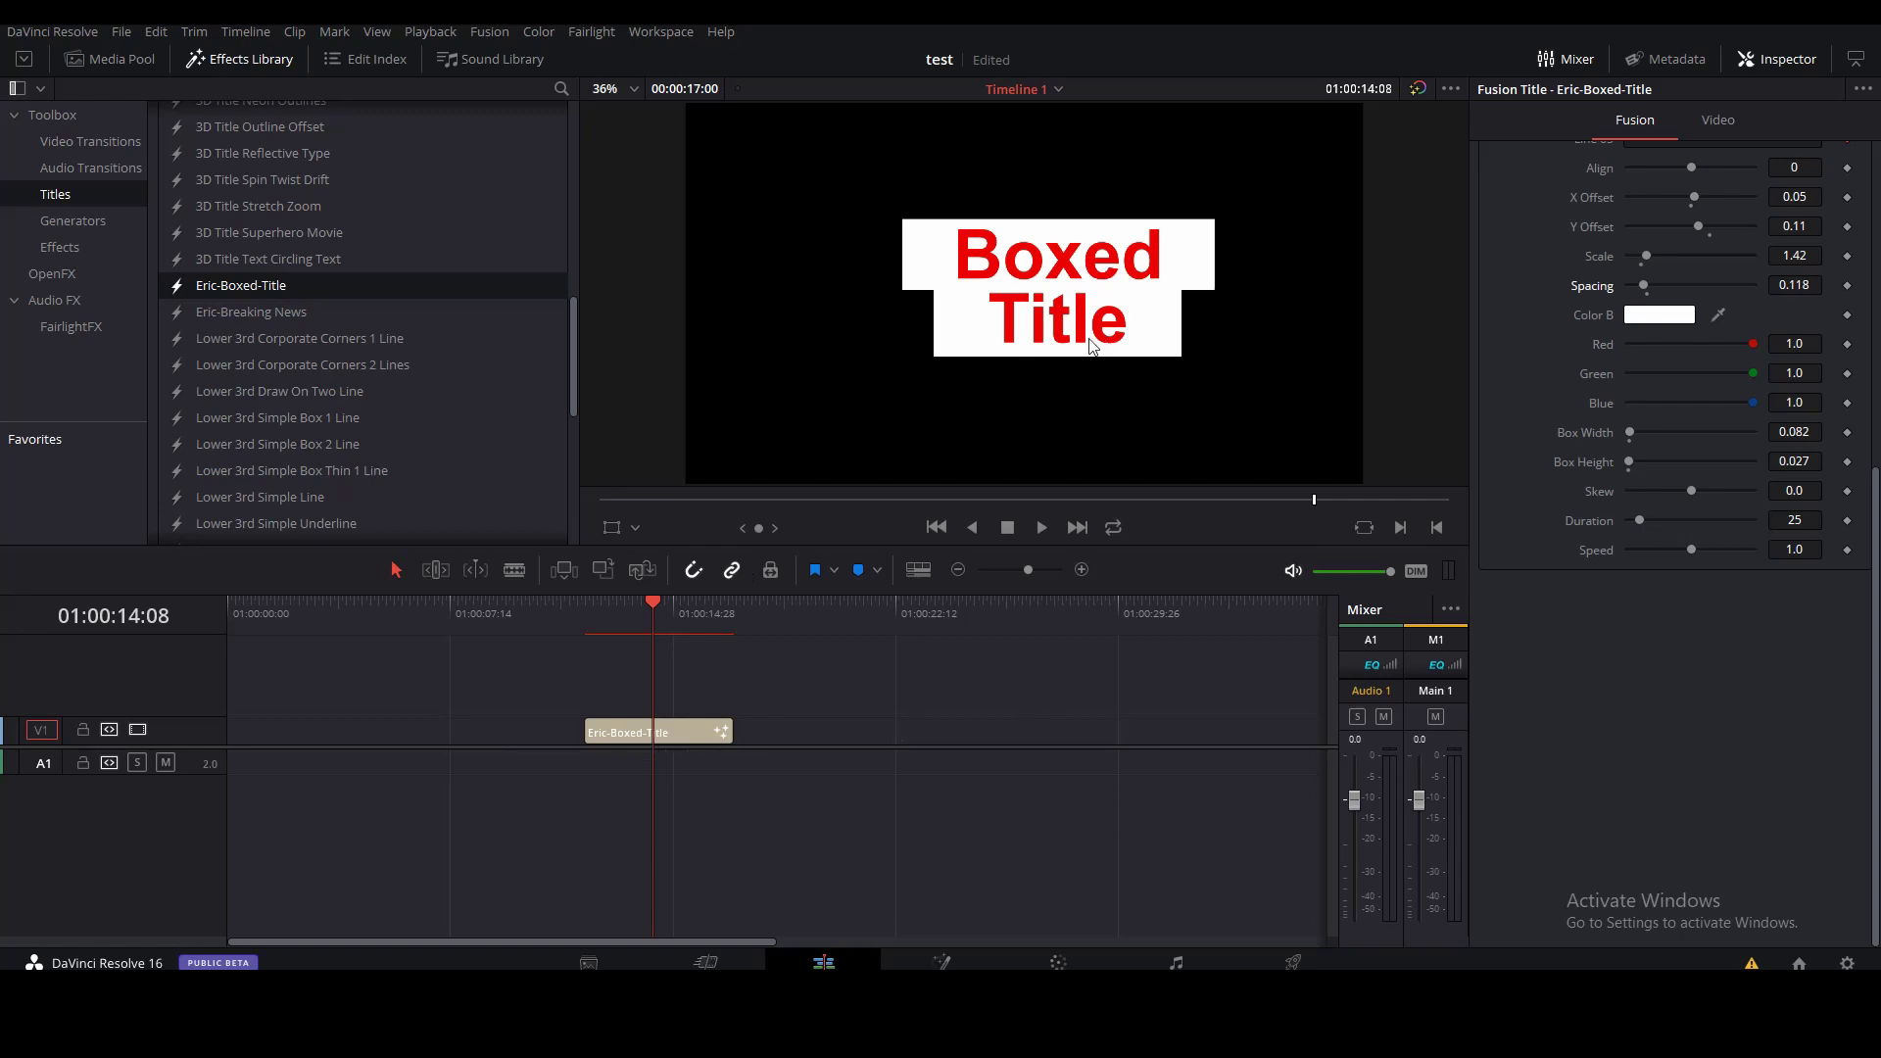
Check the title's Duration (25) and Speed (1.0), then scroll the Inspector to the top
click(1817, 522)
click(1805, 551)
scroll(1634, 681, up, 8)
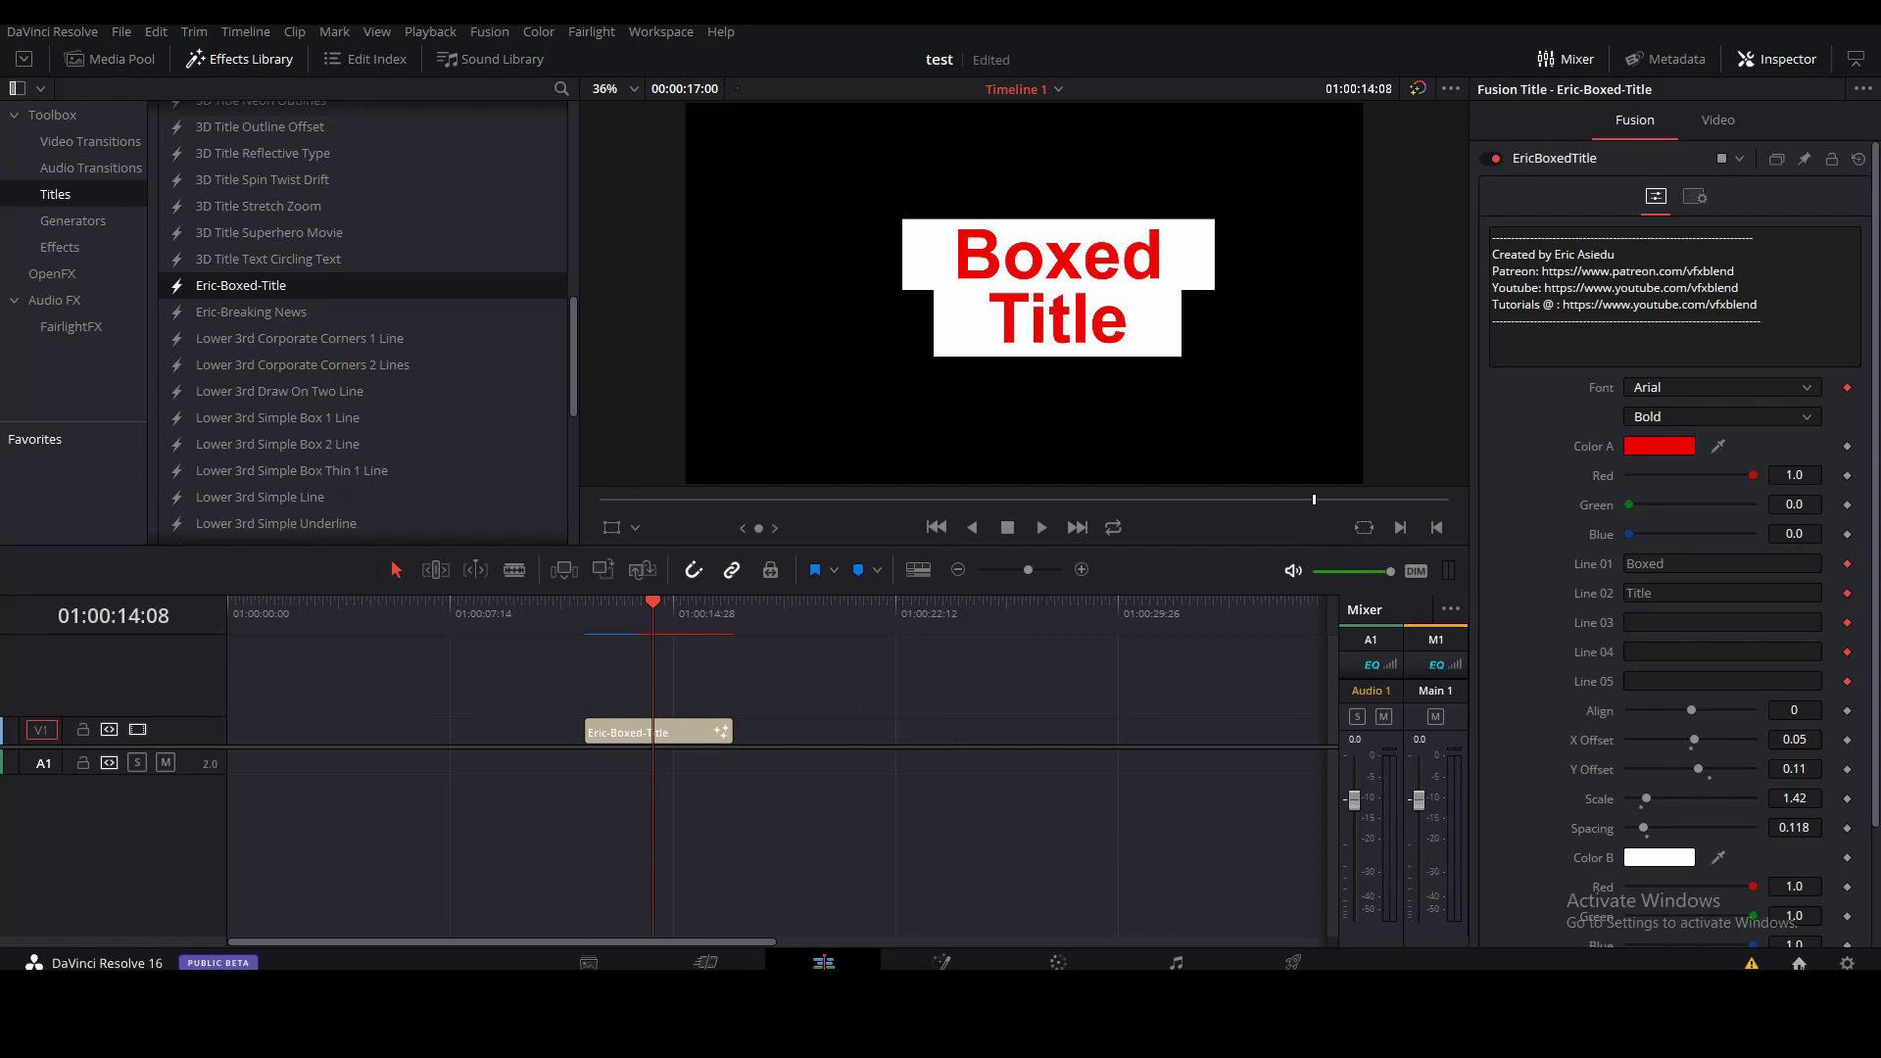
Restore Eric-BoxedTitle.dra from Template > Project and open it, saving the test project
click(1799, 963)
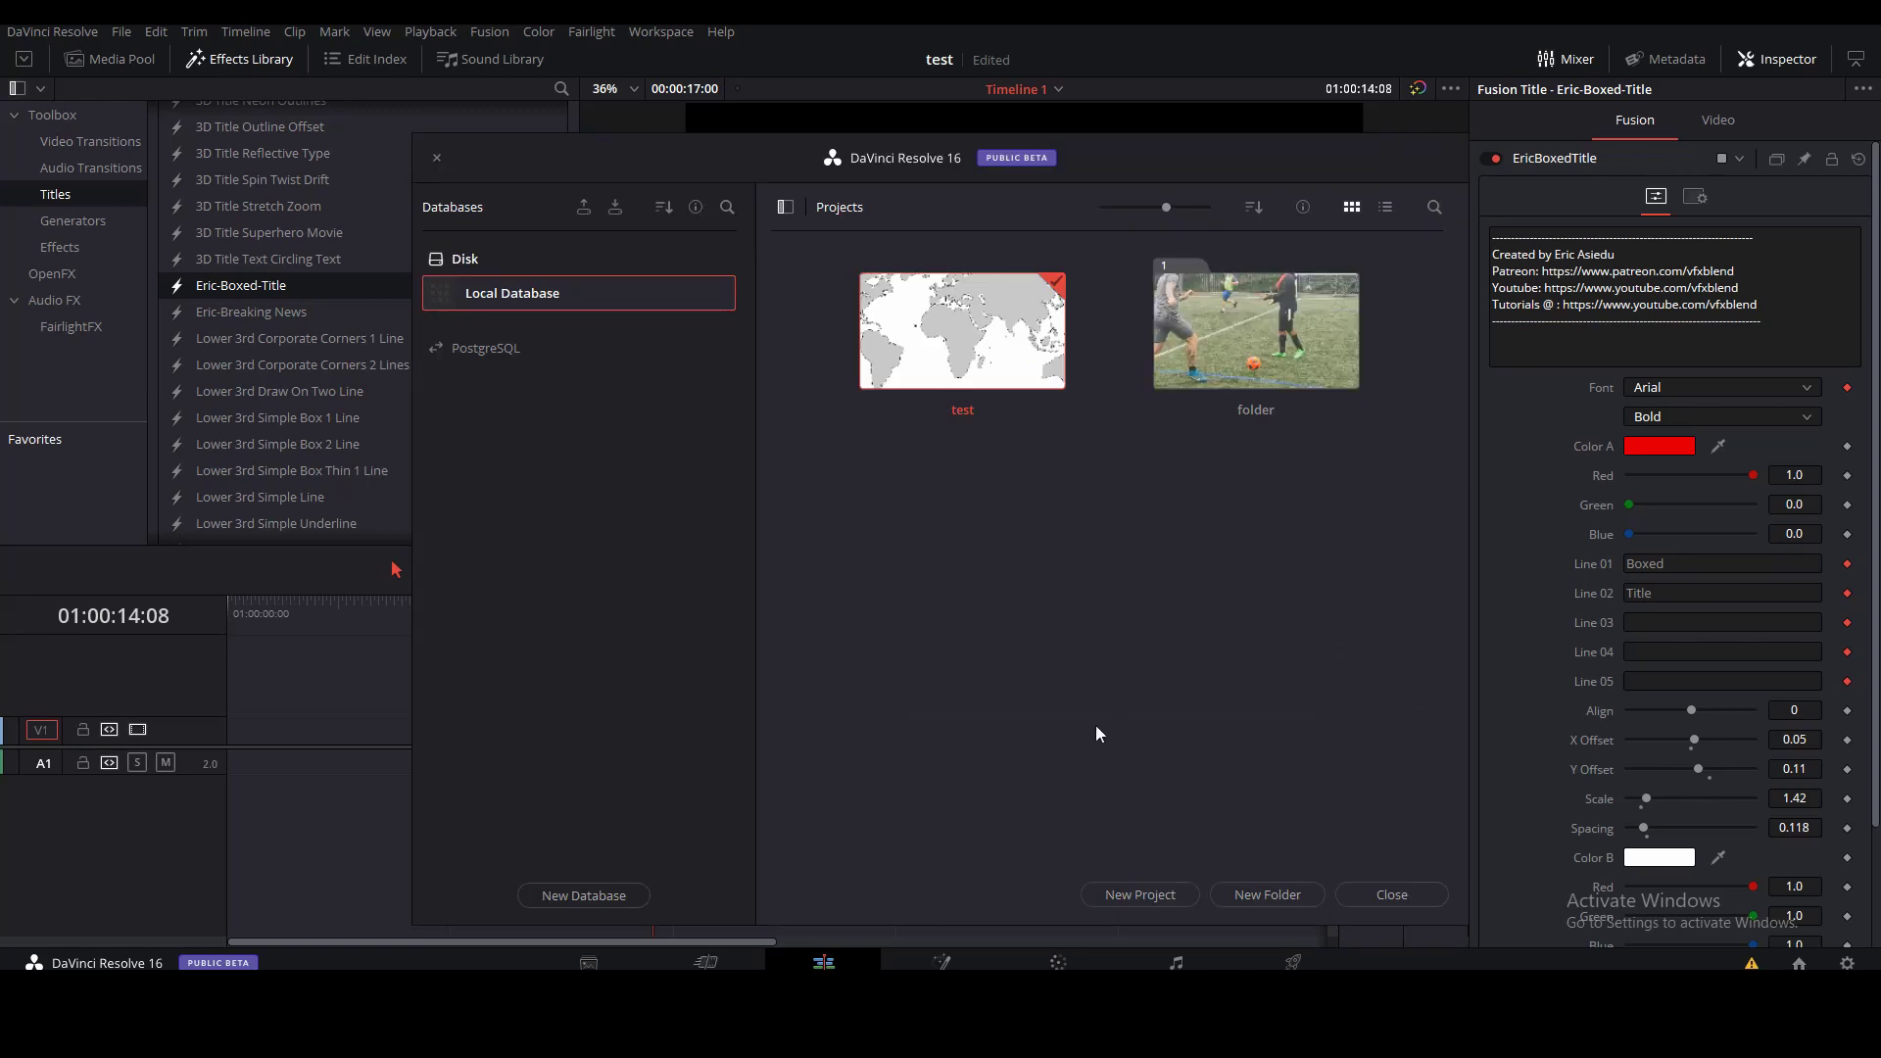
right_click(1076, 505)
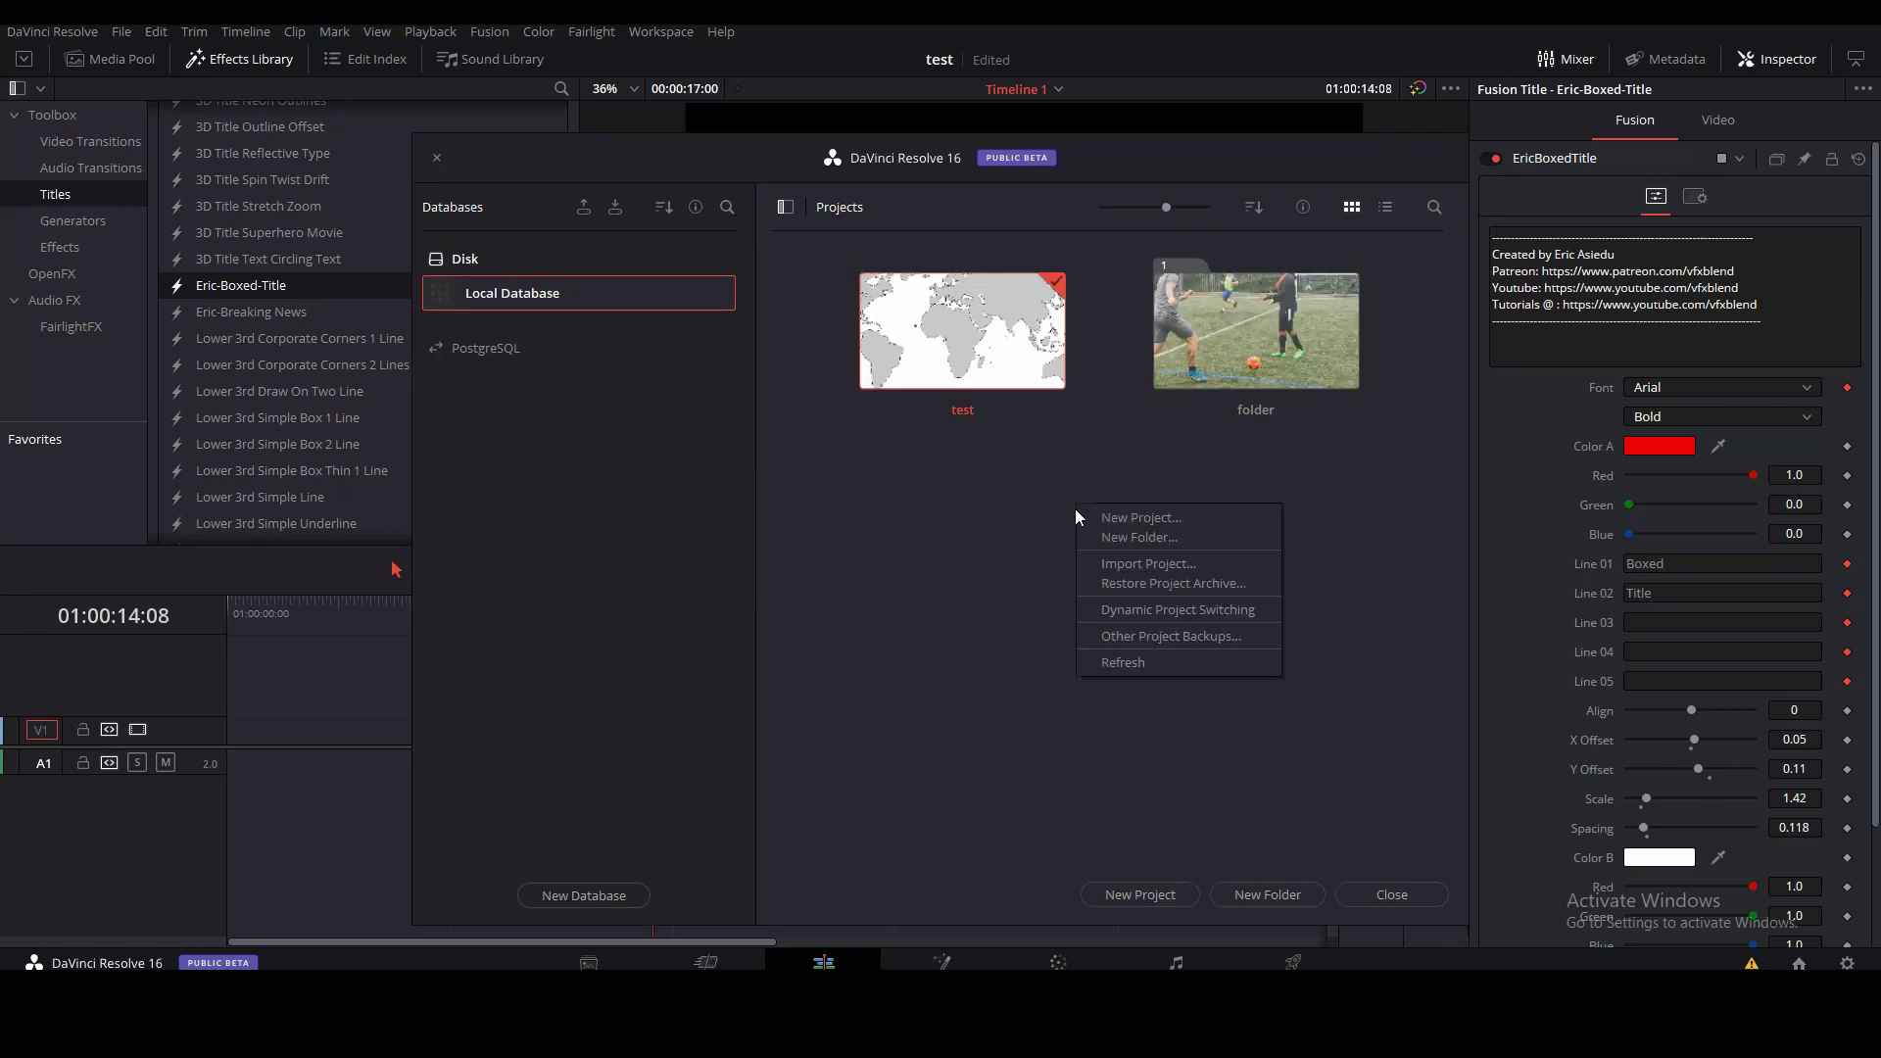
click(1164, 584)
double_click(715, 384)
double_click(654, 384)
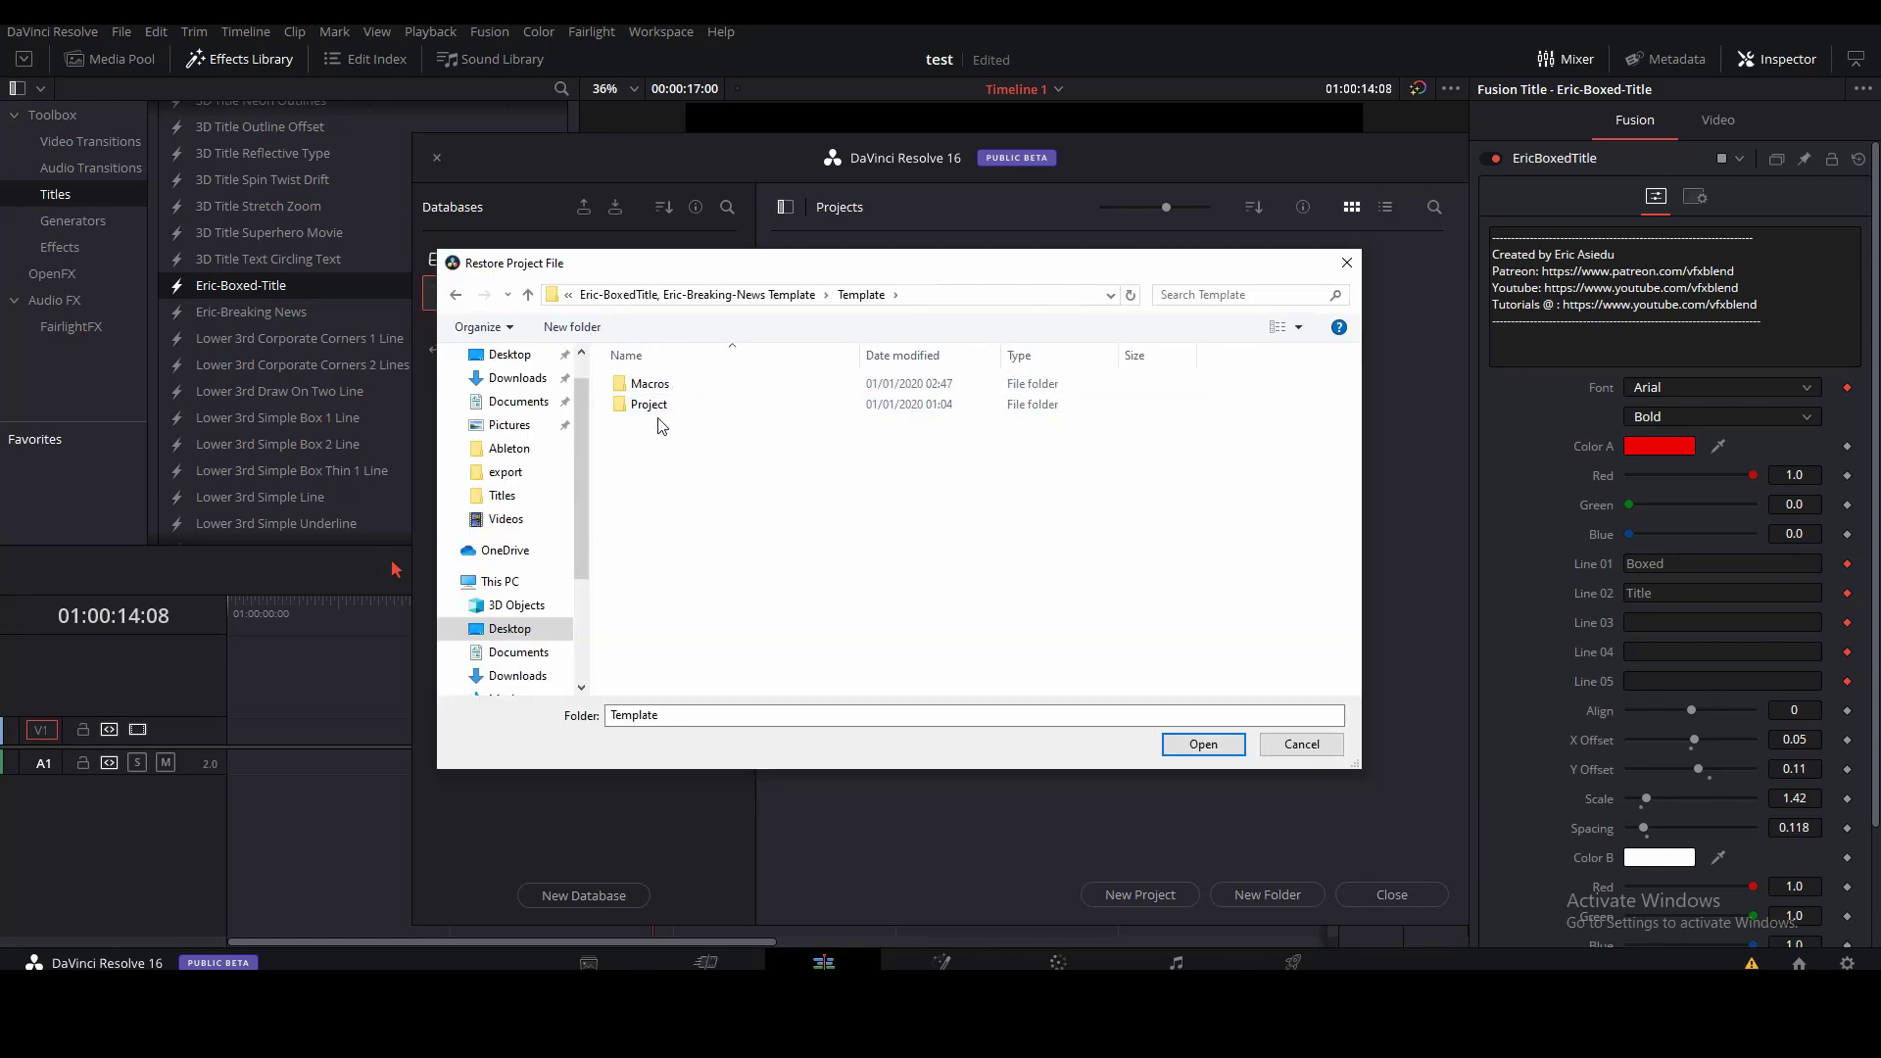
double_click(657, 406)
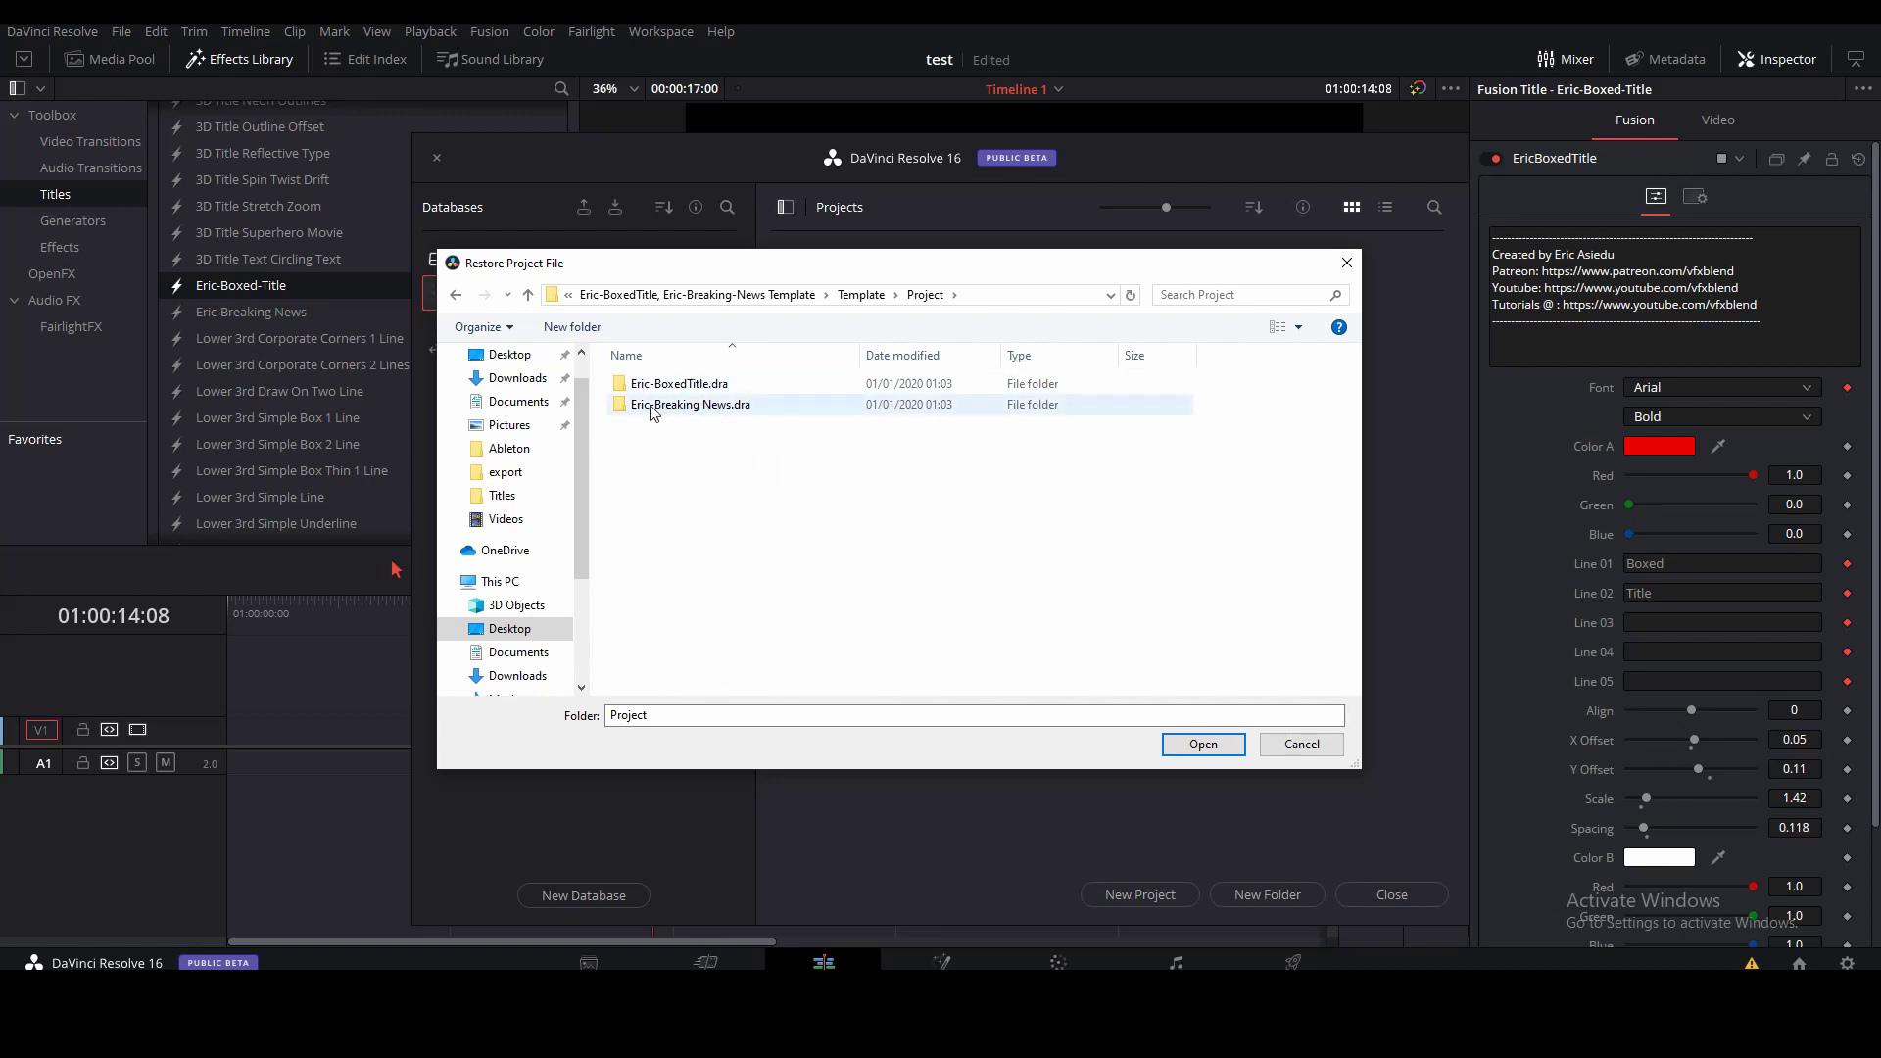
click(702, 390)
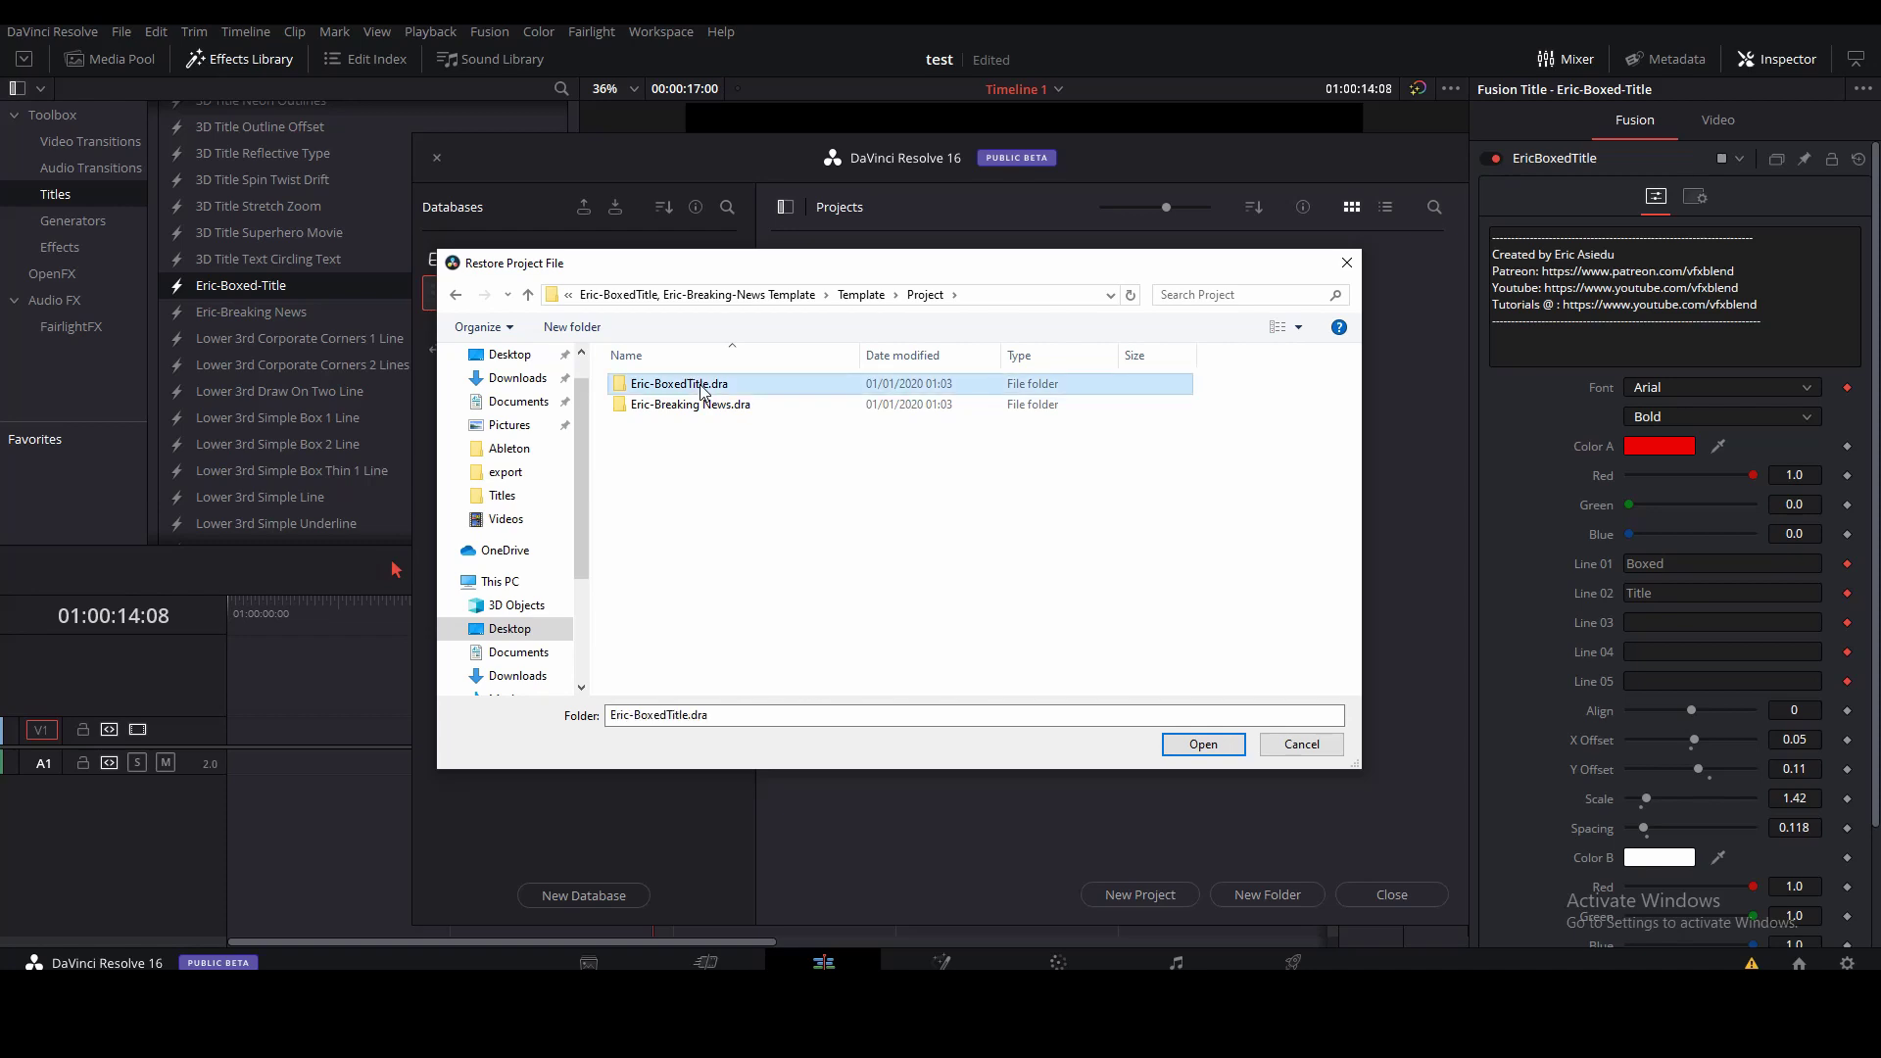
click(1199, 745)
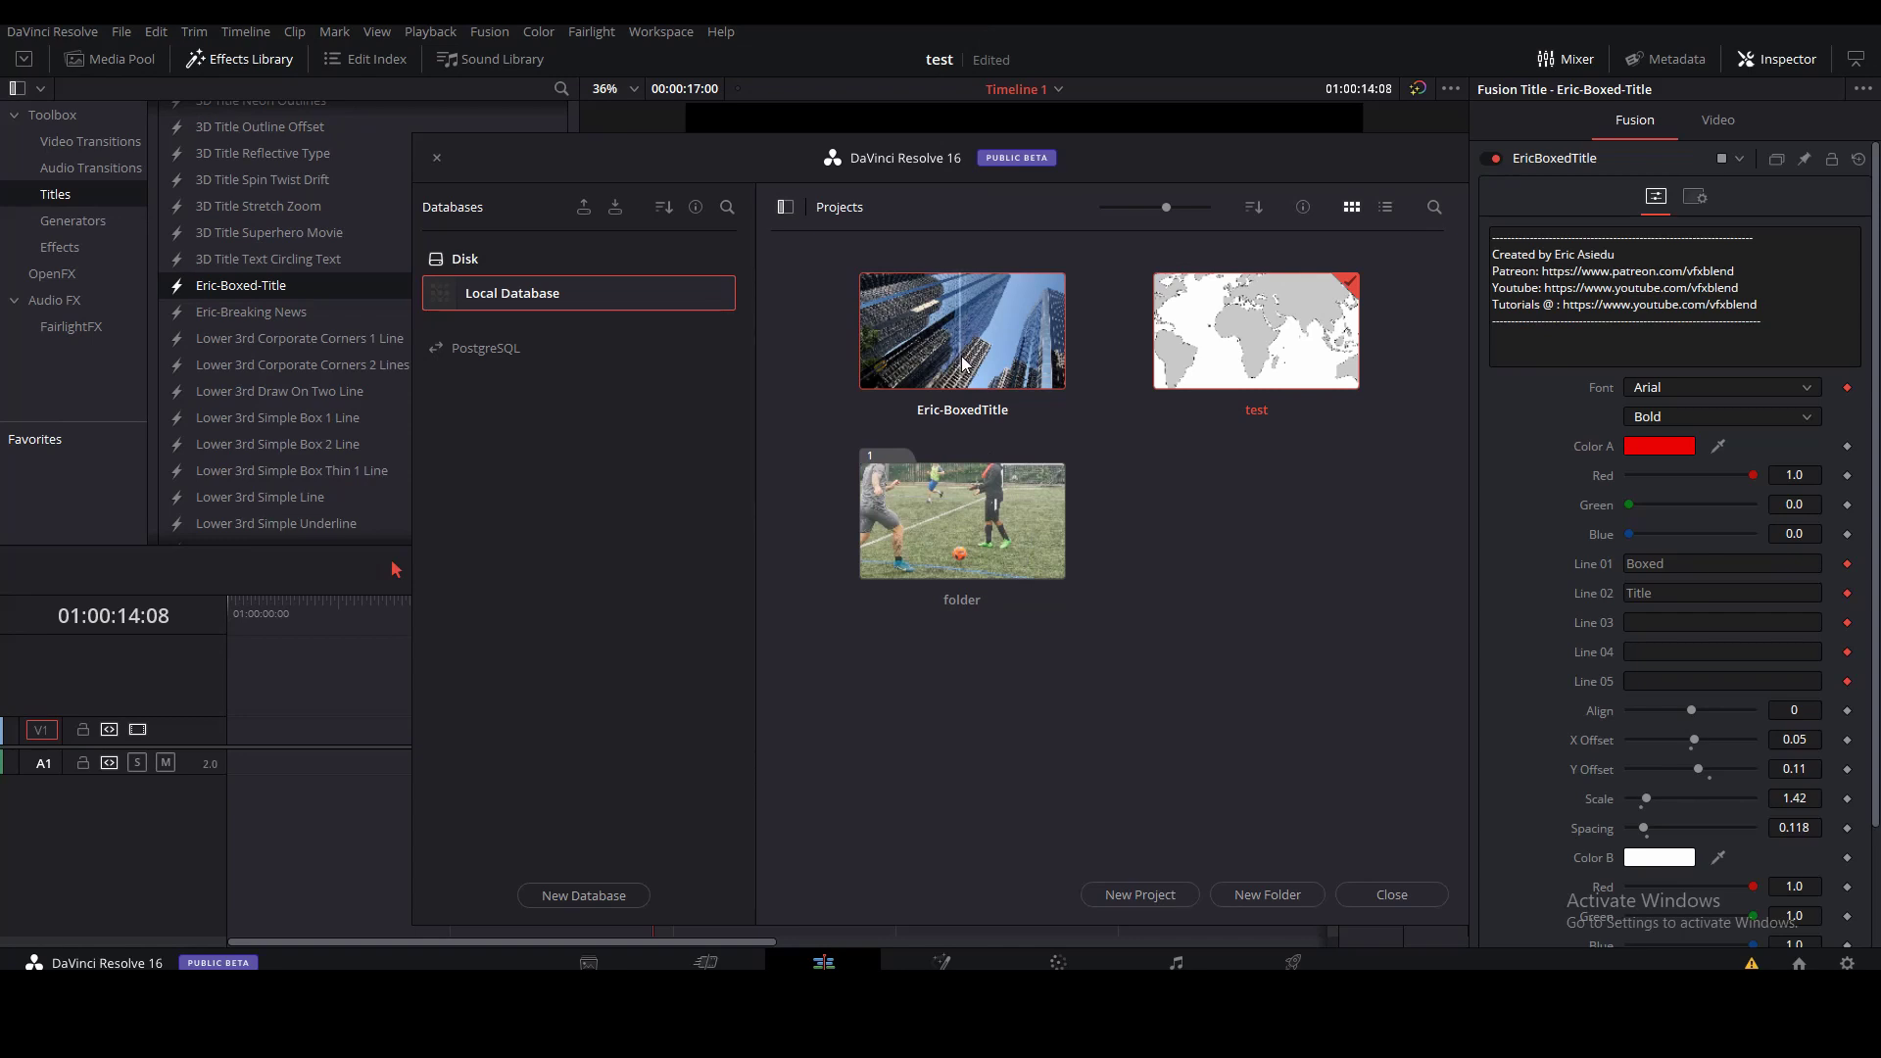
double_click(995, 353)
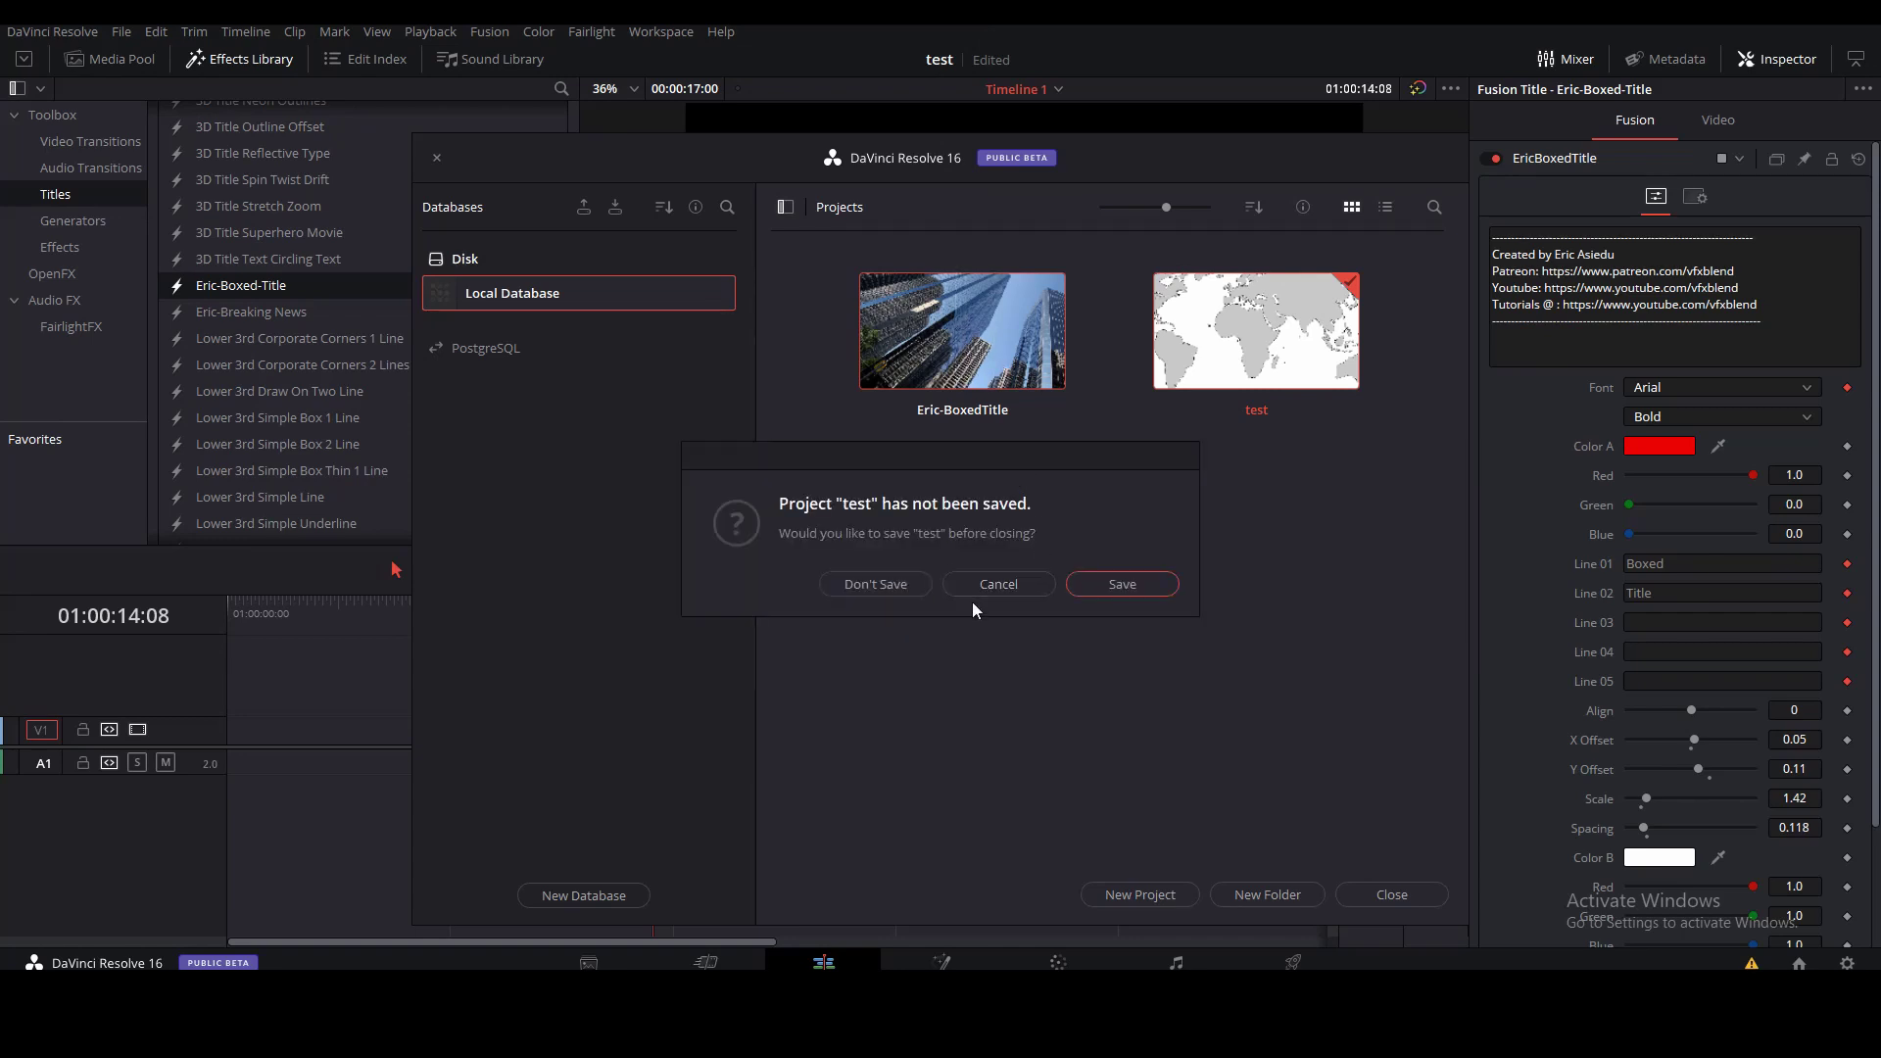
click(1123, 584)
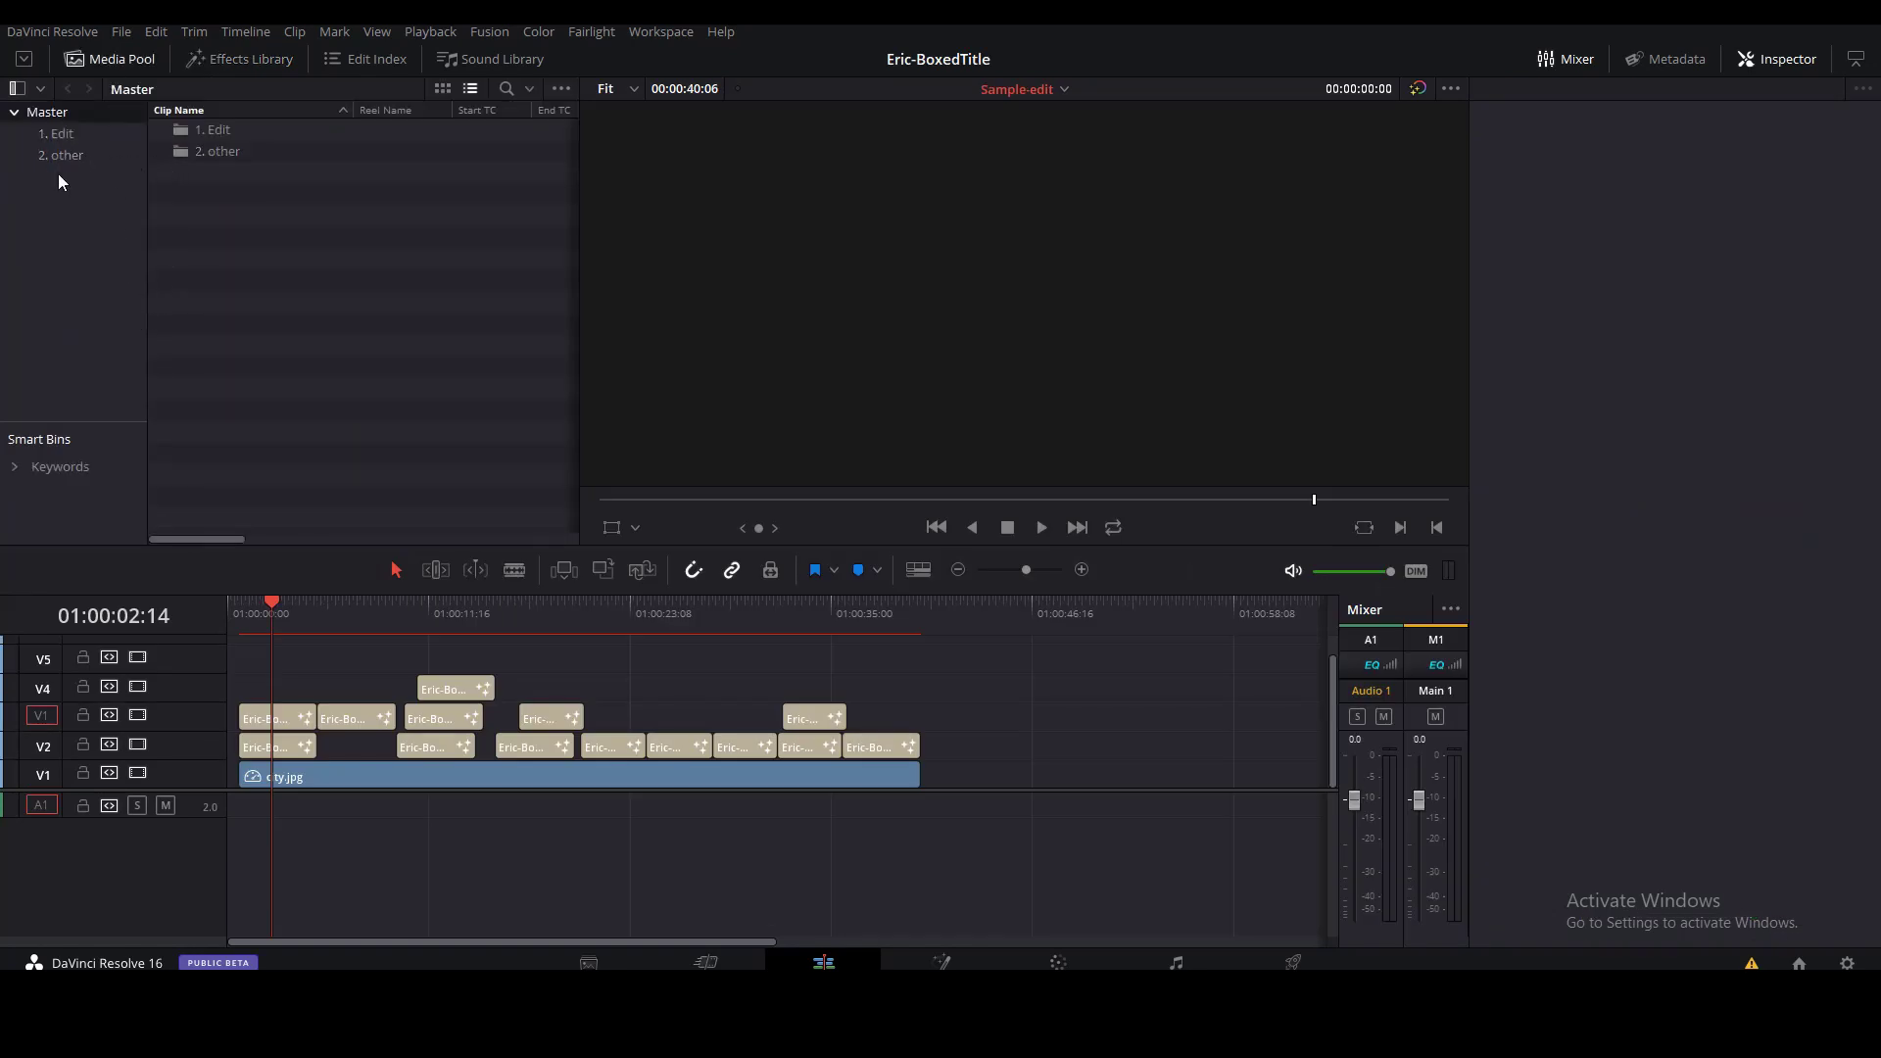
Preview titles in the sample edit from the 1. Edit bin, then open the 1. Lower third timeline
click(55, 132)
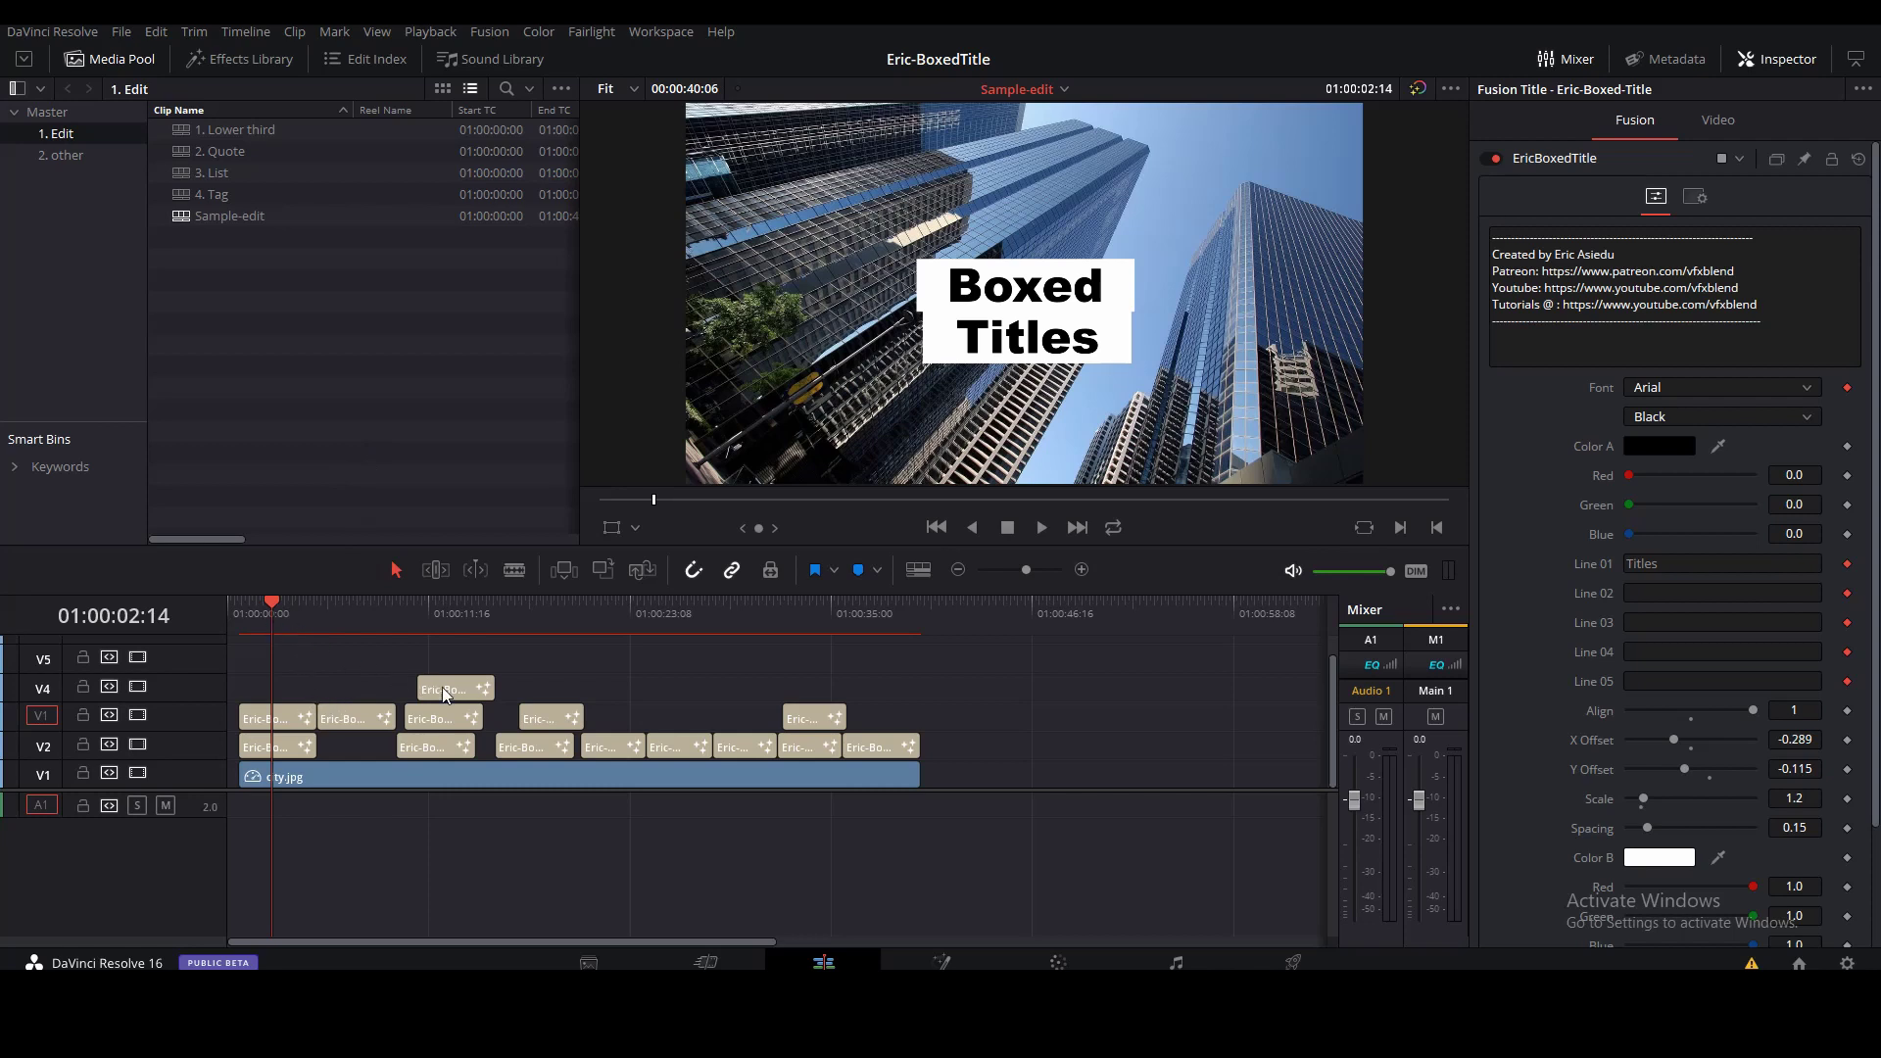
click(358, 612)
click(367, 715)
click(452, 618)
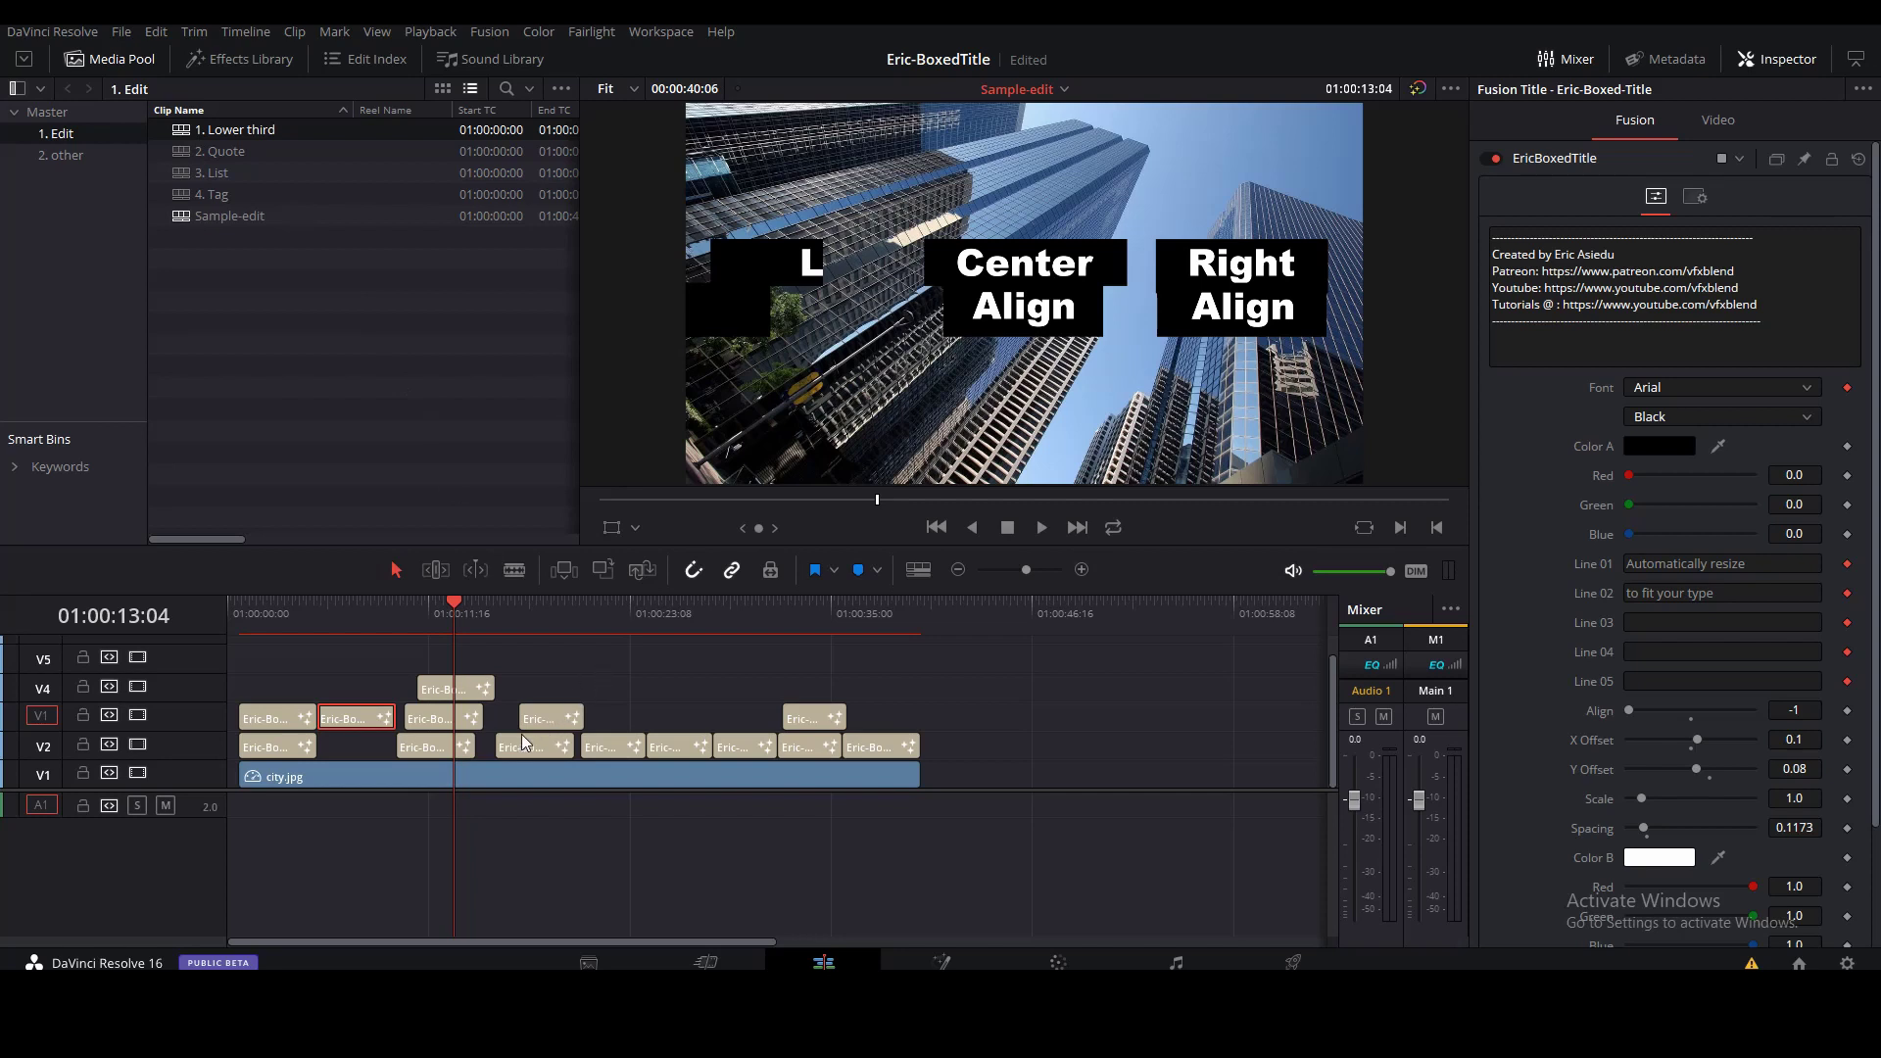
click(405, 620)
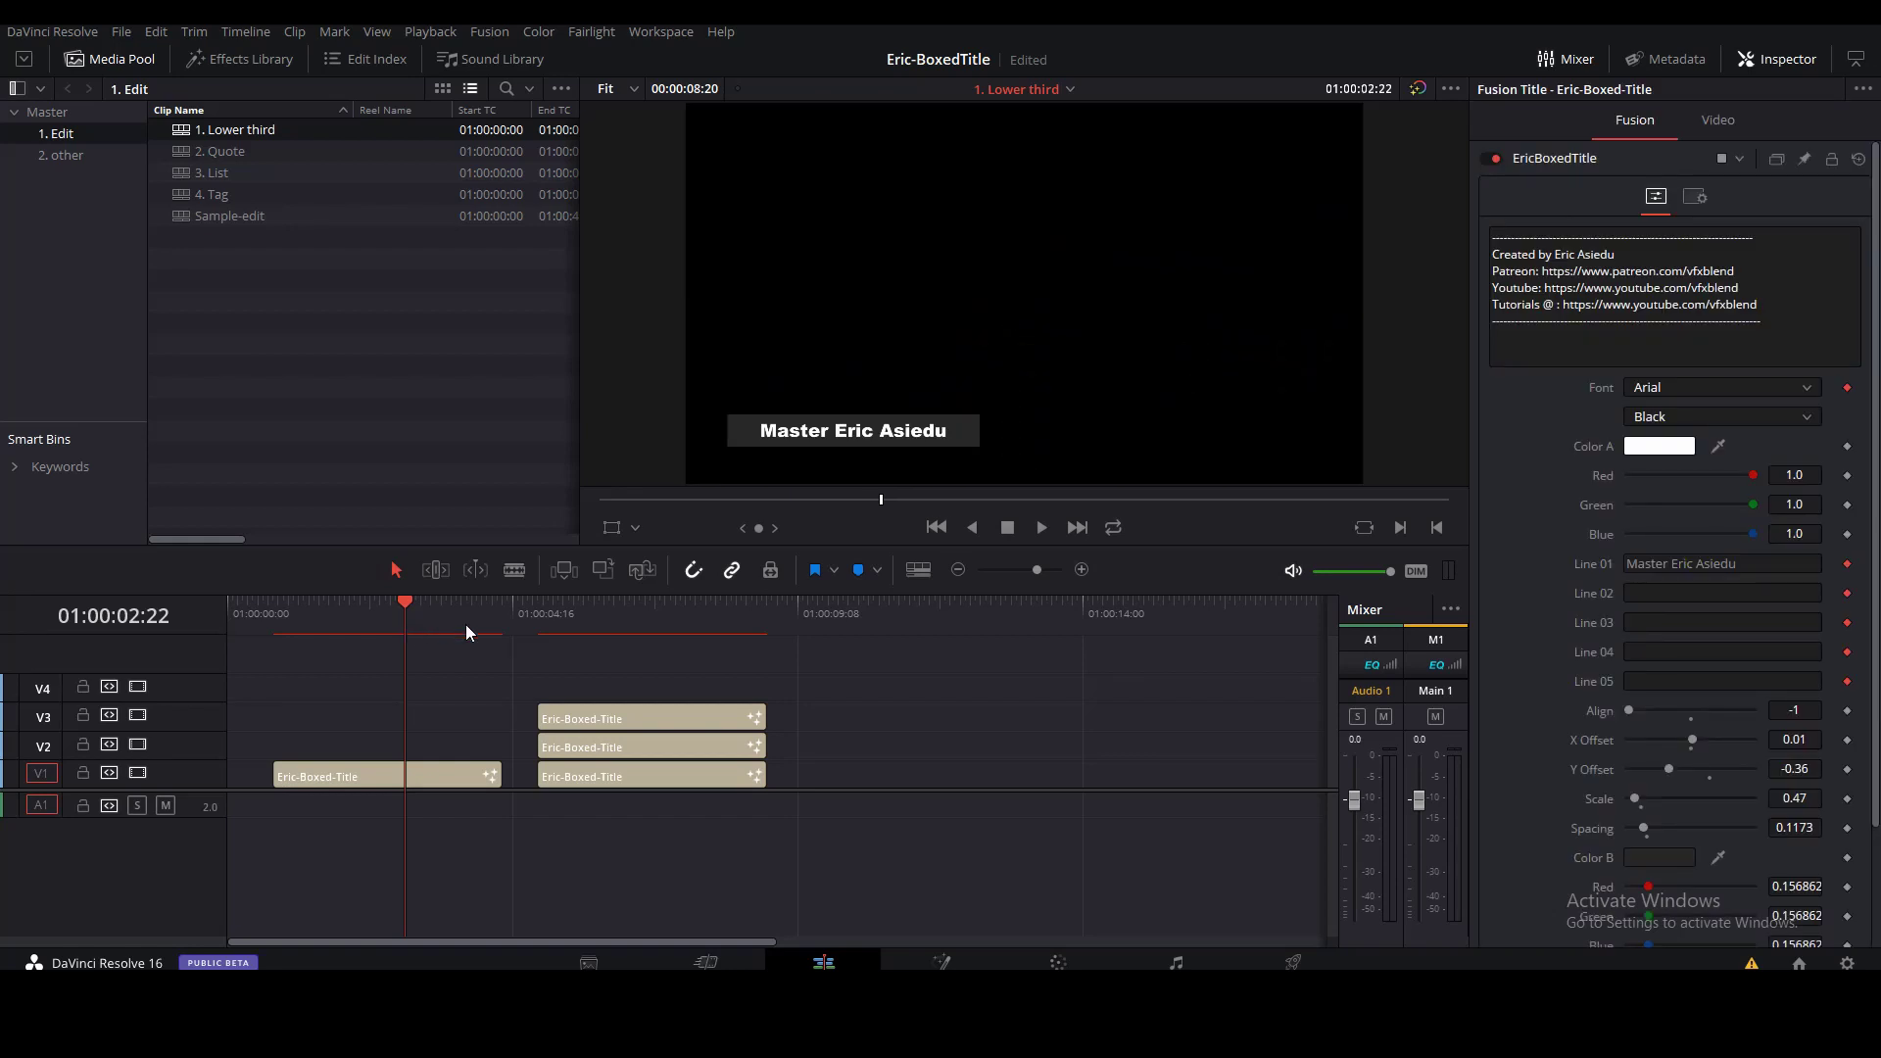
Disable tracks V2 and V3, then clear the second lower-third clip's first text line
click(651, 616)
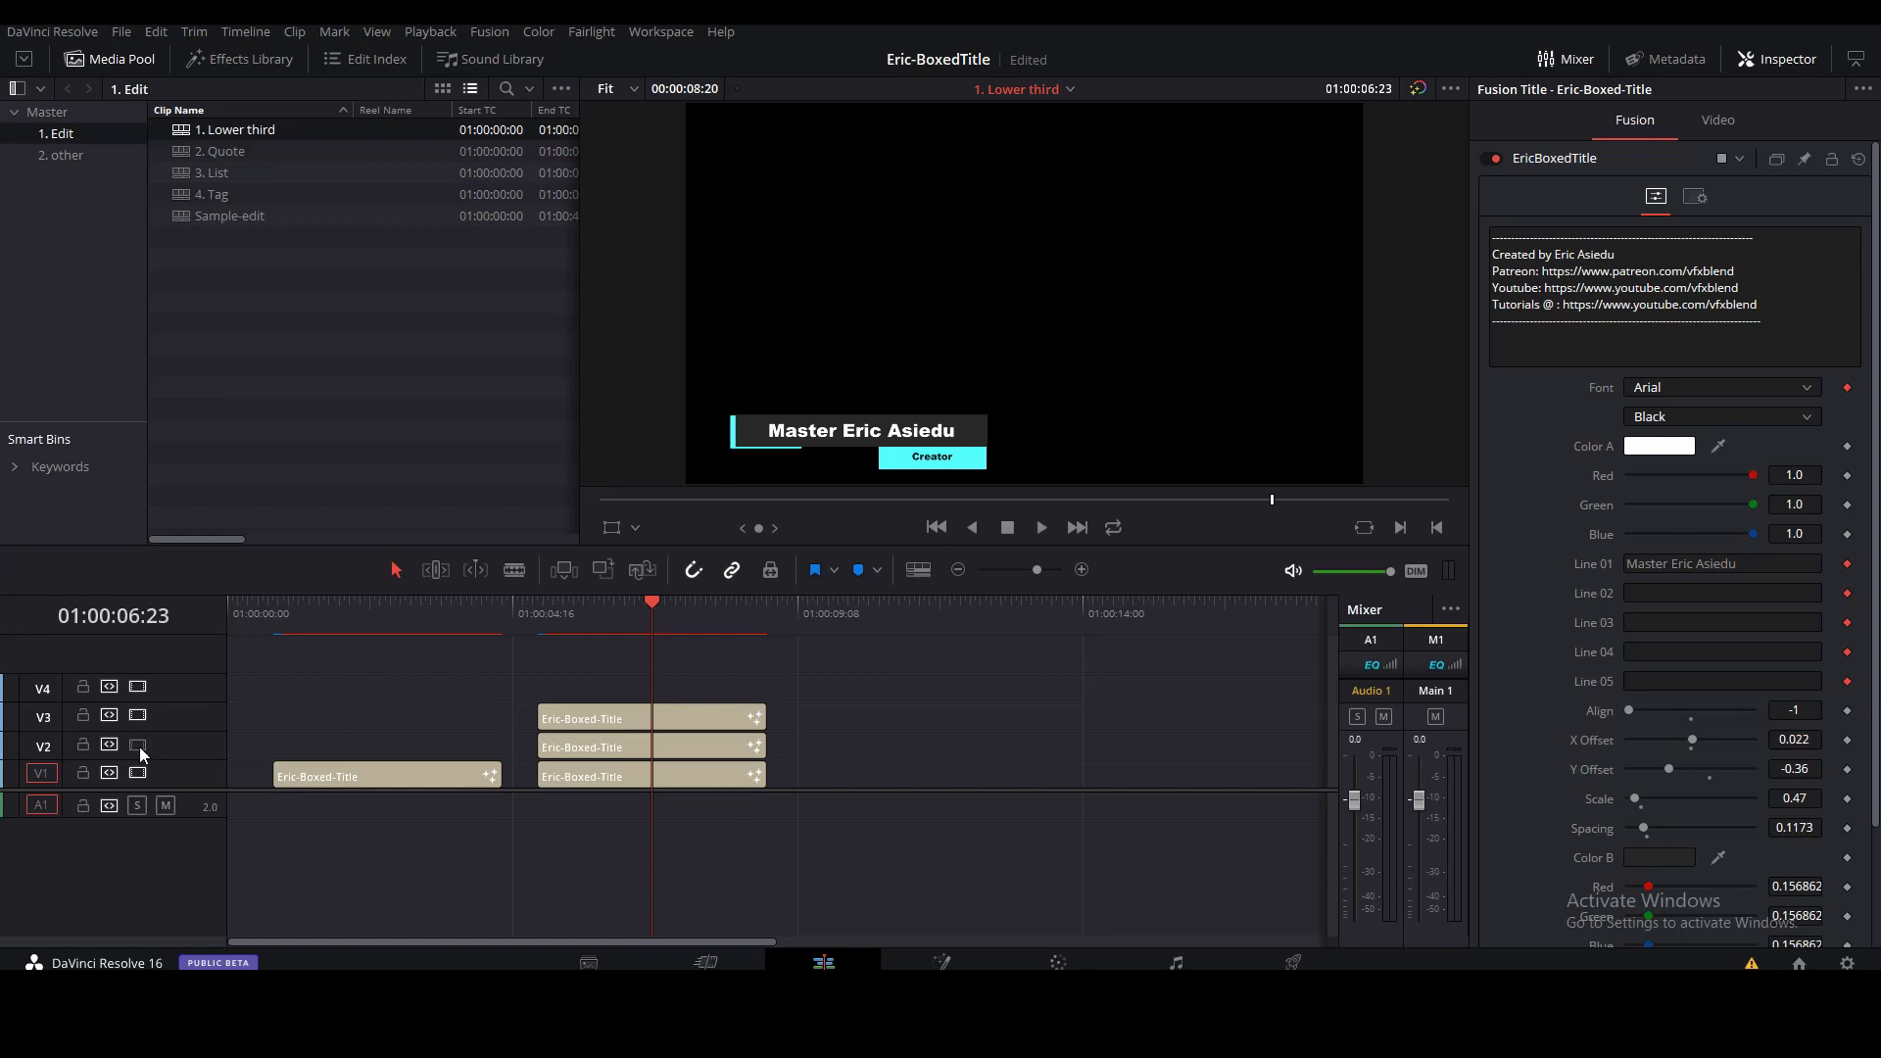
click(138, 745)
click(139, 716)
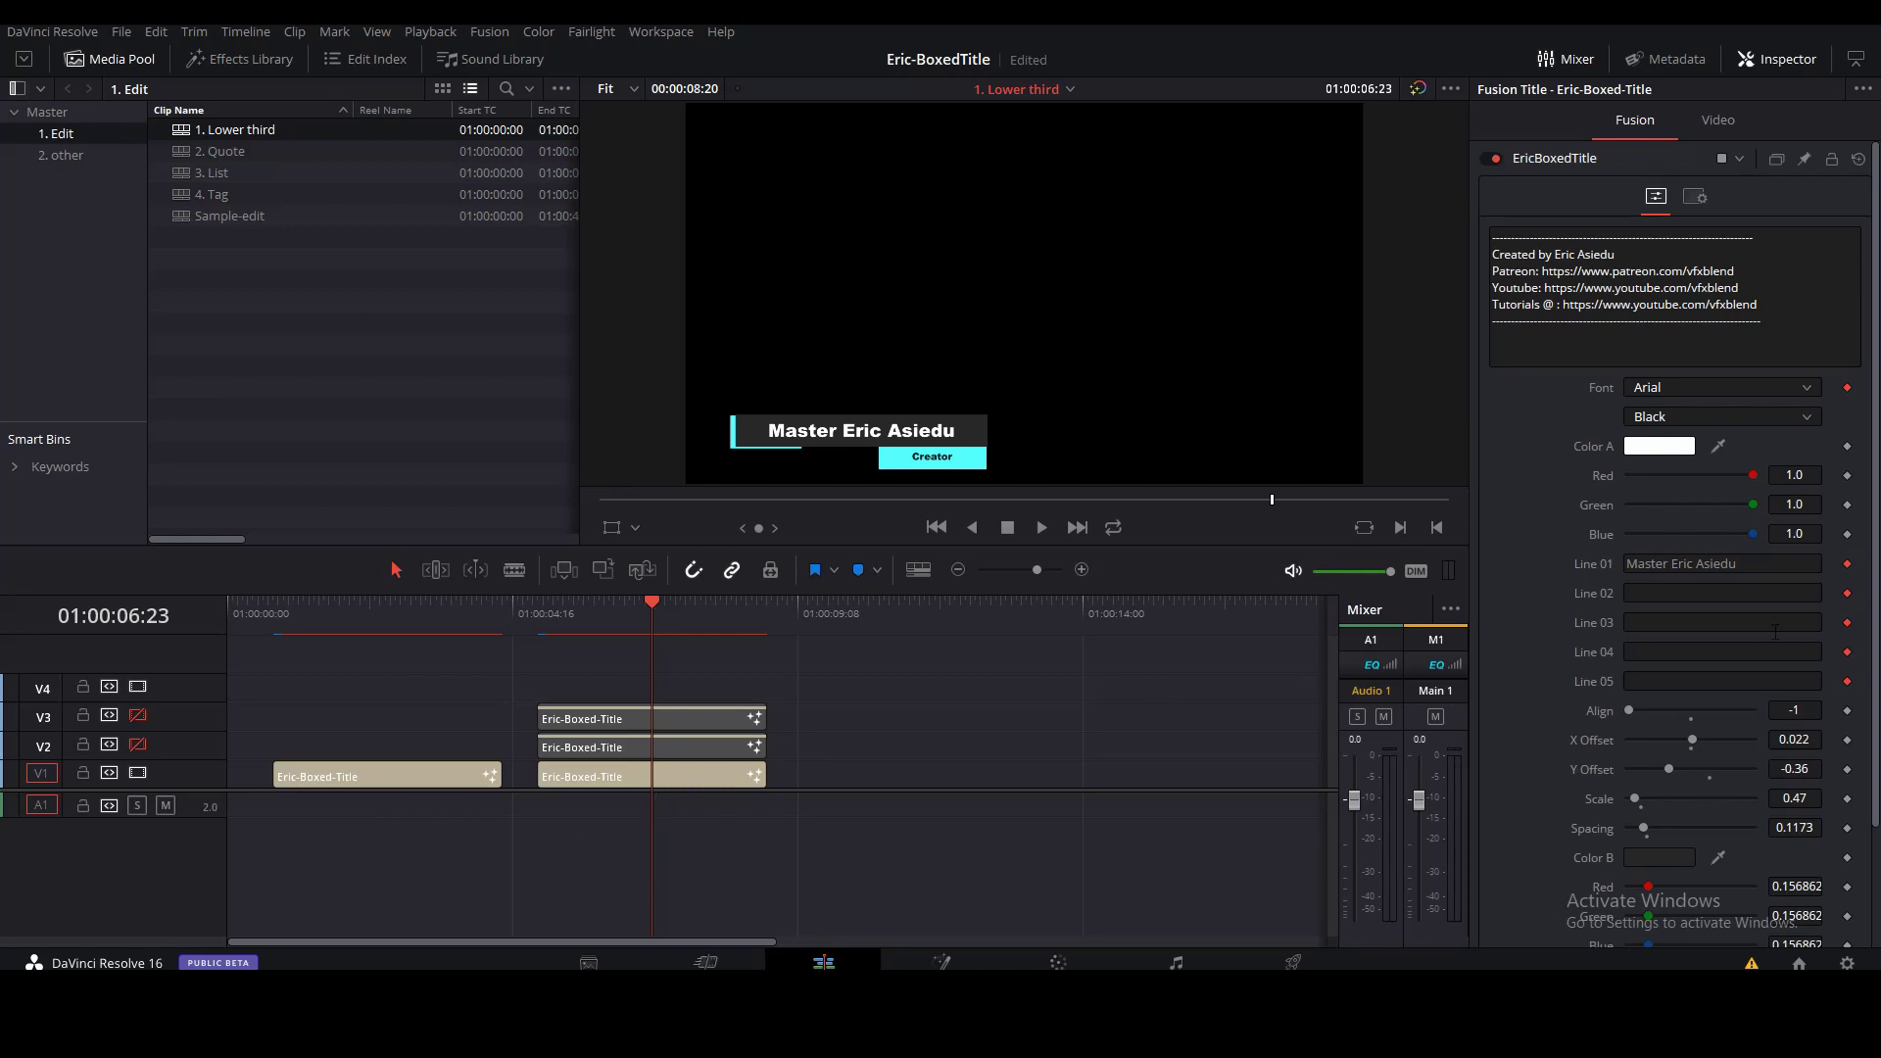
click(737, 781)
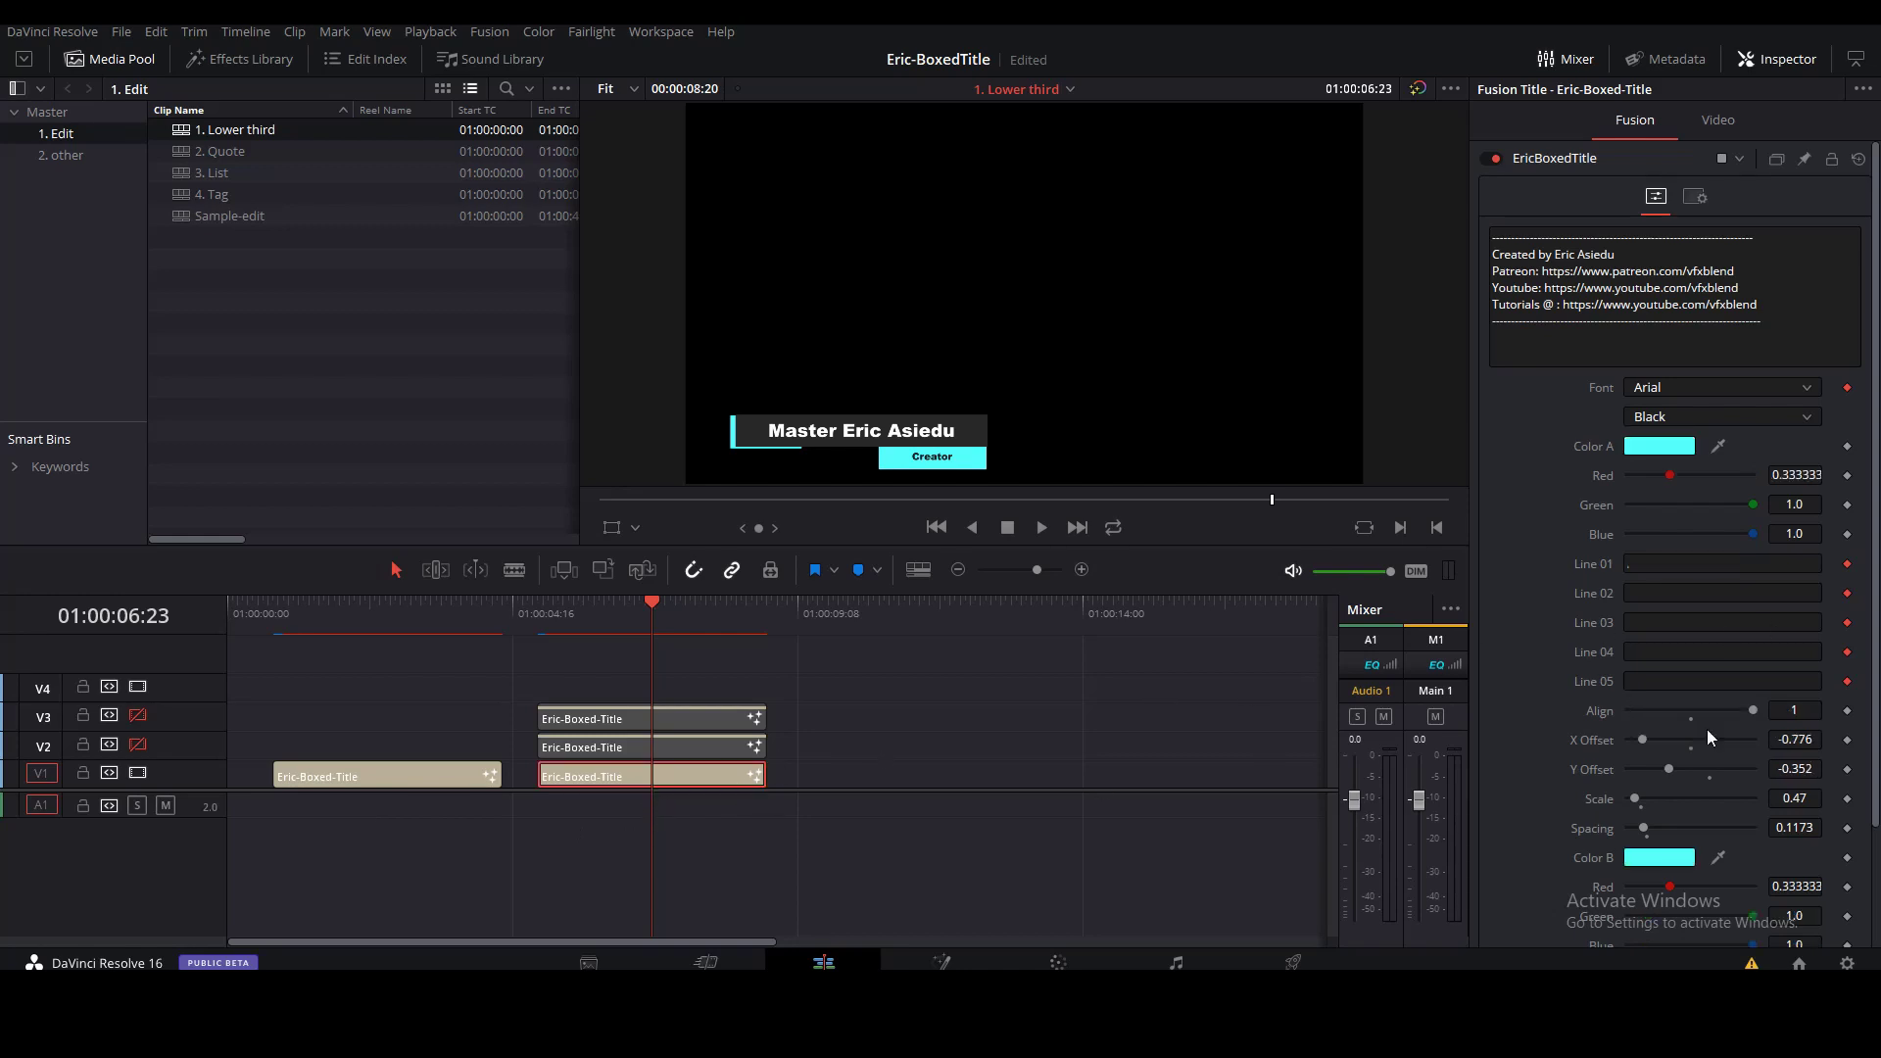
click(1641, 566)
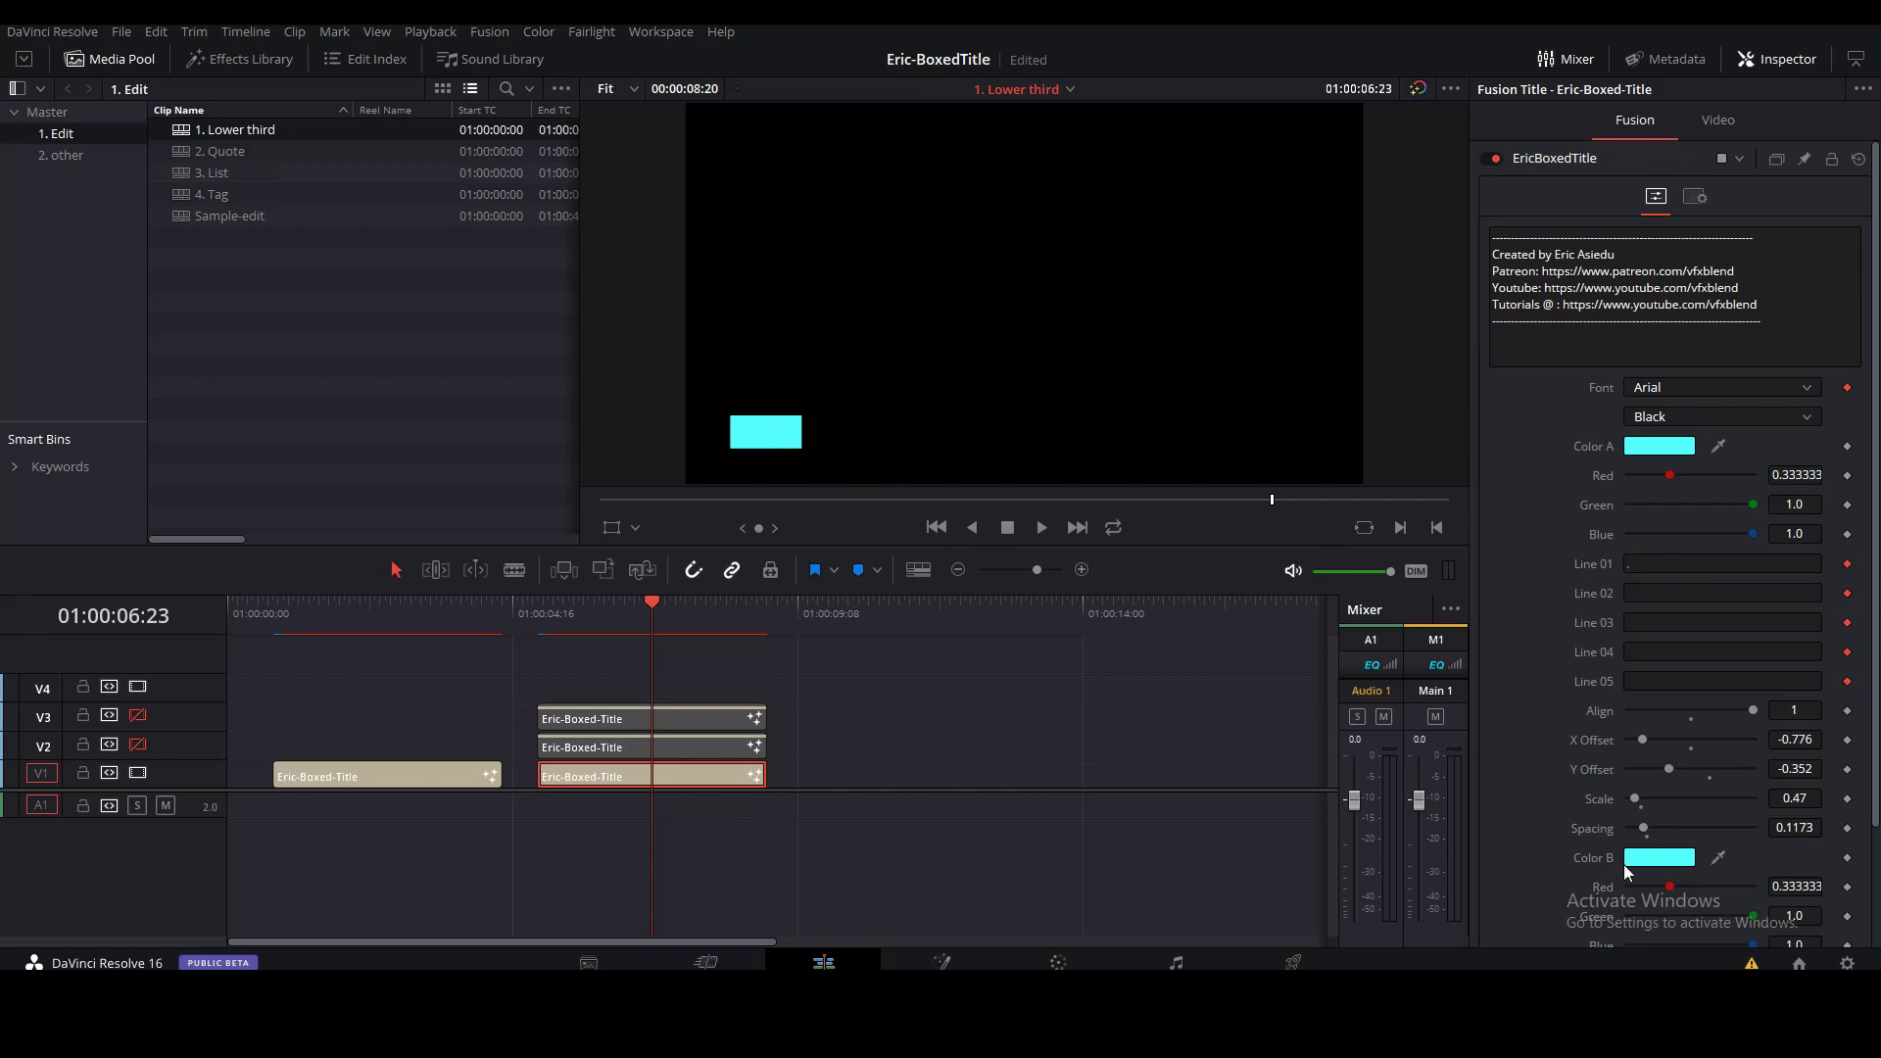
scroll(1599, 855, down, 2)
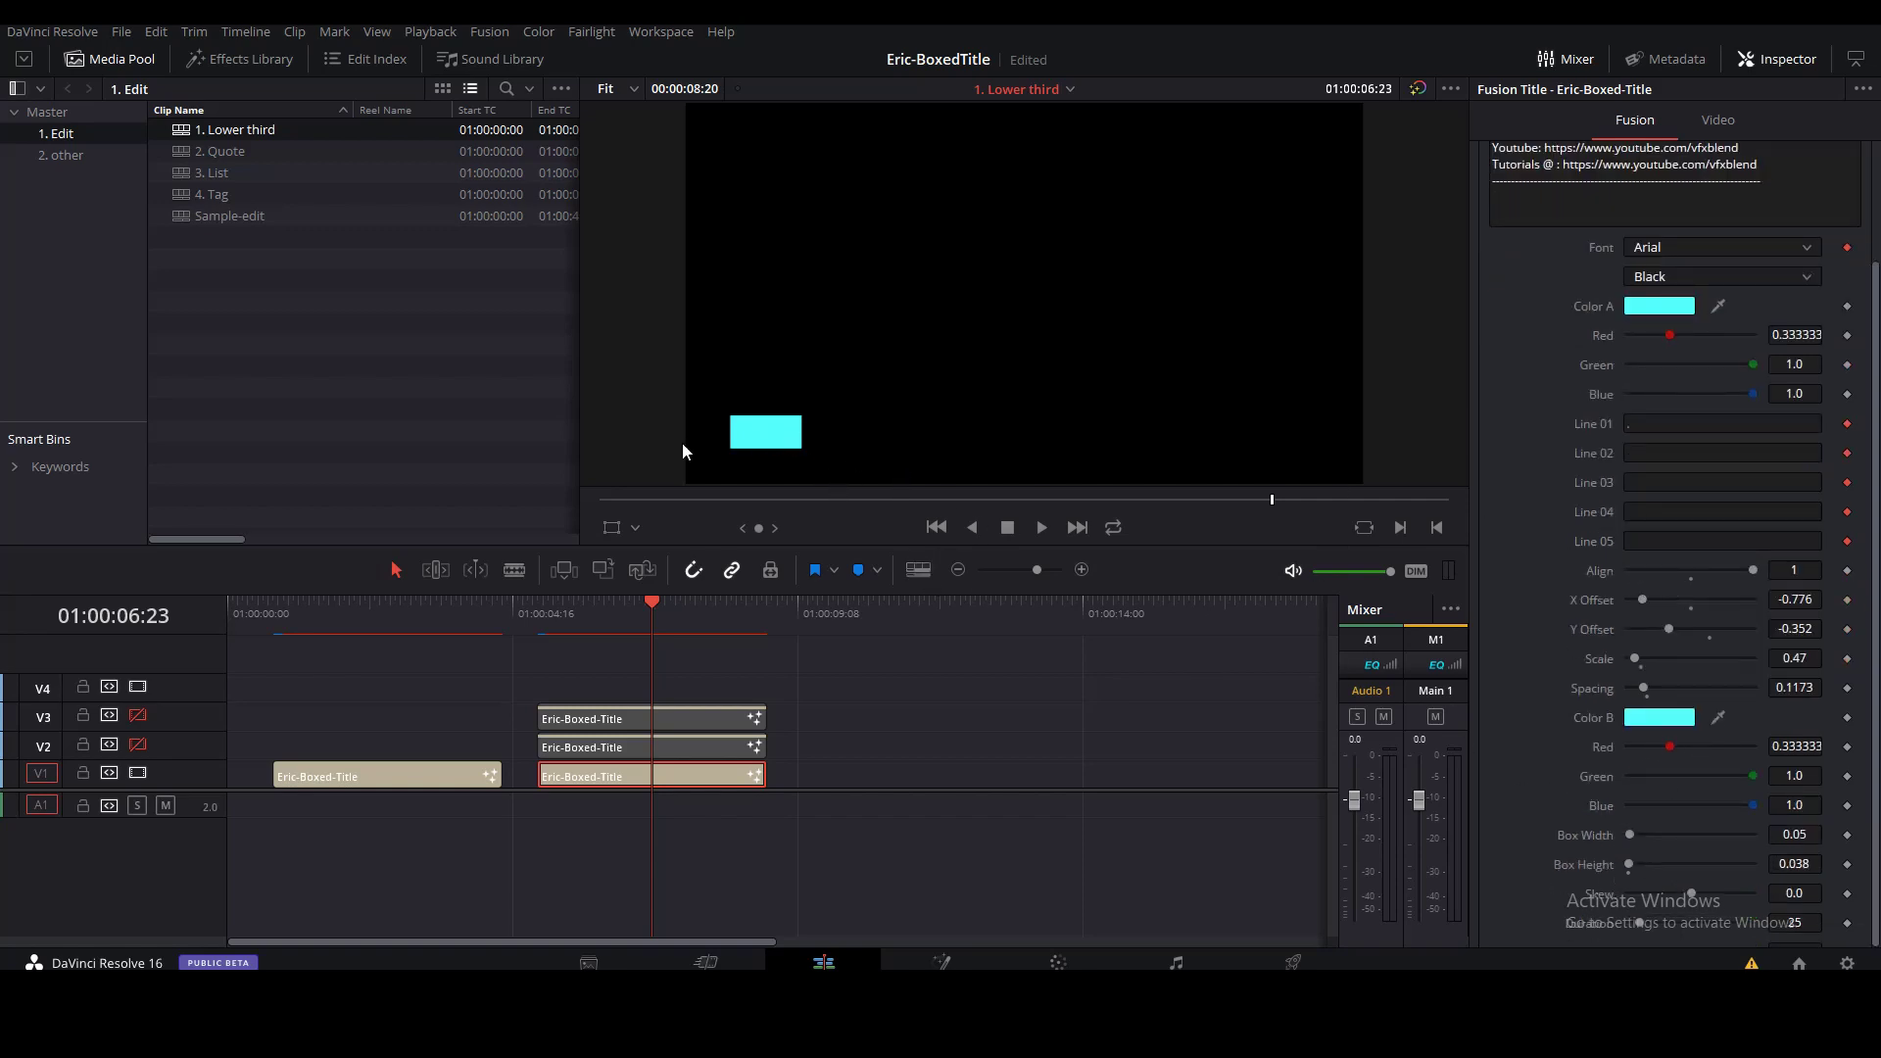
Re-enable the V2 and V3 title tracks to show the Creator box
click(137, 746)
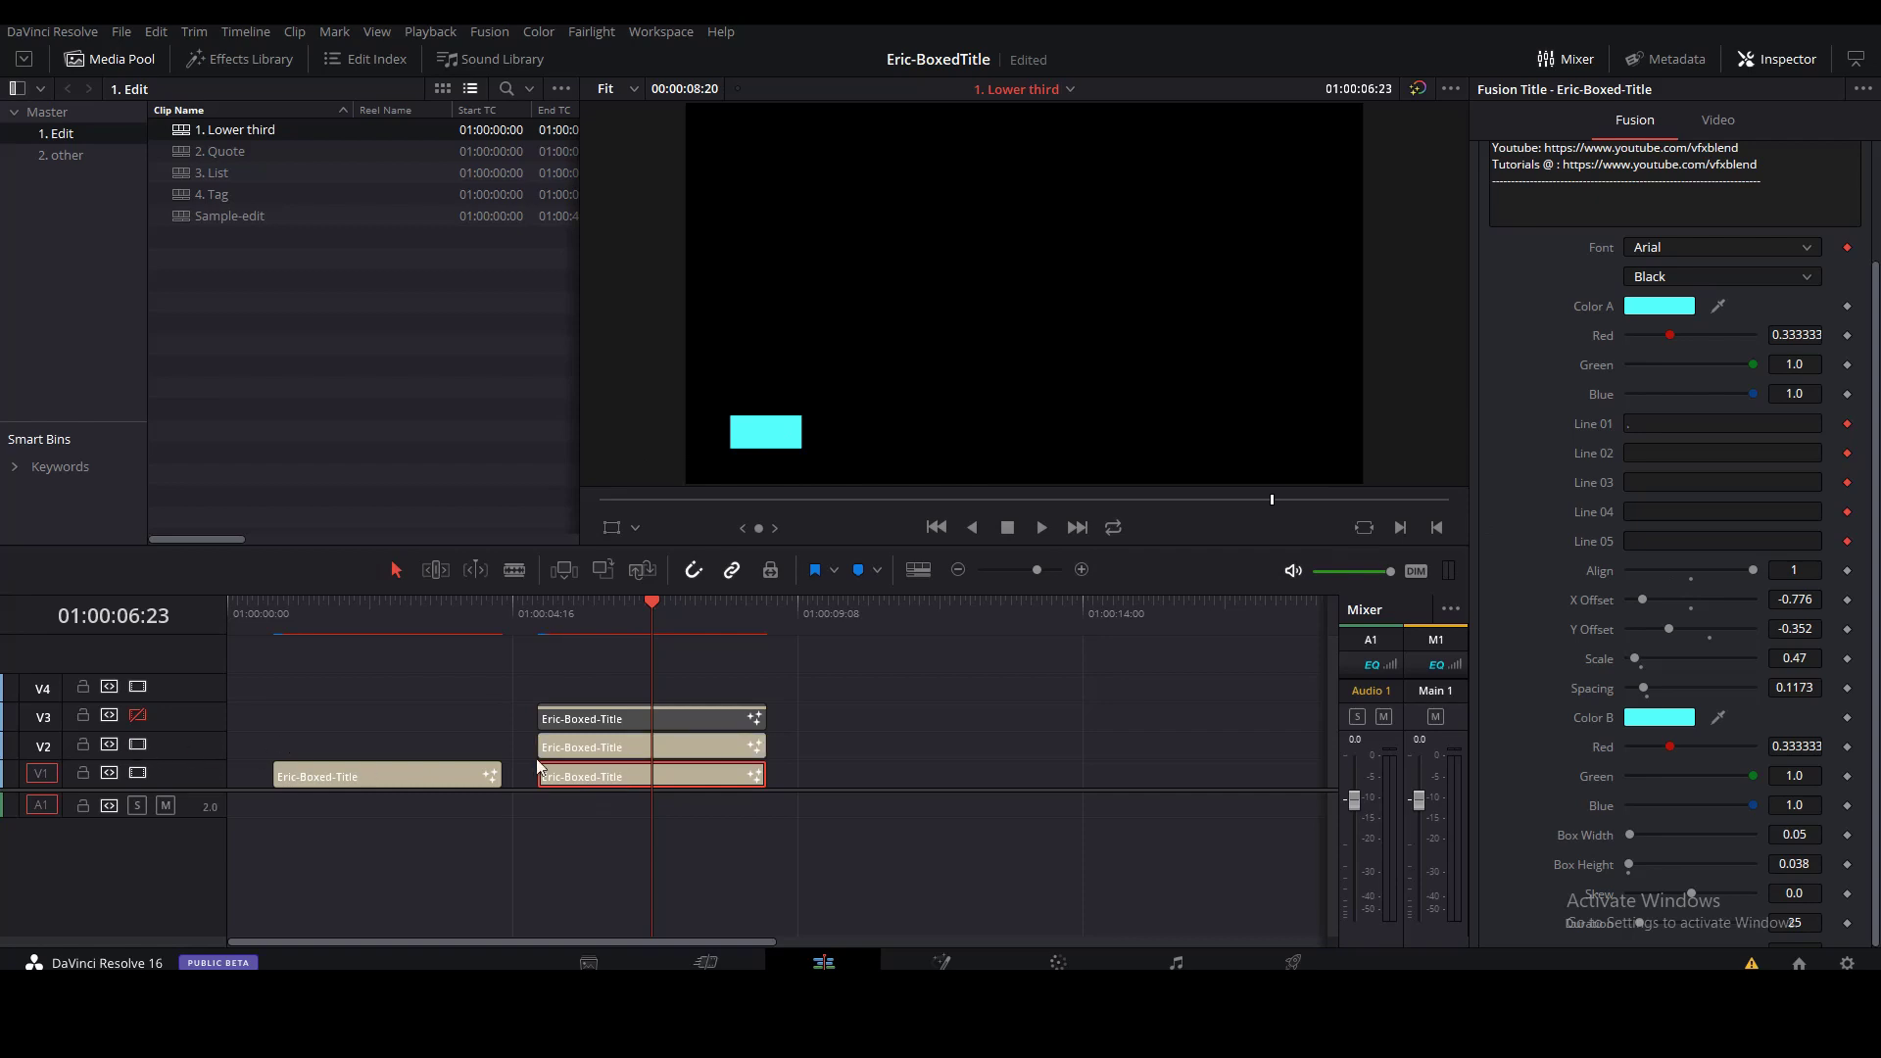
click(673, 751)
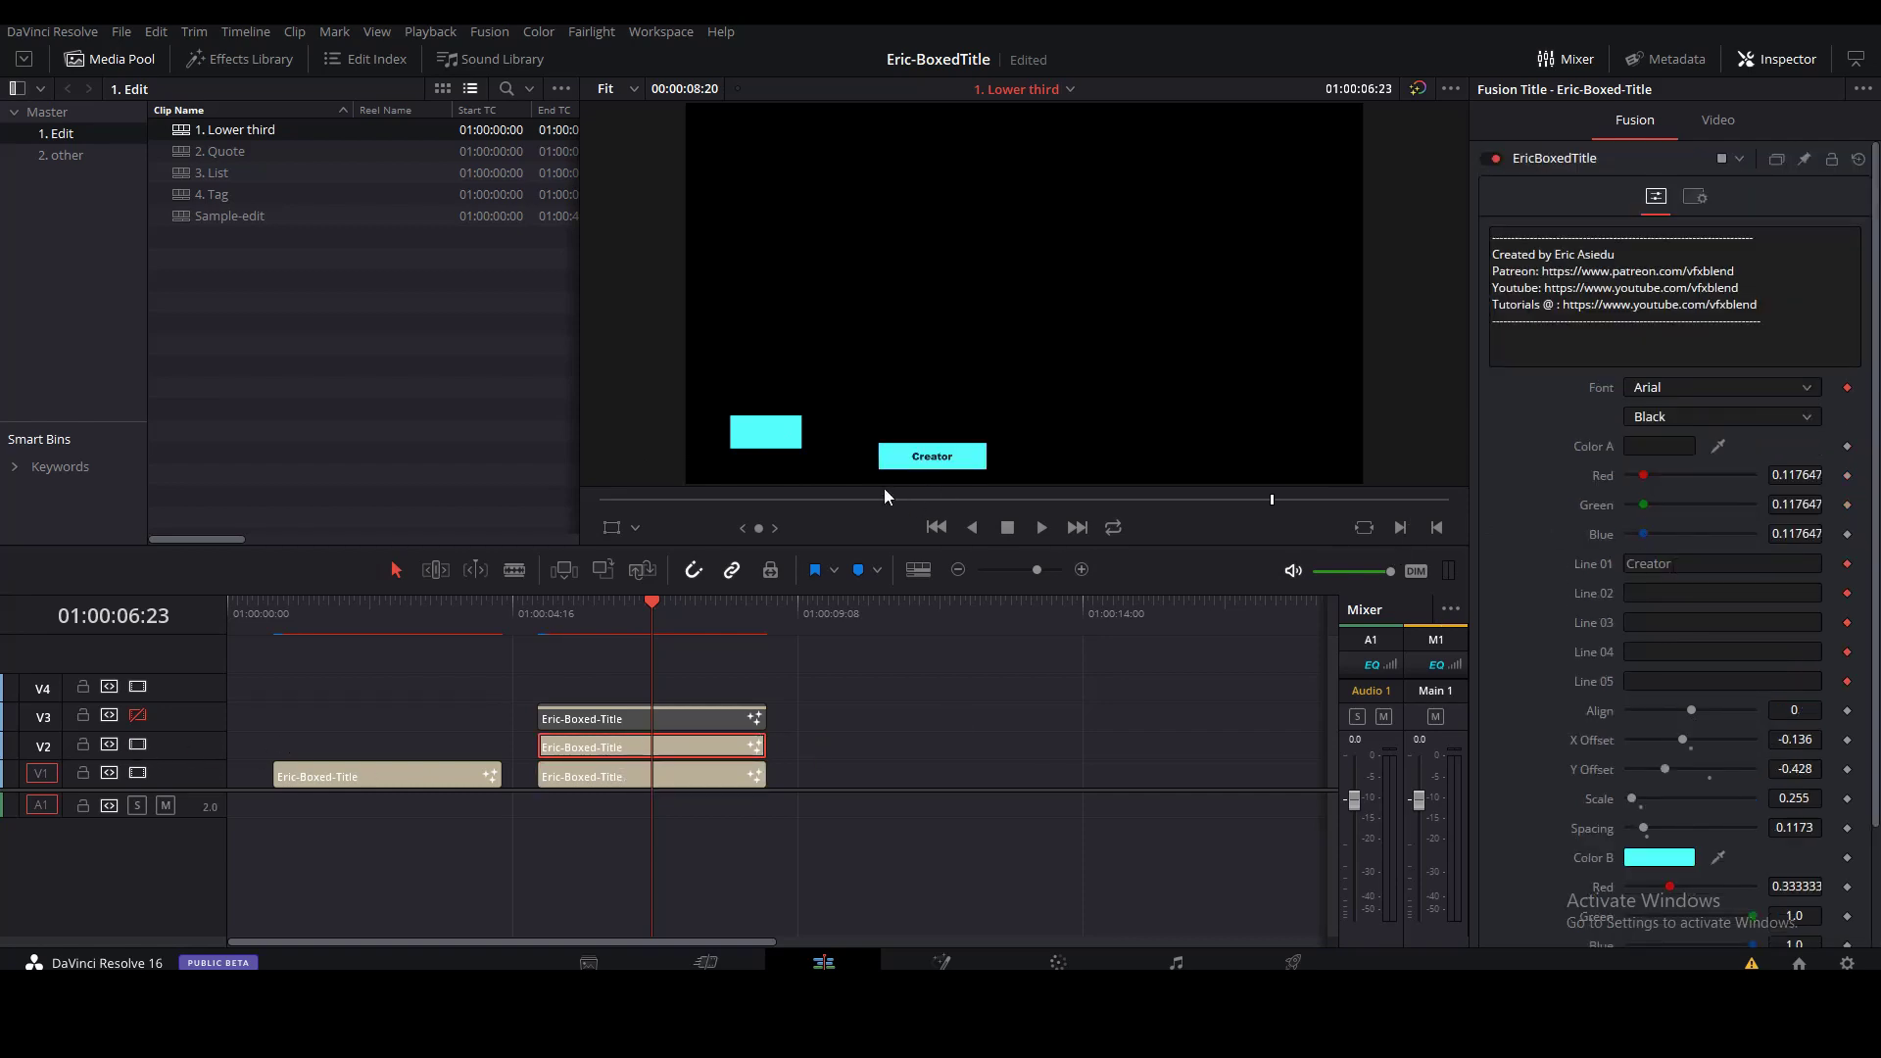
click(672, 721)
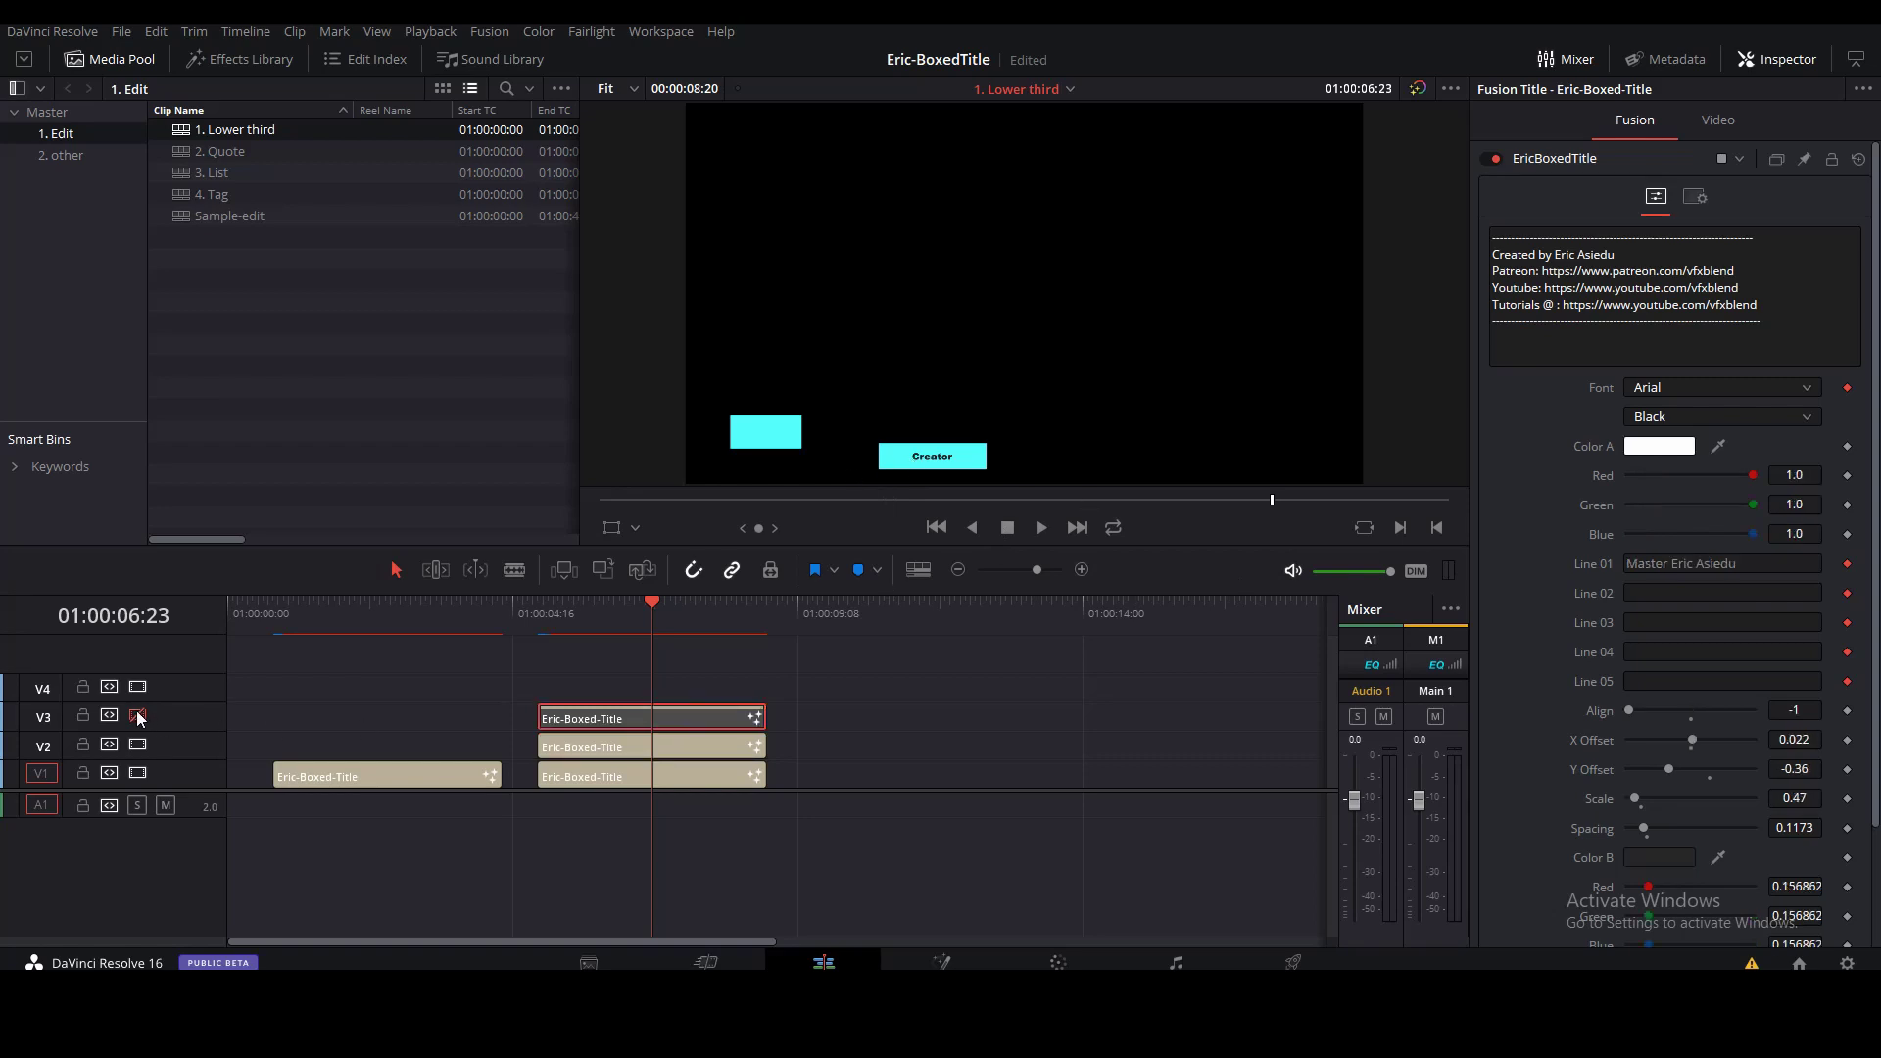
click(137, 716)
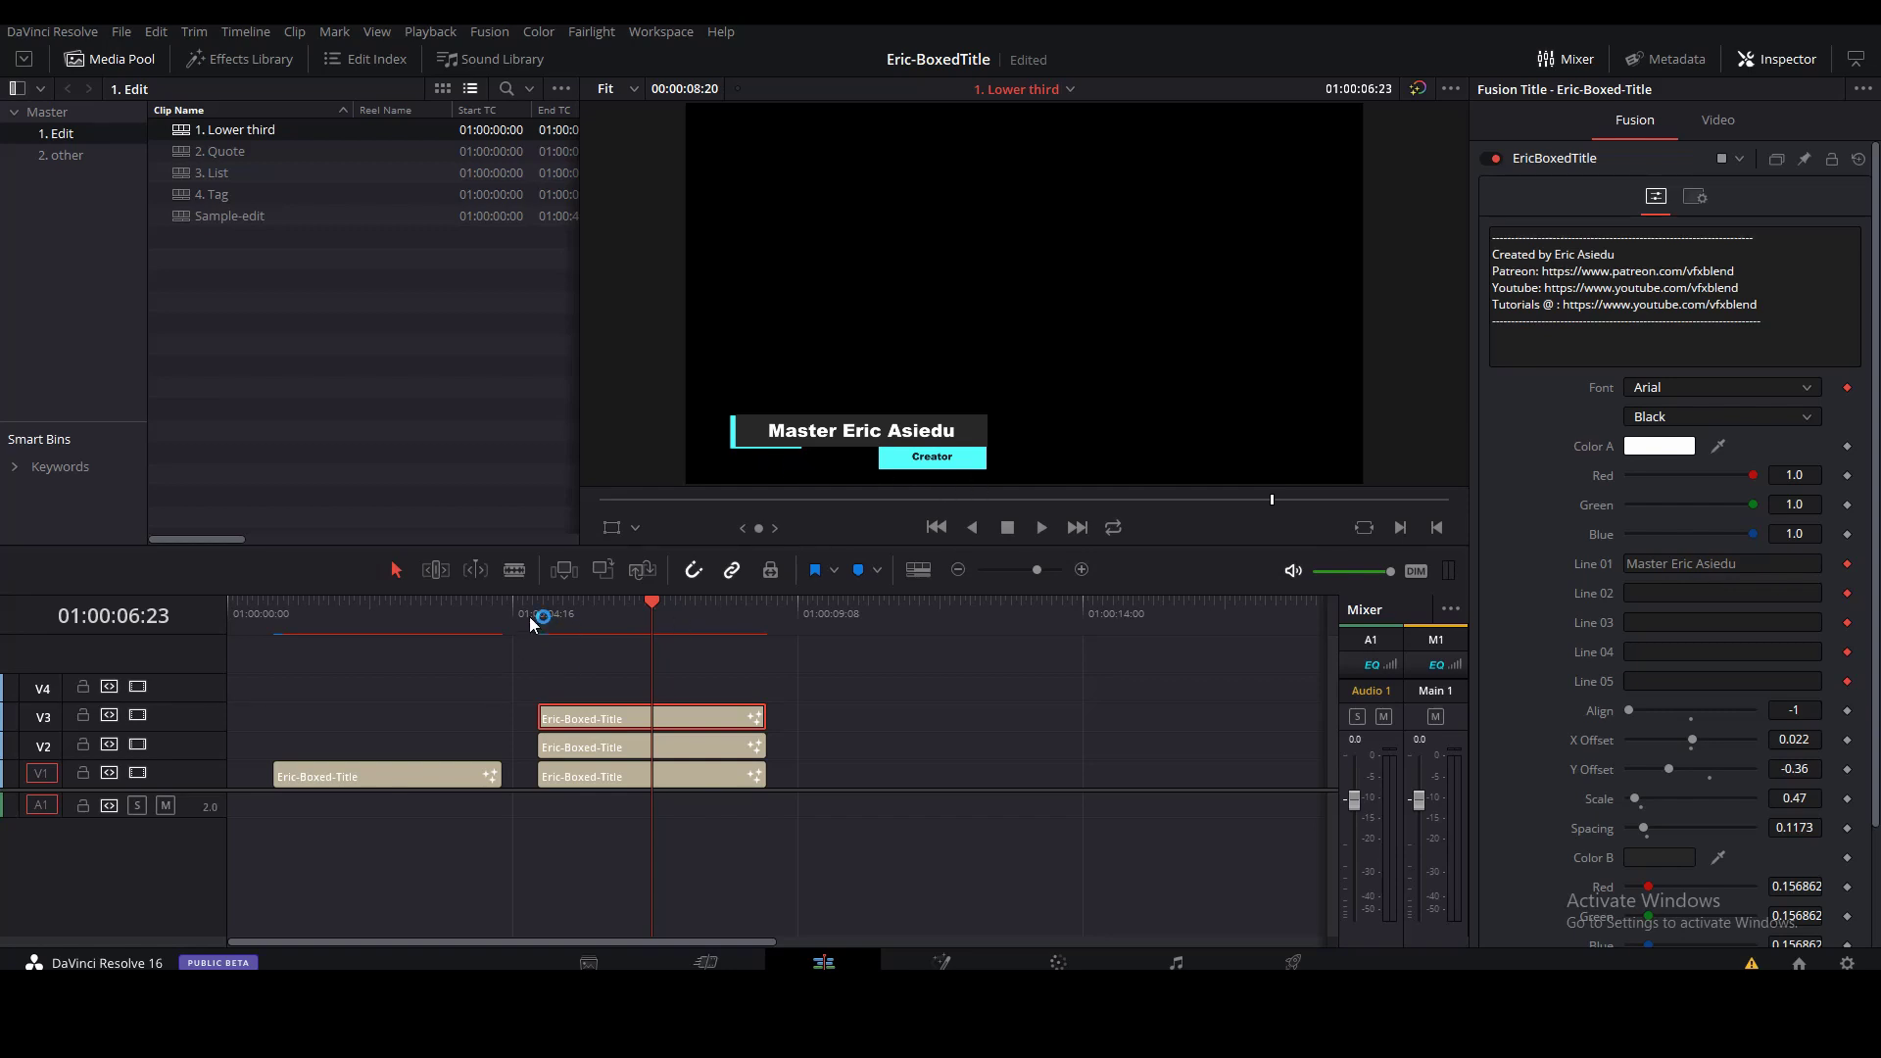
Open the 2. Quote timeline, compare its V1 and V2 boxed quote titles in the Inspector, then select 3. List
double_click(176, 163)
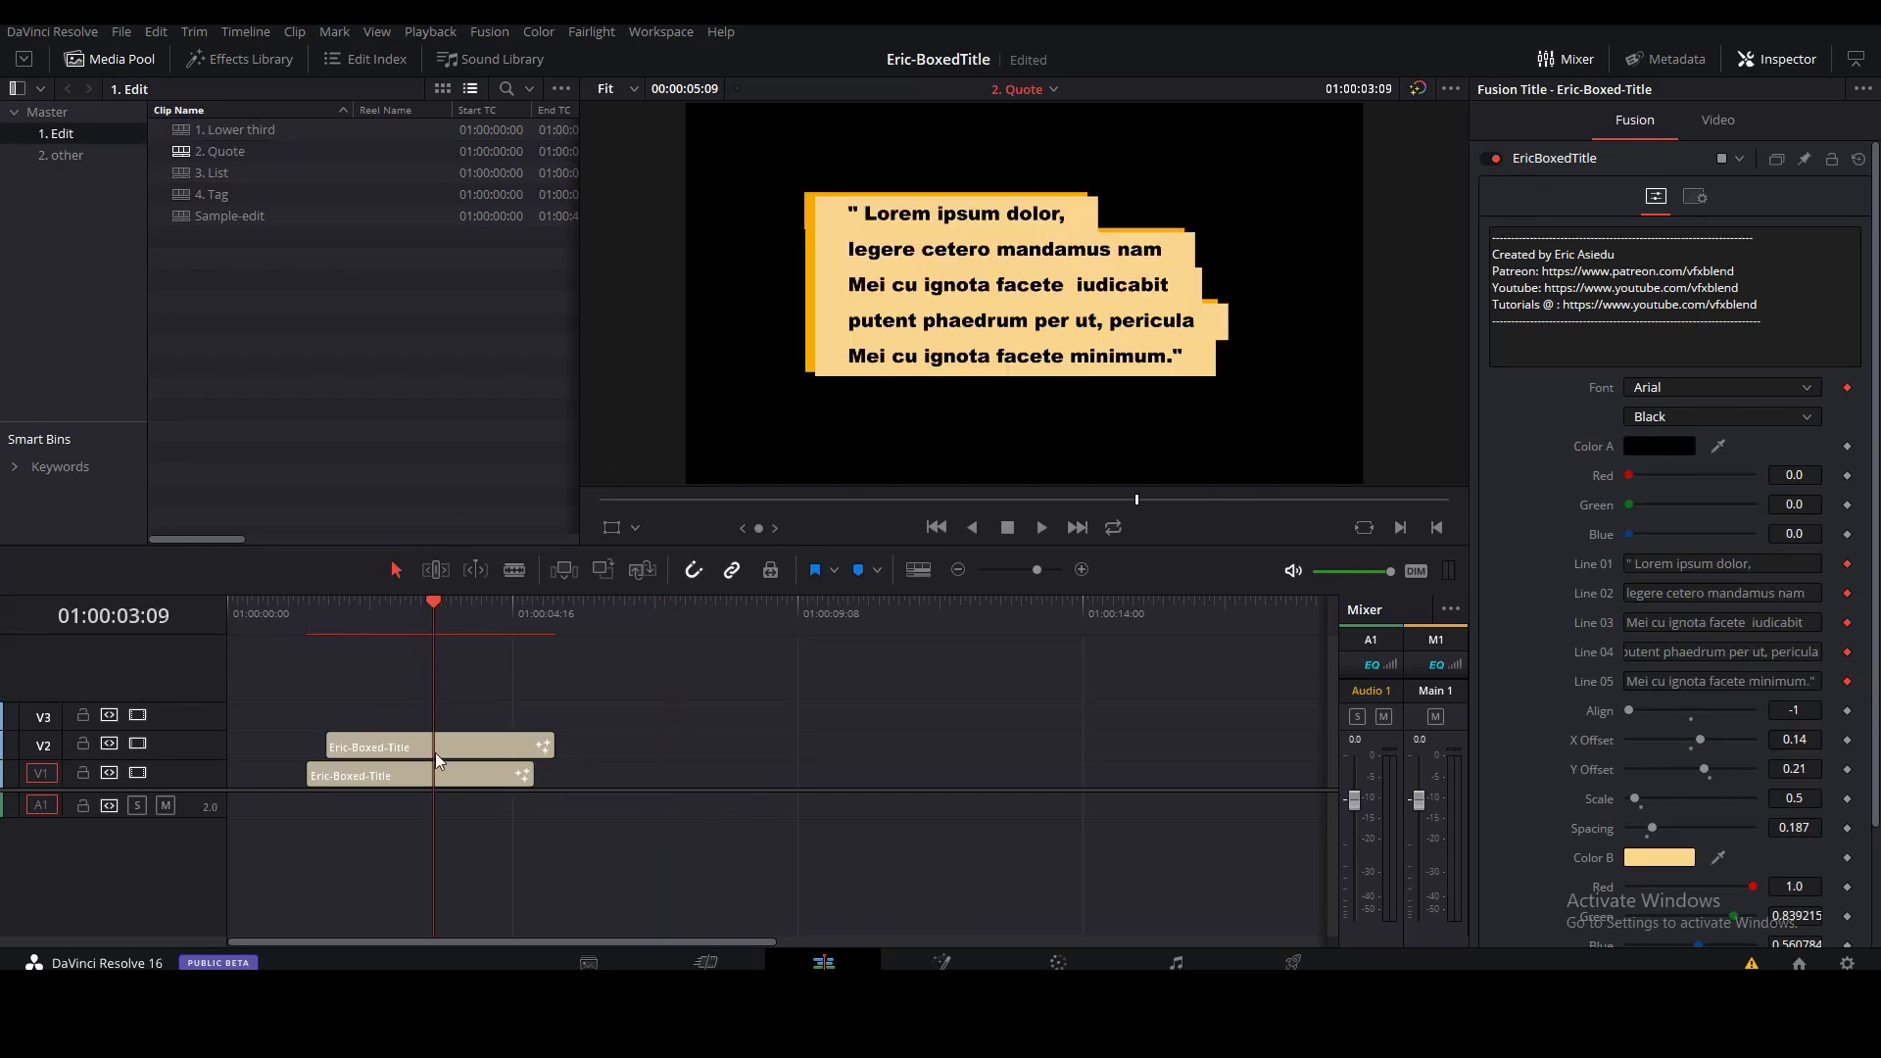
click(451, 776)
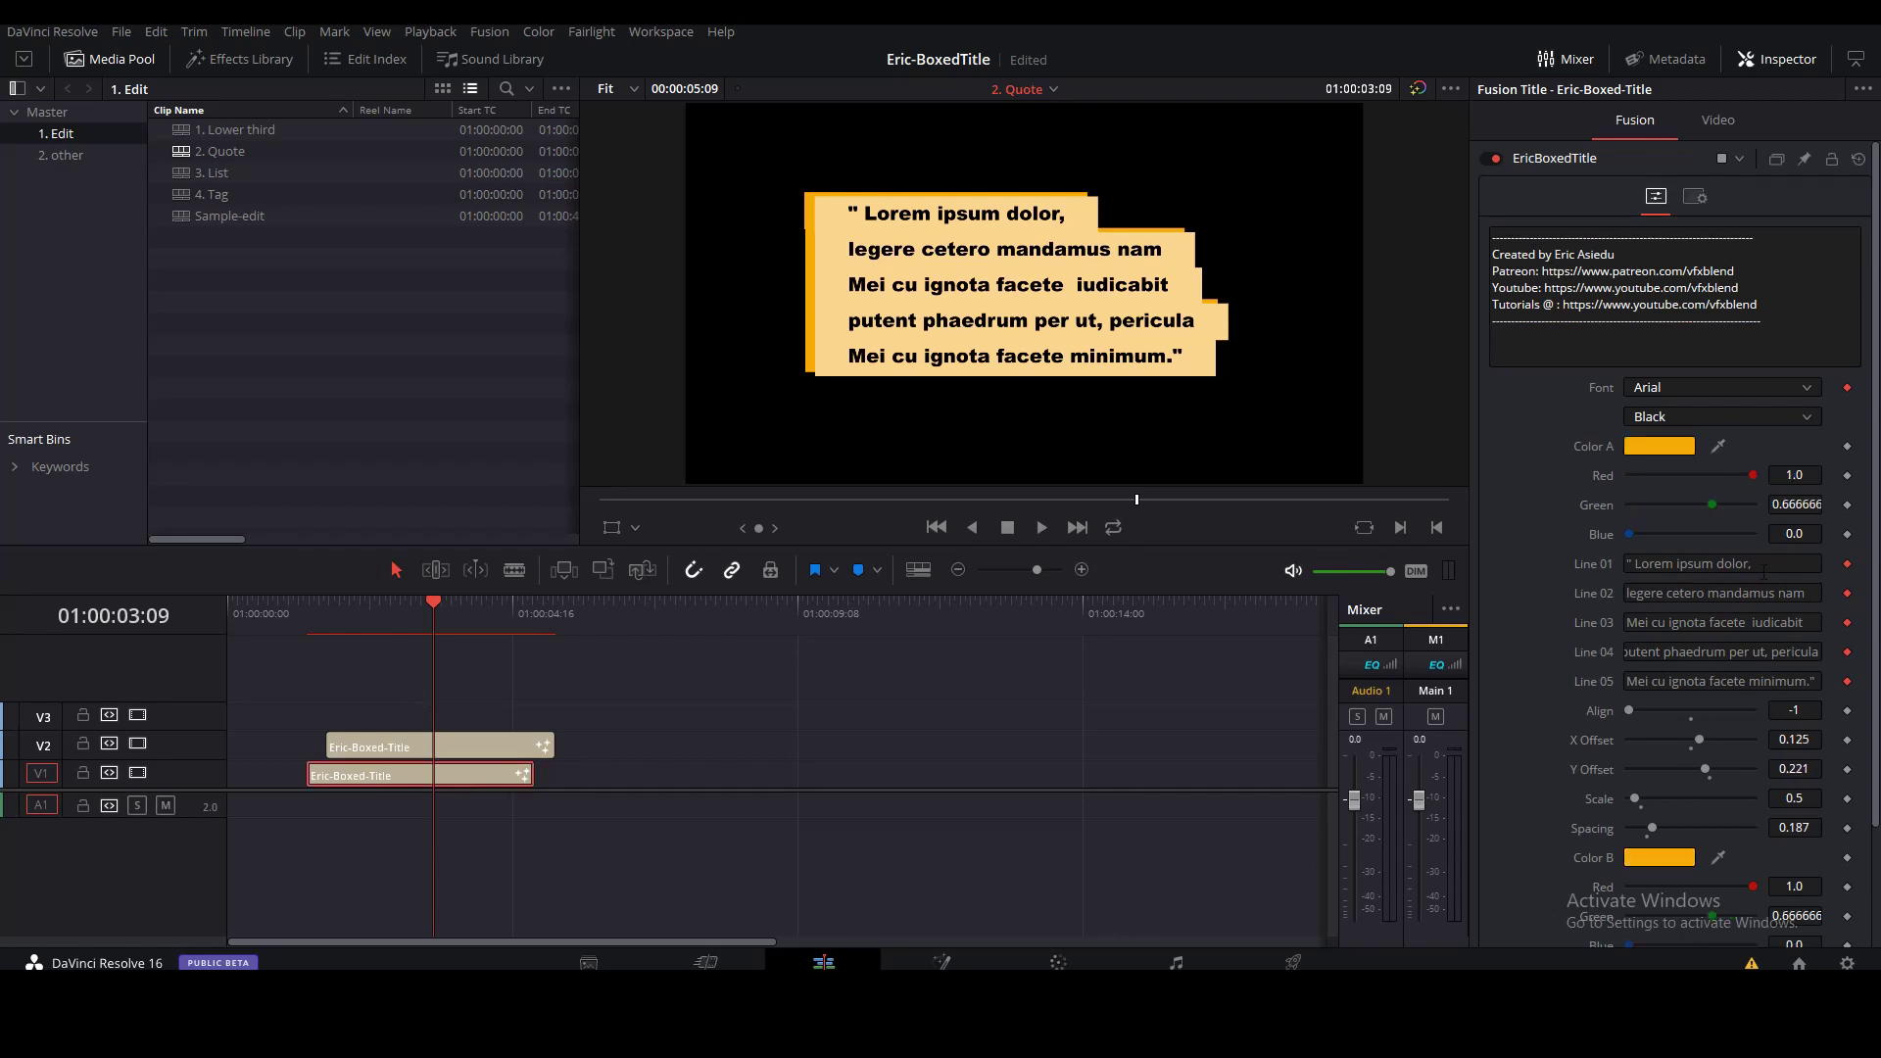
click(484, 741)
click(477, 773)
click(493, 745)
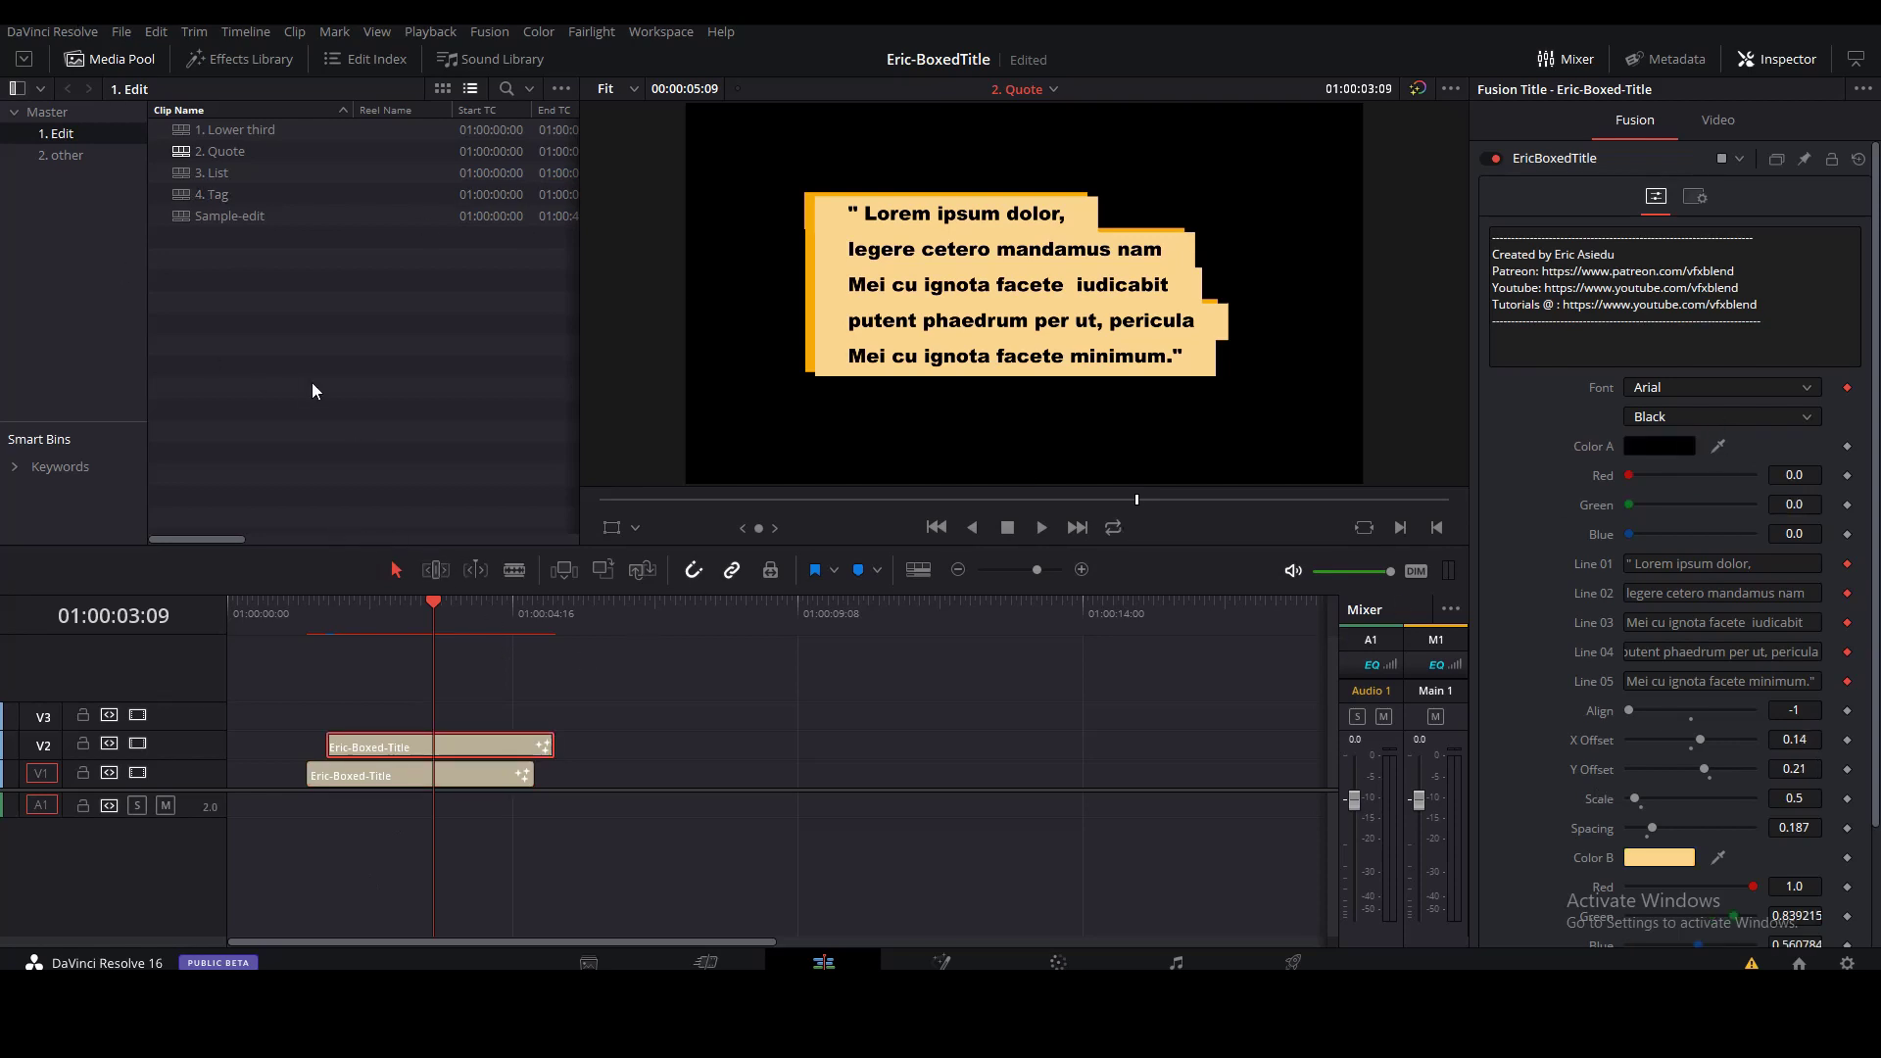
click(182, 176)
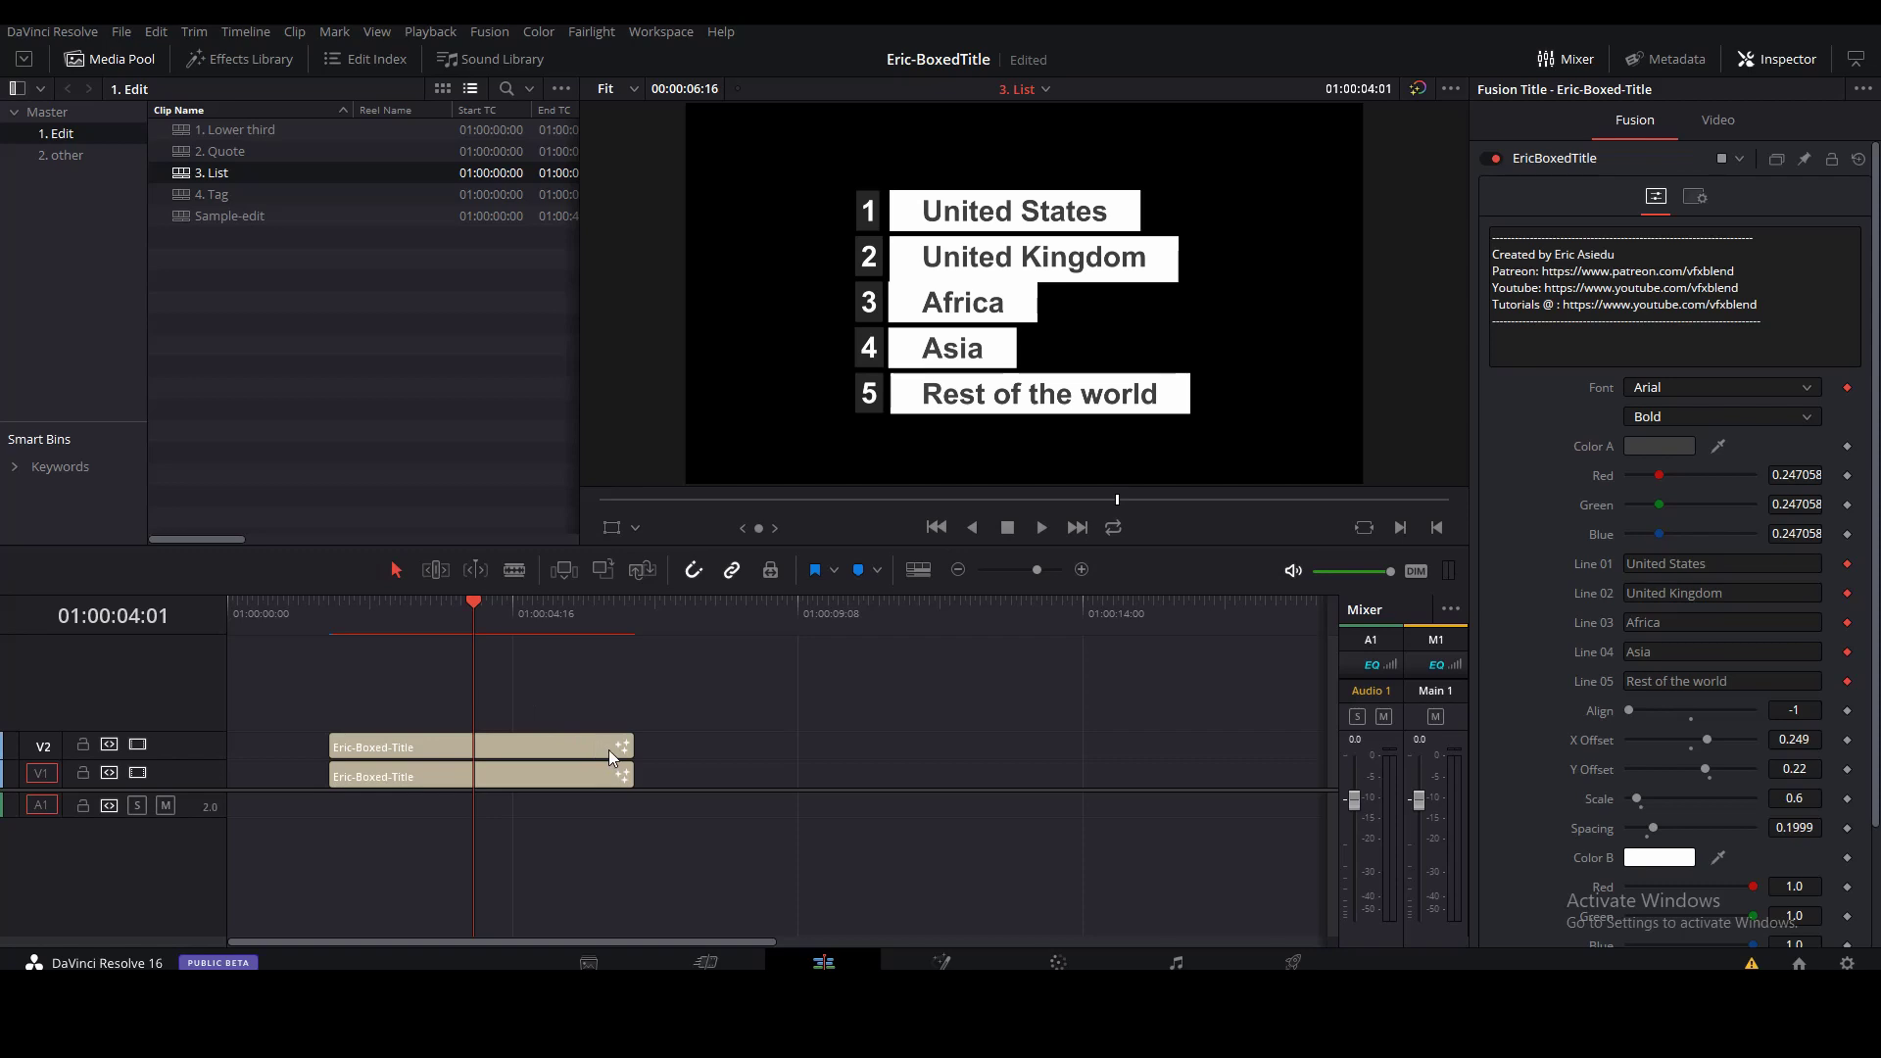
Inspect the V1 numbers 1–5 title and the V2 country names title at X Offset 0.249
click(535, 778)
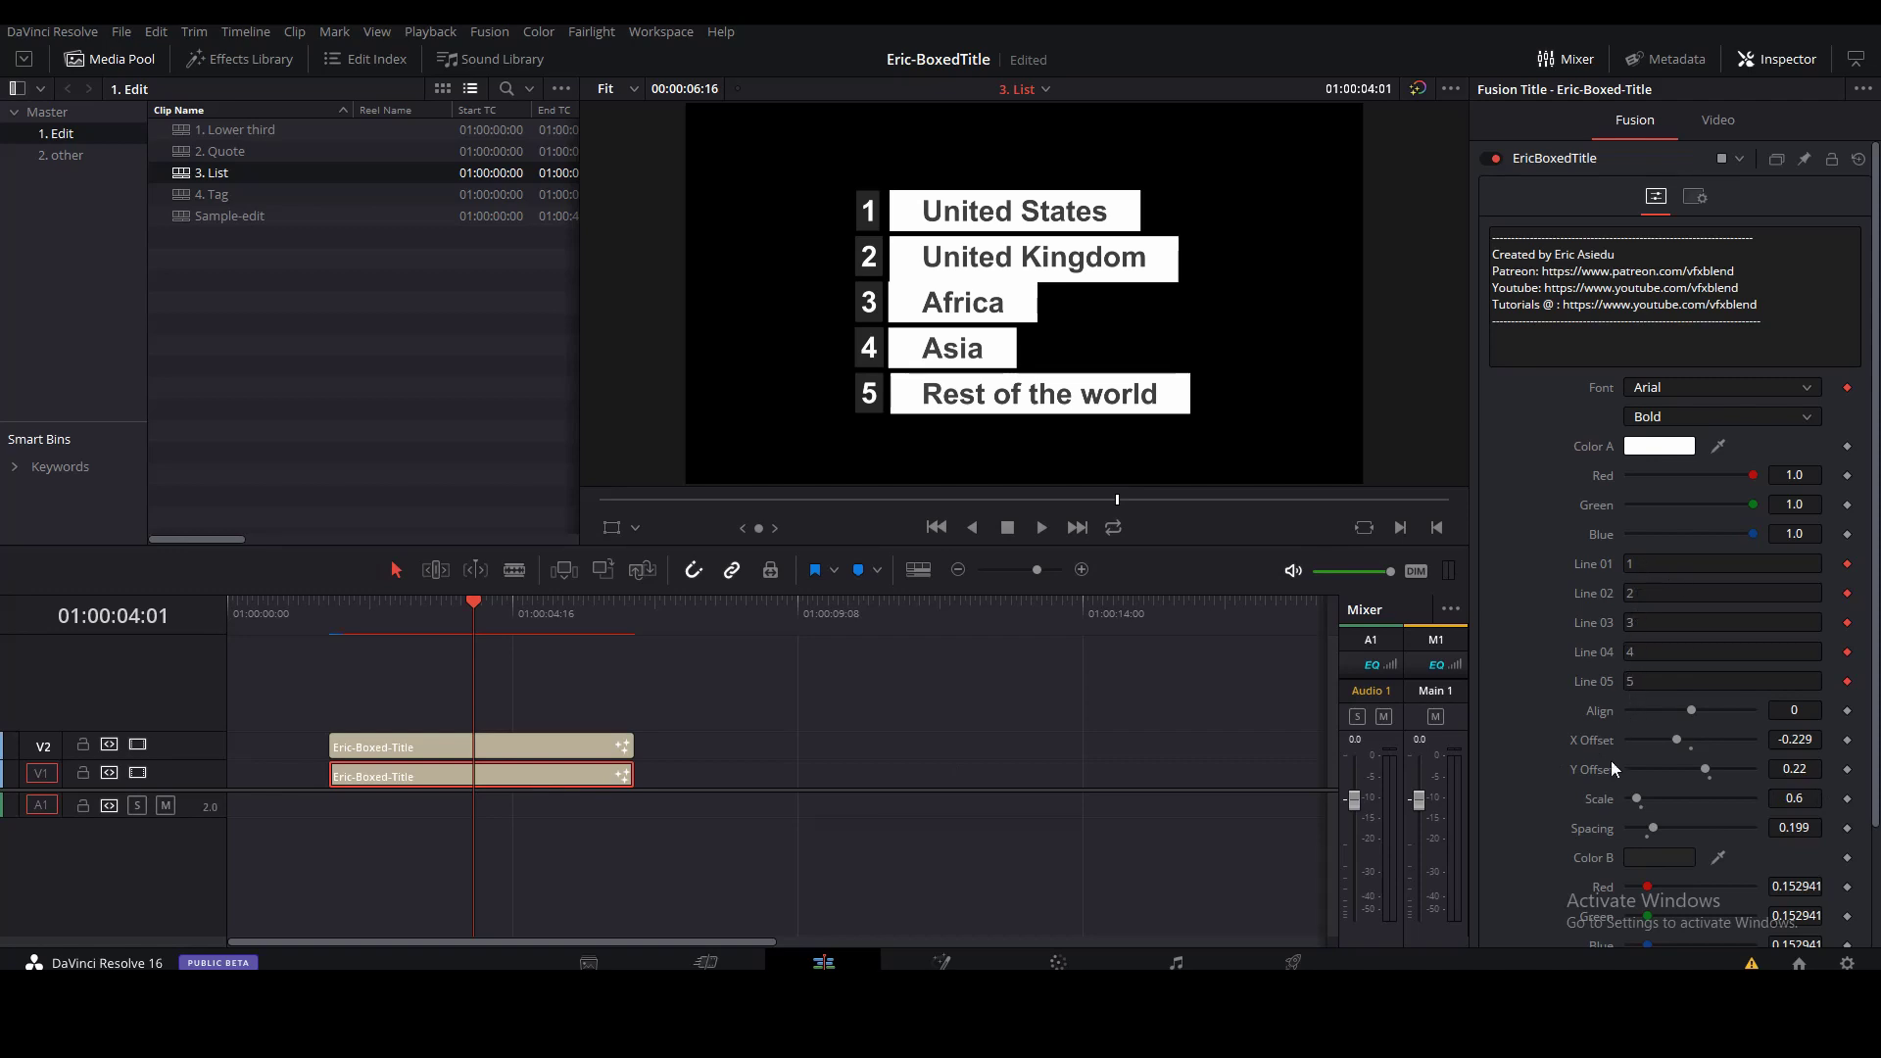
scroll(1634, 715, down, 3)
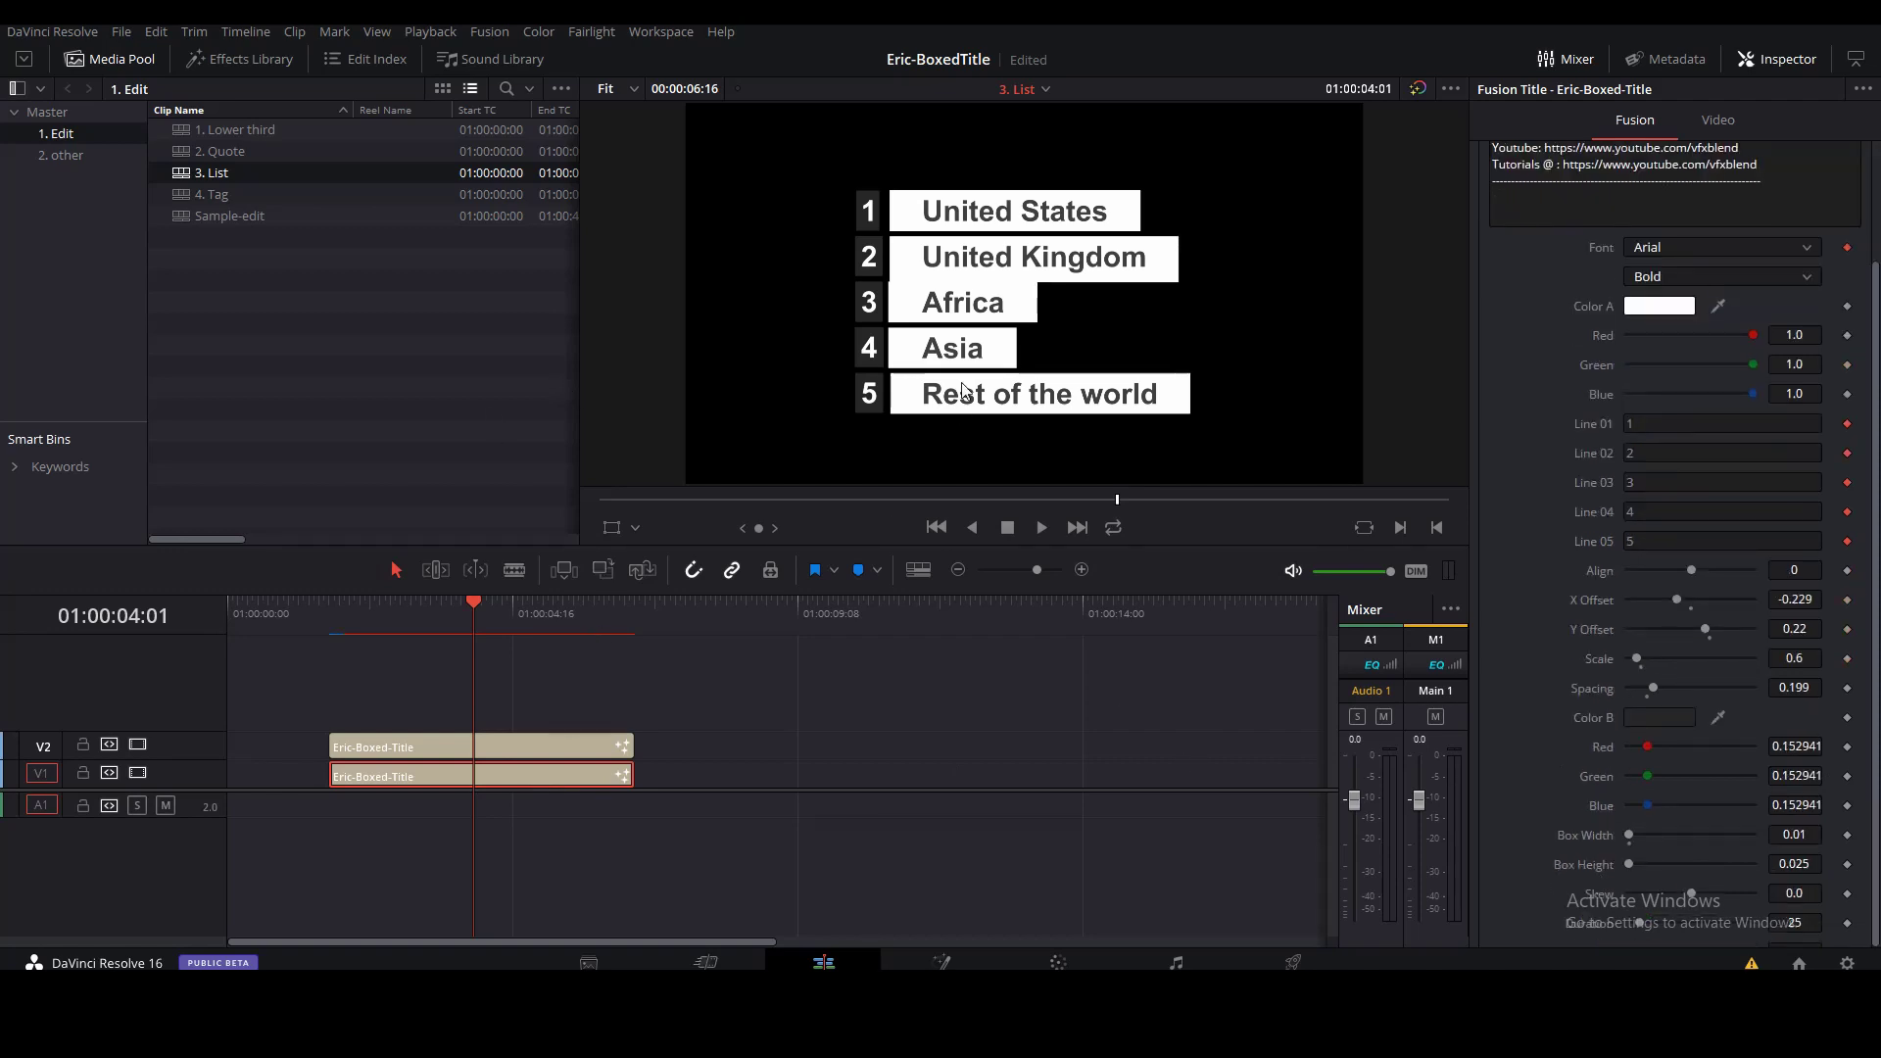
click(563, 742)
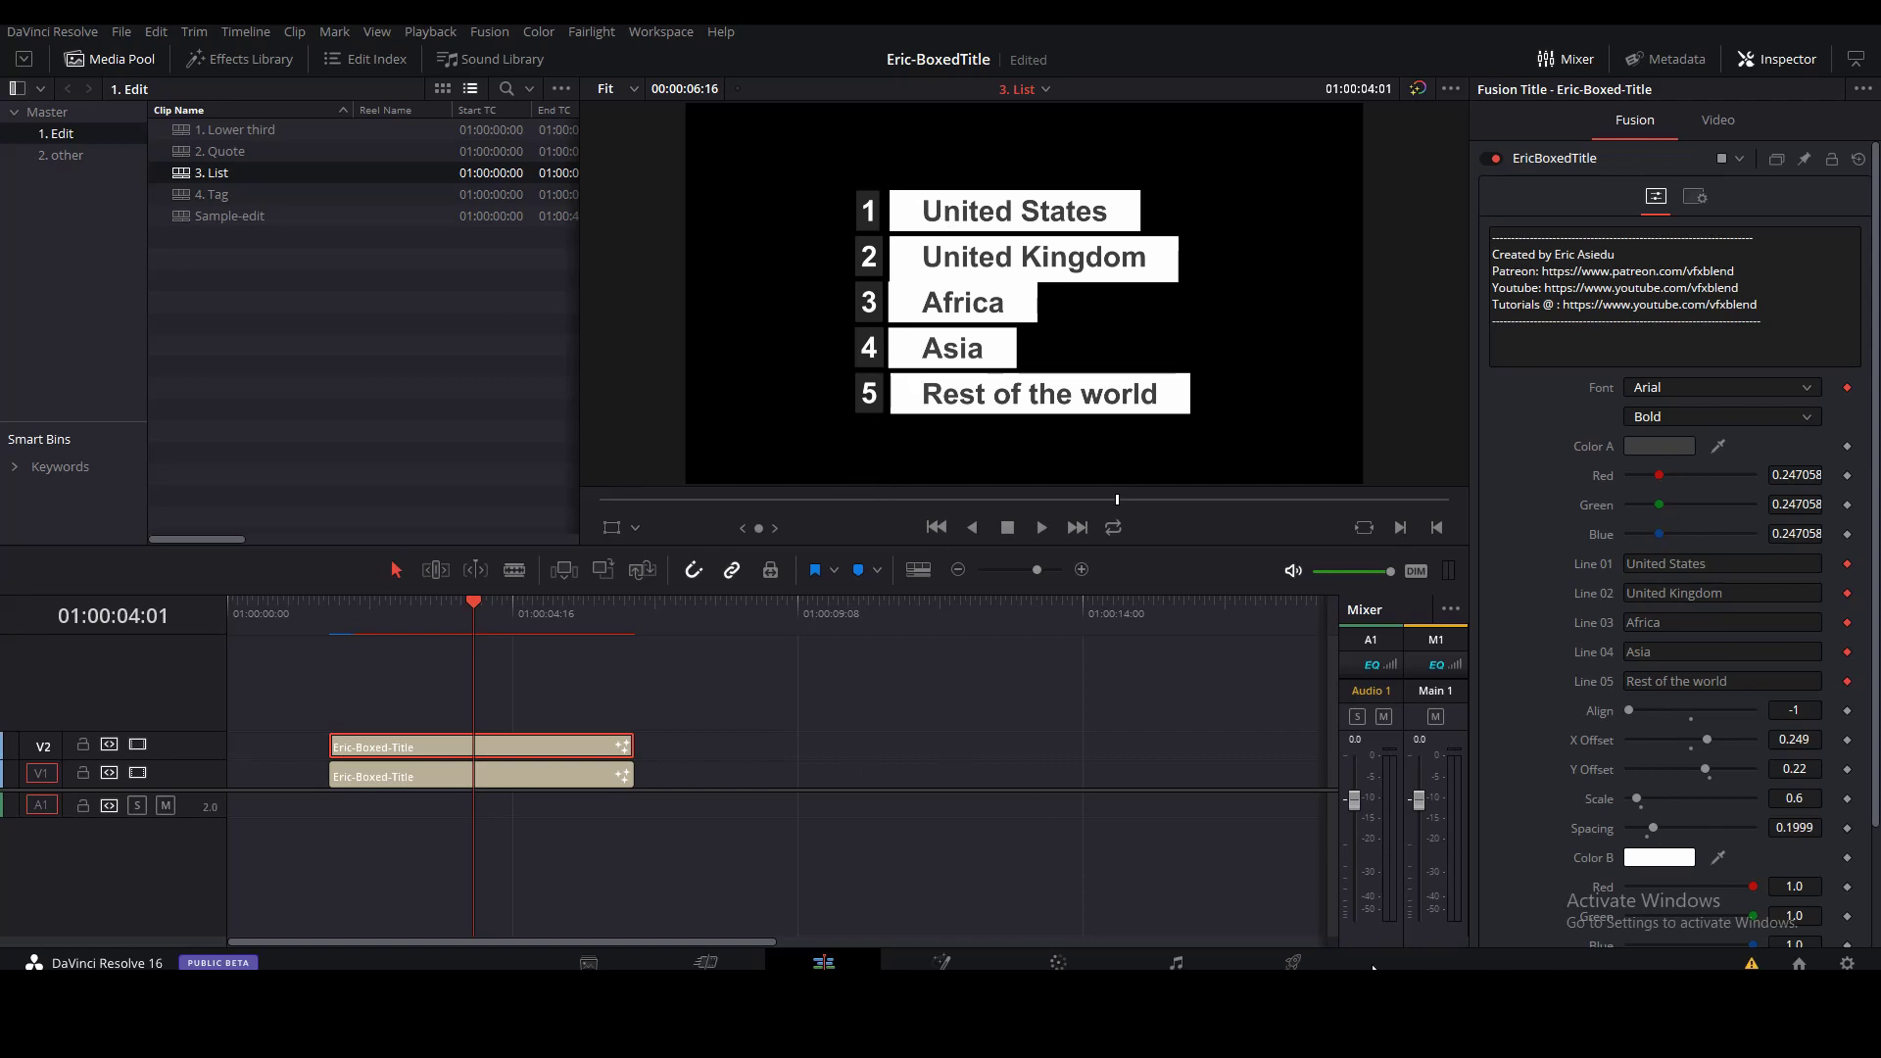
Restore the Eric-Breaking News.dra project archive from the Project Manager
click(1799, 963)
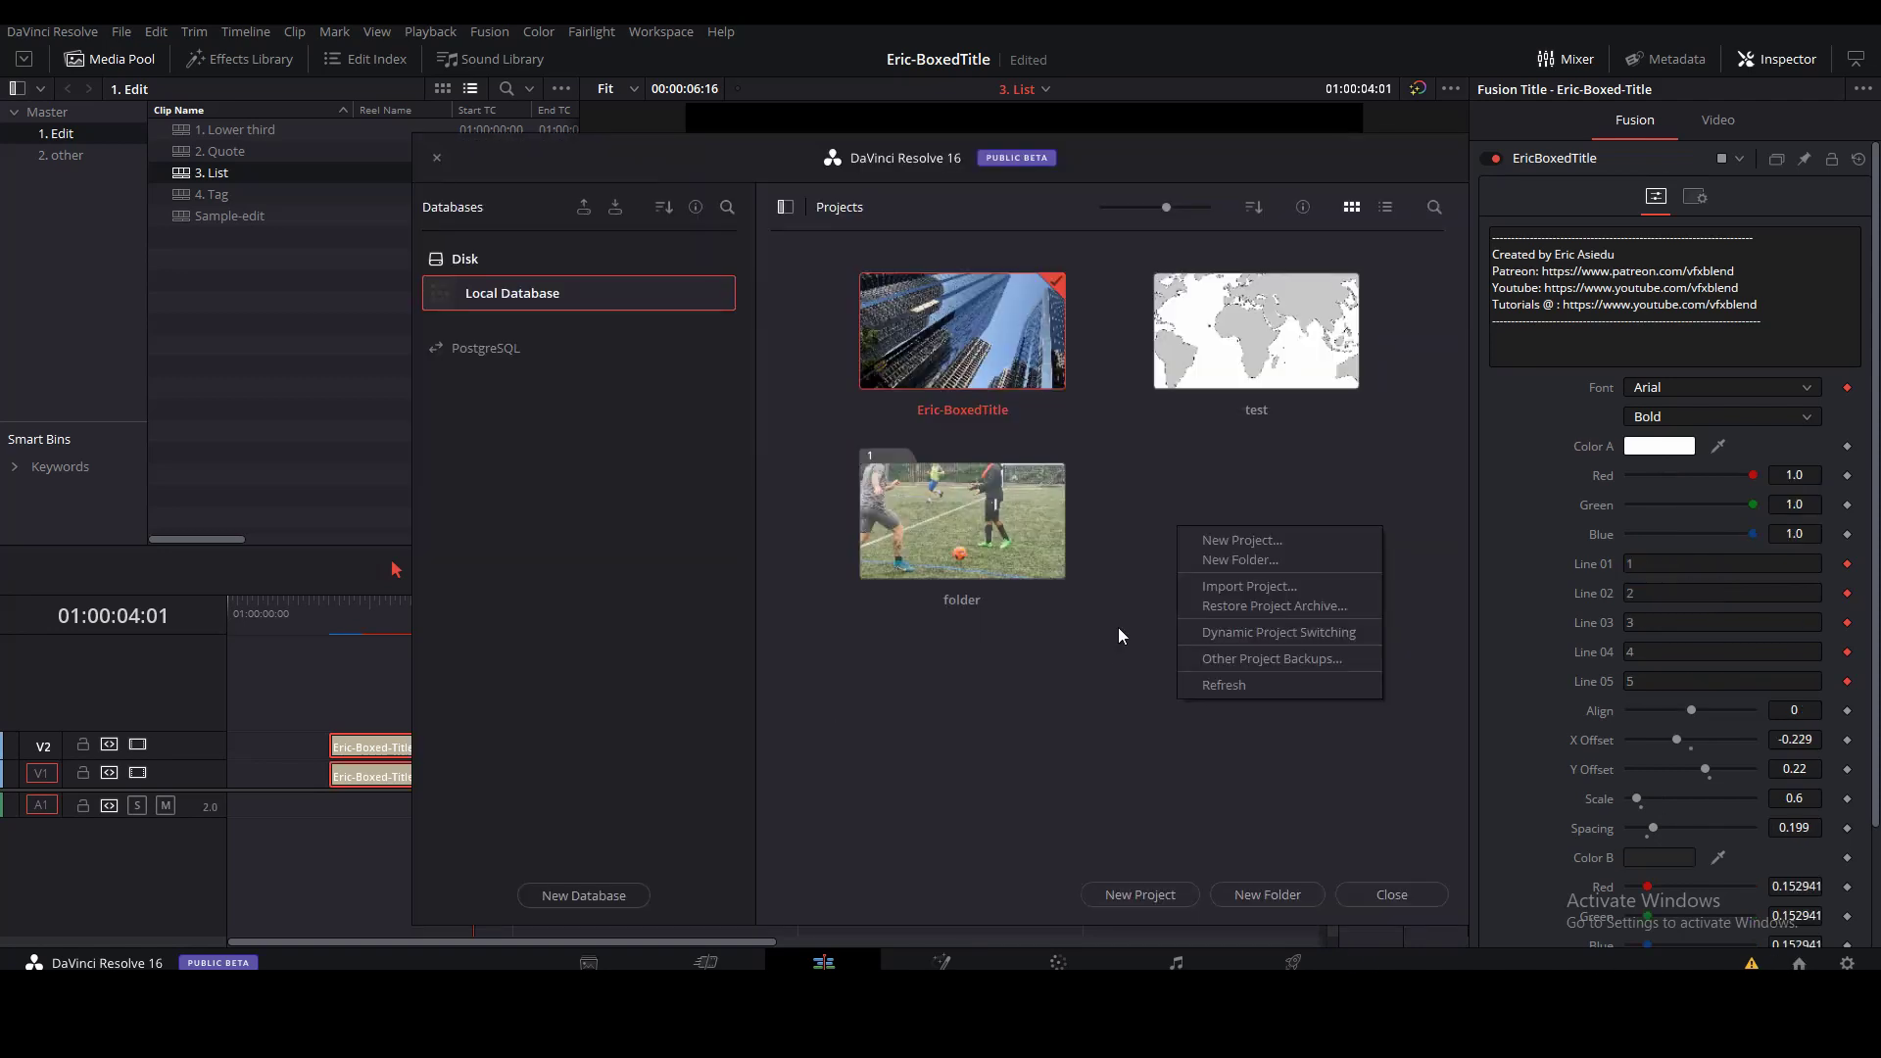
right_click(1120, 612)
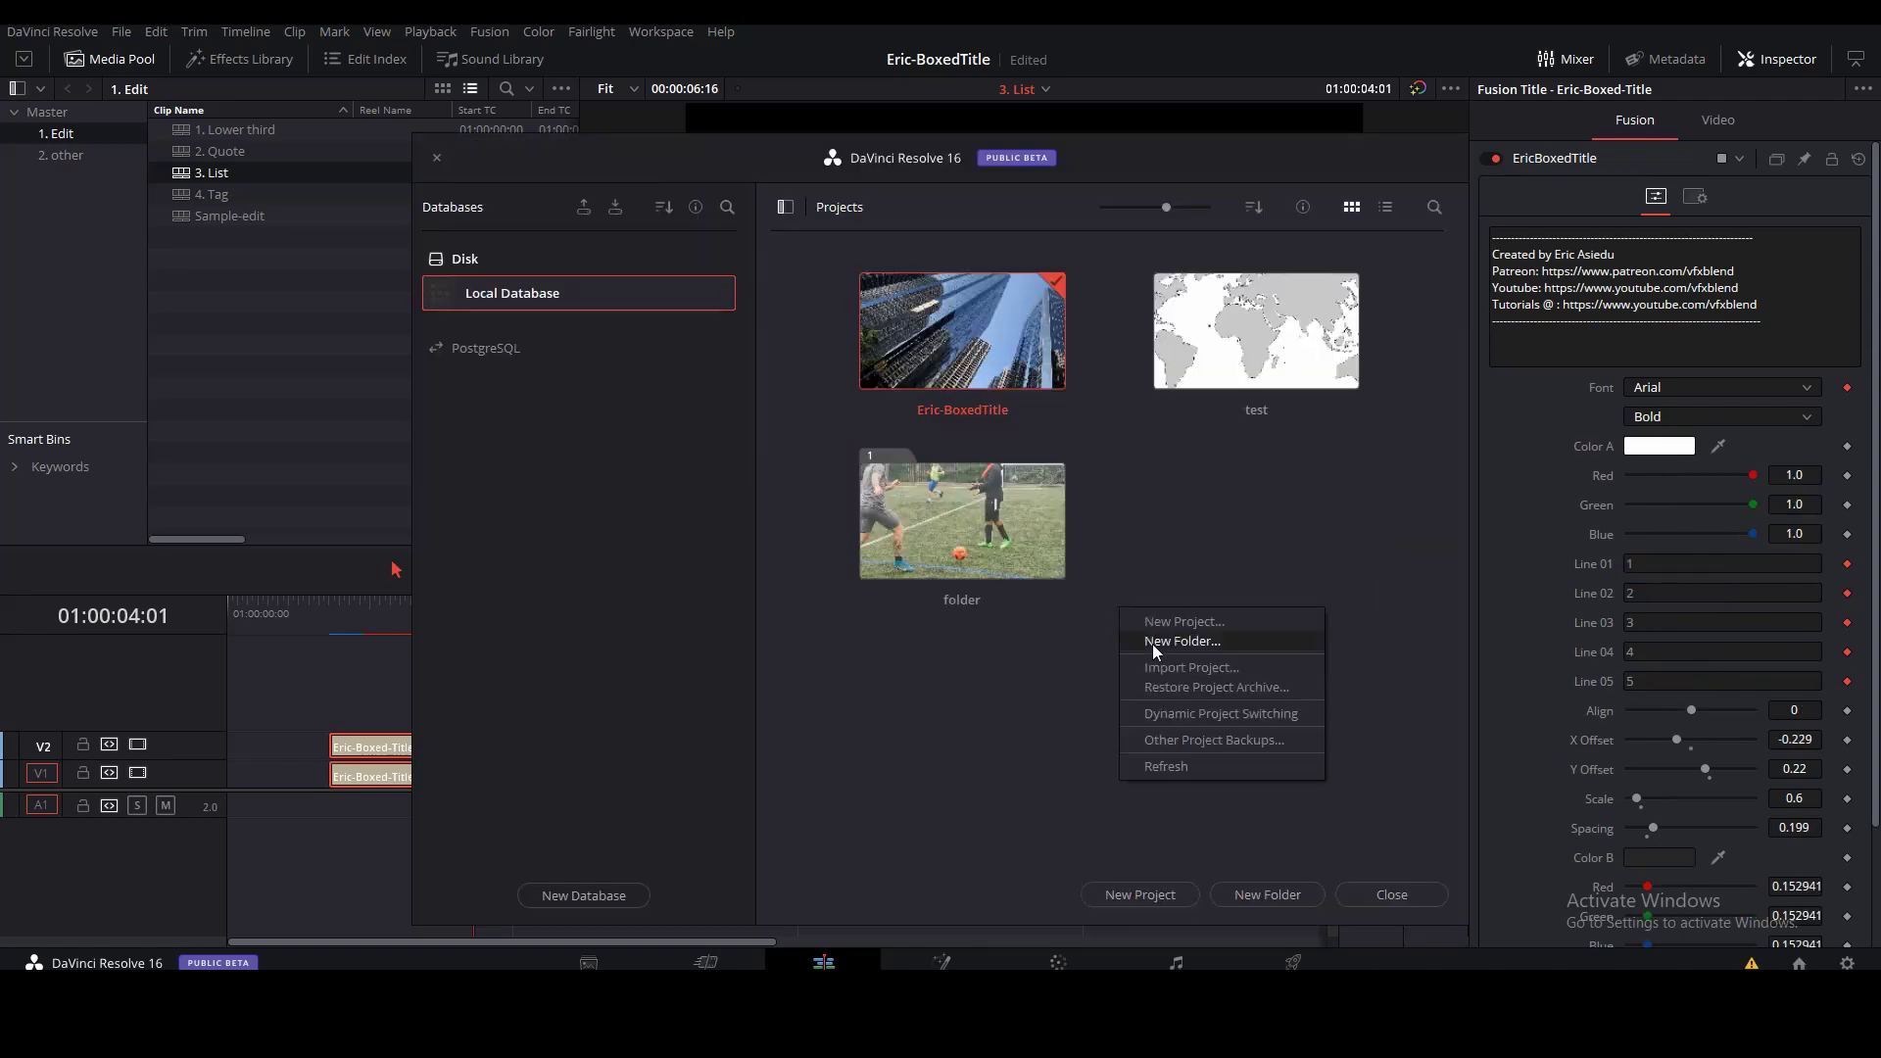
click(1250, 691)
click(676, 405)
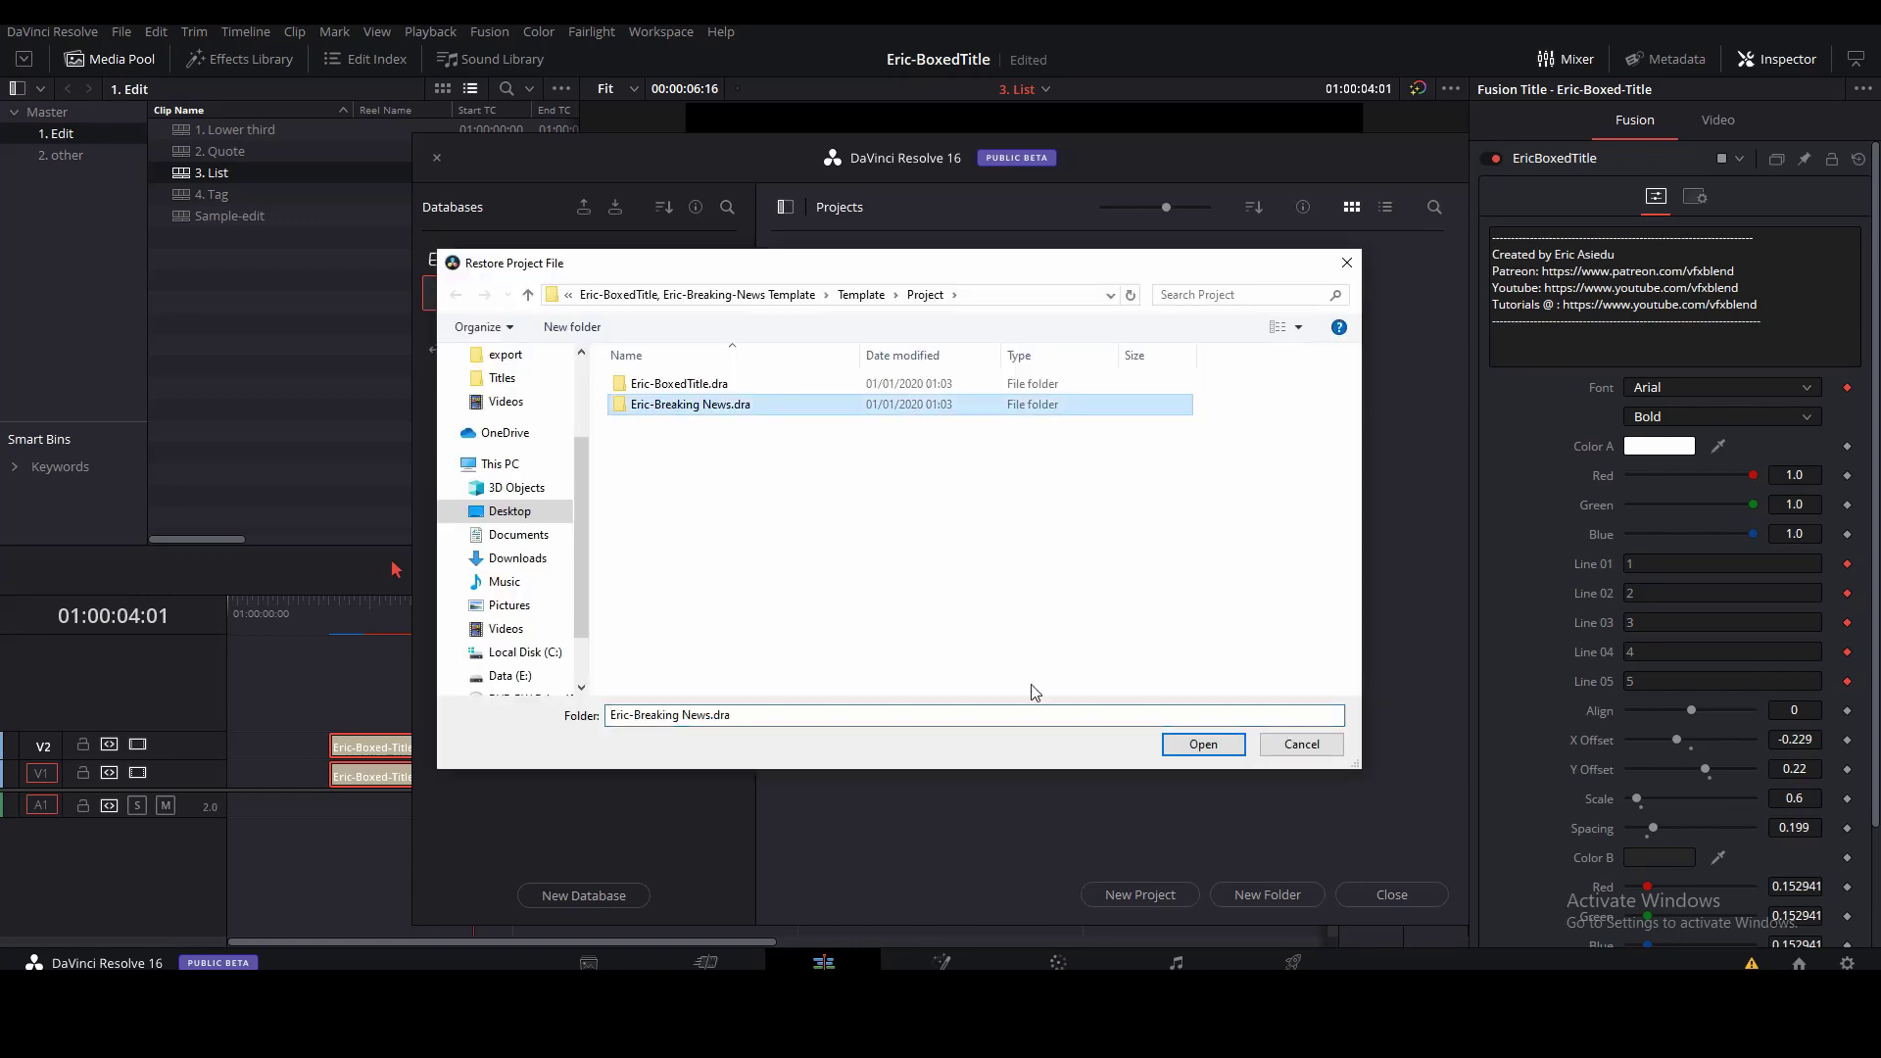
click(1203, 745)
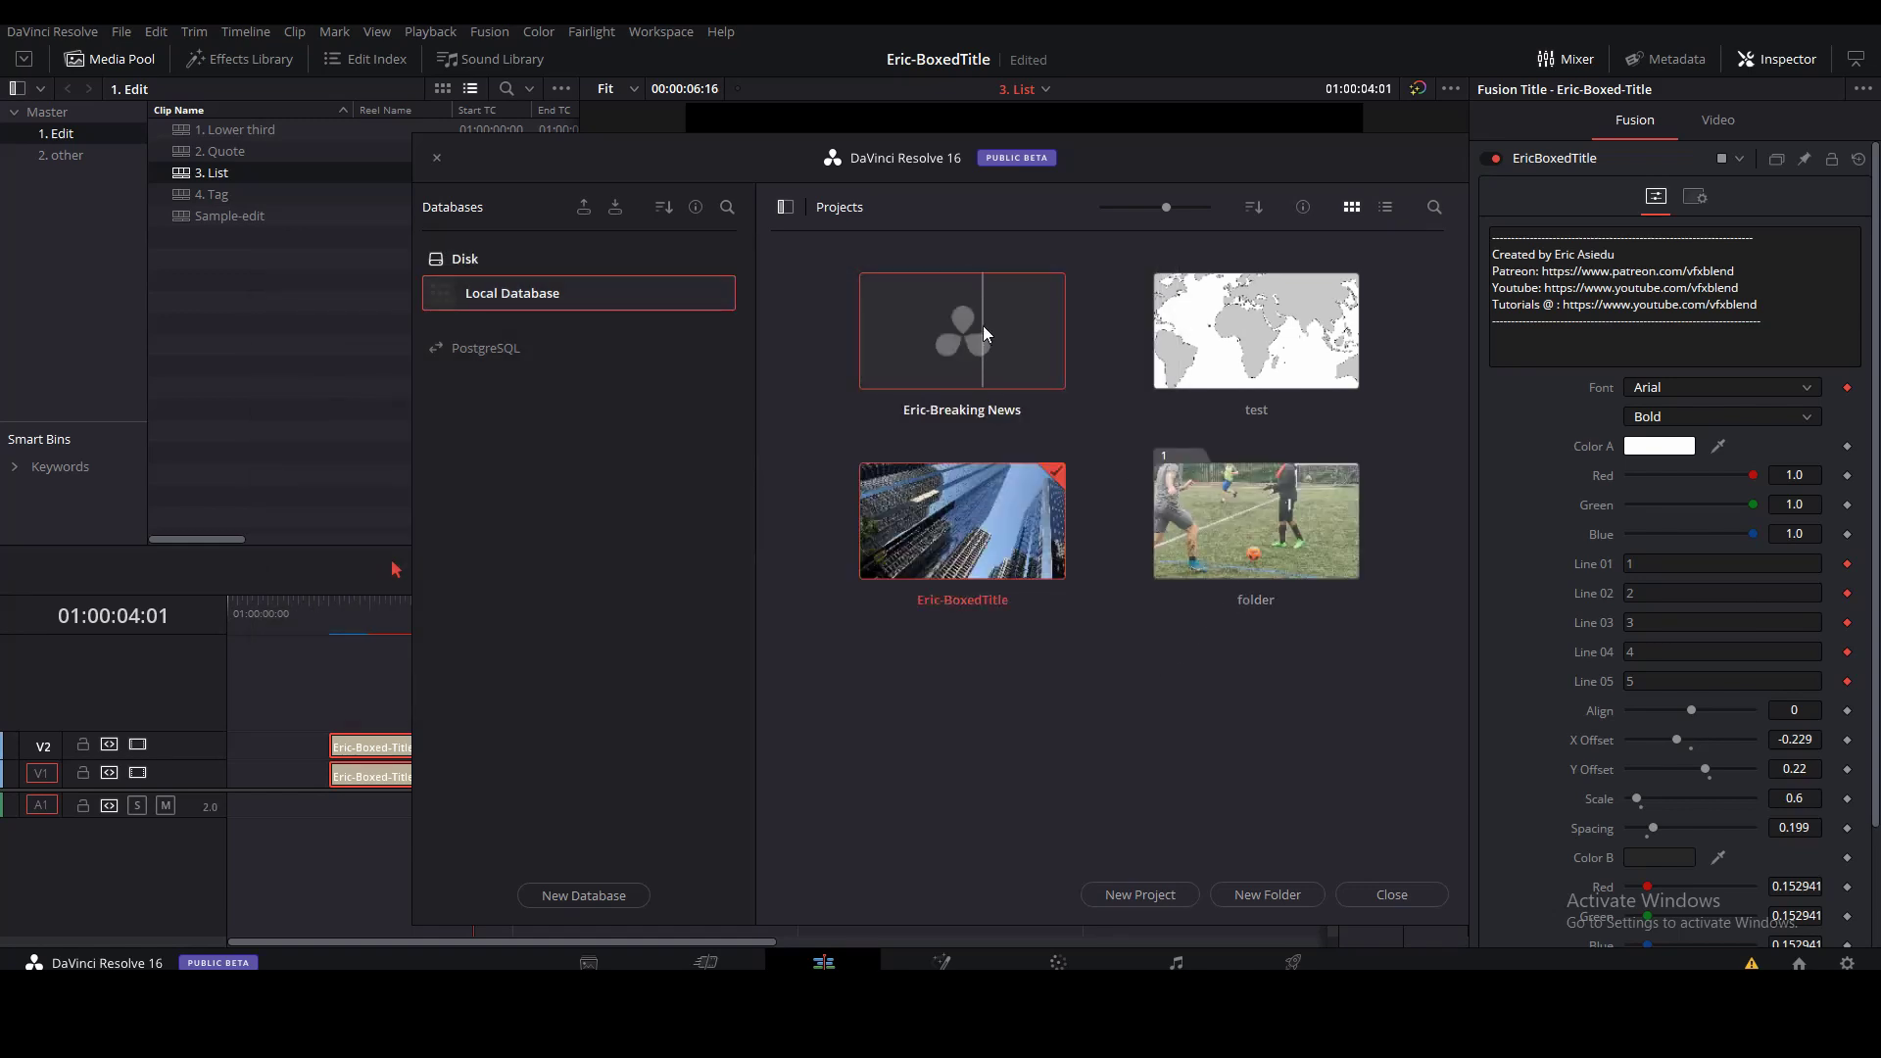
Open the restored Eric-Breaking News project without saving changes to Eric-BoxedTitle
double_click(984, 329)
click(870, 586)
double_click(937, 341)
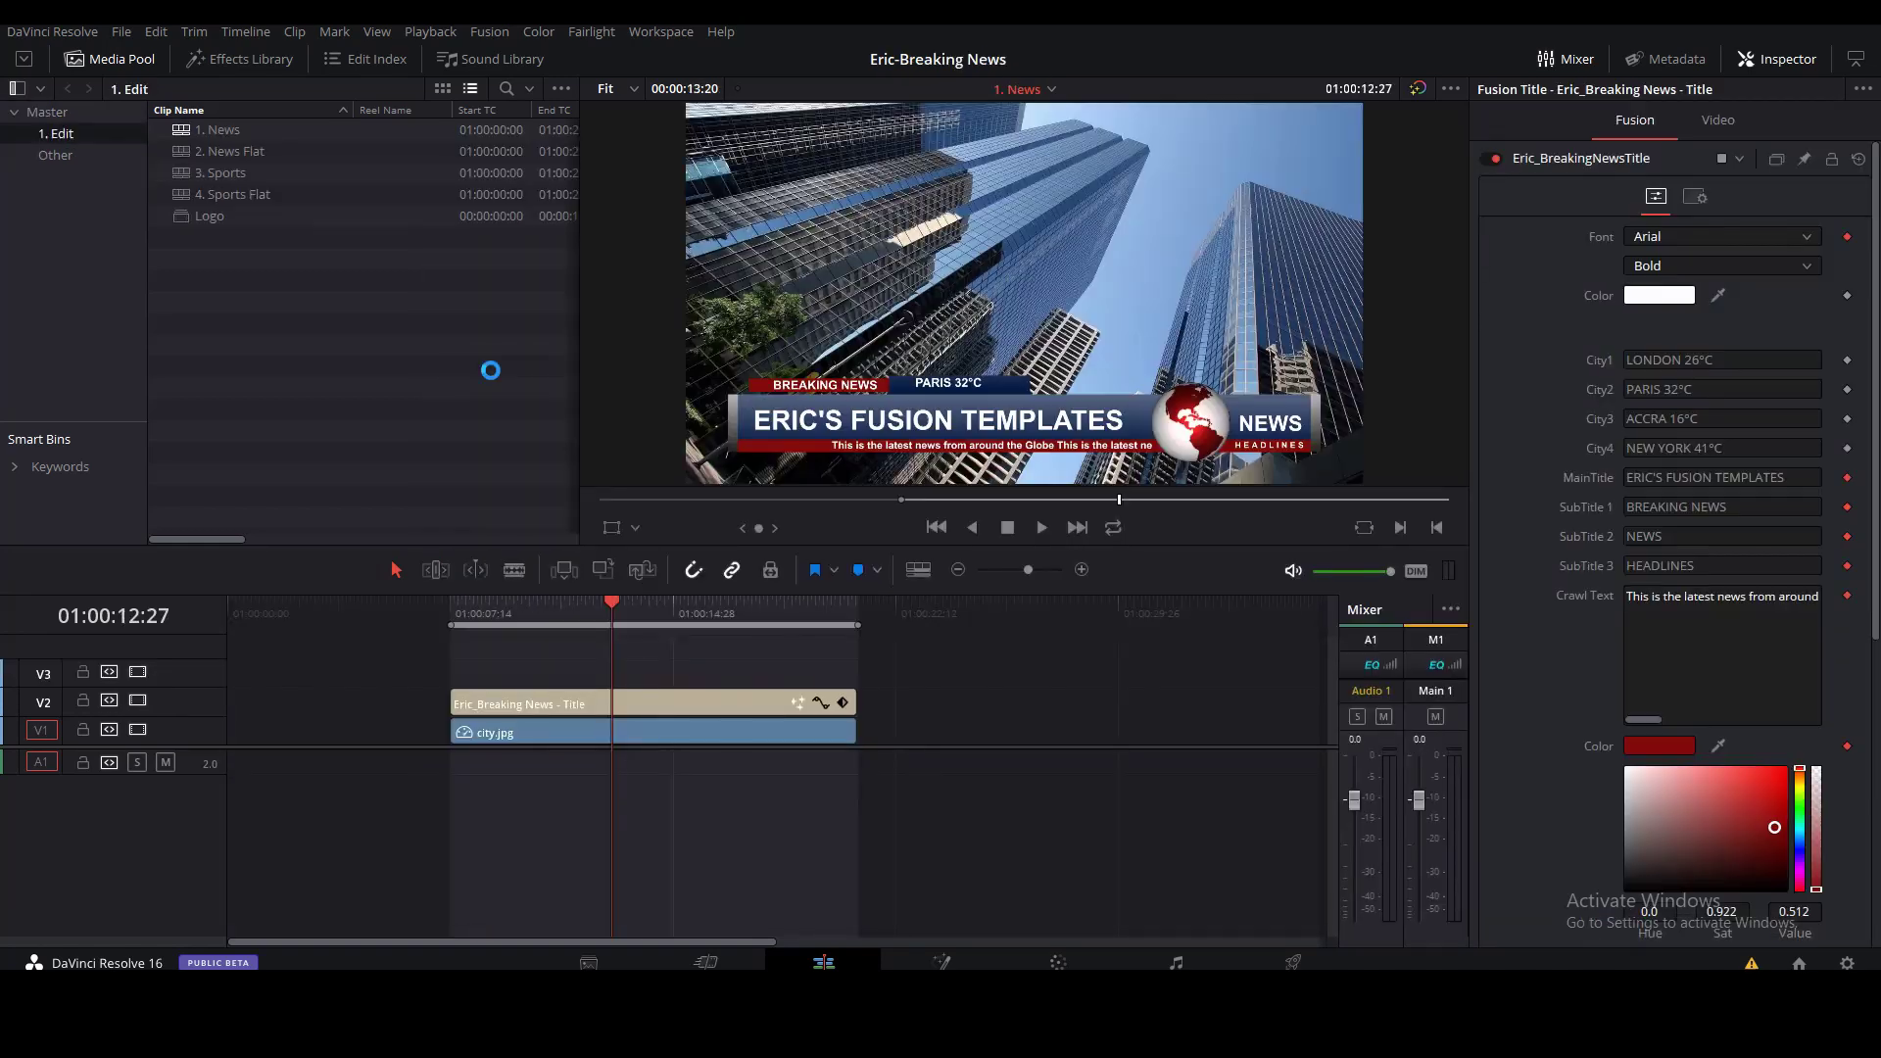
Open the 1. Edit bin and the 2. News Flat timeline, and inspect its news title
double_click(59, 133)
click(263, 304)
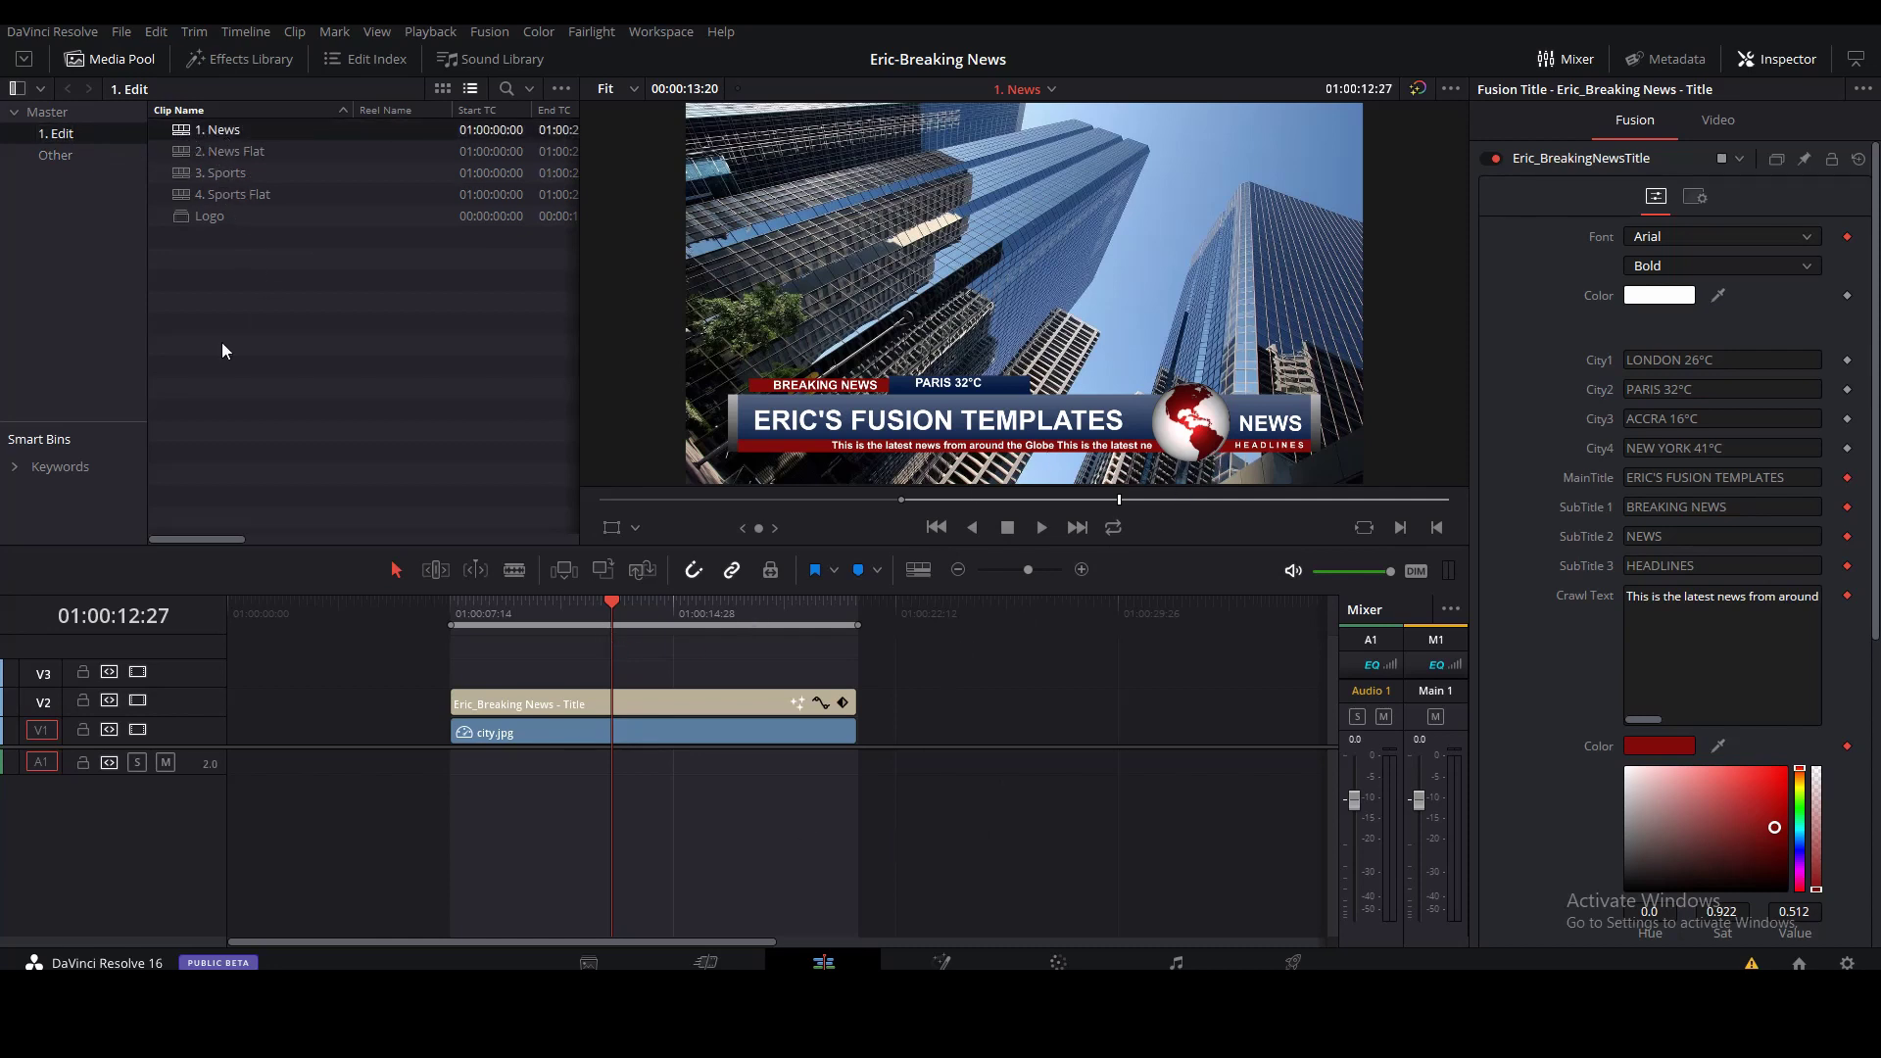
click(188, 155)
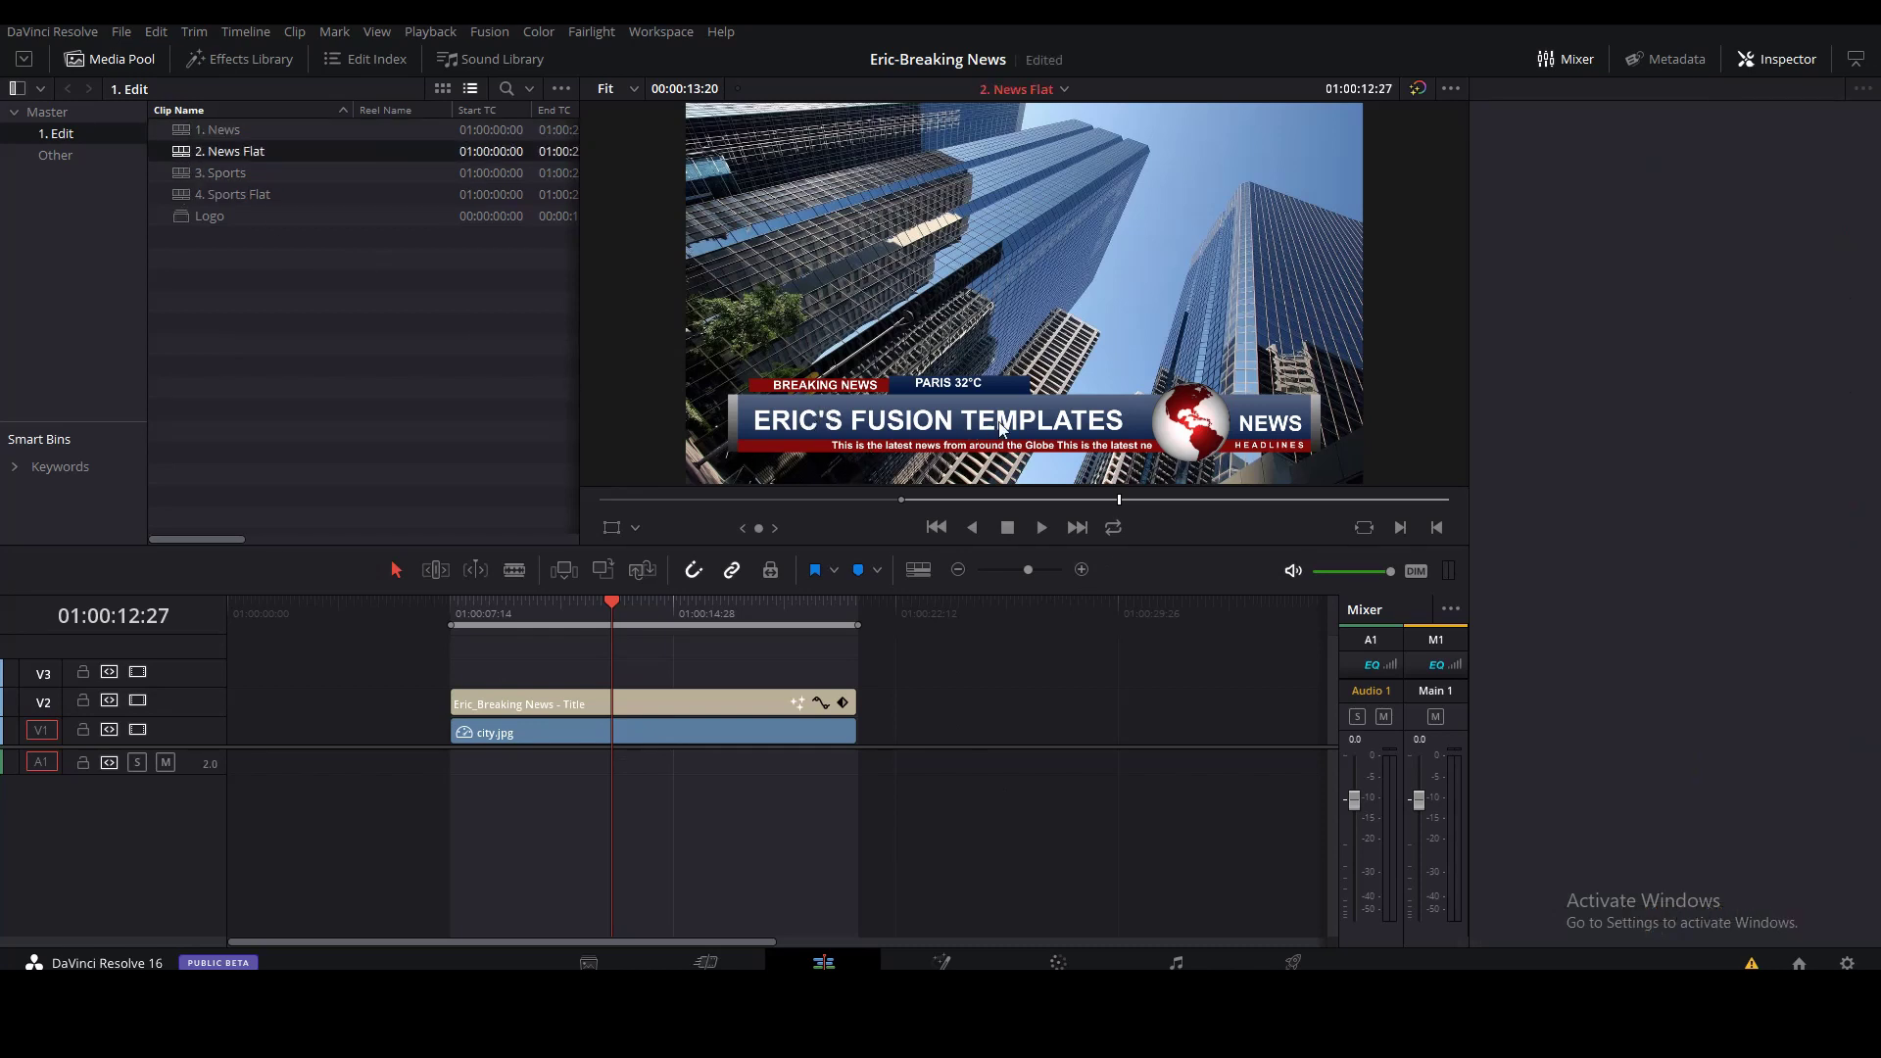
click(1152, 443)
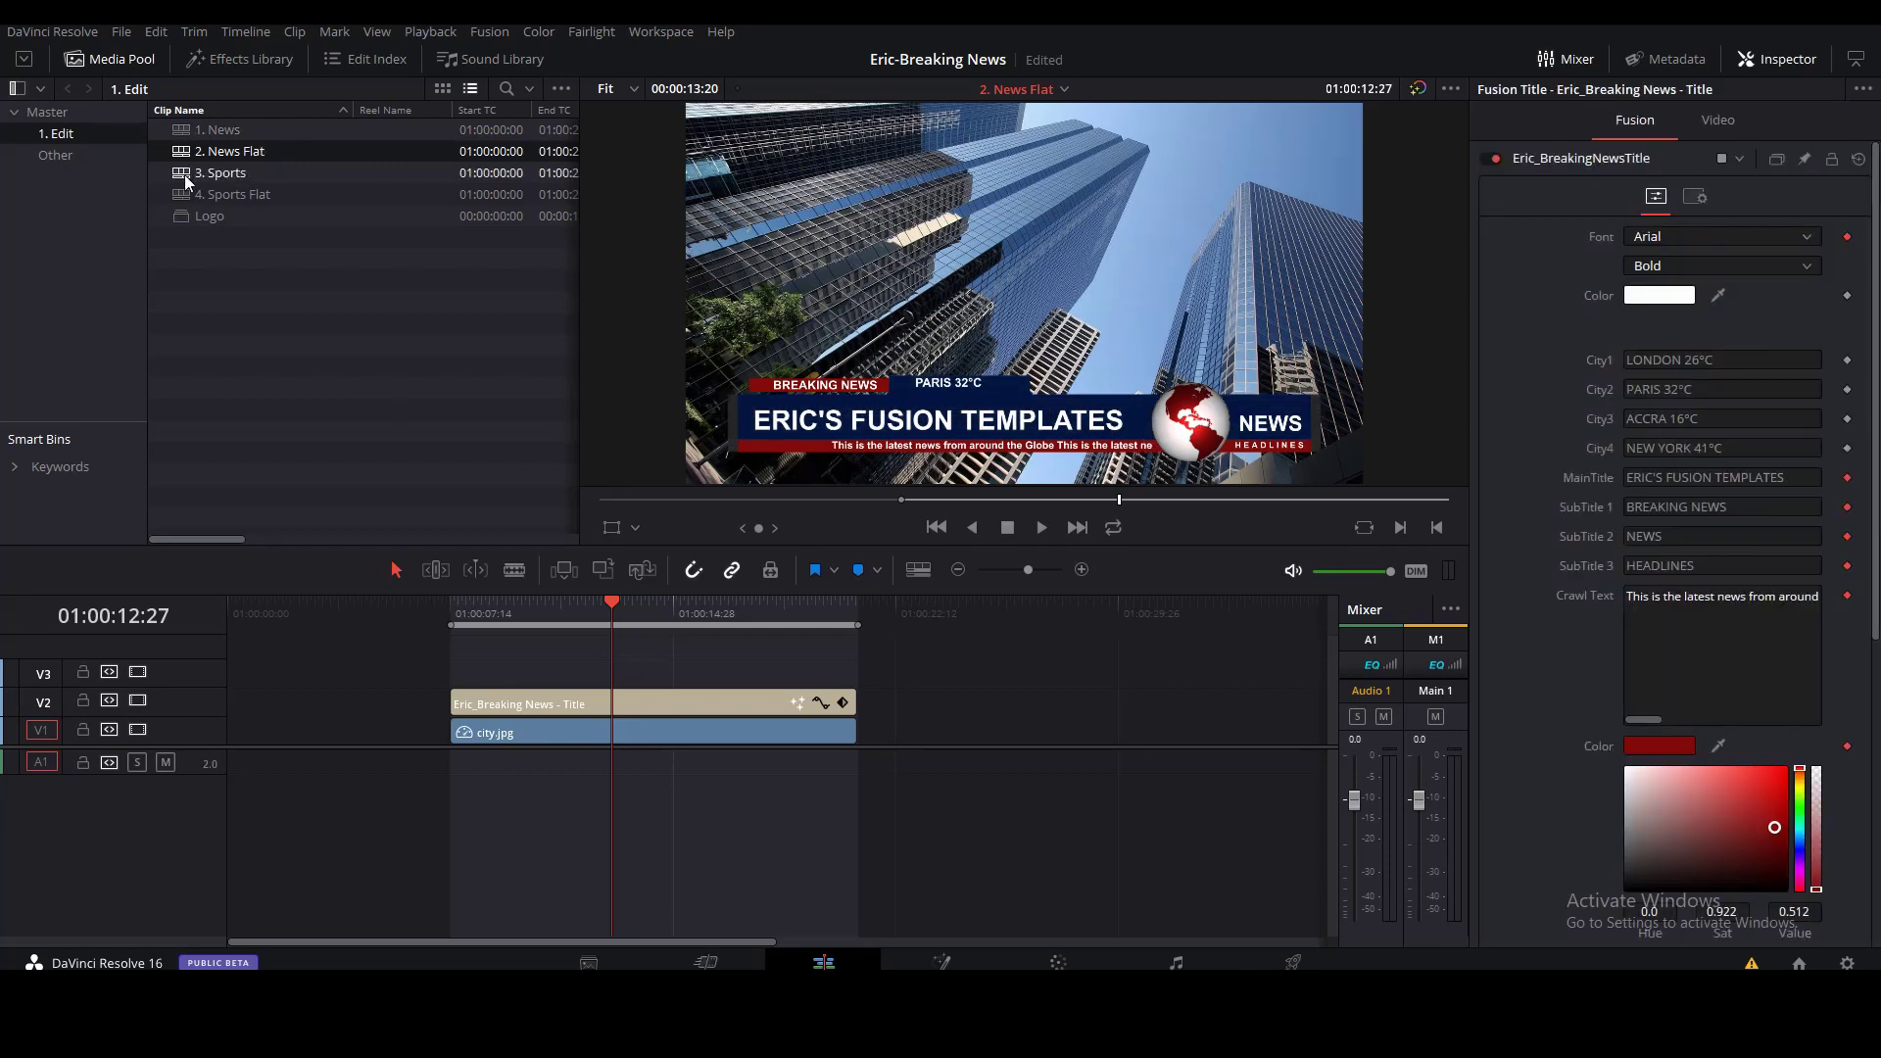
Open the 3. Sports timeline and inspect its FIFA World Best Players 2019 title
double_click(223, 174)
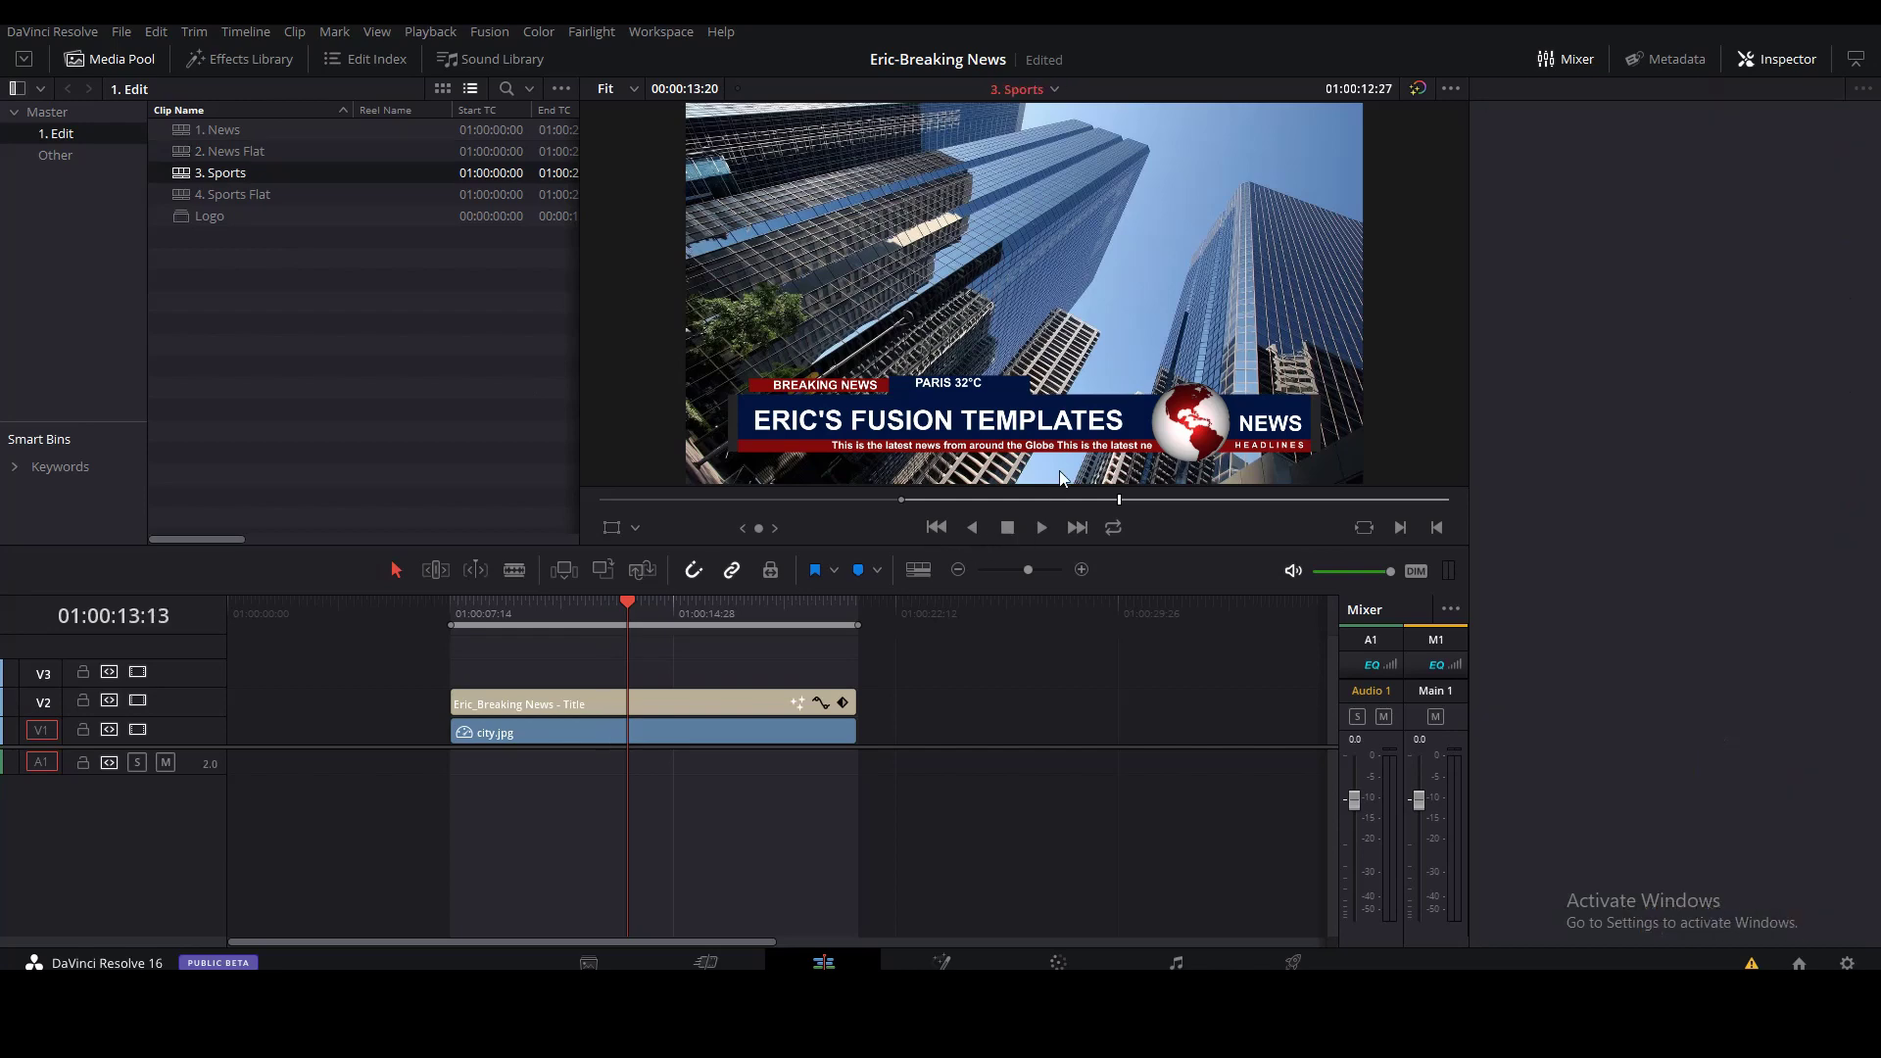
click(891, 431)
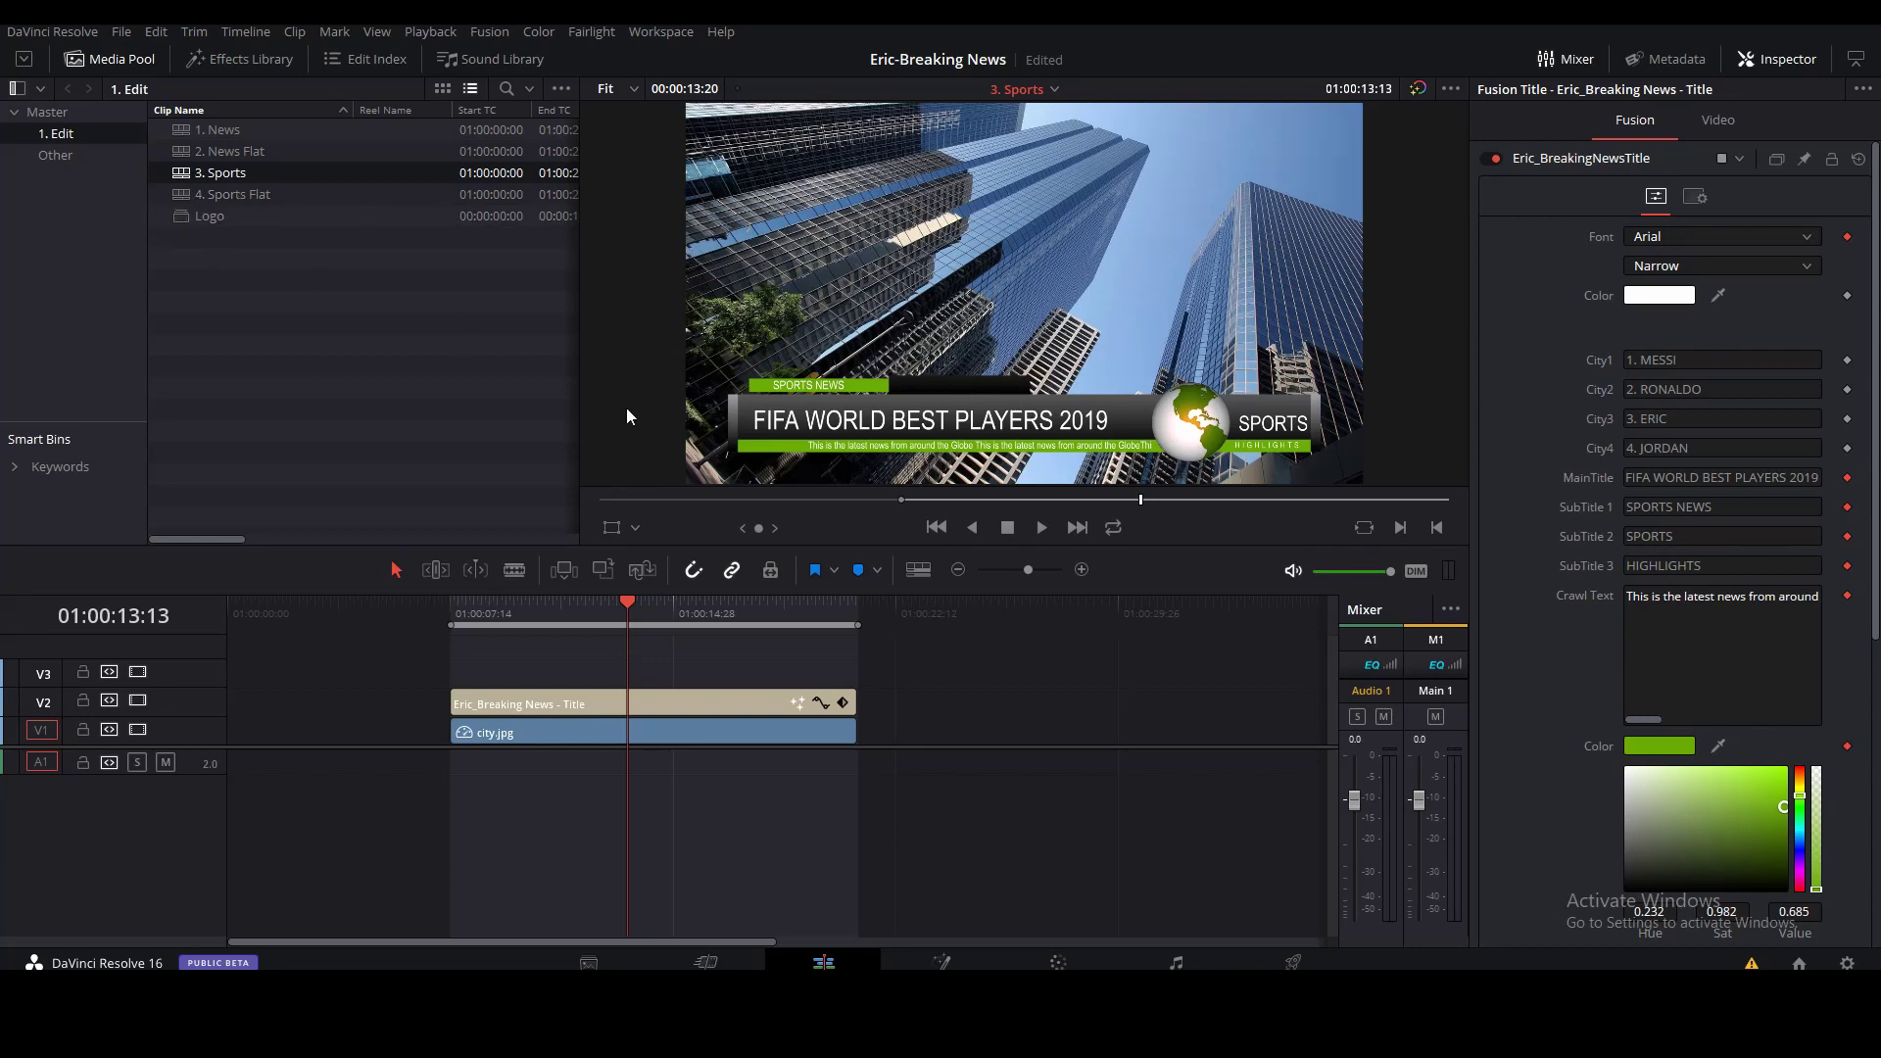
click(190, 195)
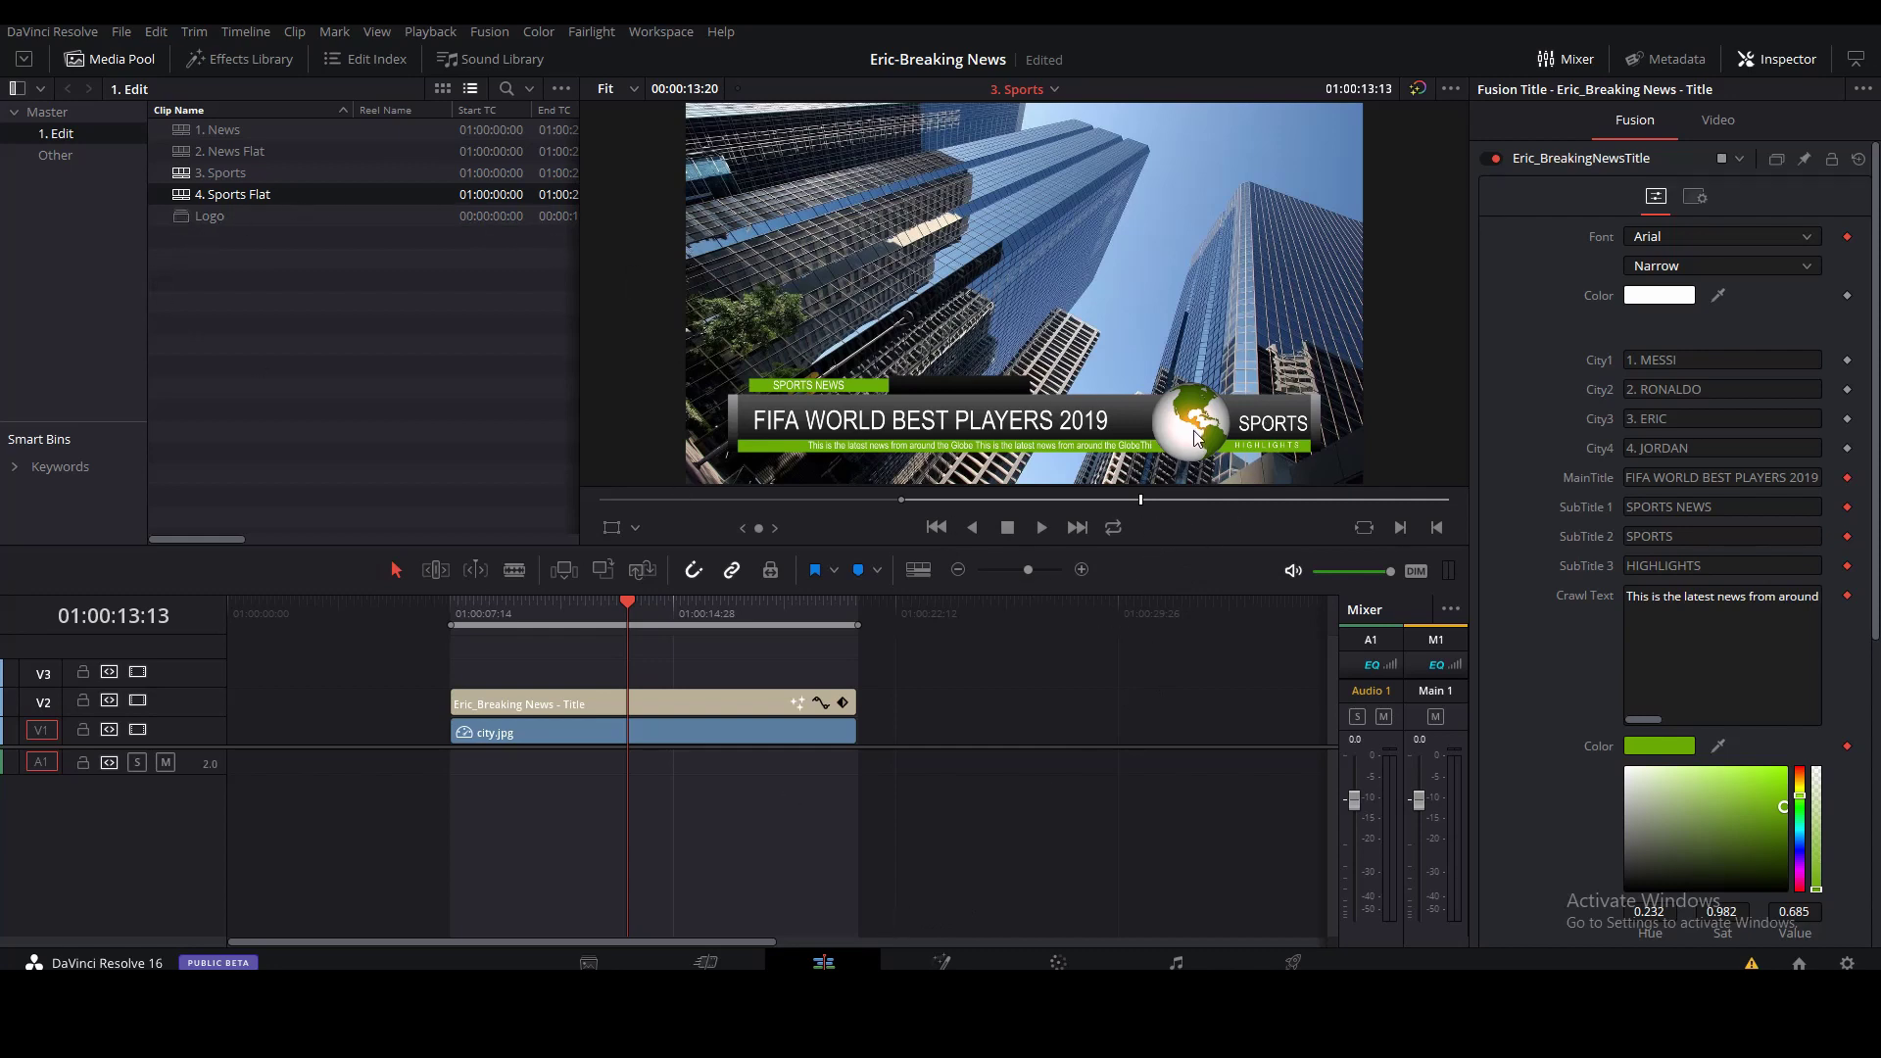
click(179, 225)
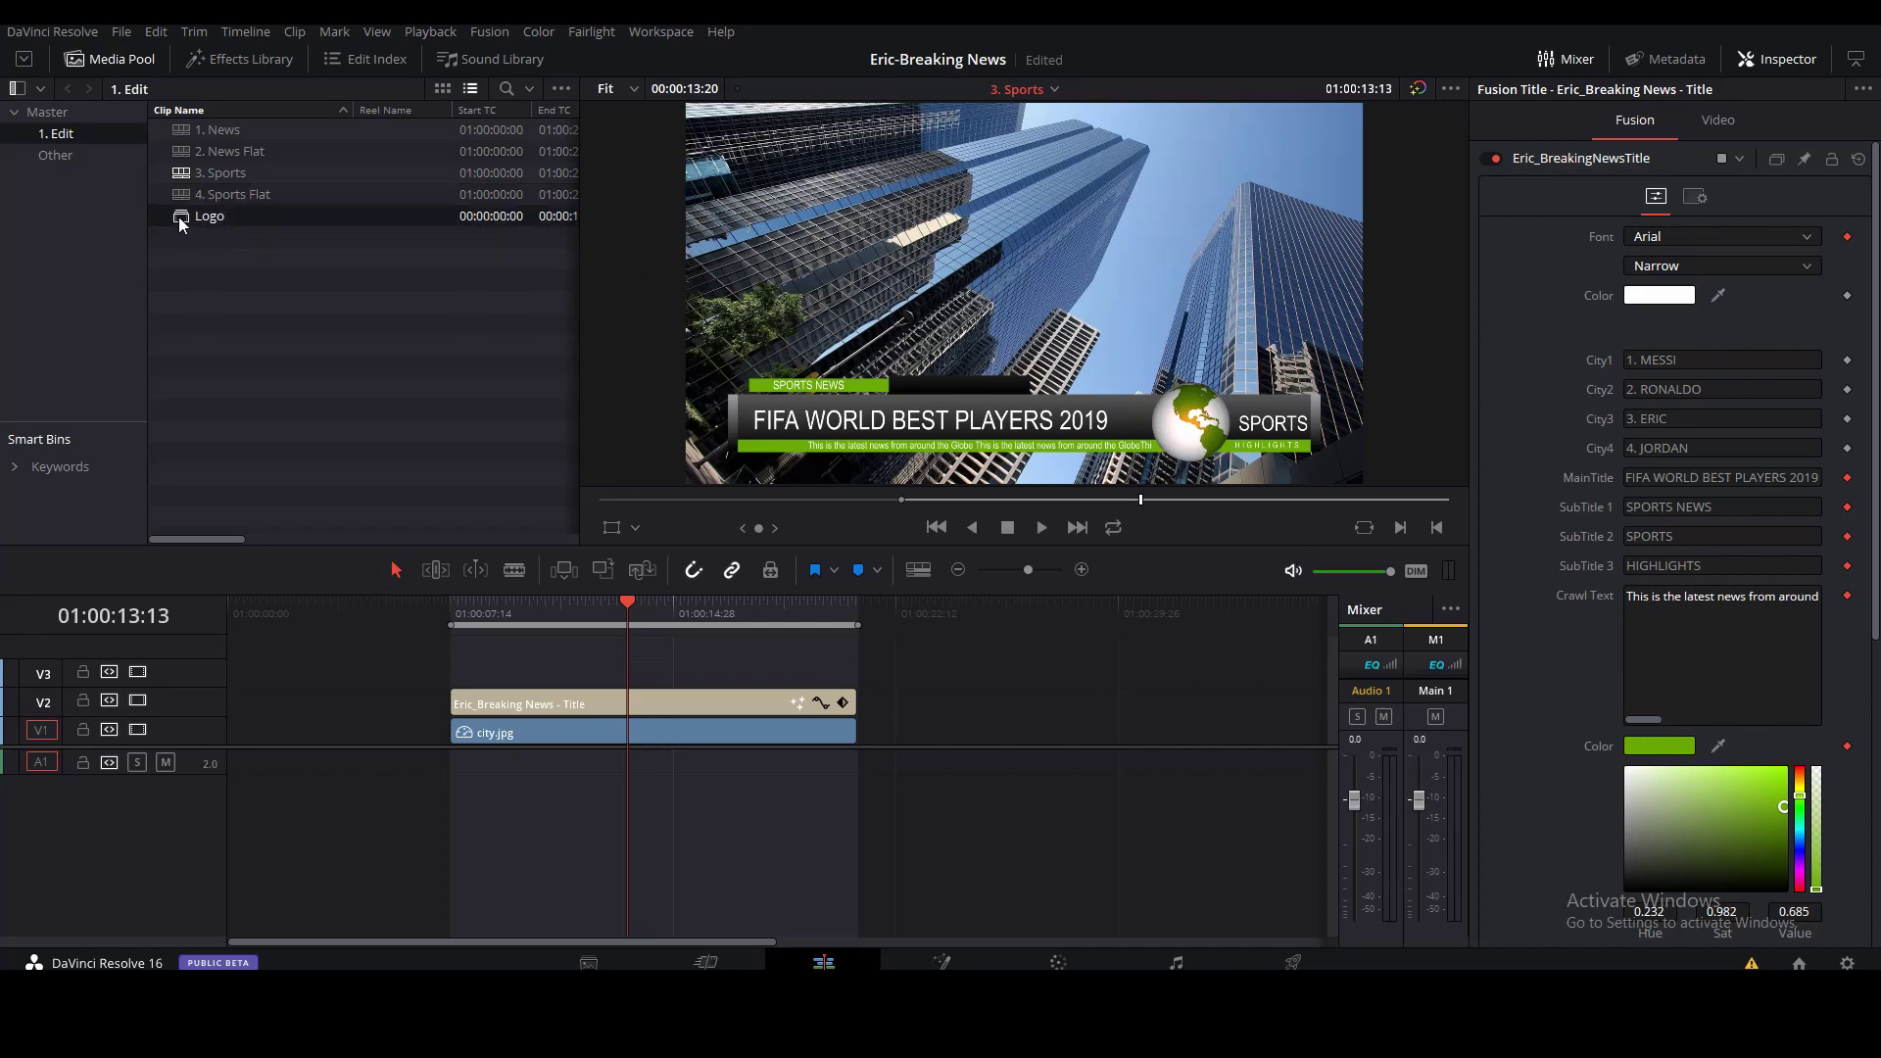
Open the Logo timeline, select its world-map.png clip, and show the Other bin's city.jpg and world-map.png
right_click(183, 217)
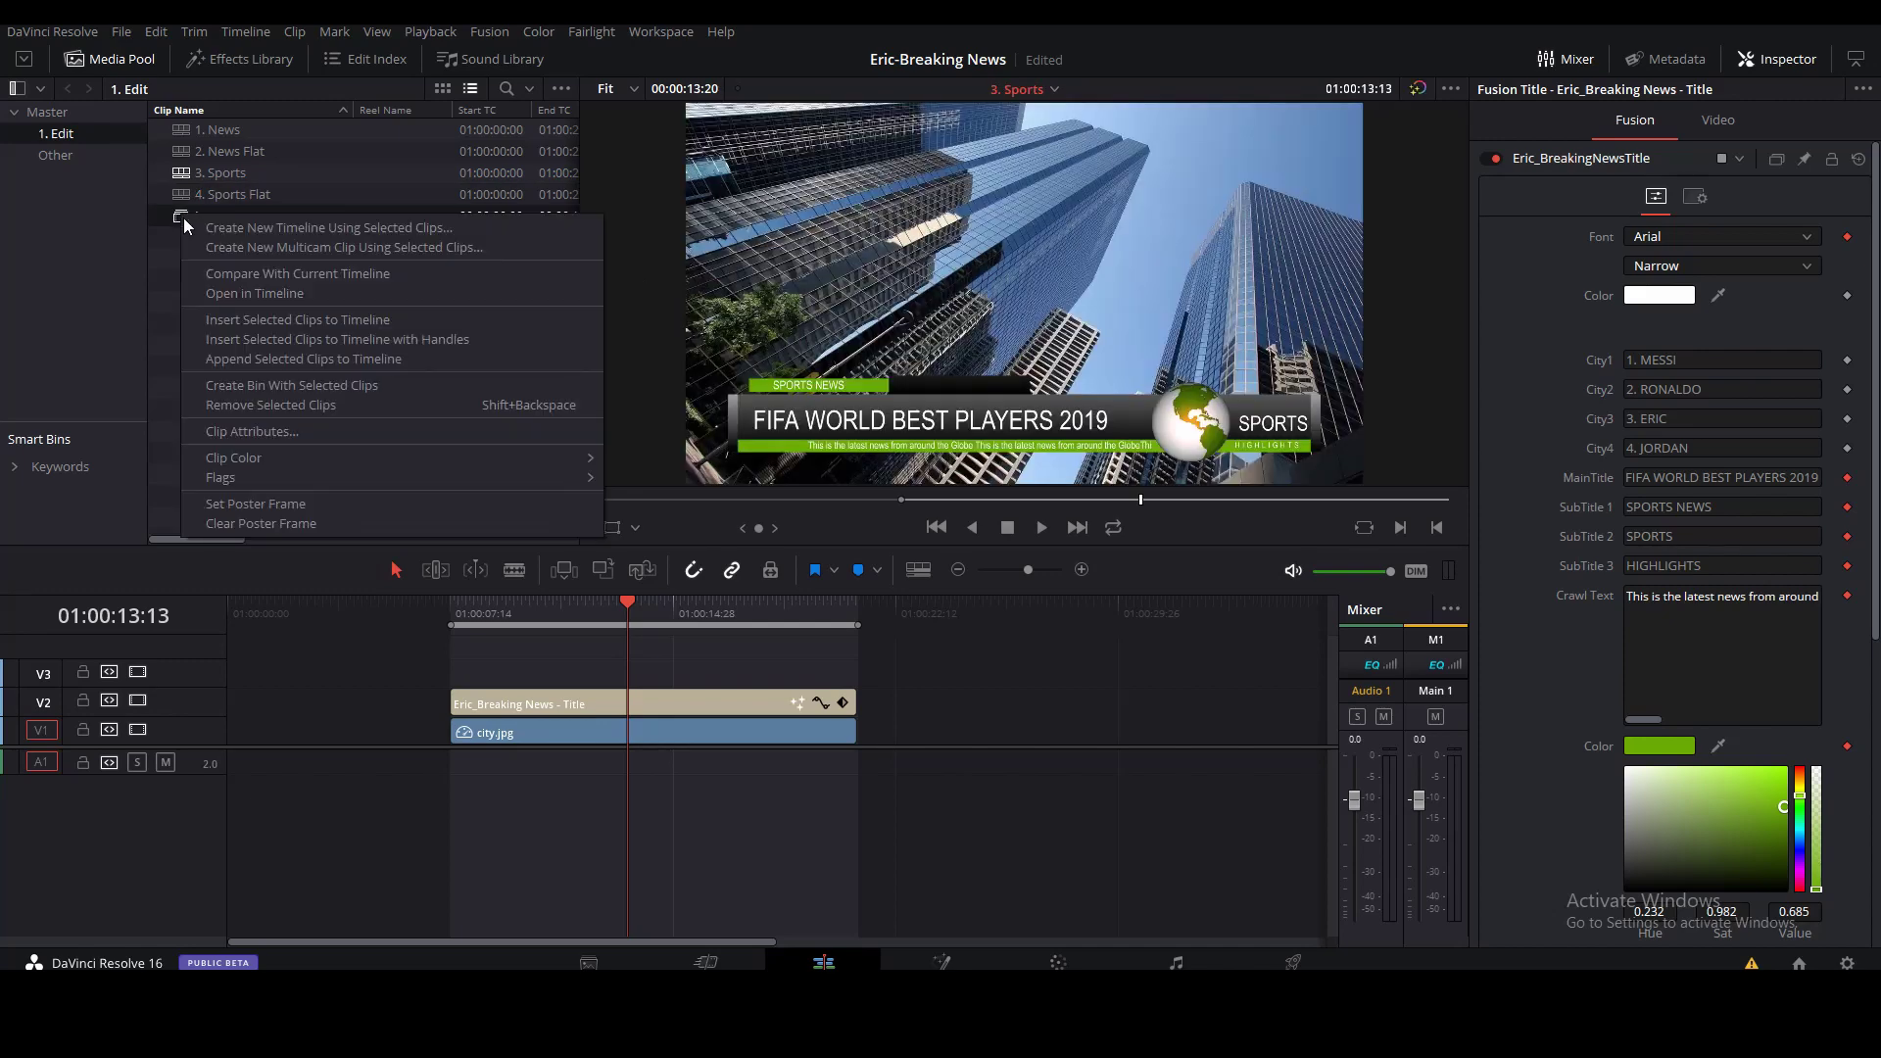
click(318, 298)
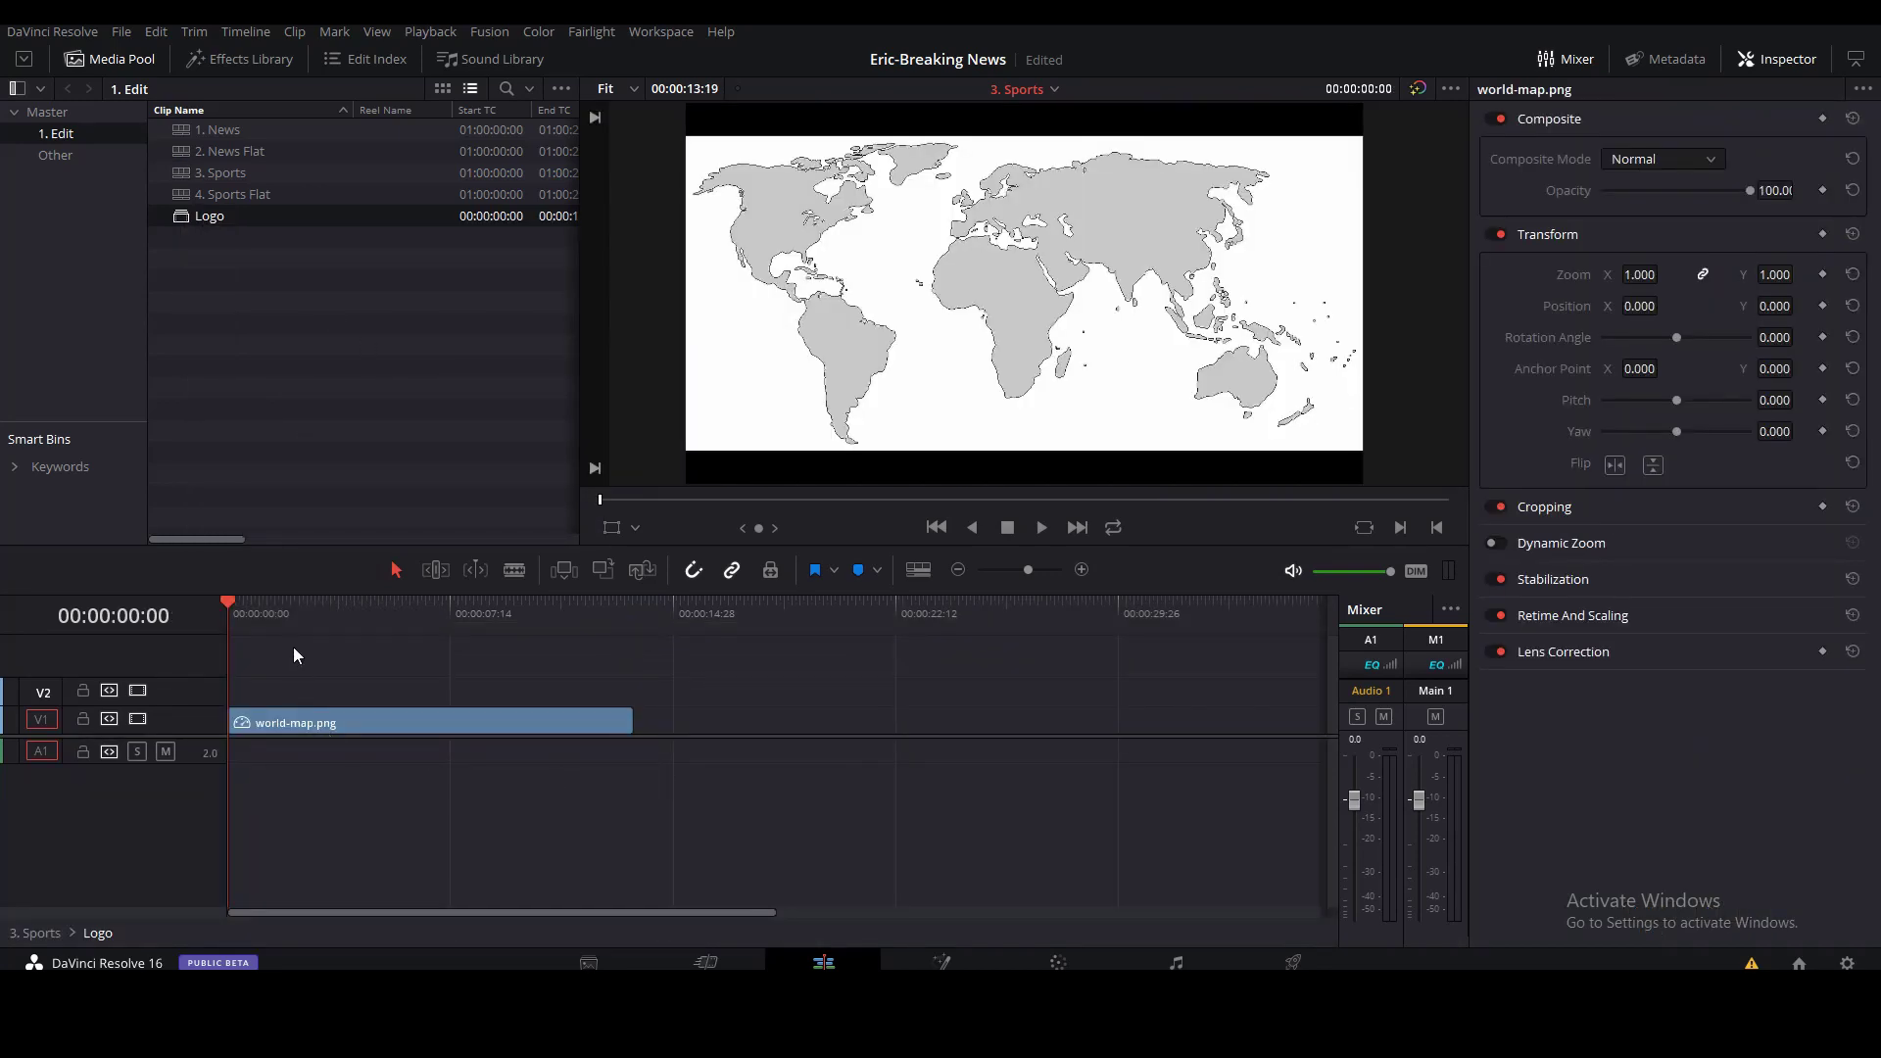
click(329, 722)
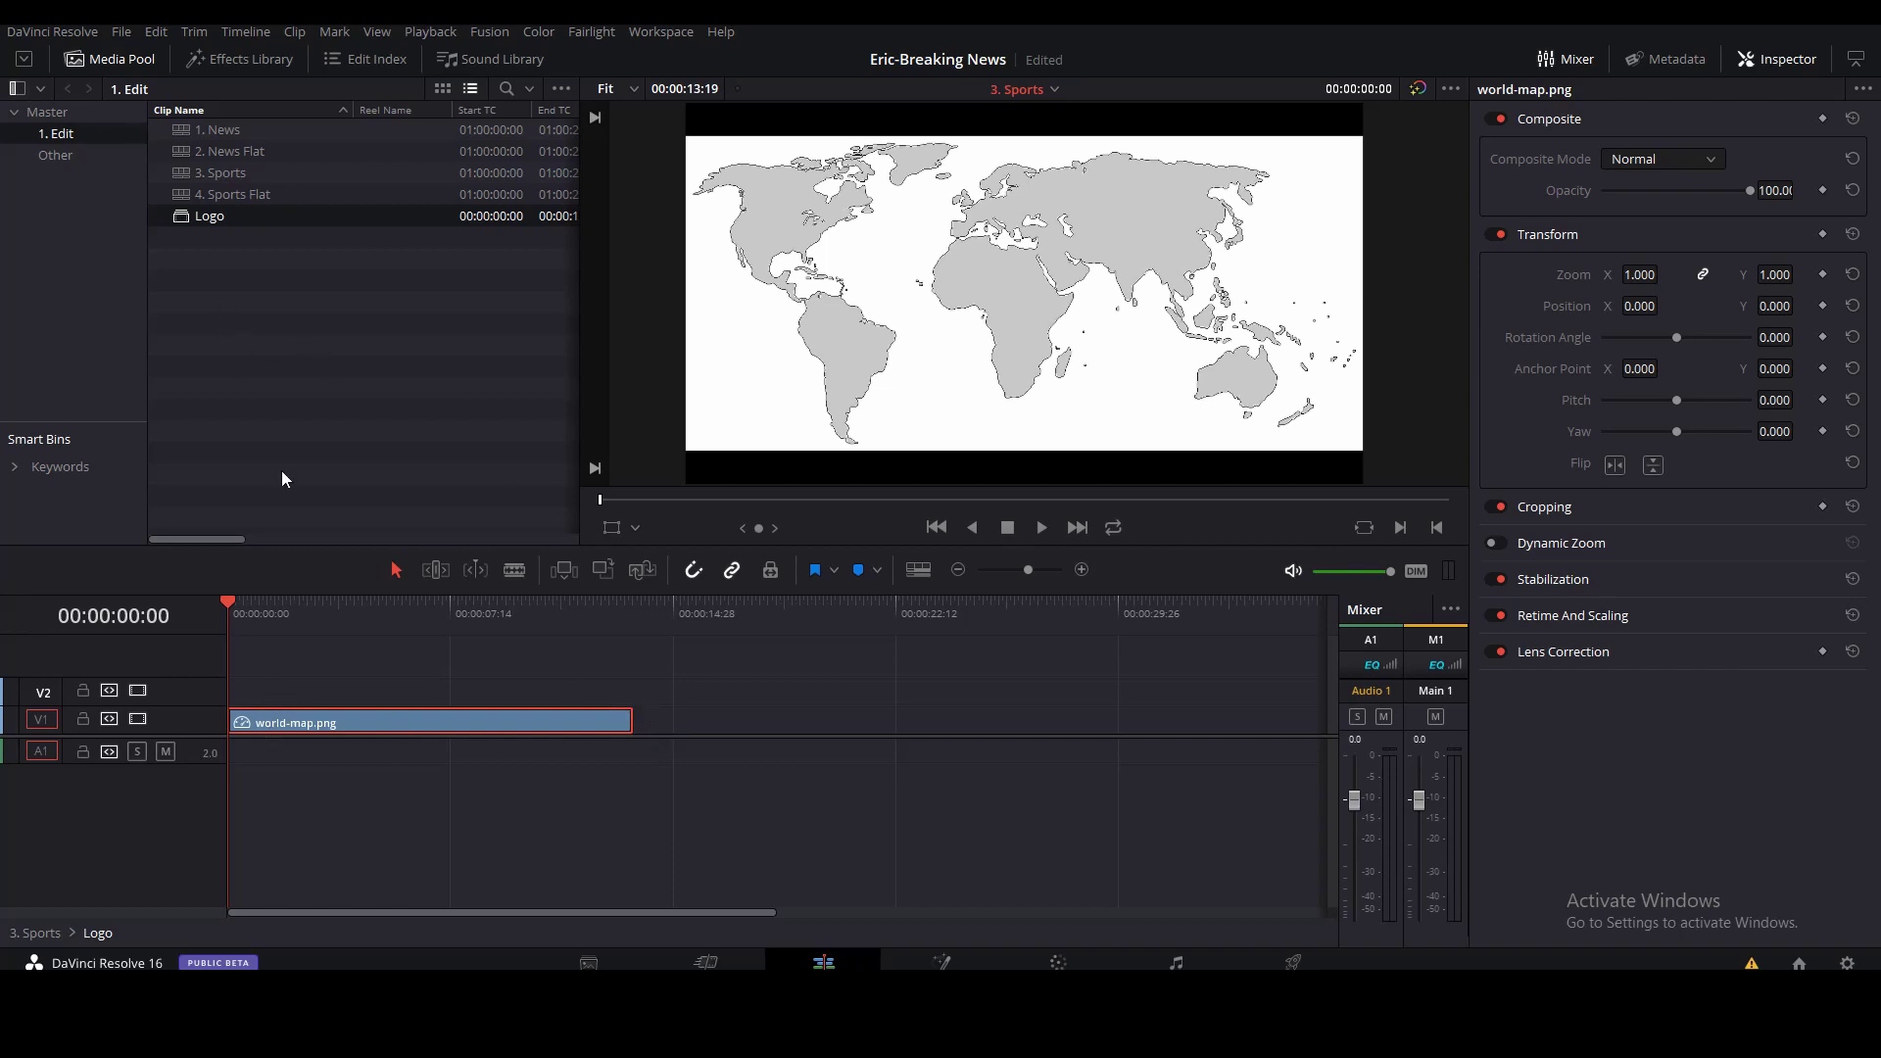
click(55, 155)
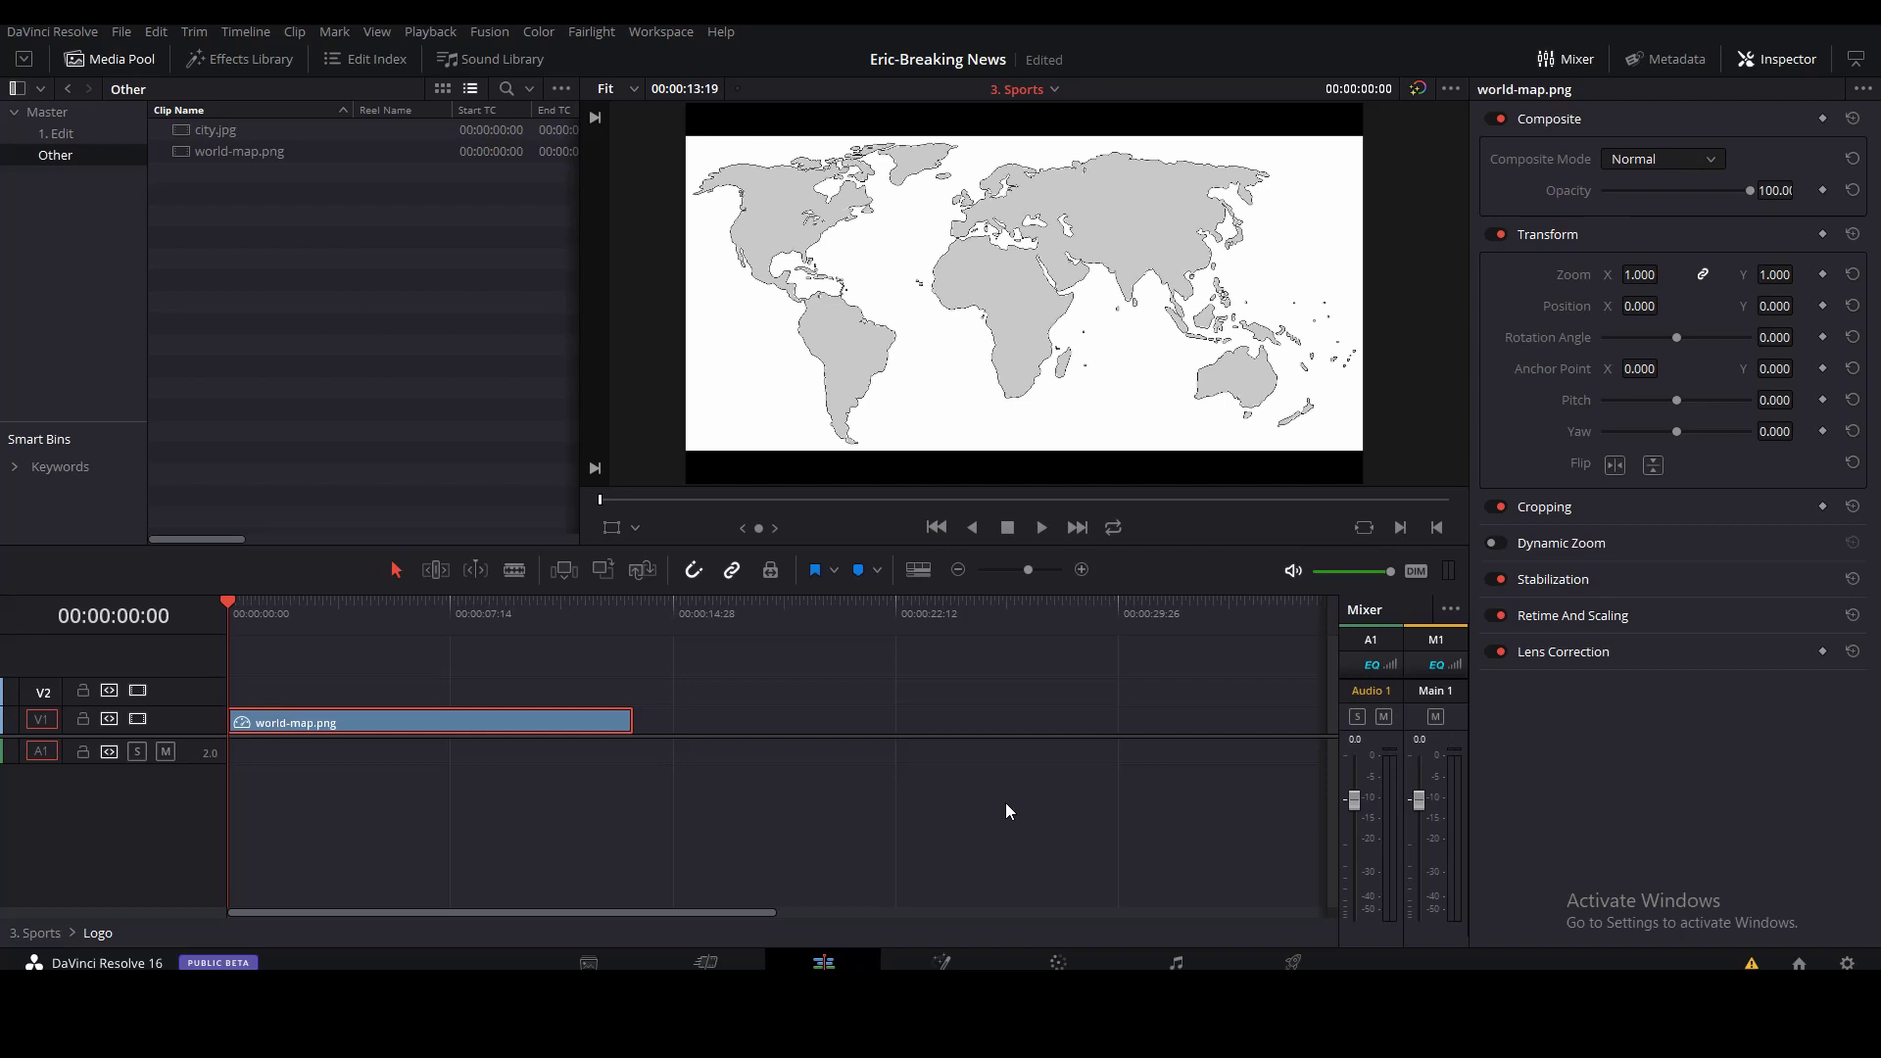
click(378, 608)
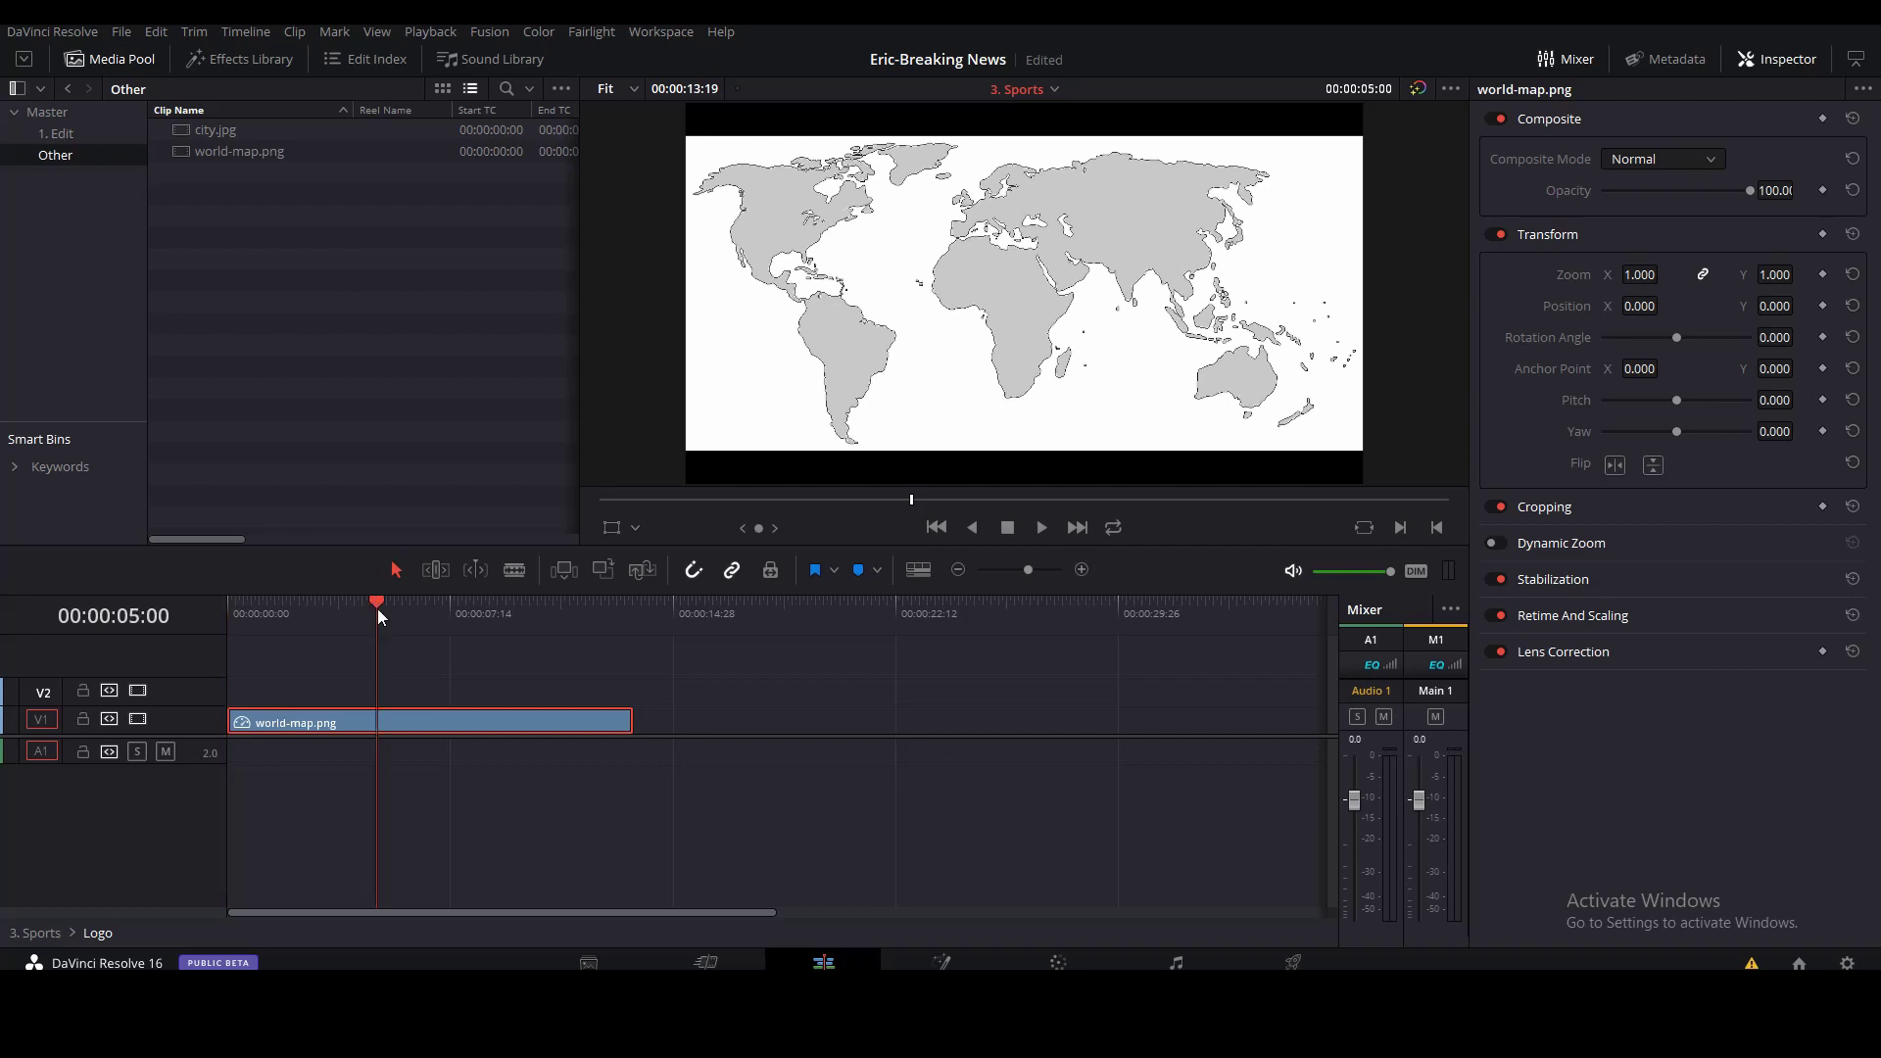